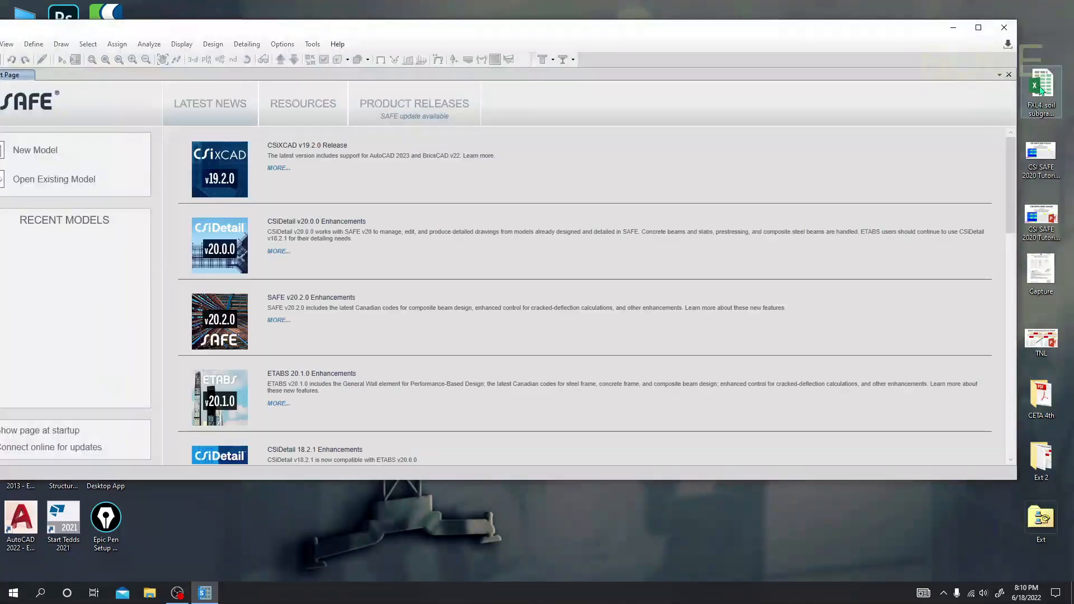
Start a new model using built-in settings with U.S. Customary units, United States materials and the ACI 318-19 concrete design code.
click(978, 28)
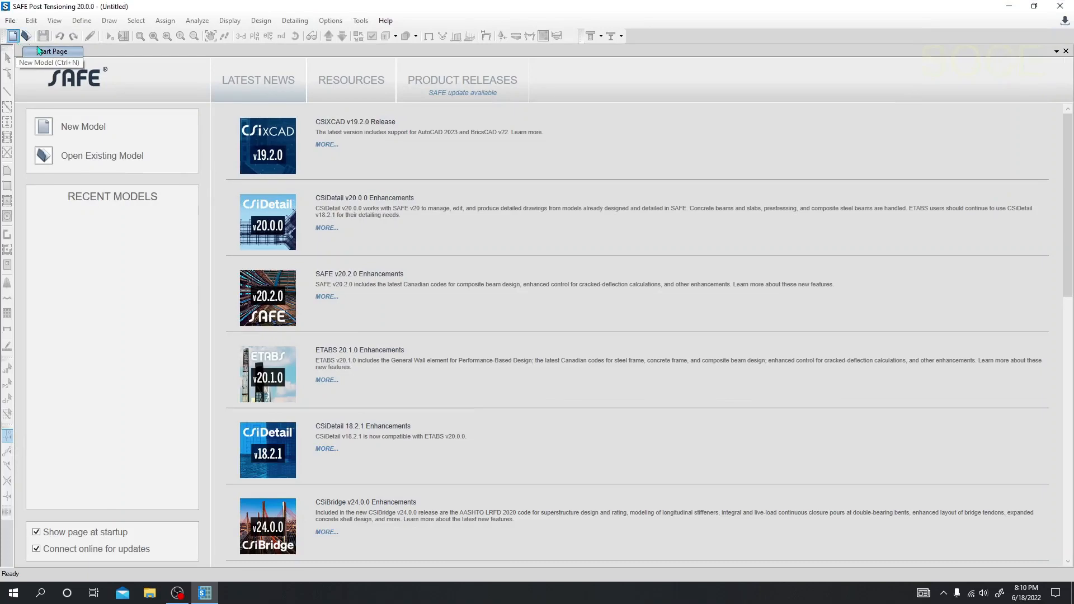
click(12, 36)
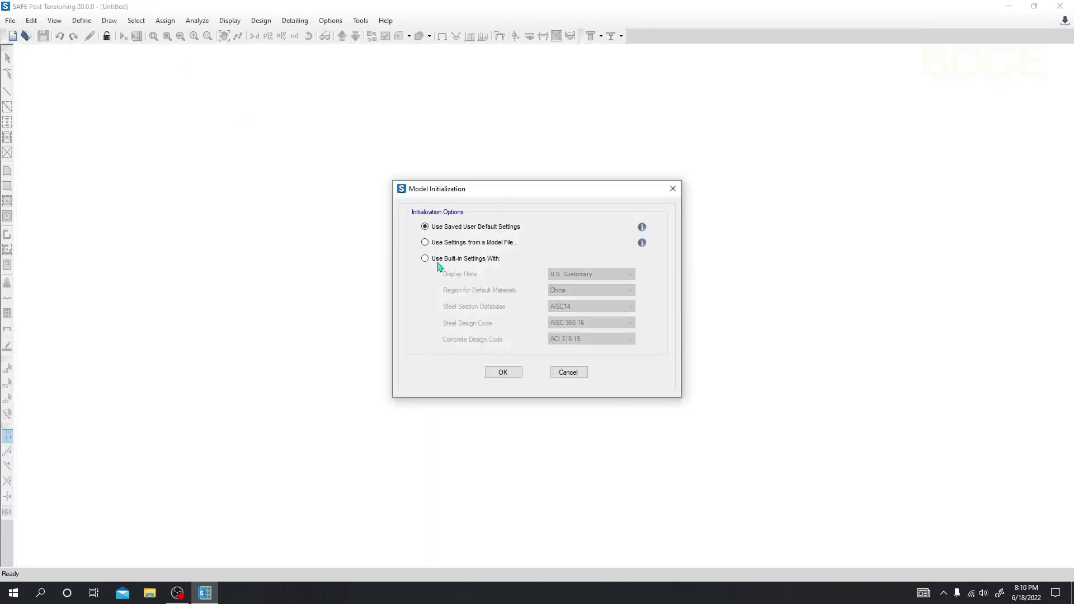
click(426, 259)
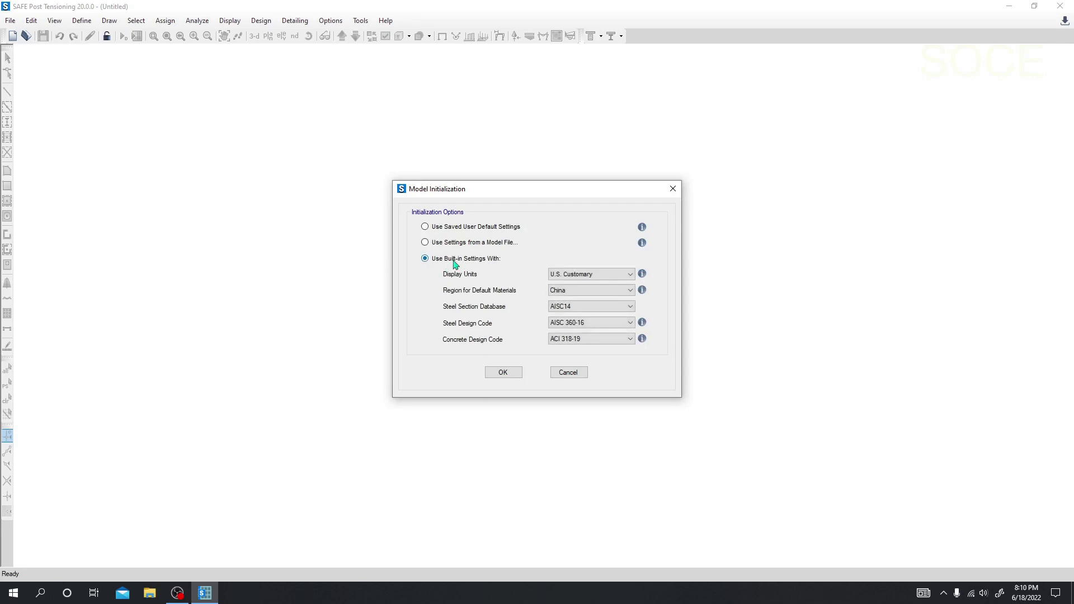
click(576, 274)
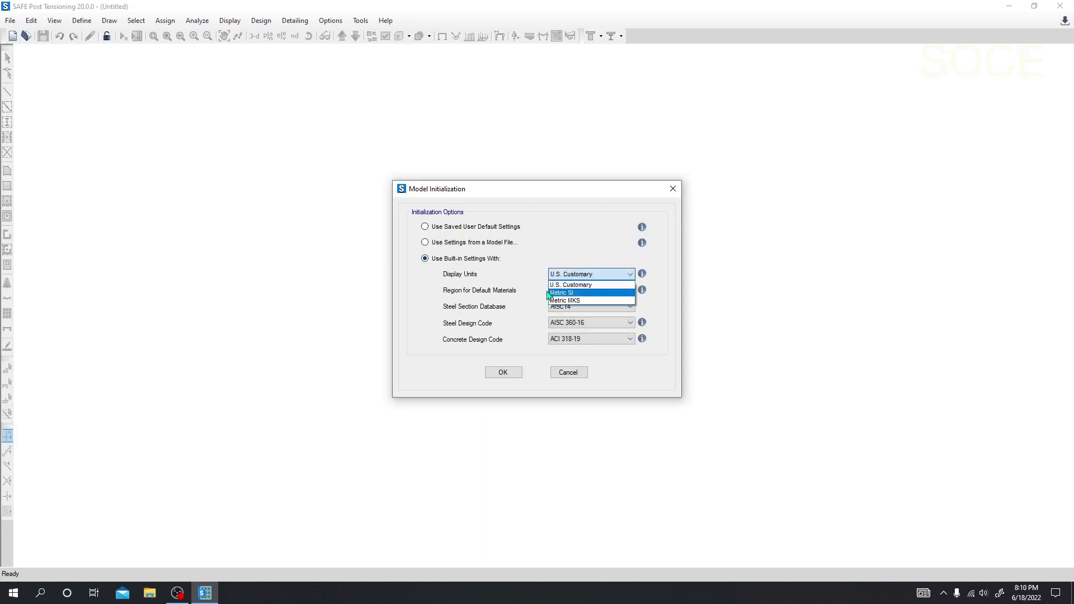
click(593, 284)
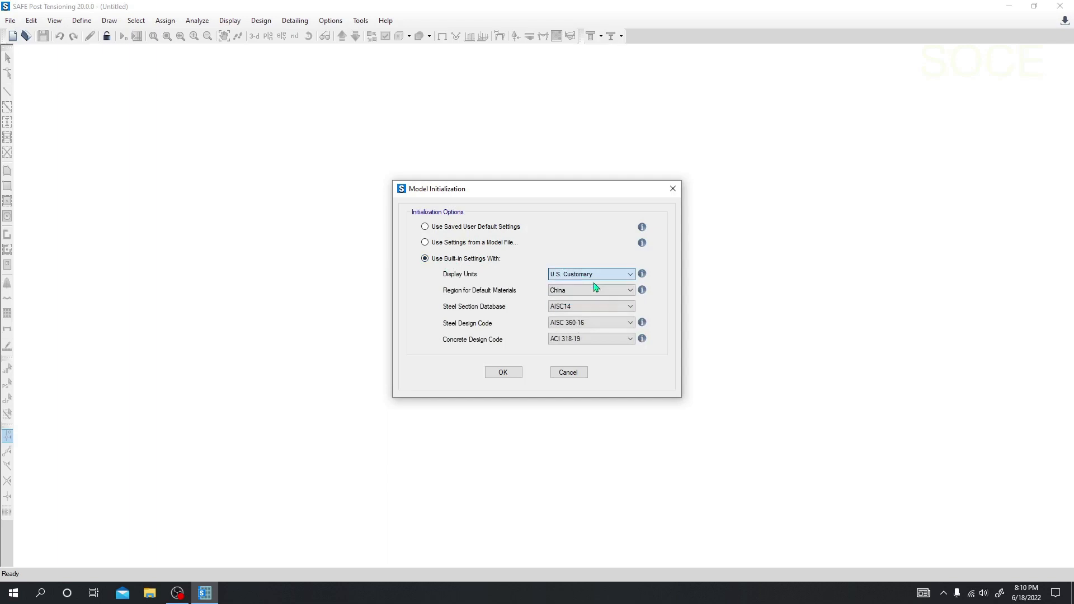
click(557, 293)
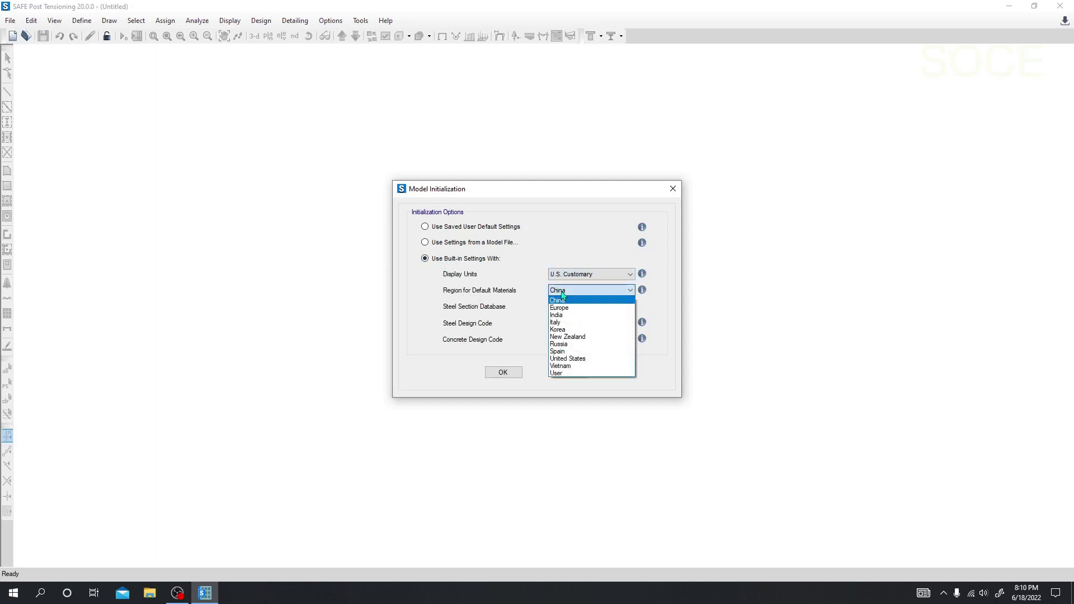
click(570, 359)
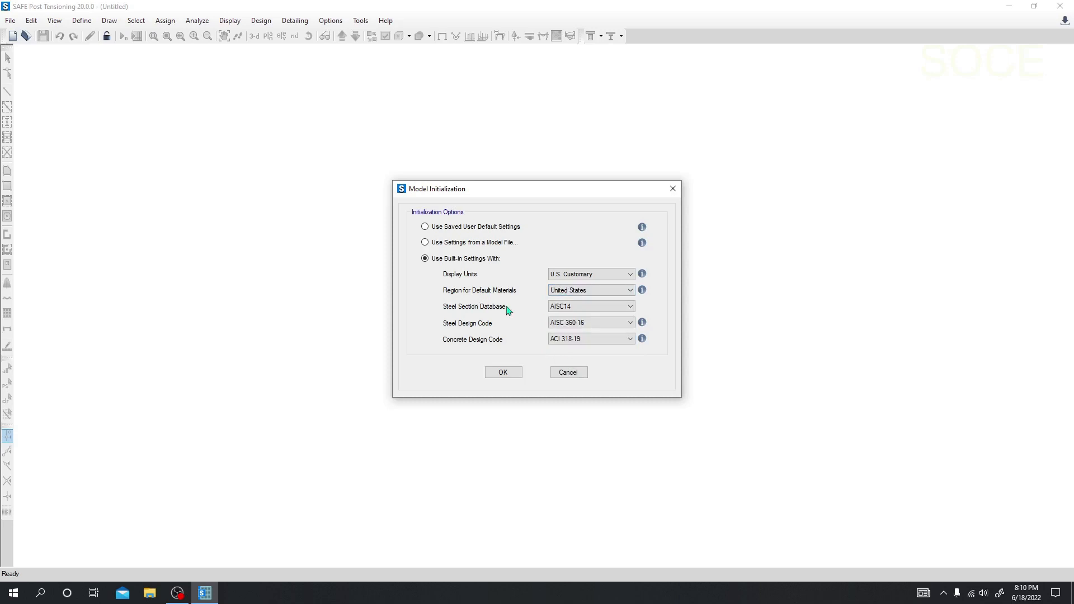
click(550, 343)
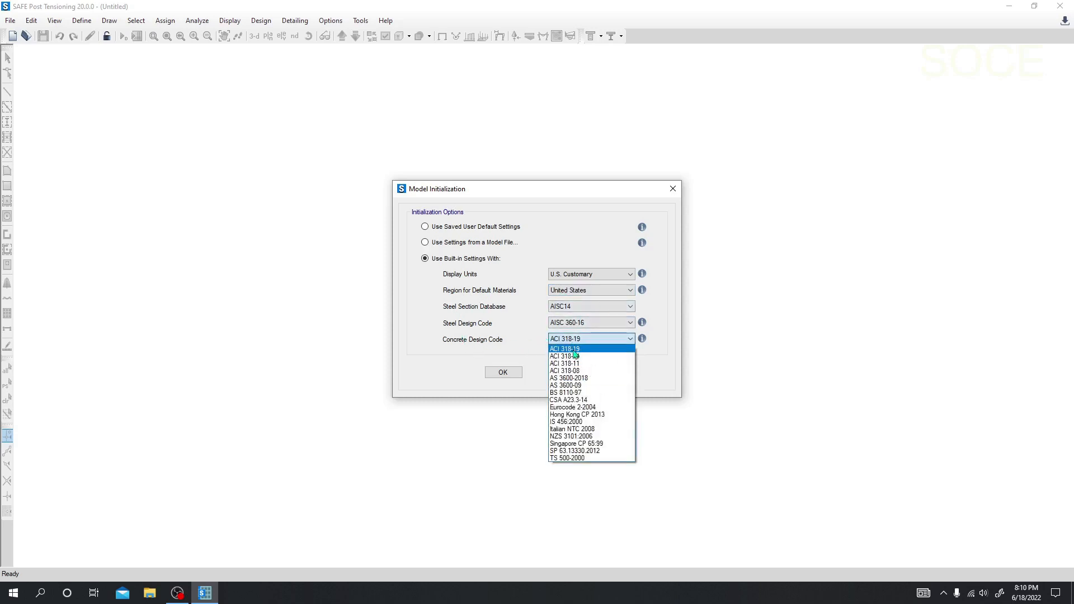
click(585, 349)
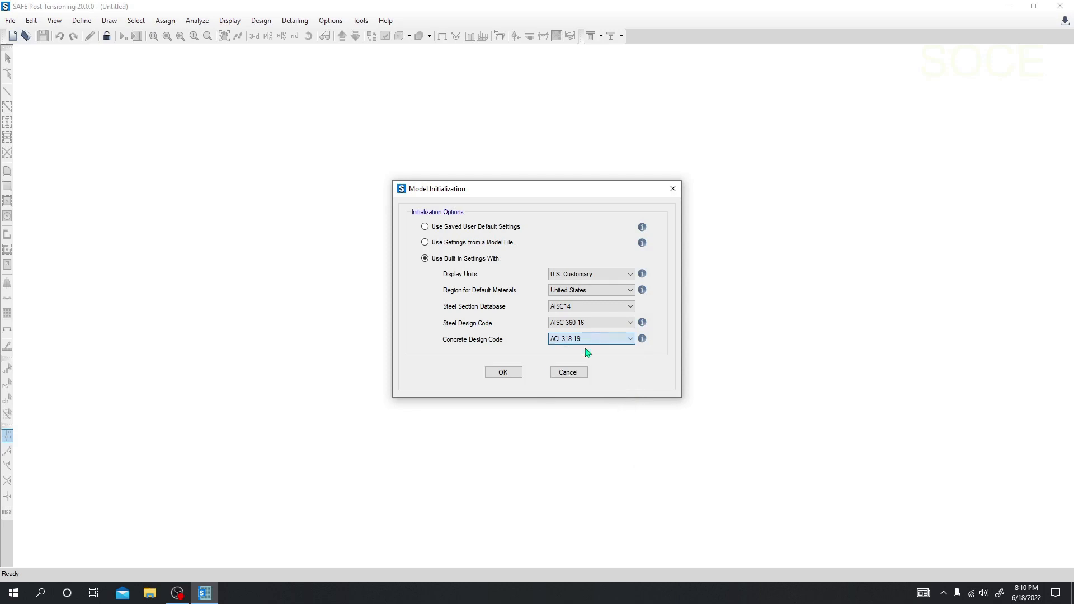
click(505, 374)
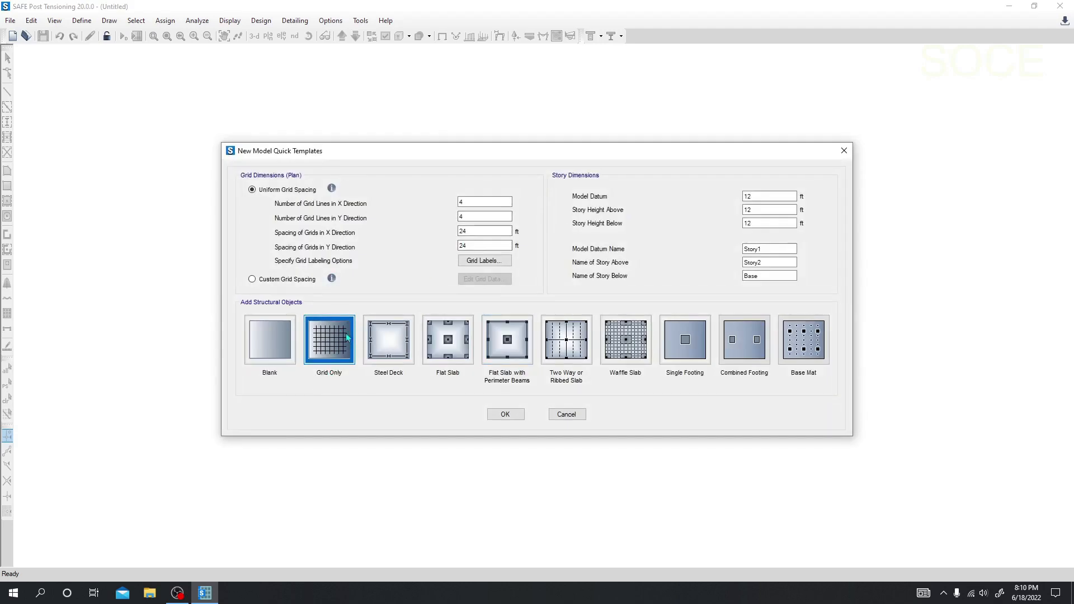
Create the model from the Grid Only template with 4 by 4 grid lines, 24 ft spacing and 12 ft story dimensions.
drag(605, 150, 598, 150)
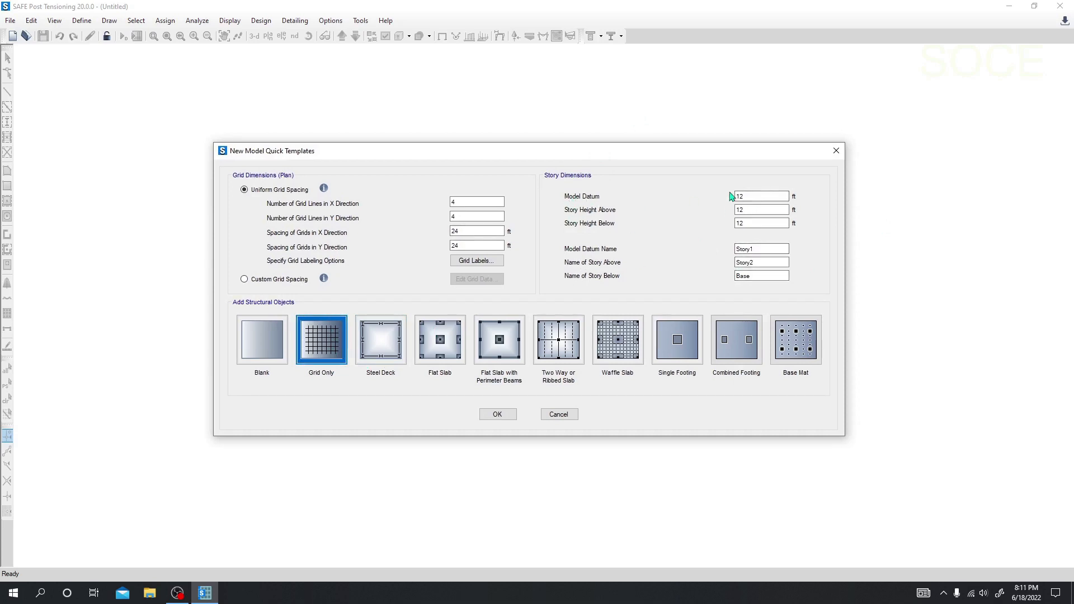
double_click(757, 197)
double_click(745, 211)
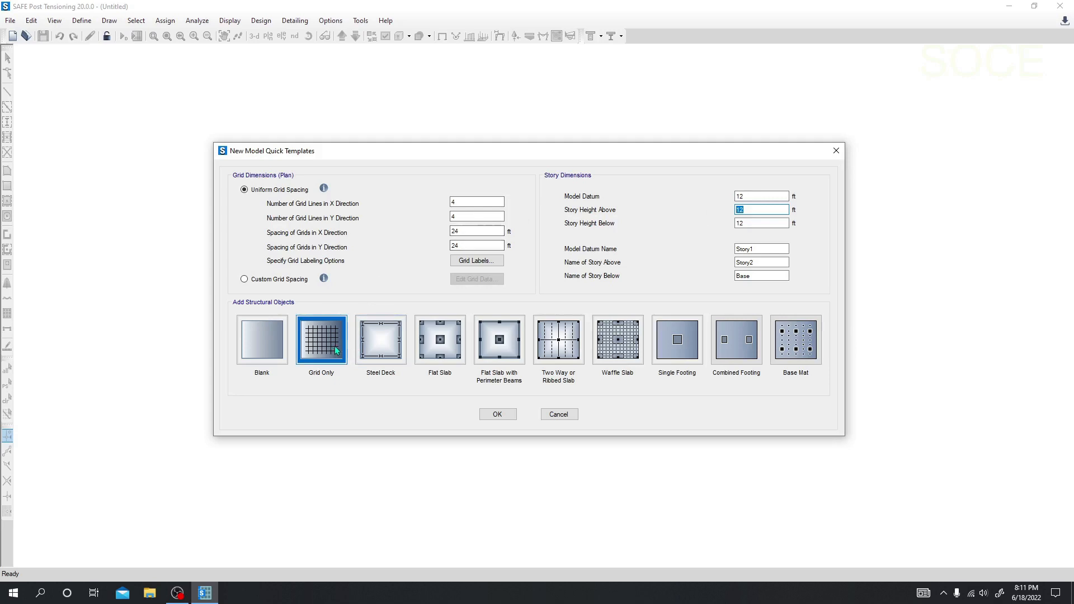
click(505, 418)
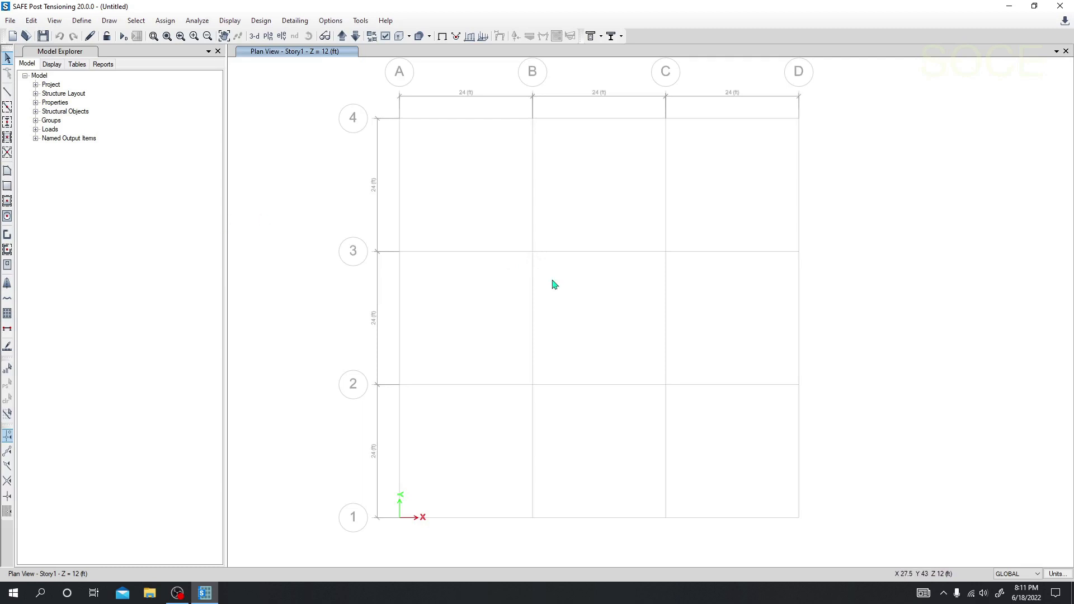
Open the material definitions and review the default concrete, rebar, tendon and steel materials.
click(82, 20)
click(103, 39)
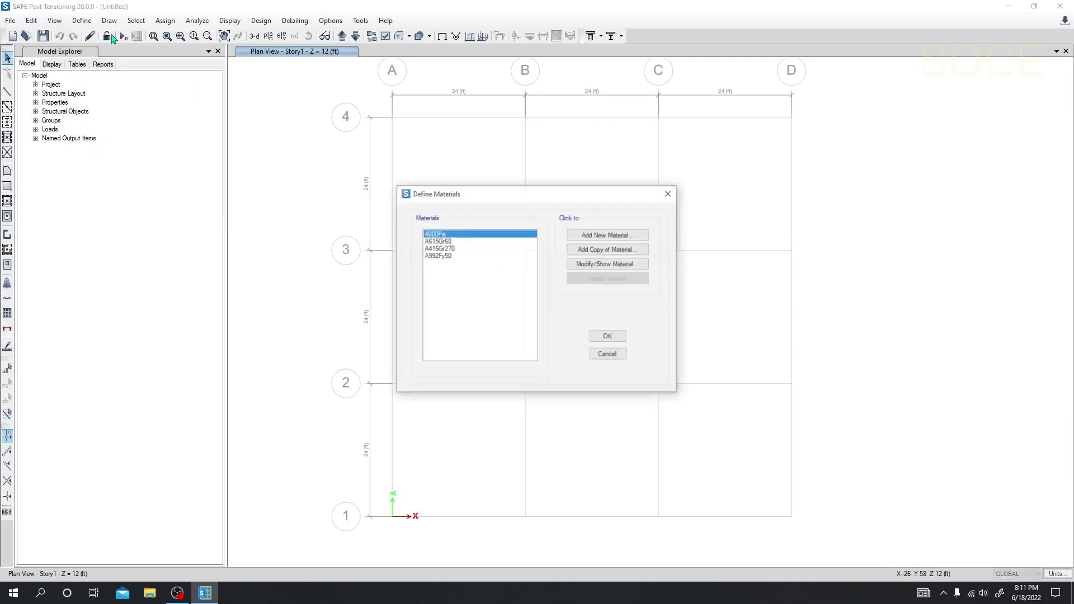
drag(510, 193, 486, 175)
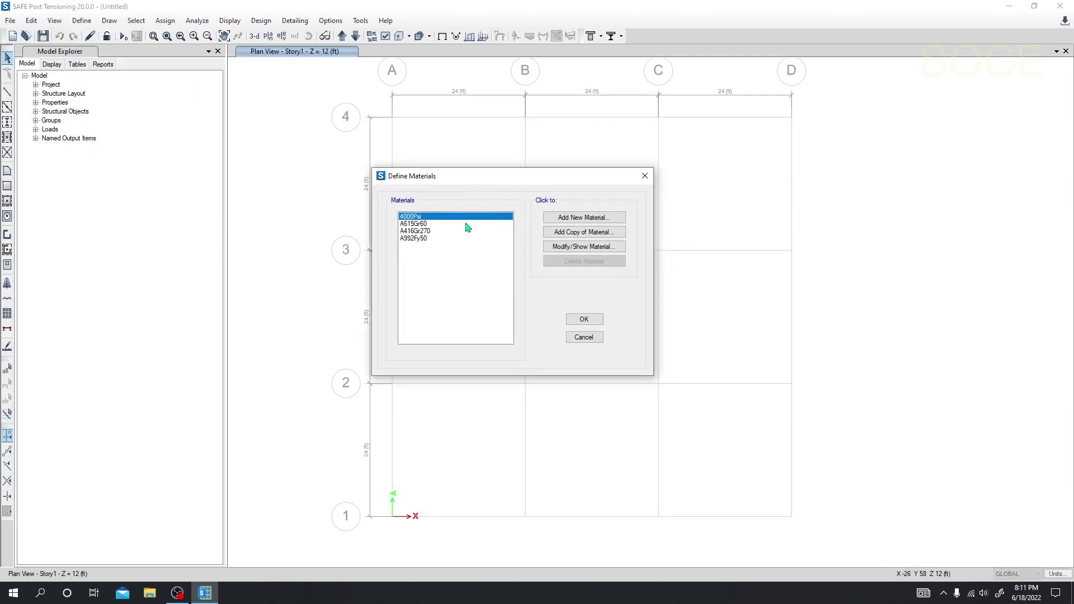
click(421, 223)
click(423, 237)
click(423, 216)
click(425, 224)
click(426, 231)
click(427, 238)
click(424, 217)
click(425, 224)
click(427, 231)
click(427, 237)
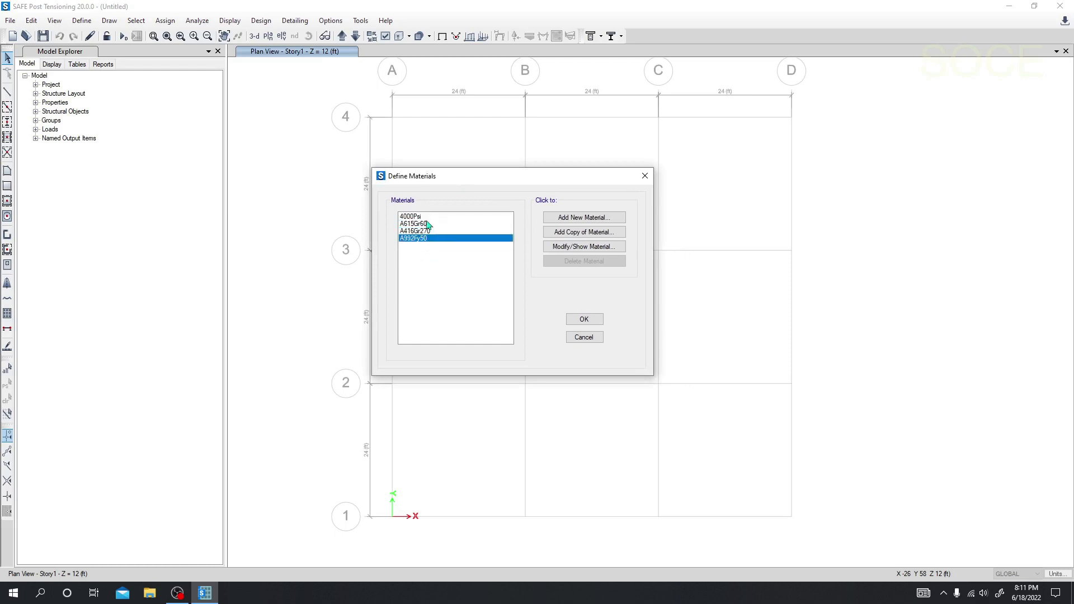
click(426, 217)
click(426, 224)
click(429, 231)
click(428, 238)
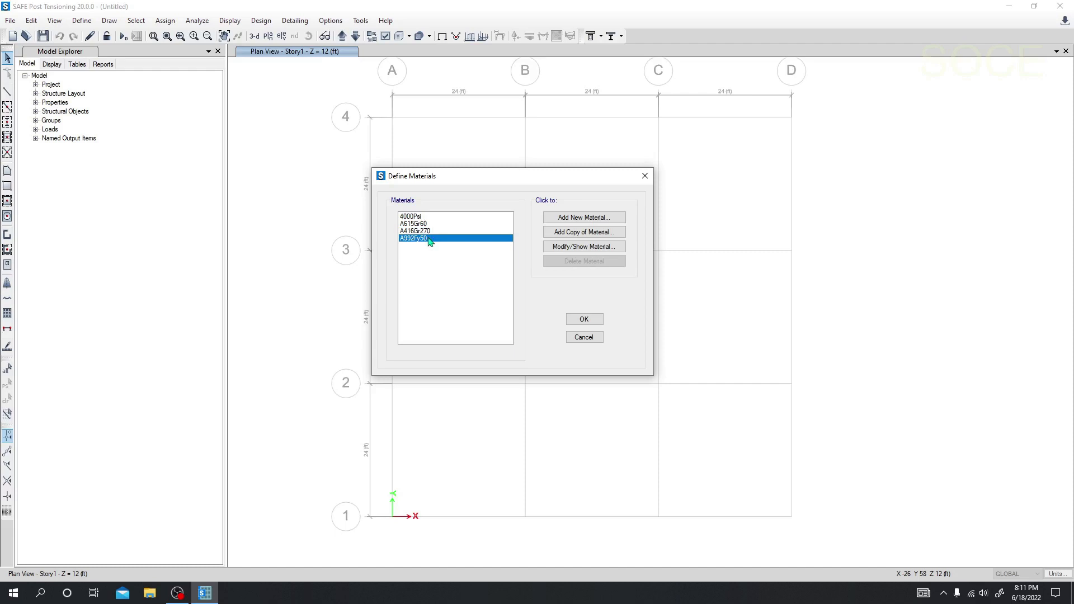
Add a new United States material of type Concrete with the User standard.
click(582, 218)
drag(584, 227, 555, 180)
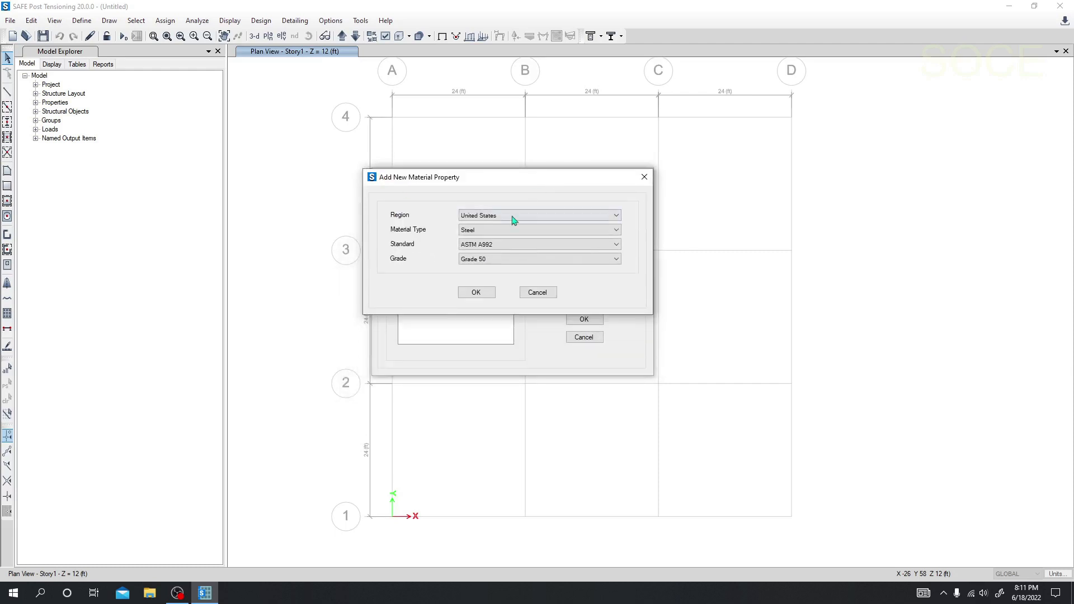
click(526, 215)
click(485, 283)
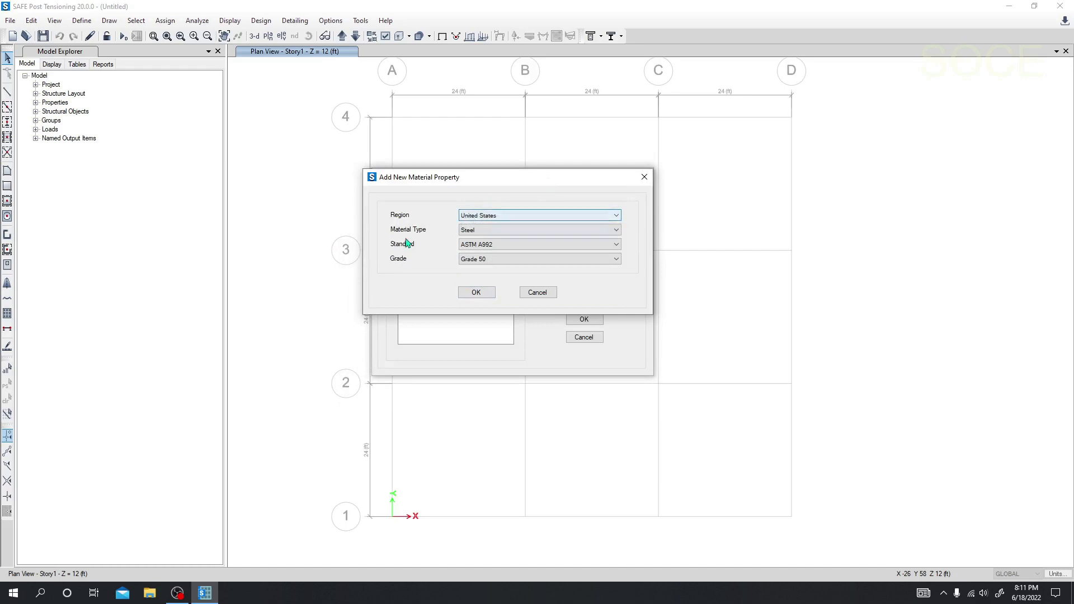
click(478, 231)
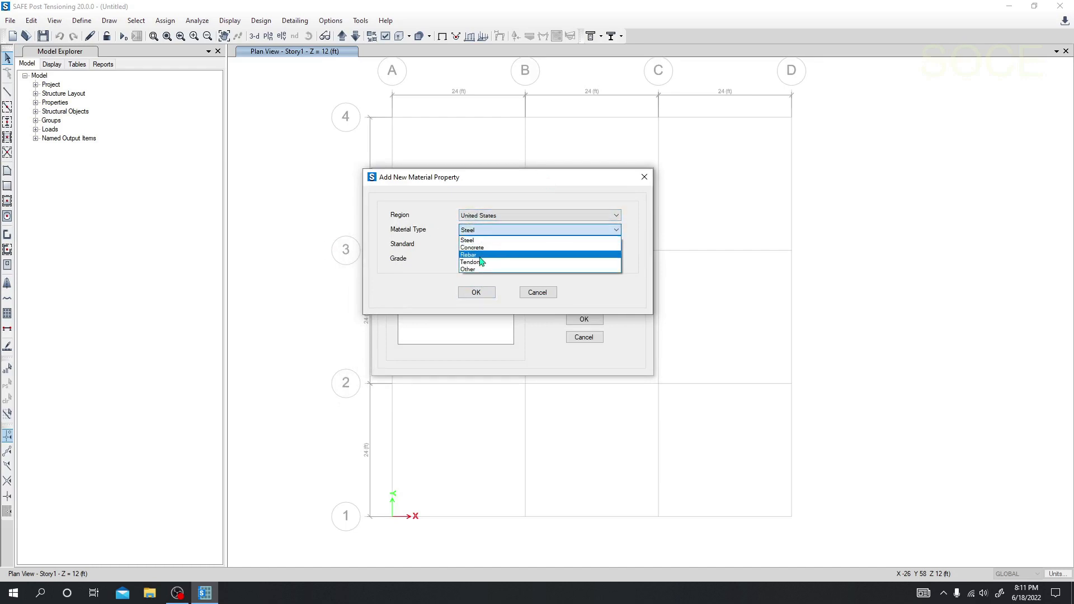
click(473, 247)
click(484, 246)
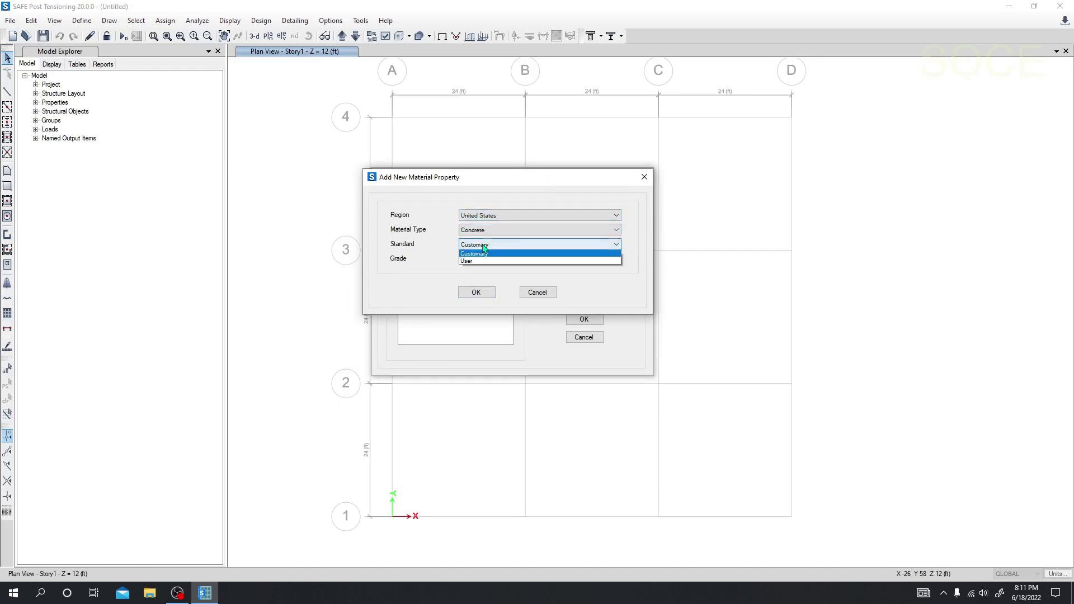
click(484, 253)
click(481, 259)
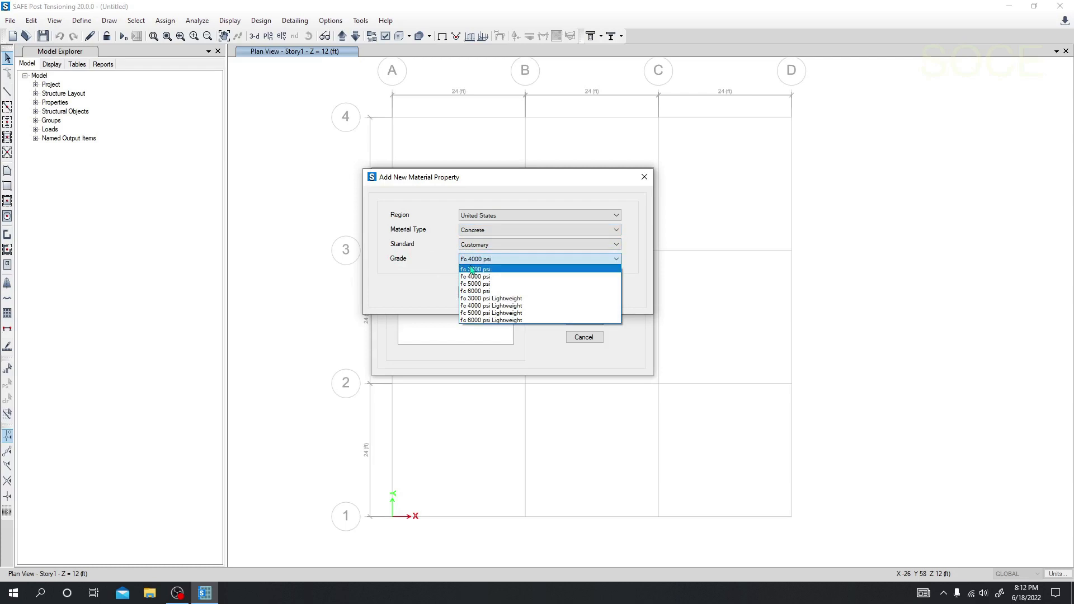
click(479, 253)
click(479, 246)
click(476, 261)
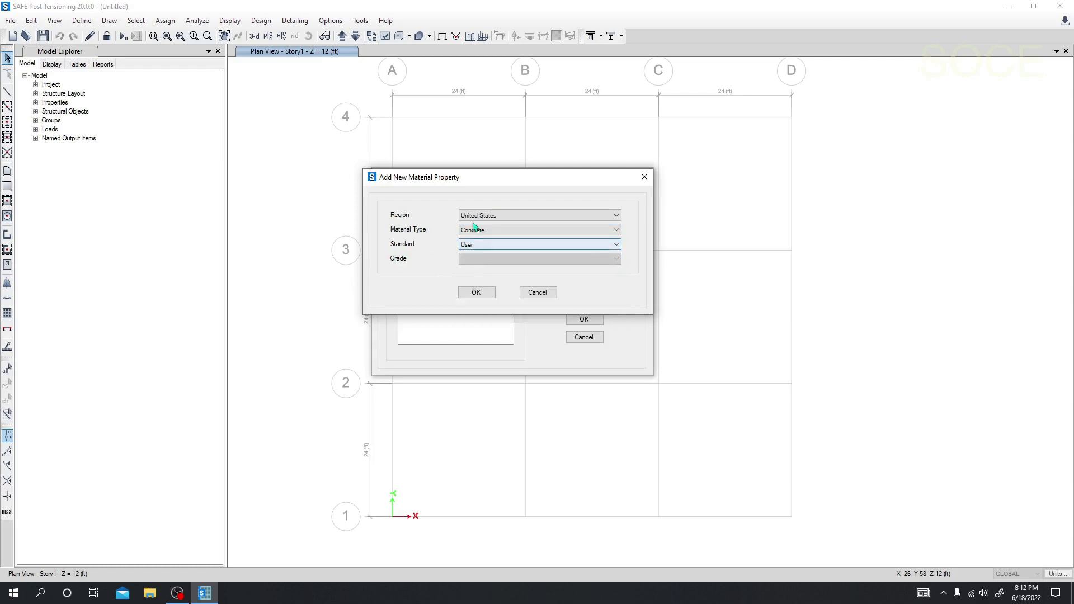
click(477, 292)
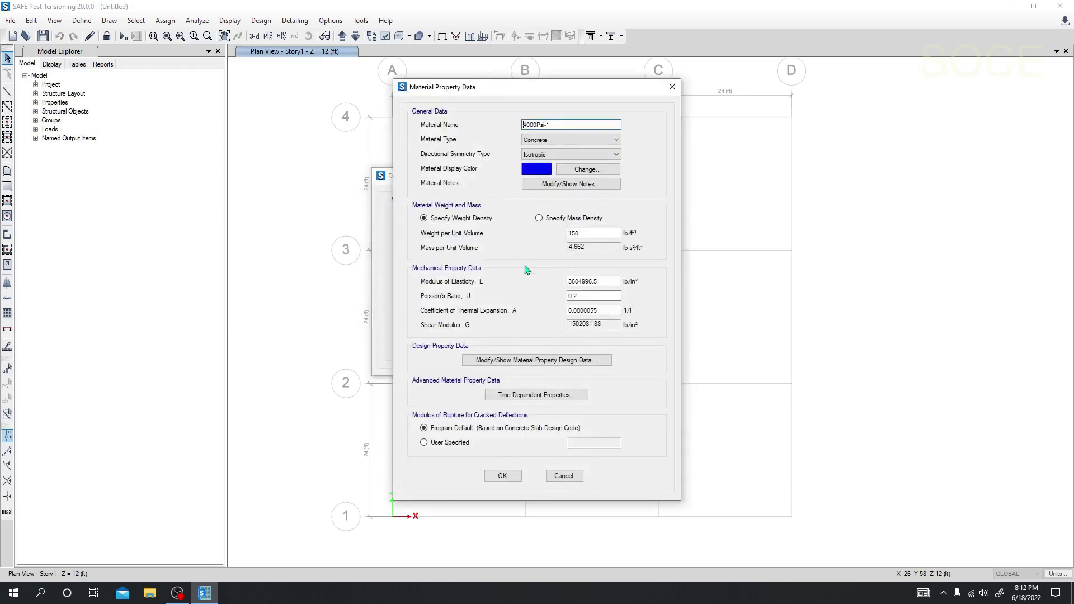
Name the new concrete material f'c=3ksi.
drag(559, 124, 520, 124)
text(3)
text(f'c)
text(=)
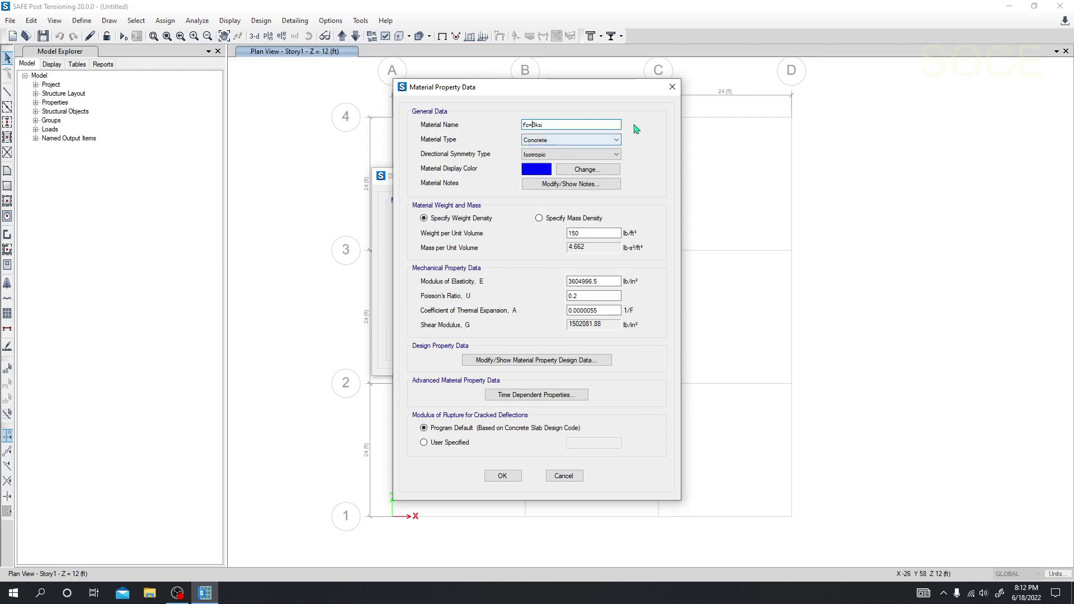
Set the concrete material's modulus of elasticity to 3122018.57777945 lb/in².
click(603, 234)
click(596, 234)
key(Tab)
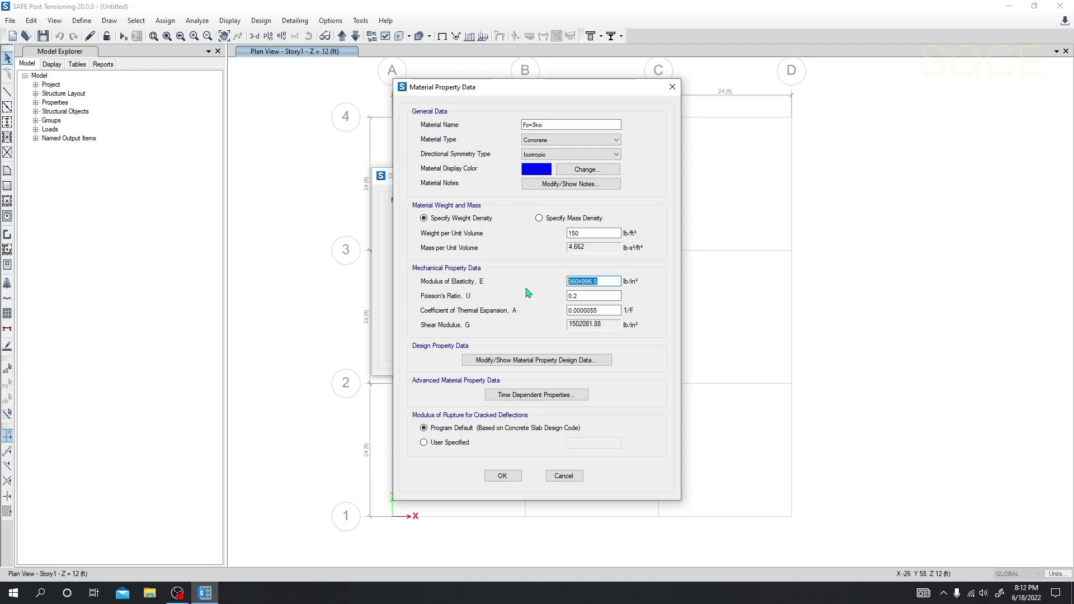
text(57777945)
key(Return)
key(Tab)
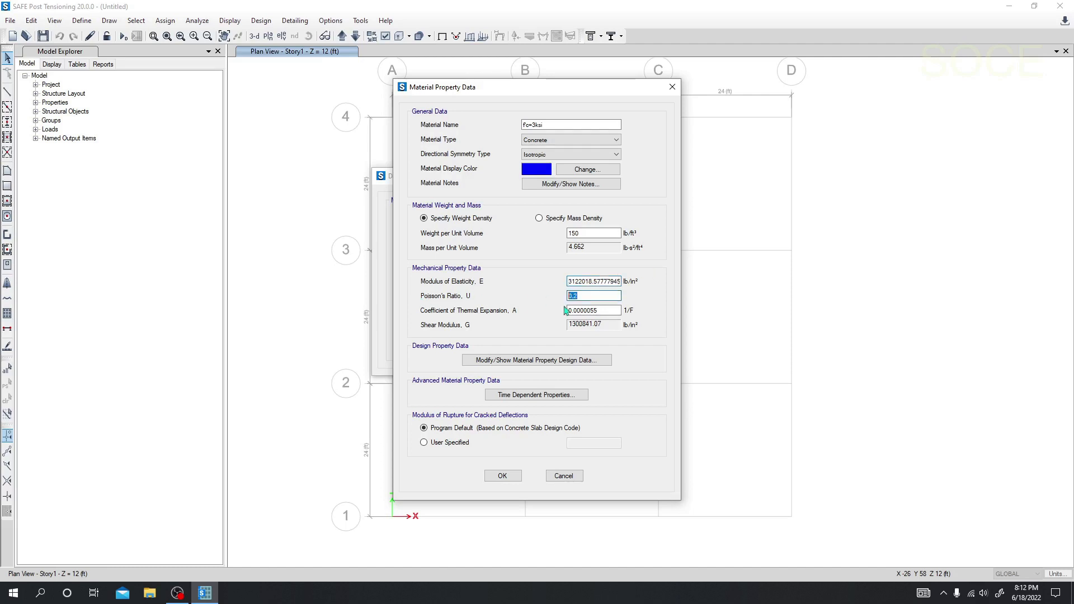
click(588, 298)
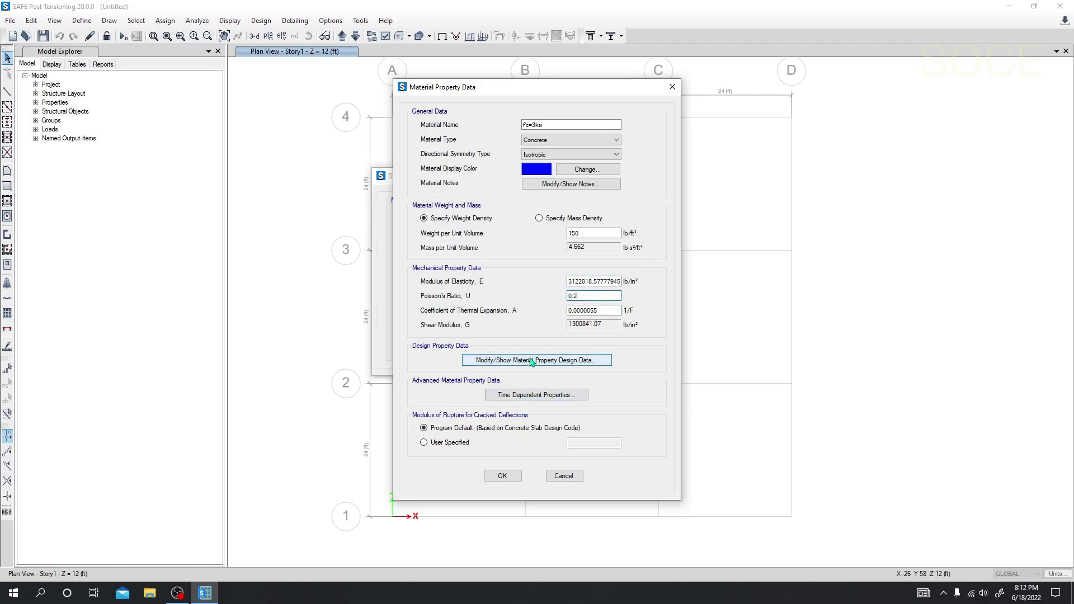
Set the grade and specified compressive strength in the material's design data to 3 ksi, and save the material.
click(481, 362)
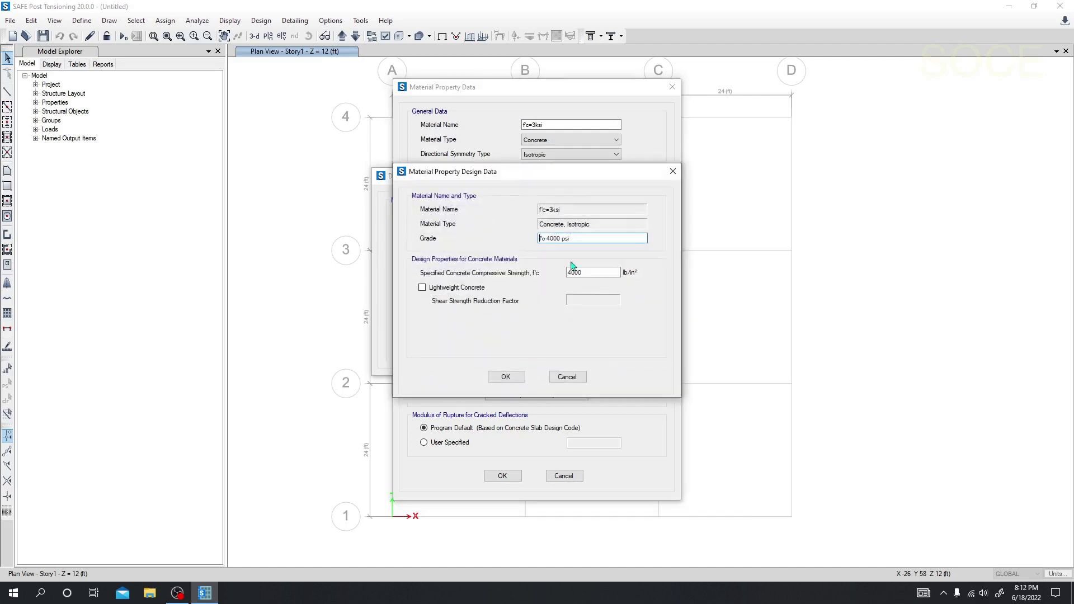
key(Tab)
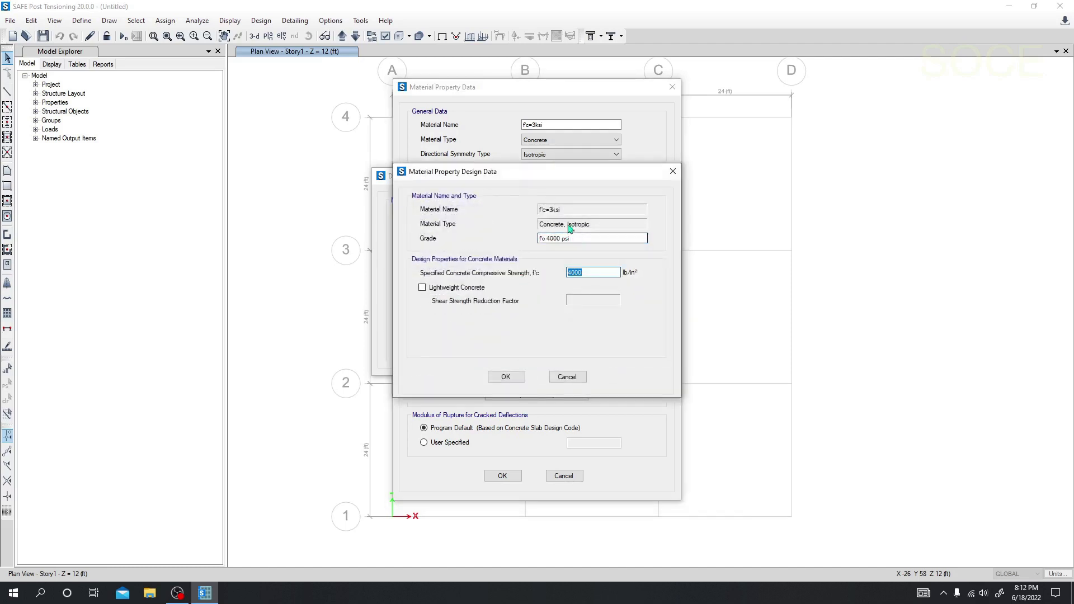
drag(557, 179, 589, 249)
click(608, 310)
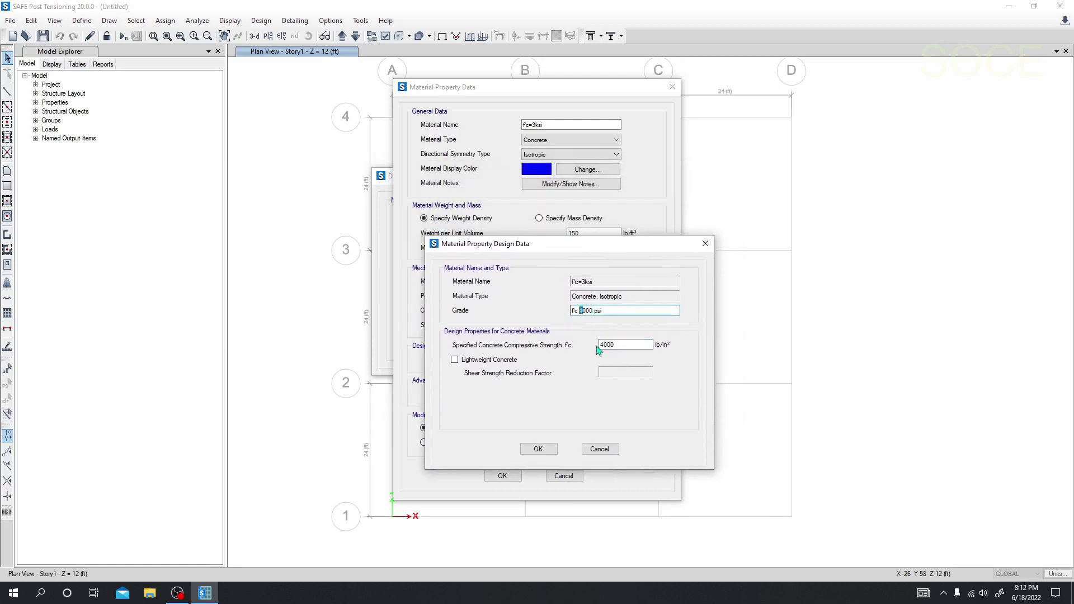
drag(616, 345, 565, 346)
text(3)
click(538, 449)
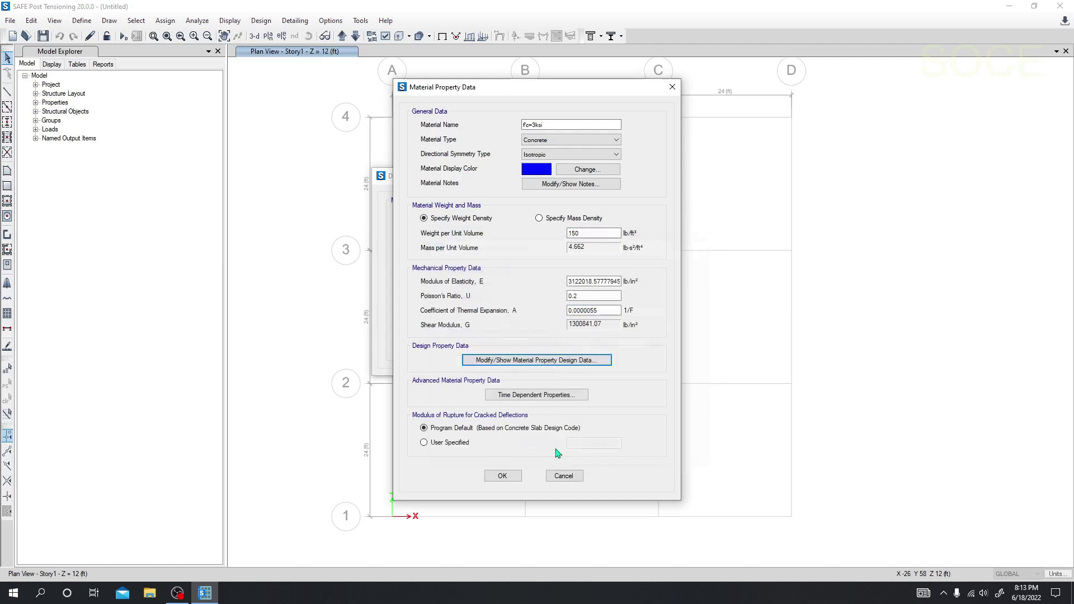
click(510, 476)
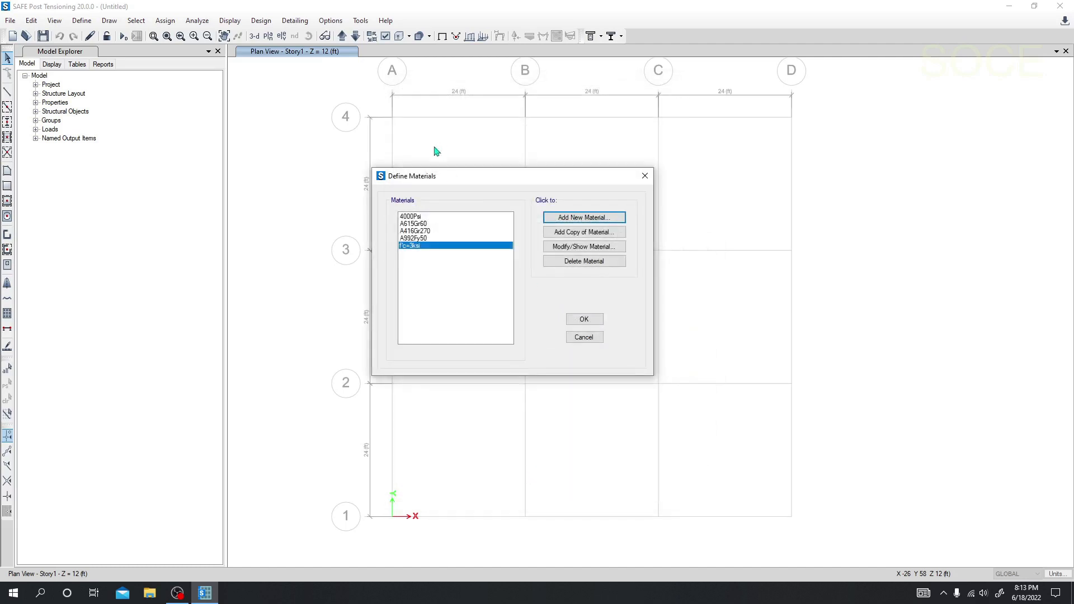
click(580, 219)
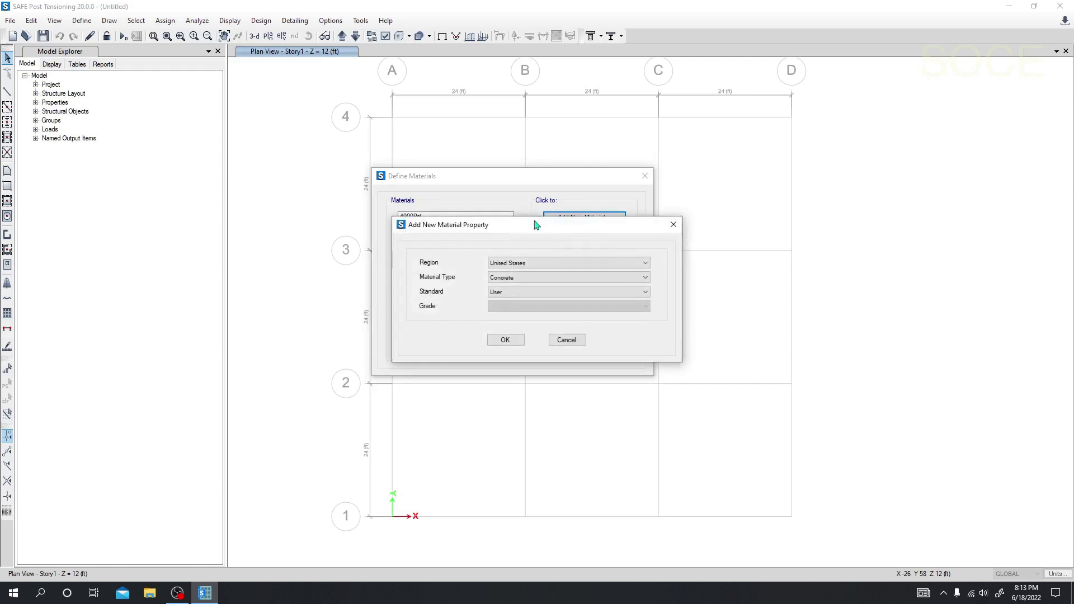
click(505, 267)
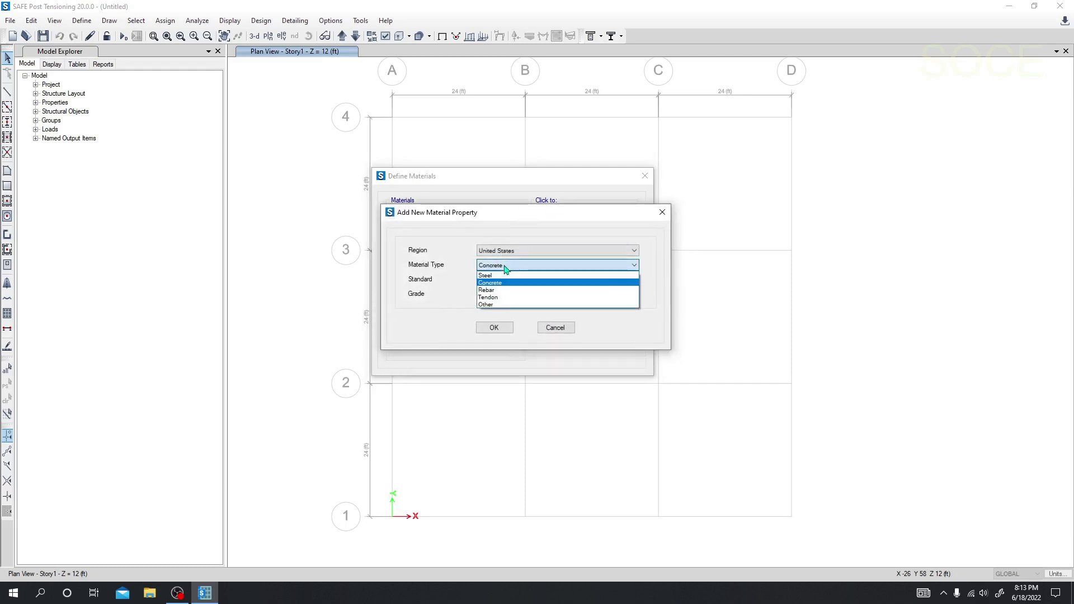
click(503, 295)
click(498, 281)
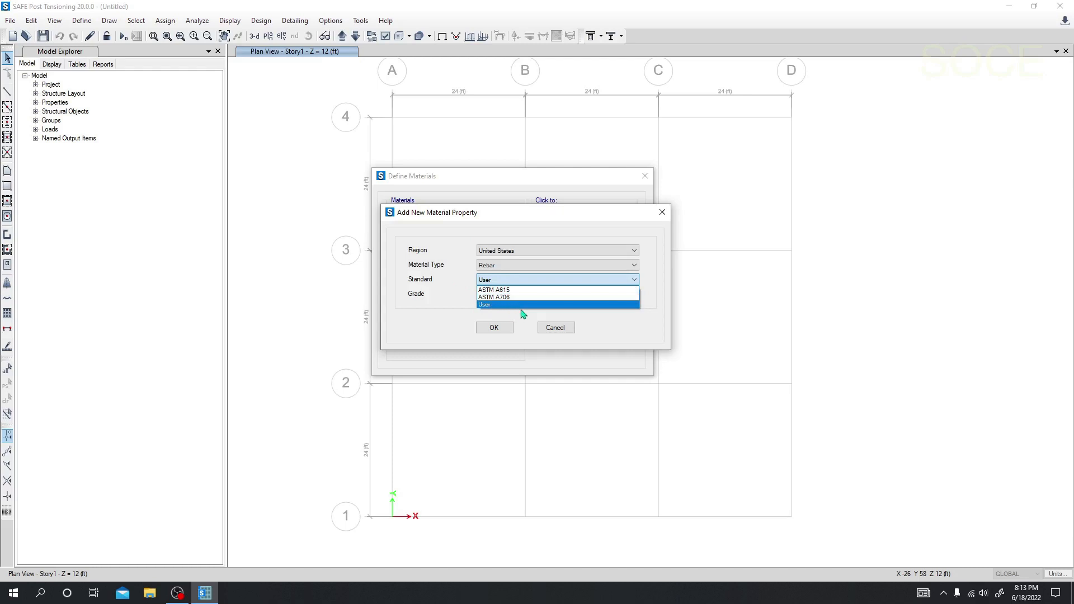
click(507, 290)
click(510, 295)
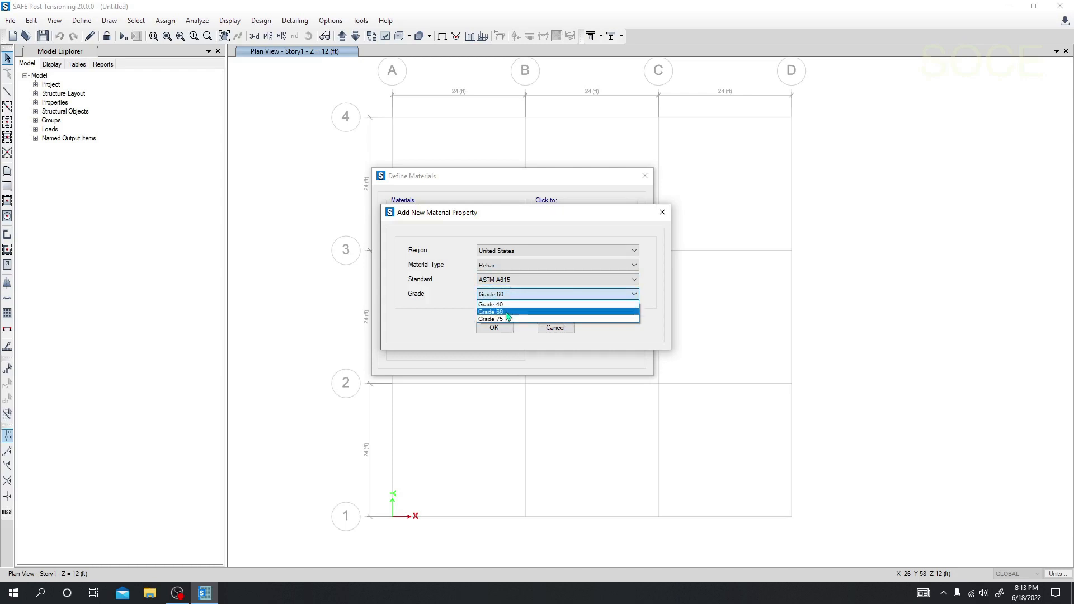
click(507, 312)
click(499, 329)
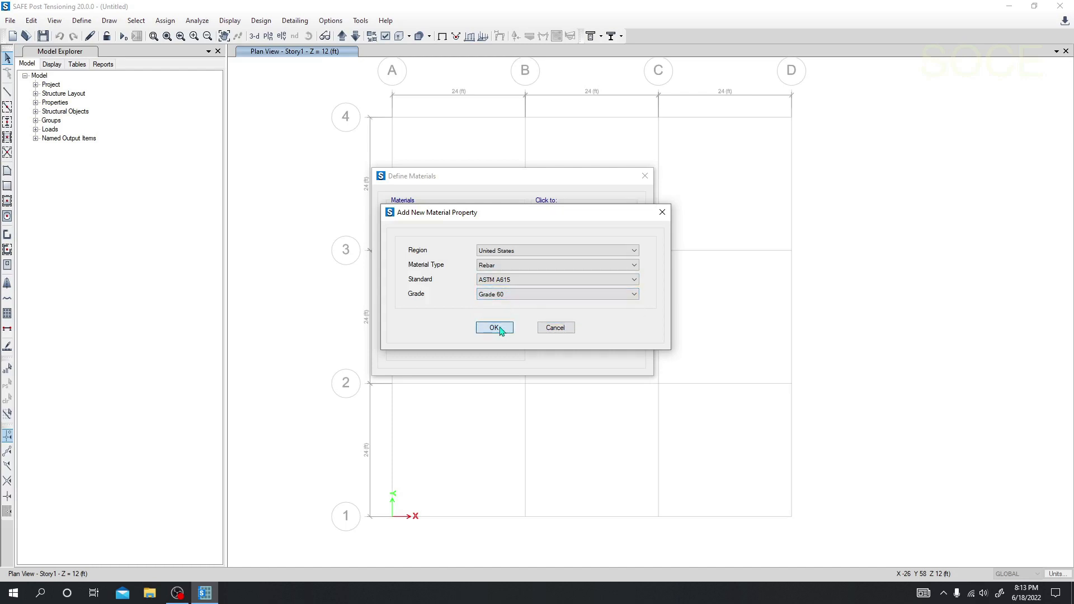
drag(563, 122, 550, 125)
drag(551, 87, 661, 81)
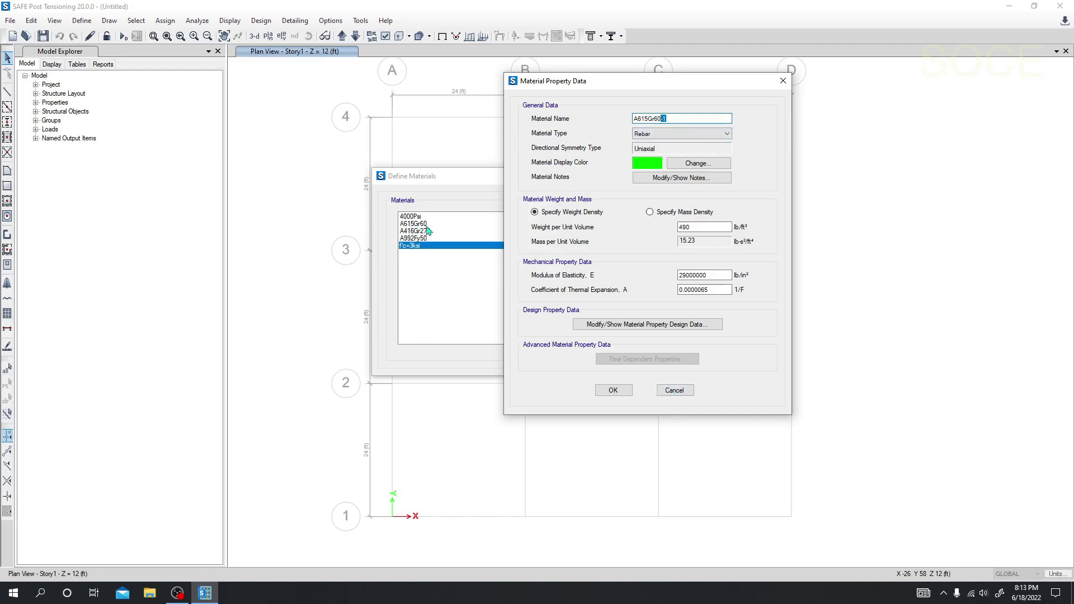
click(676, 390)
Select the existing A615Gr60 rebar material and accept the material definitions.
click(425, 224)
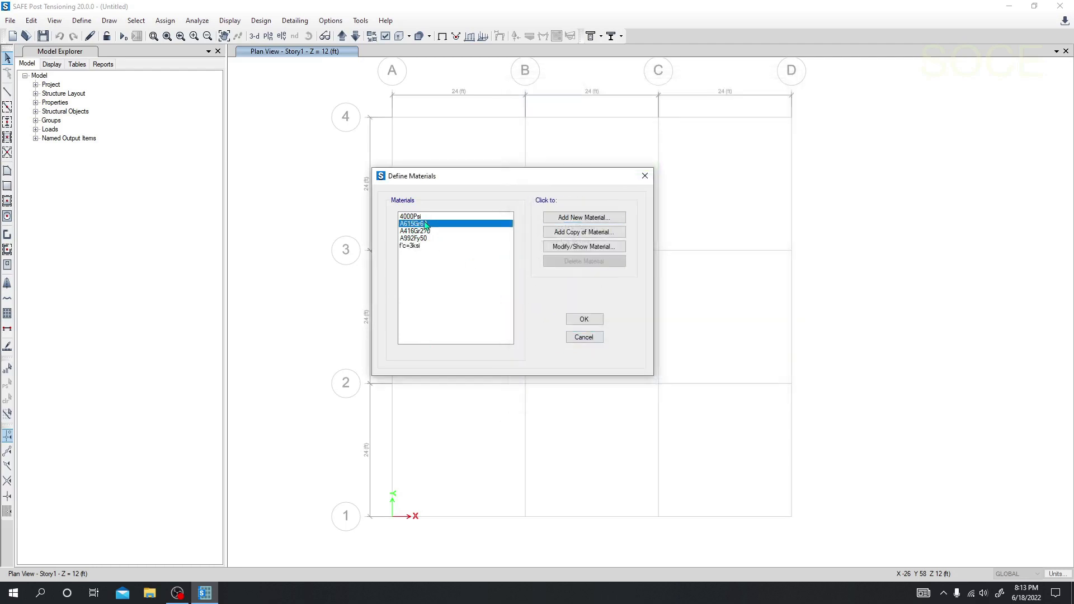
click(591, 320)
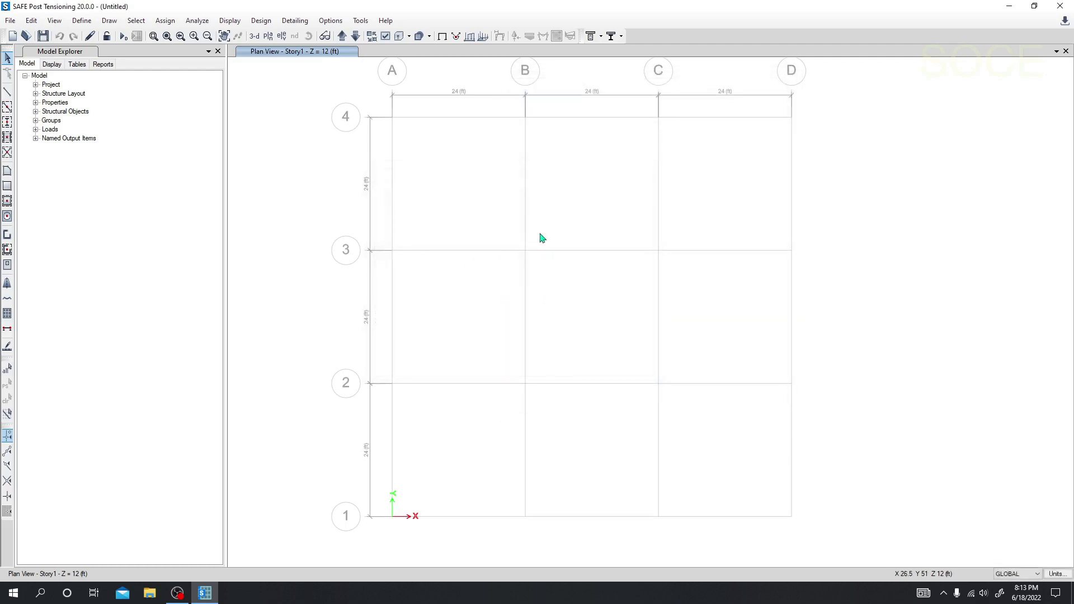
Delete the Plank1 property from the slab section properties.
click(82, 21)
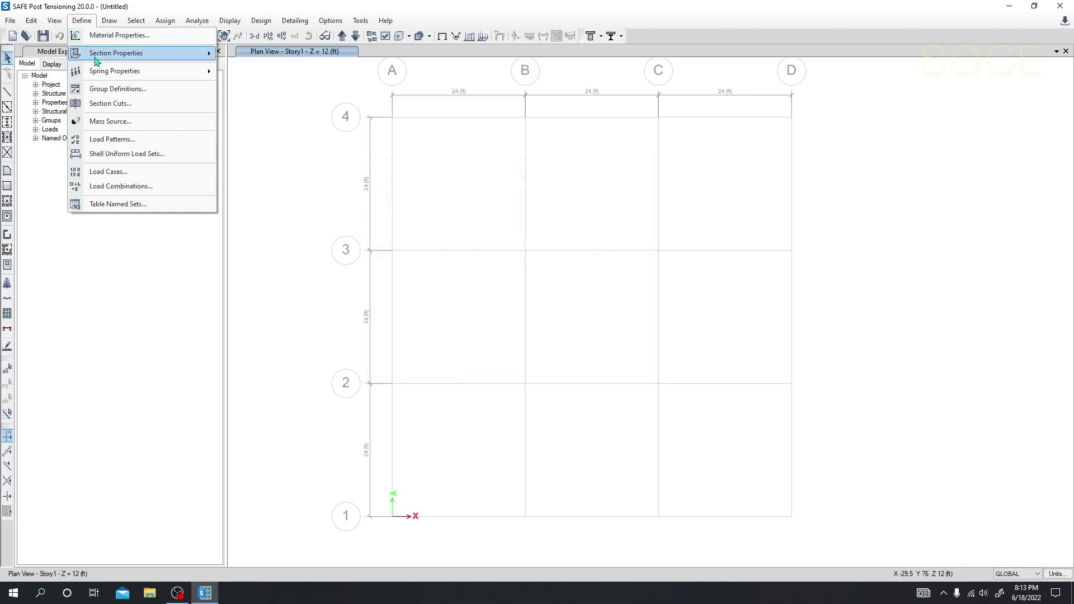
mouse_move(136, 57)
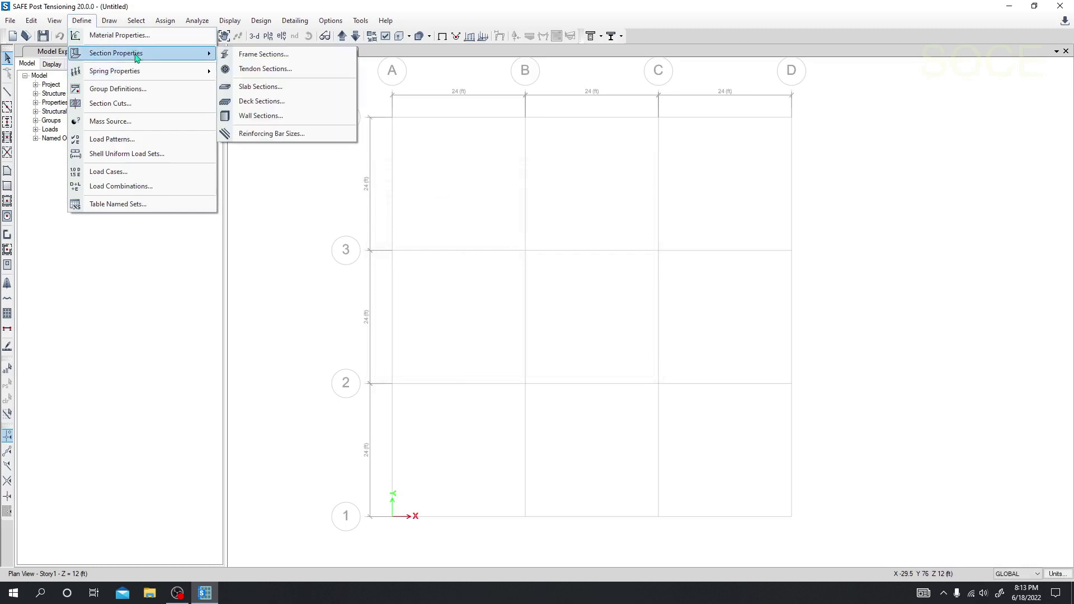
click(269, 87)
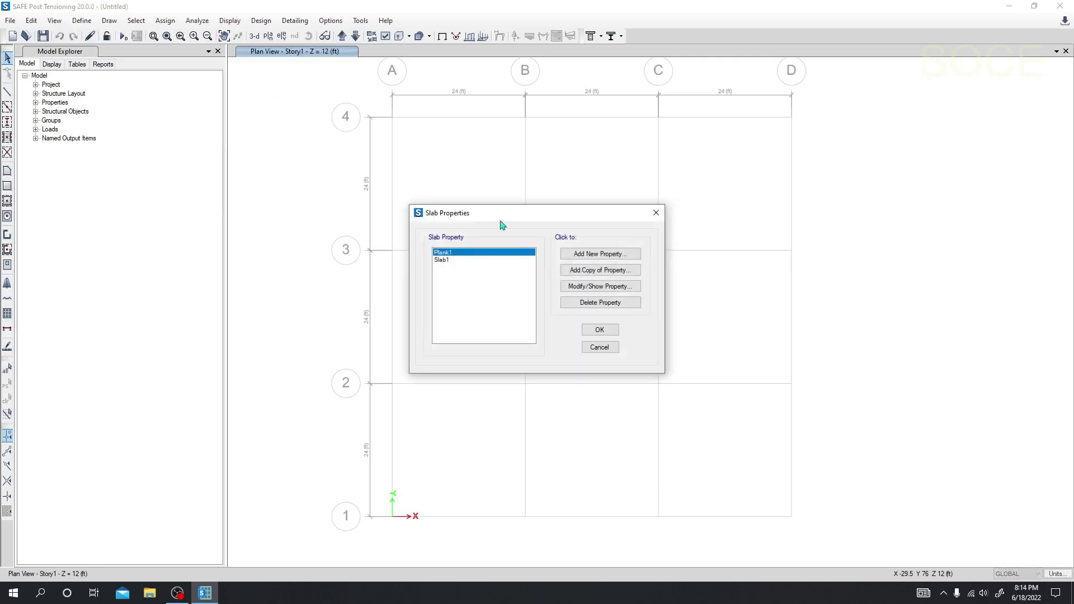
click(541, 297)
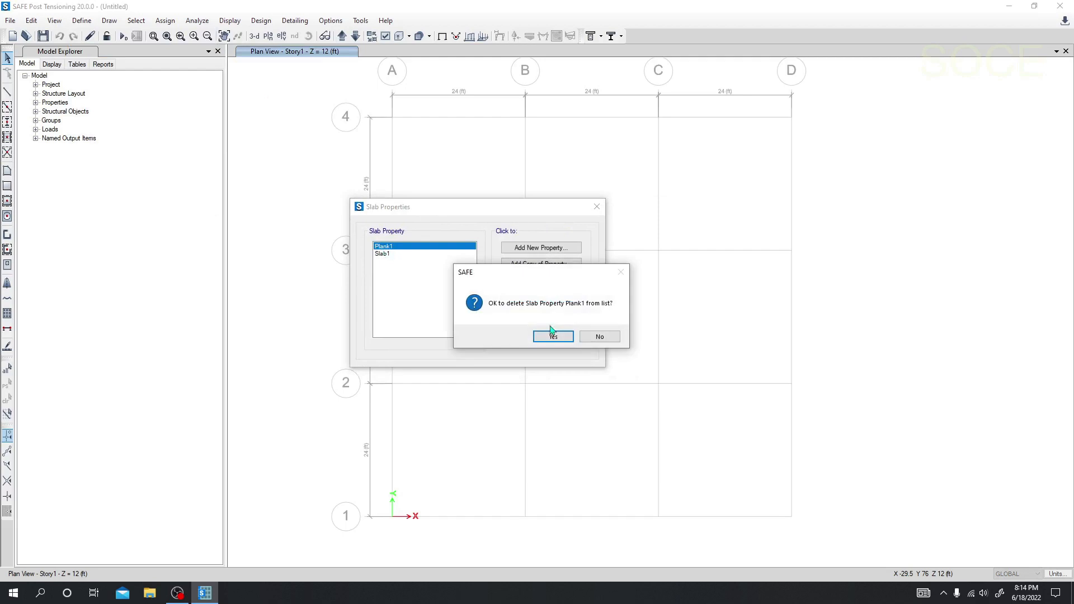
click(551, 337)
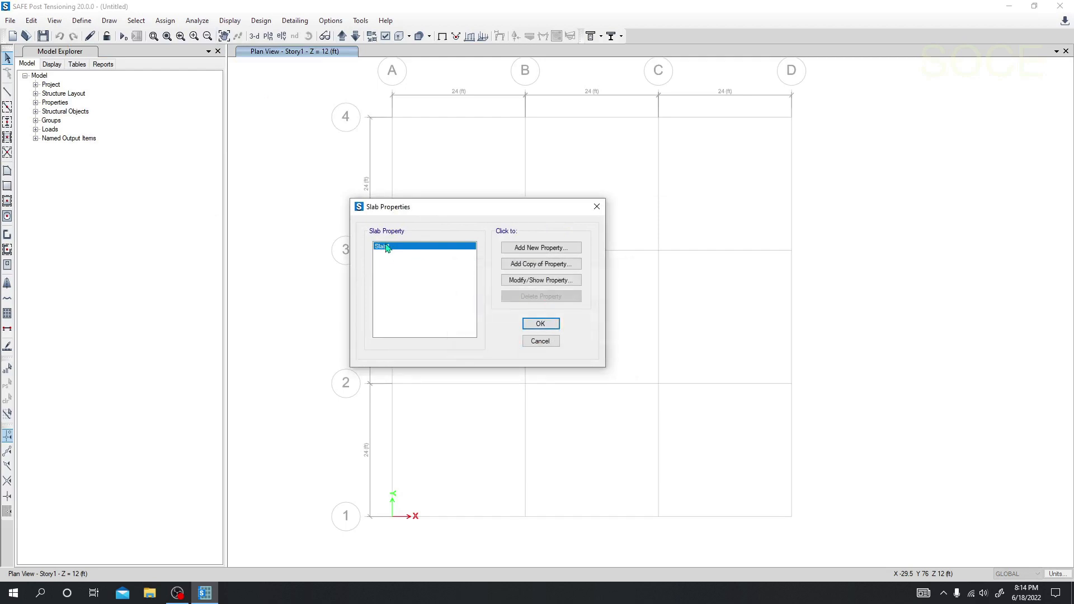
Add a slab property named Footing with material f'c=3ksi, Shell-Thin modeling and type Footing.
click(537, 249)
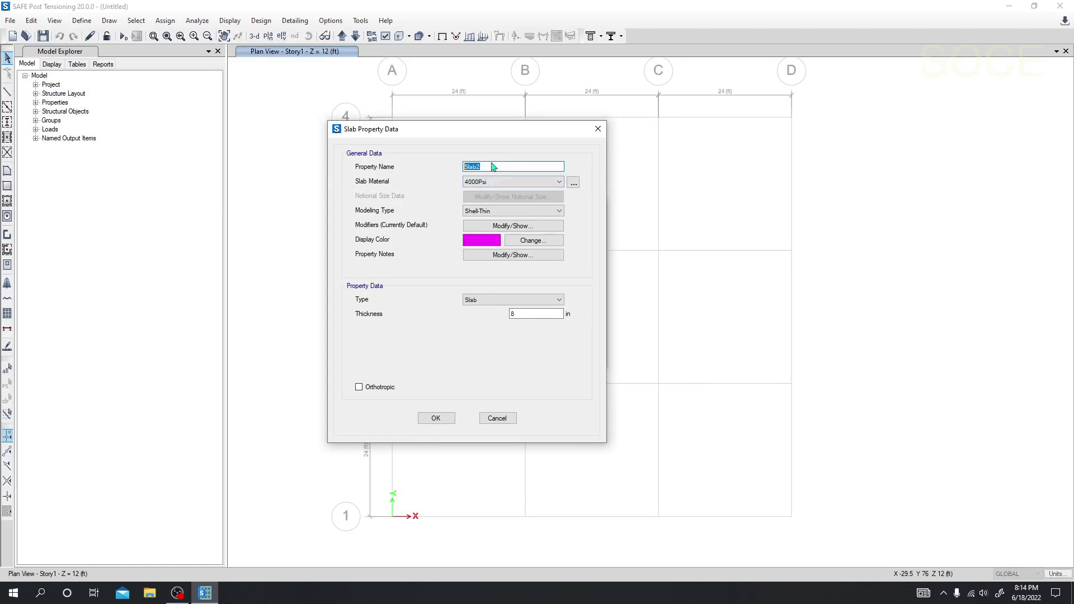
text(Footing)
click(511, 183)
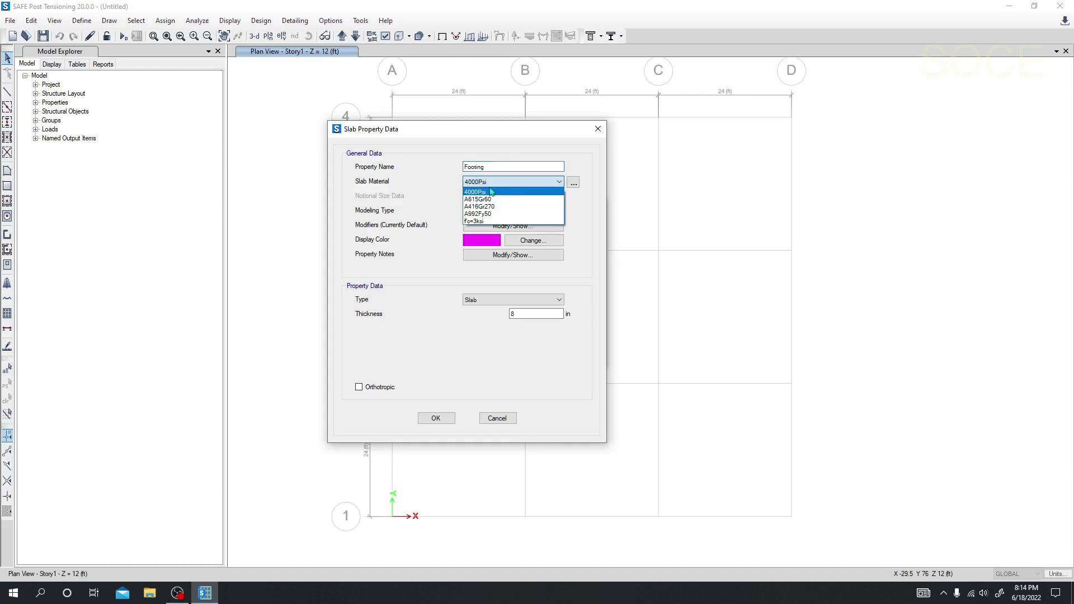
click(486, 222)
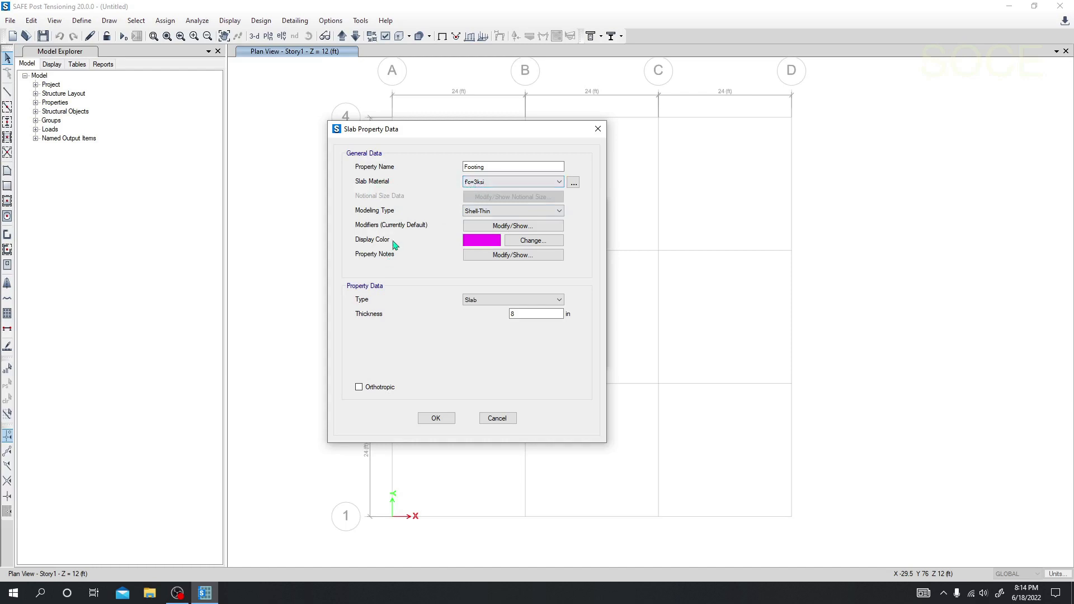
click(483, 215)
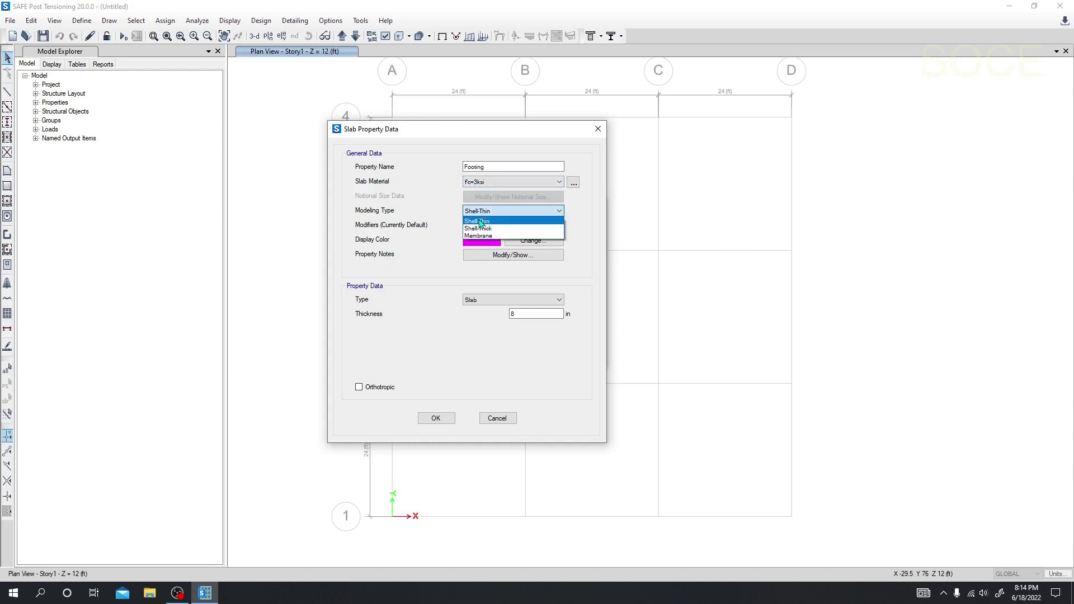
click(480, 218)
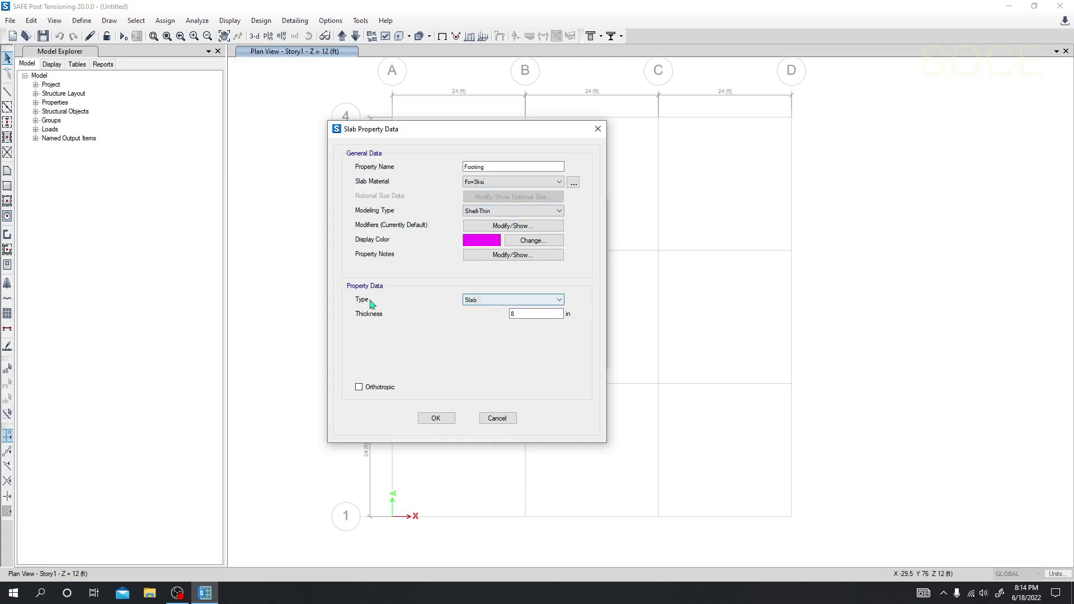
click(489, 302)
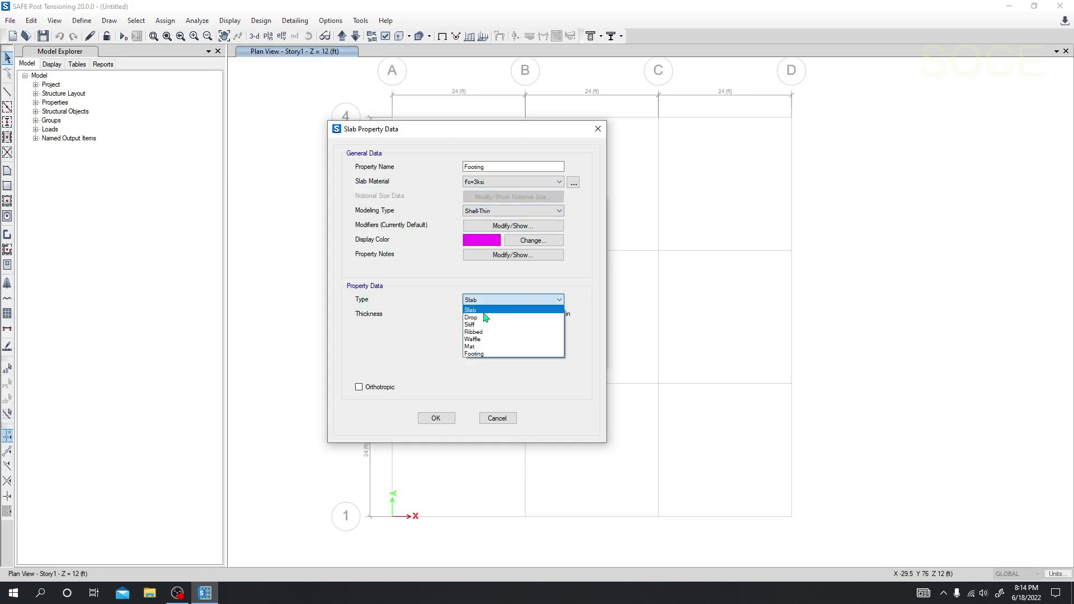
click(481, 354)
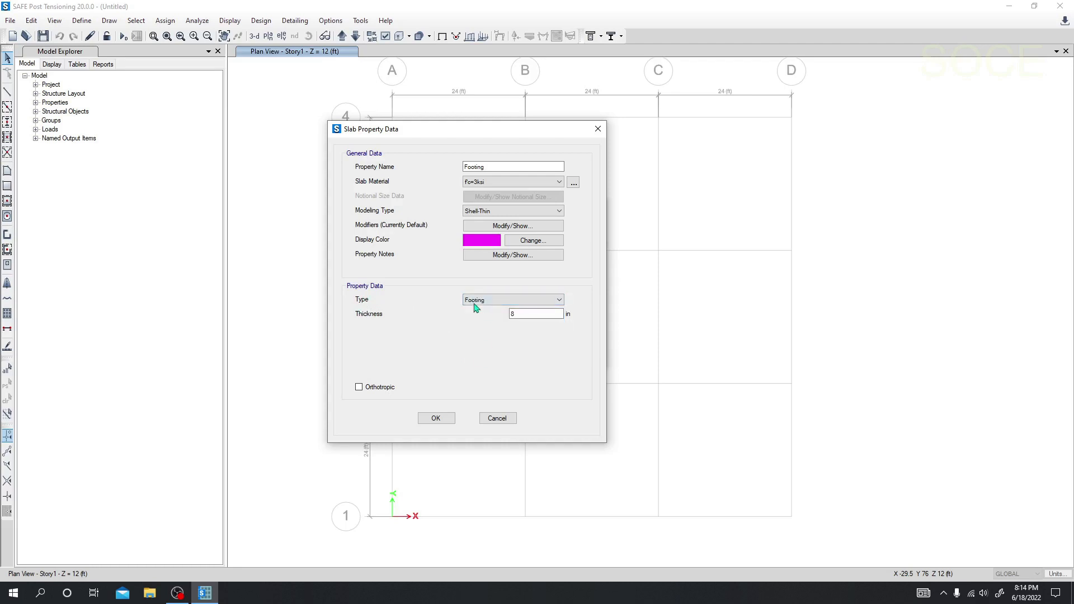
Extend the footing property's name to Footing 12", set its thickness to 12 in, and save it.
drag(499, 166, 472, 168)
click(493, 167)
text(12")
drag(538, 314, 473, 314)
text(12)
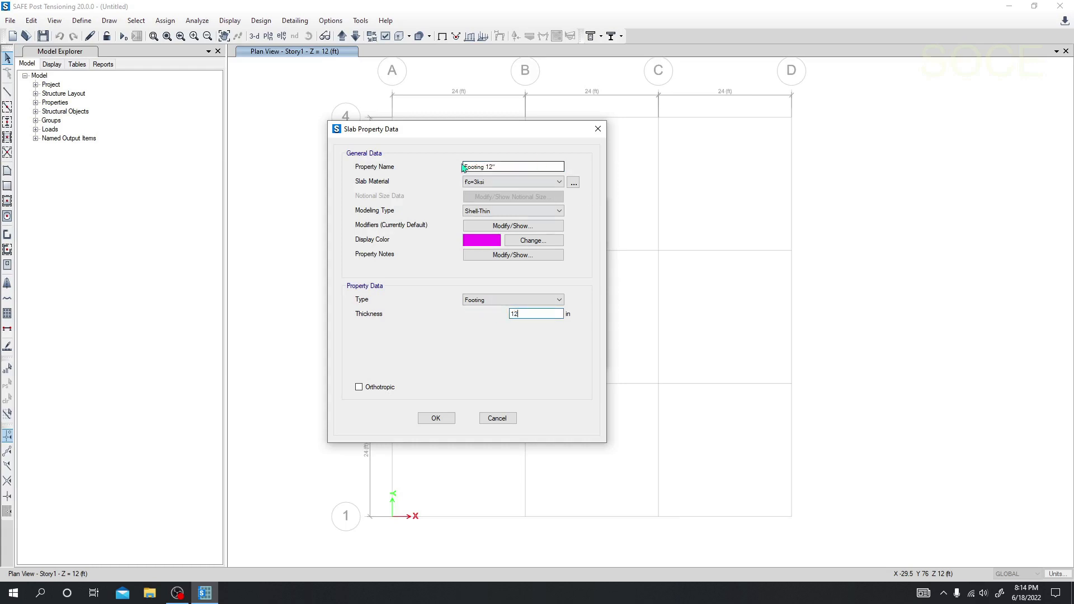
click(439, 419)
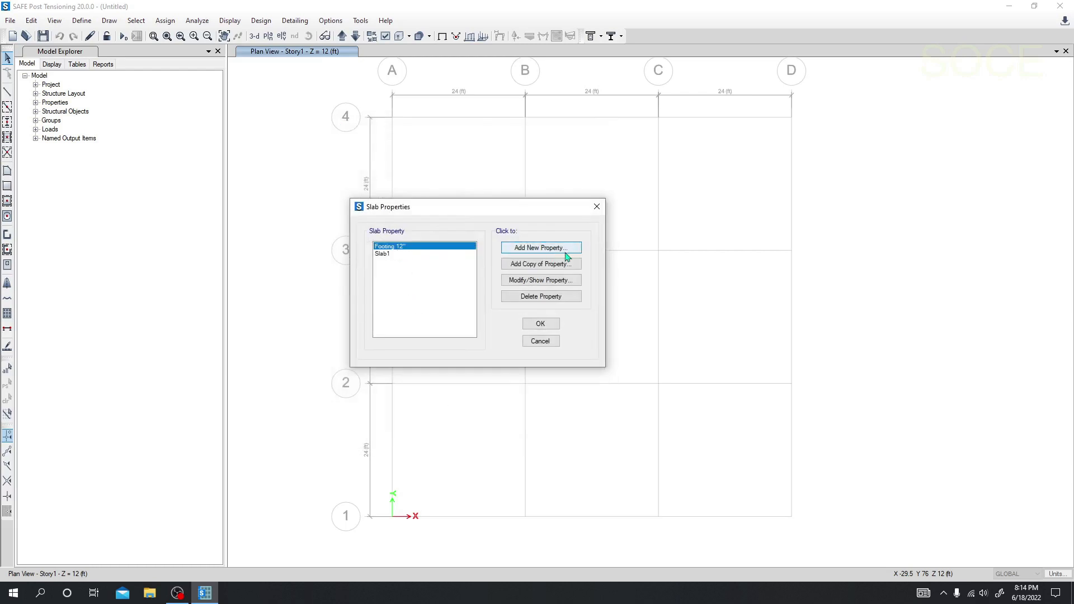
Copy the Footing 12" slab property as Col Stiff with type Stiff, and accept the slab properties.
click(538, 252)
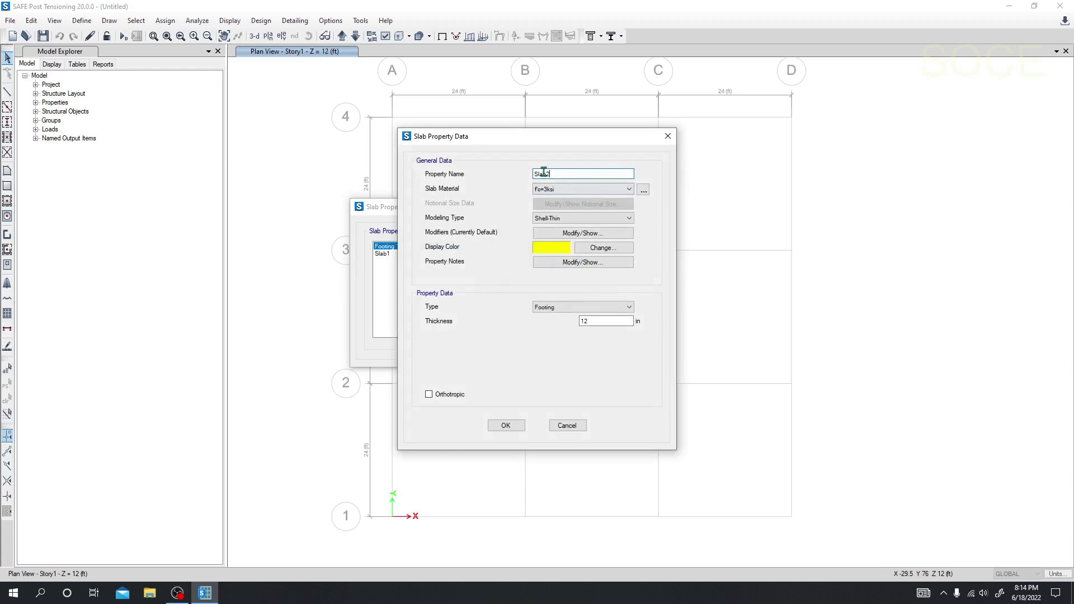
text(Col Stiff)
click(566, 603)
click(571, 174)
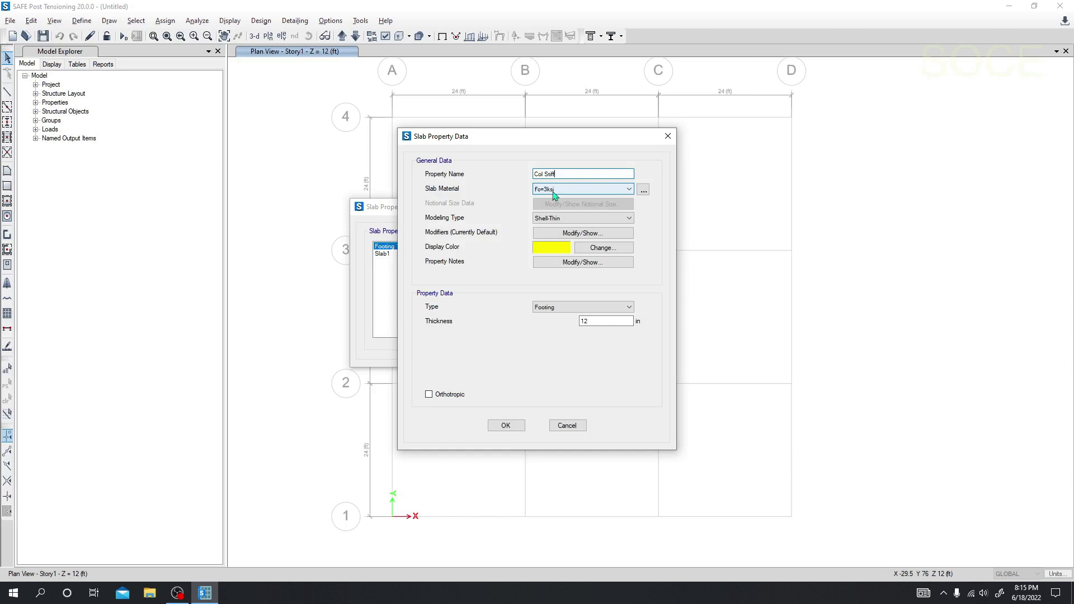
click(570, 309)
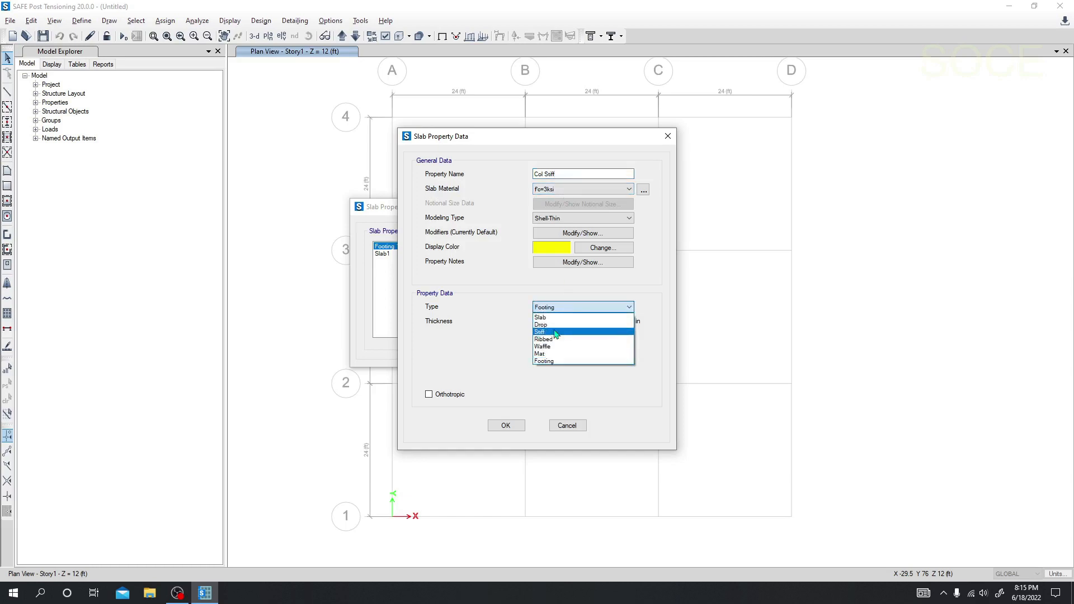
click(556, 332)
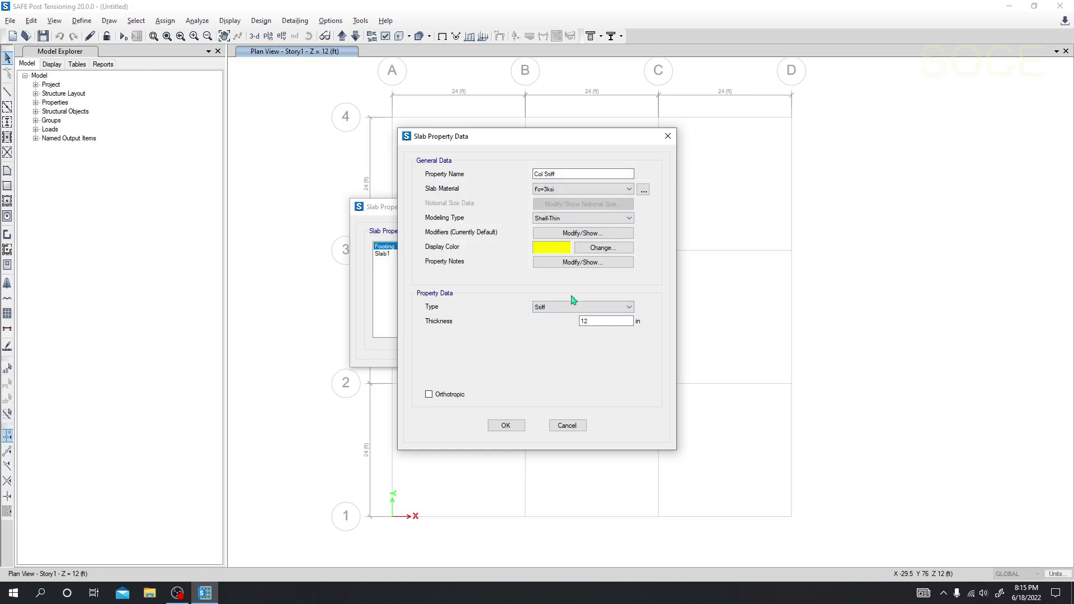
click(505, 426)
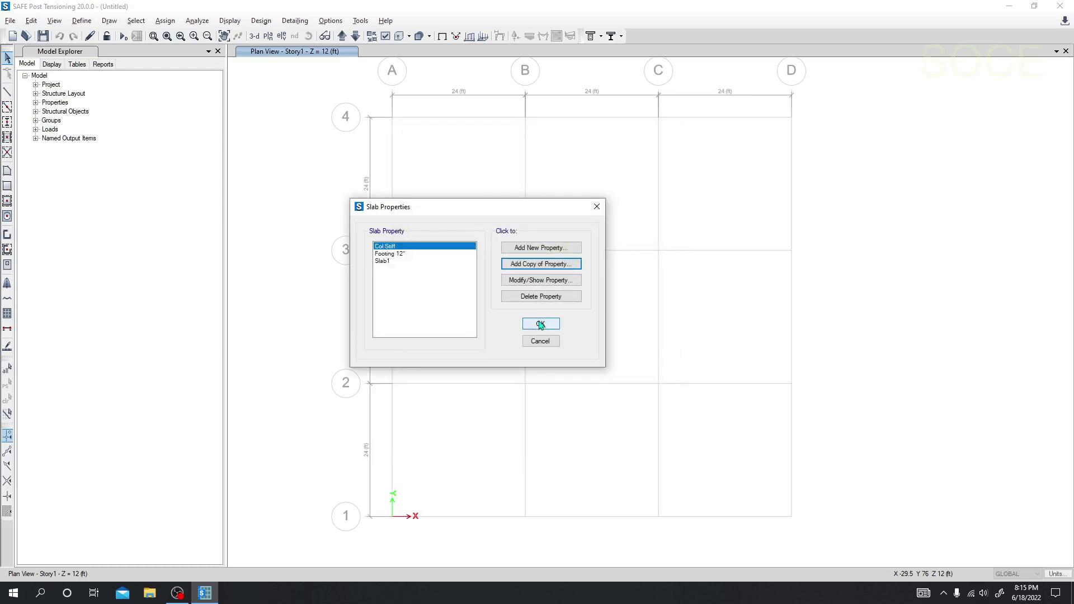
click(540, 324)
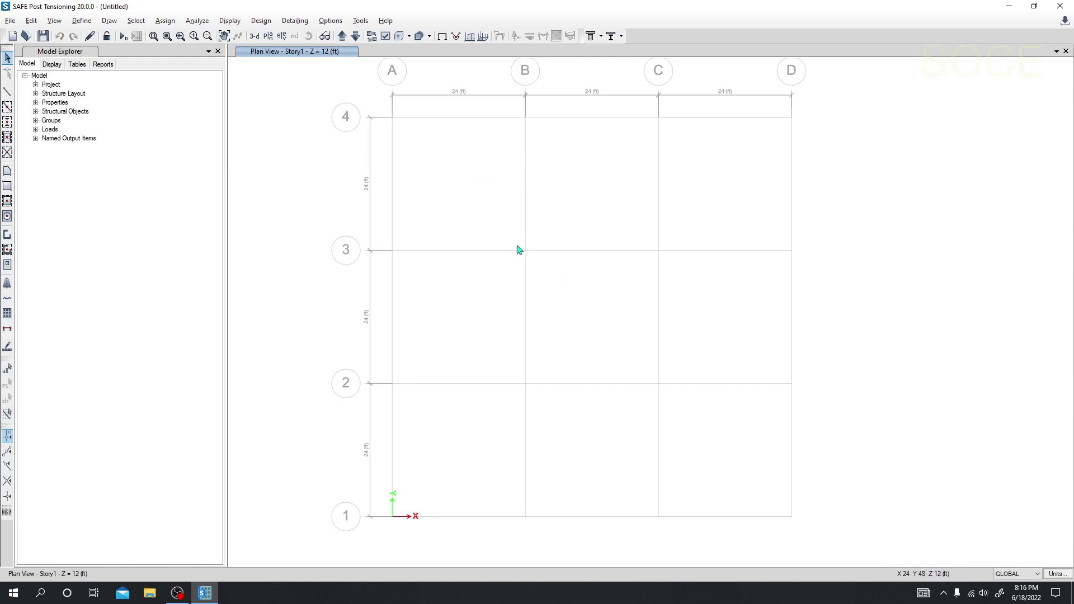
Start drawing joint objects with plan offsets of 48 in in X and 36 in in Y.
middle_drag(527, 255, 522, 276)
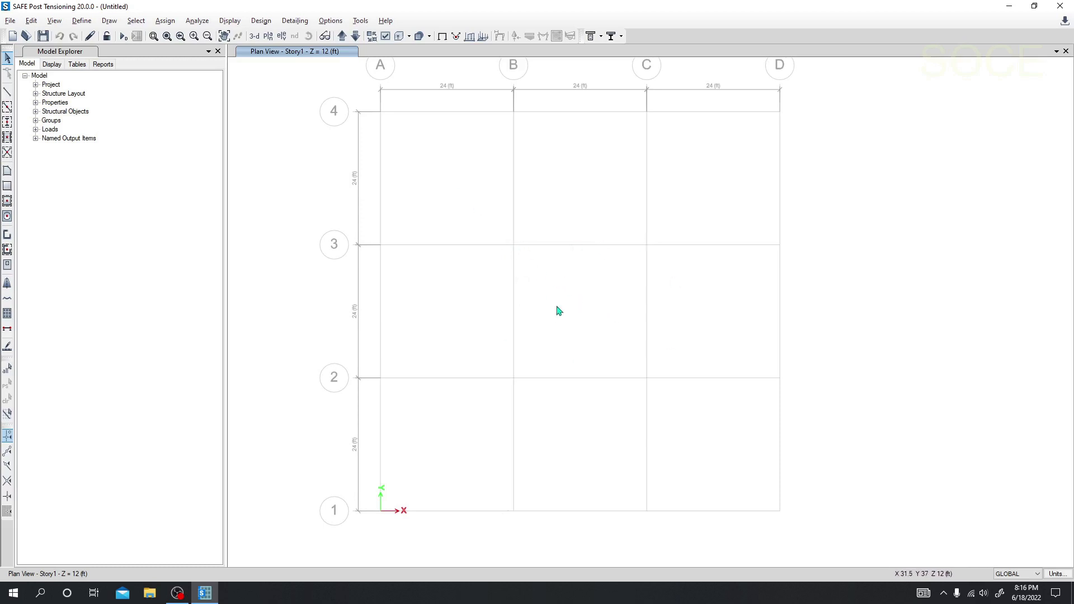
middle_drag(556, 310, 580, 338)
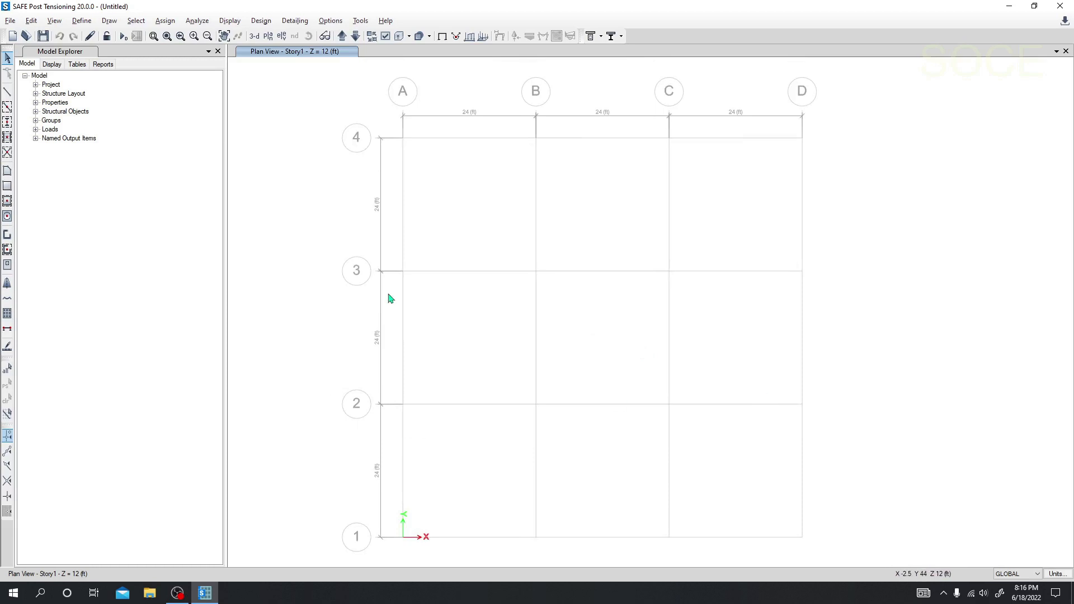
click(112, 23)
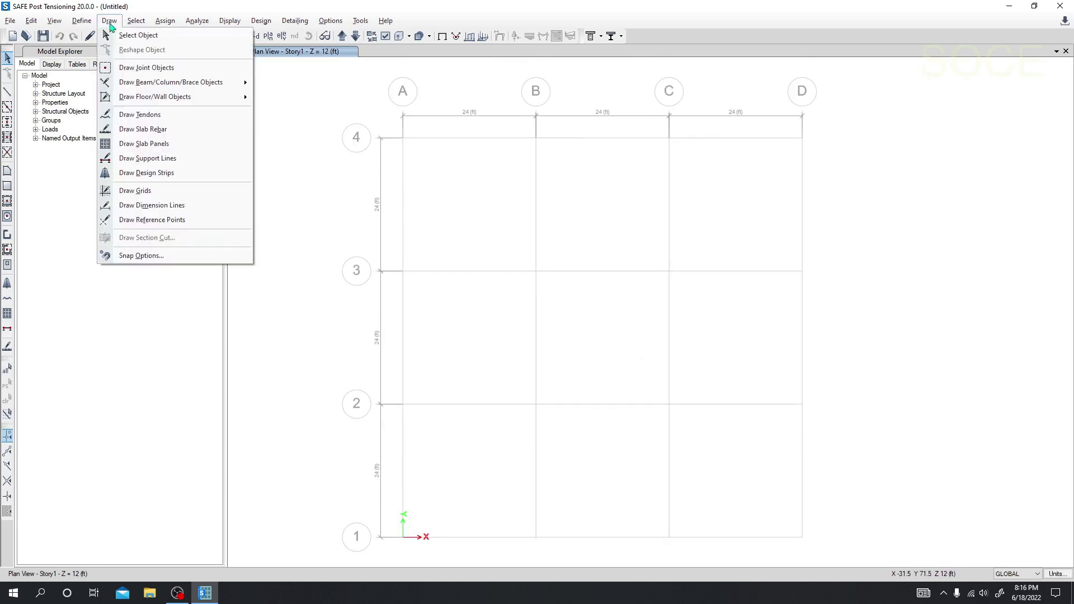
click(133, 62)
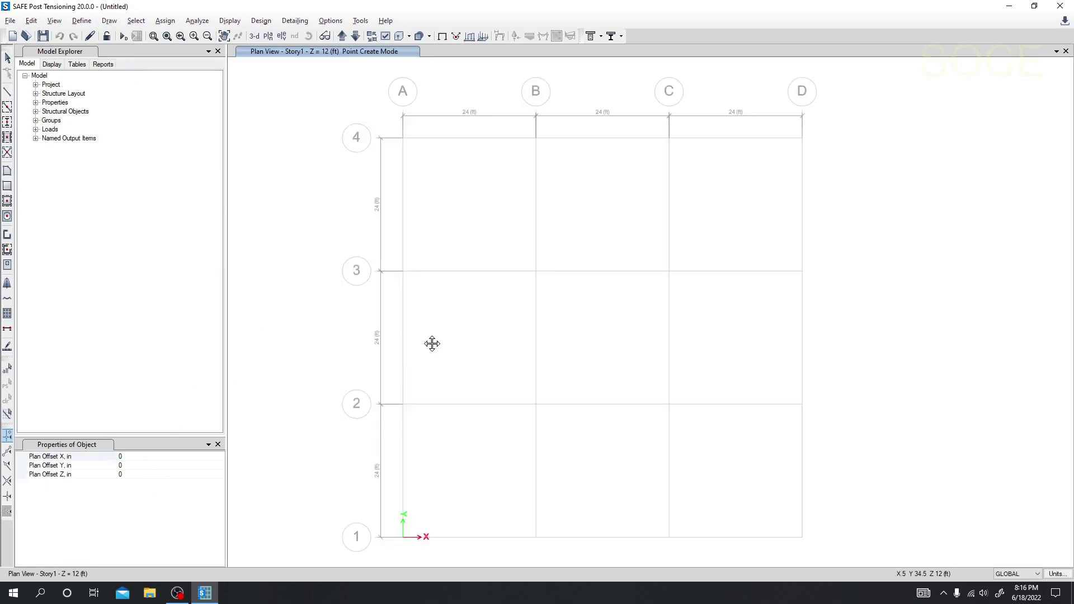
middle_drag(514, 337, 497, 333)
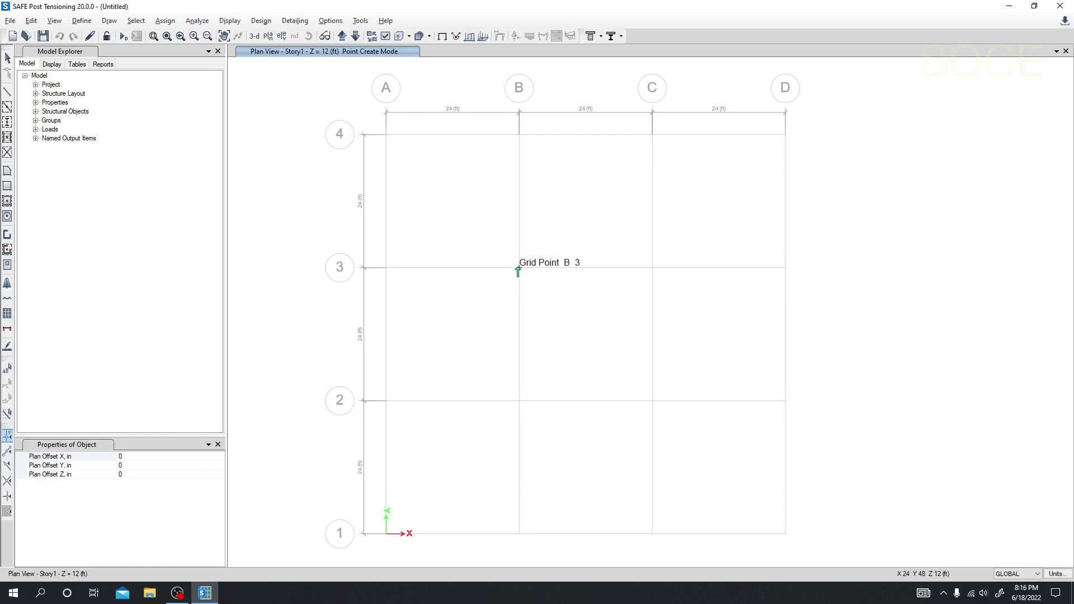
click(132, 457)
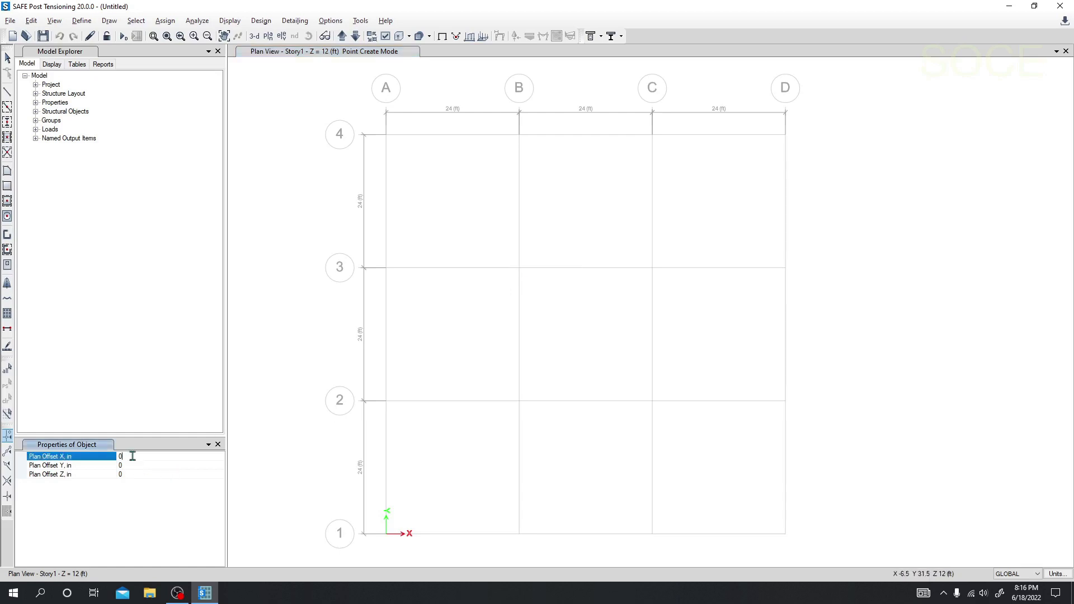
drag(138, 457, 101, 456)
click(136, 465)
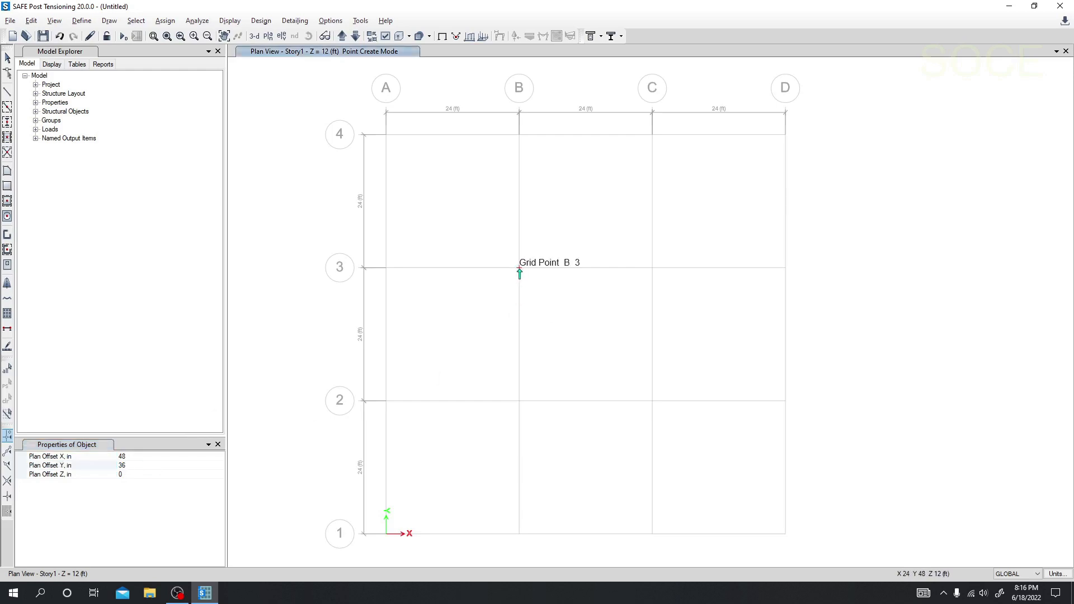
Place the offset joint from grid point B-3, end joint drawing and redisplay the plan view.
middle_drag(541, 276, 541, 287)
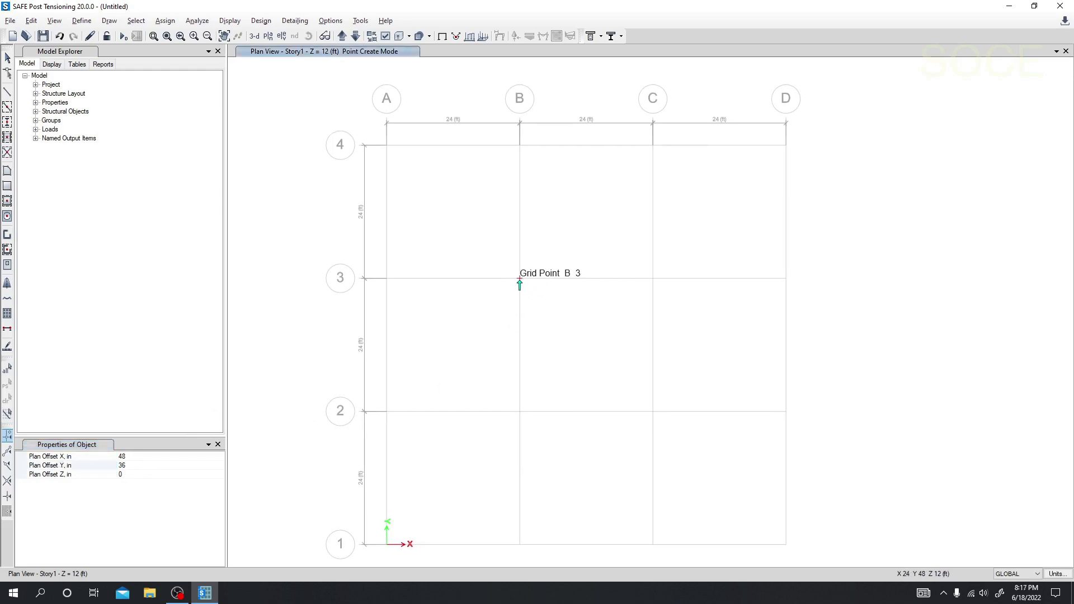
middle_drag(553, 367, 515, 307)
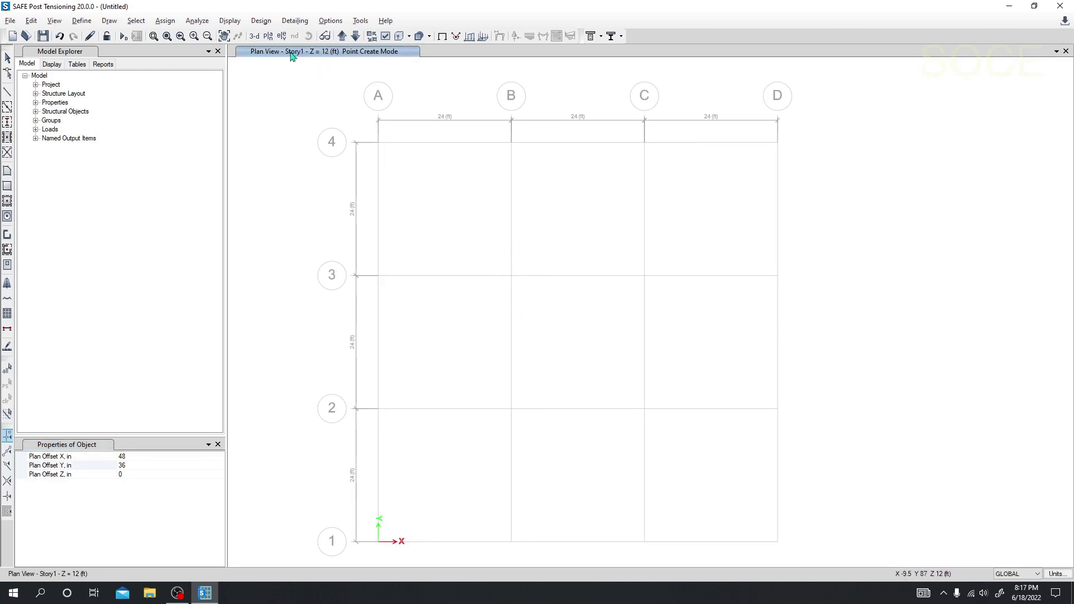
middle_drag(479, 379, 475, 374)
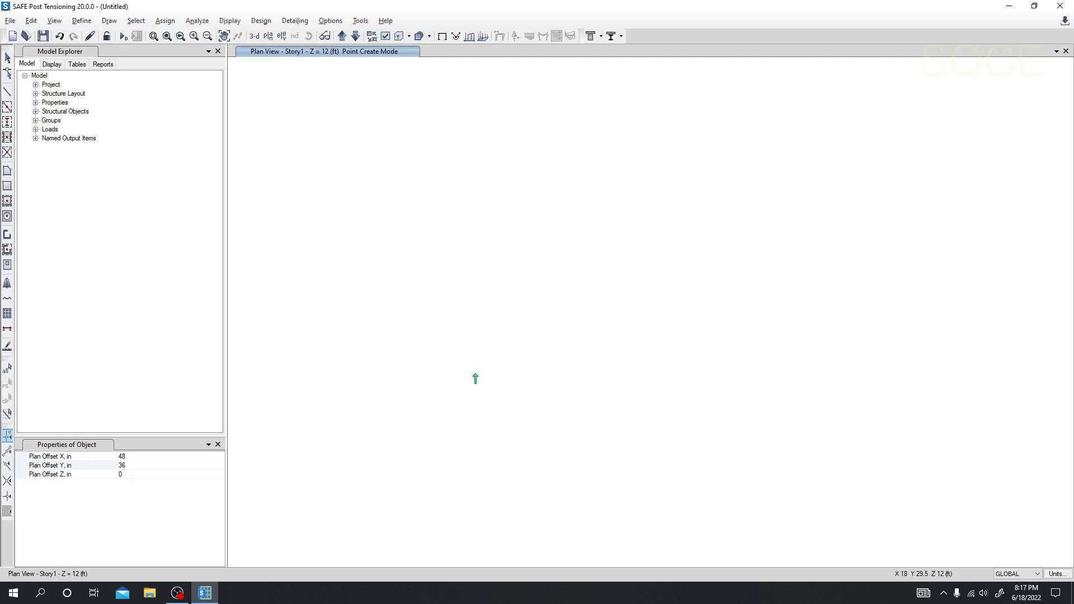
key(Escape)
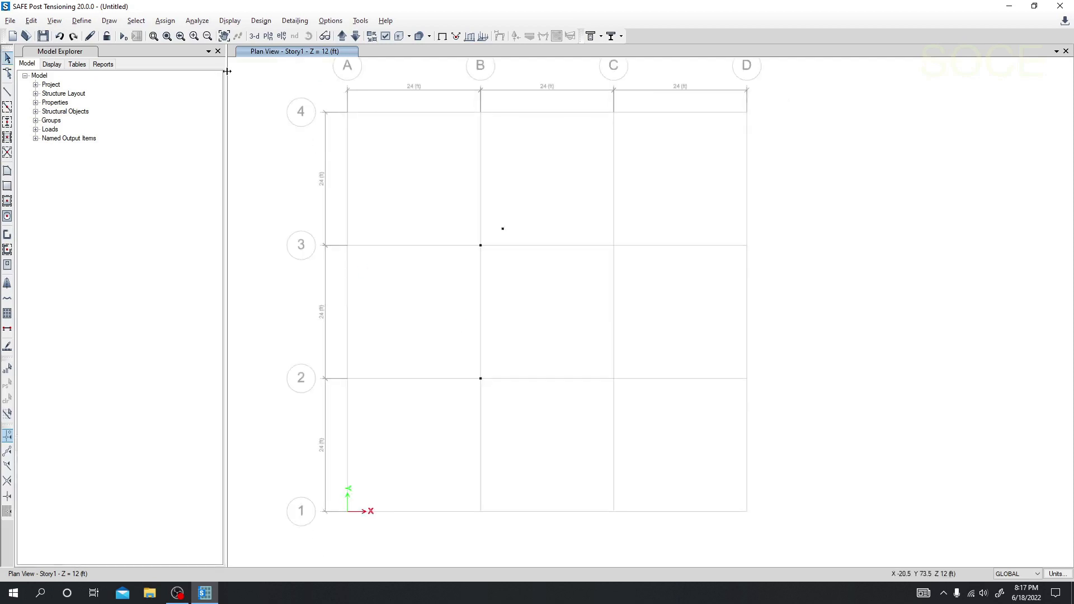
click(268, 37)
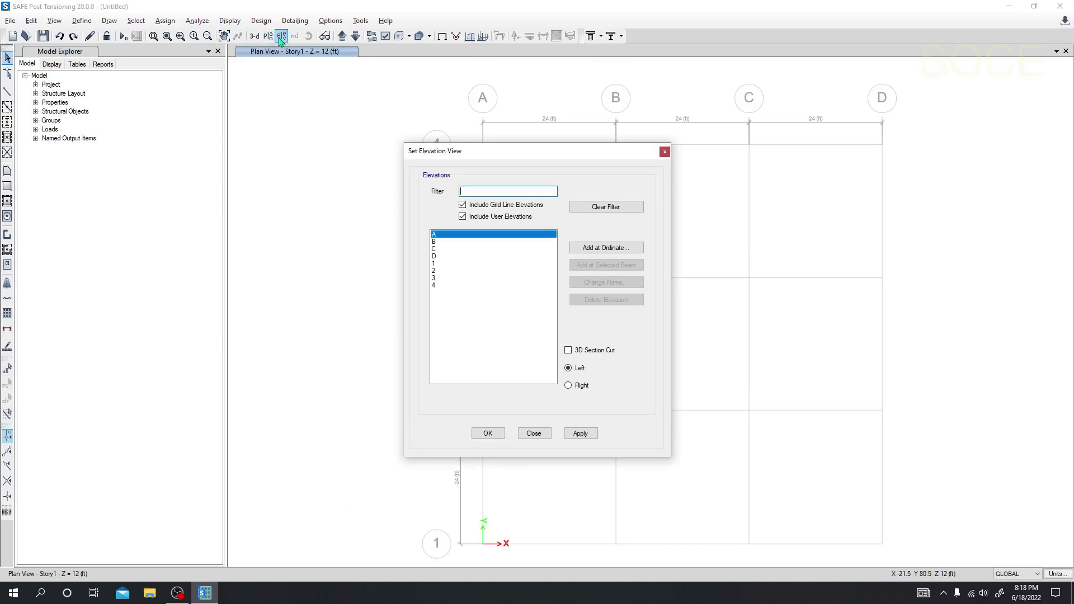
click(665, 152)
middle_drag(642, 319, 561, 317)
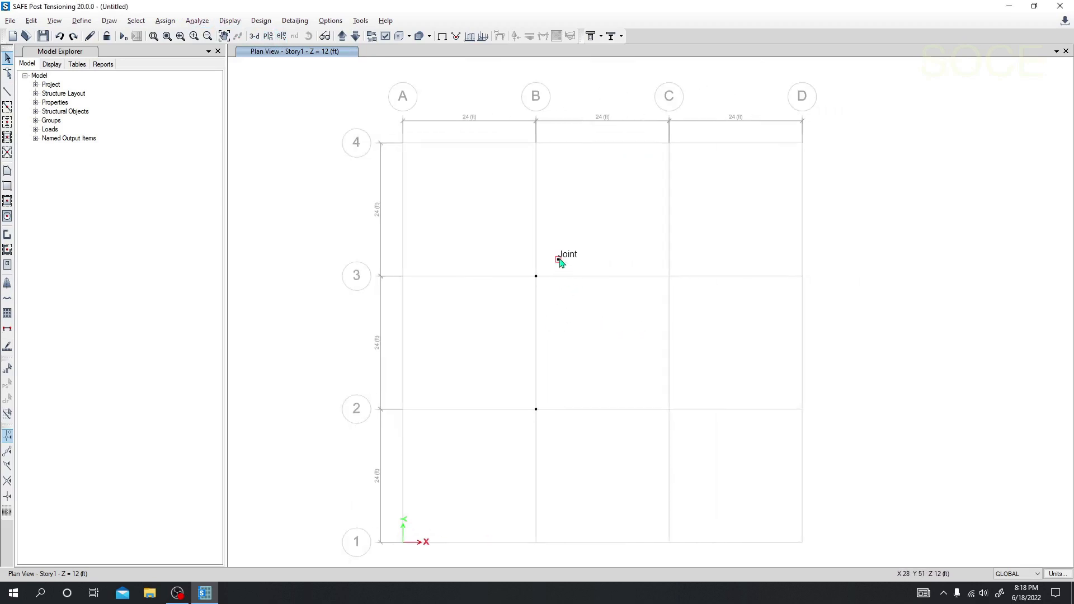
click(272, 37)
middle_drag(569, 360, 477, 329)
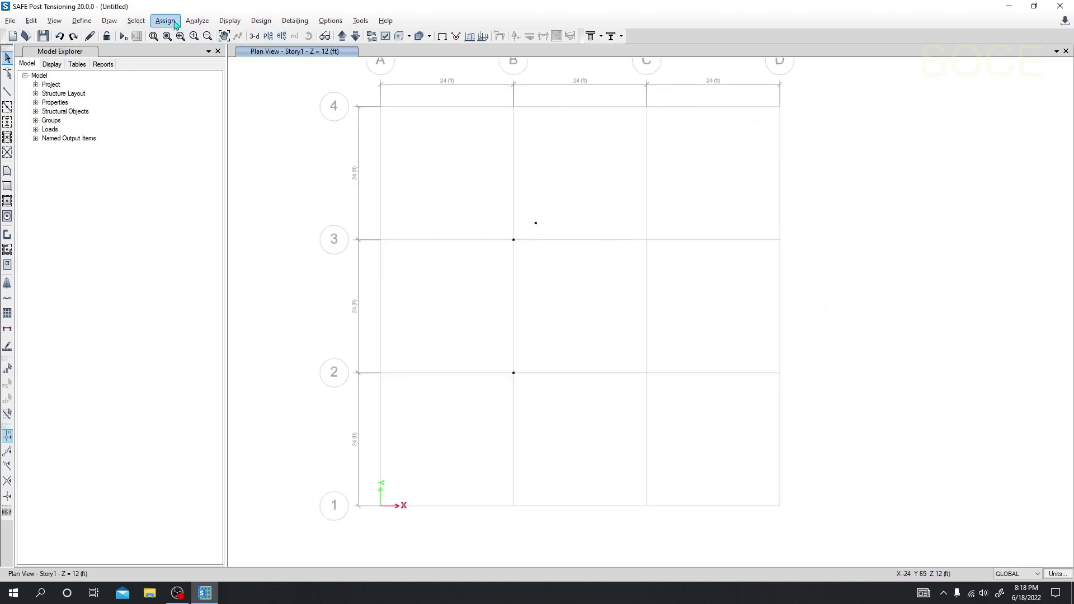
Draw a joint offset -48 in in X and 36 in in Y from grid point B-3, and redisplay the plan view.
click(109, 21)
click(140, 70)
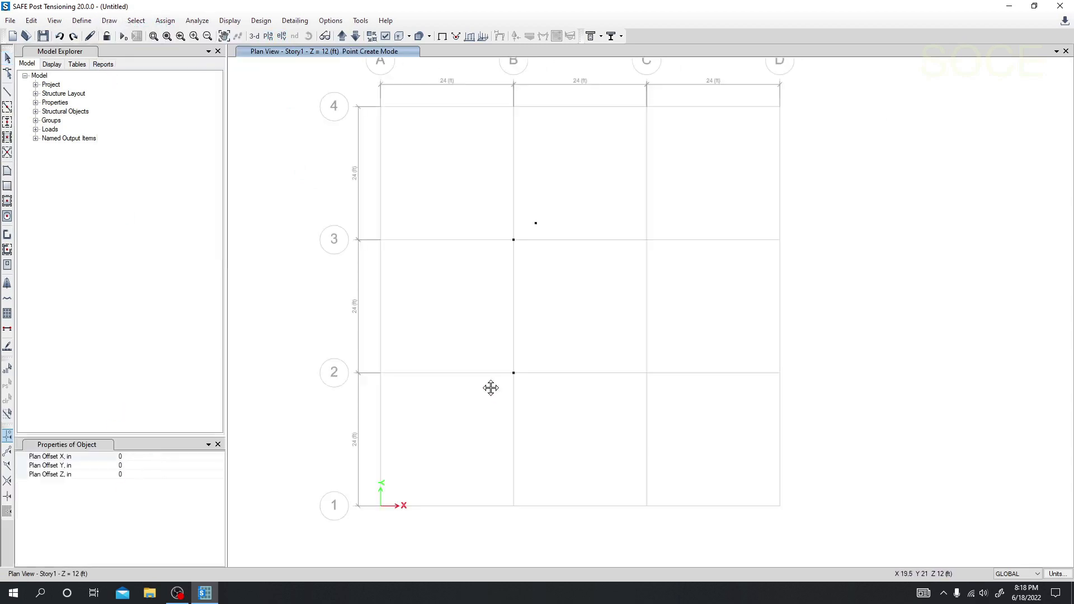
click(143, 456)
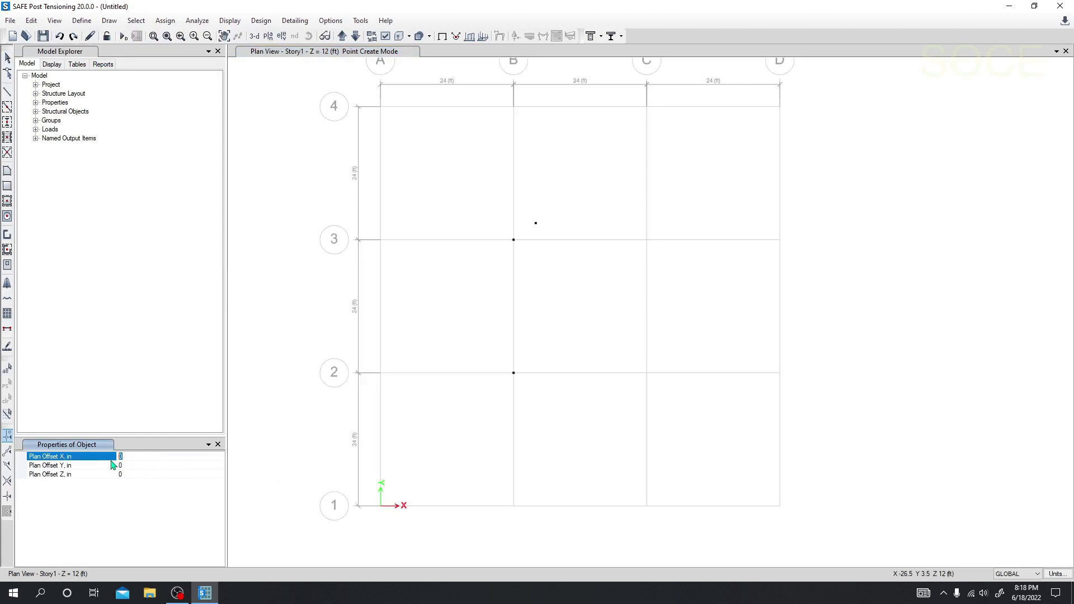
text(-48)
click(132, 465)
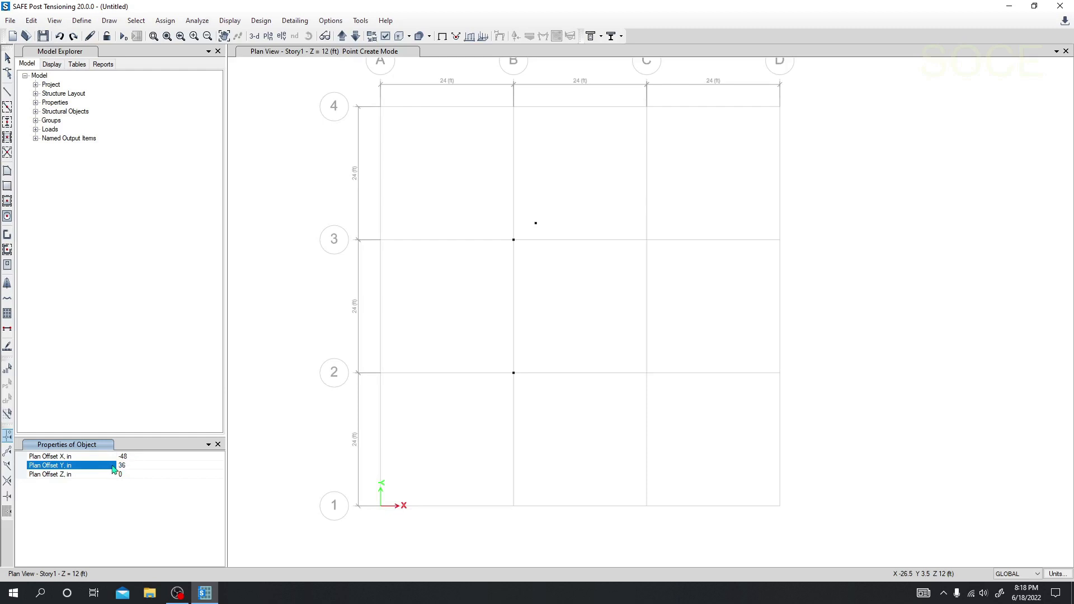
click(513, 242)
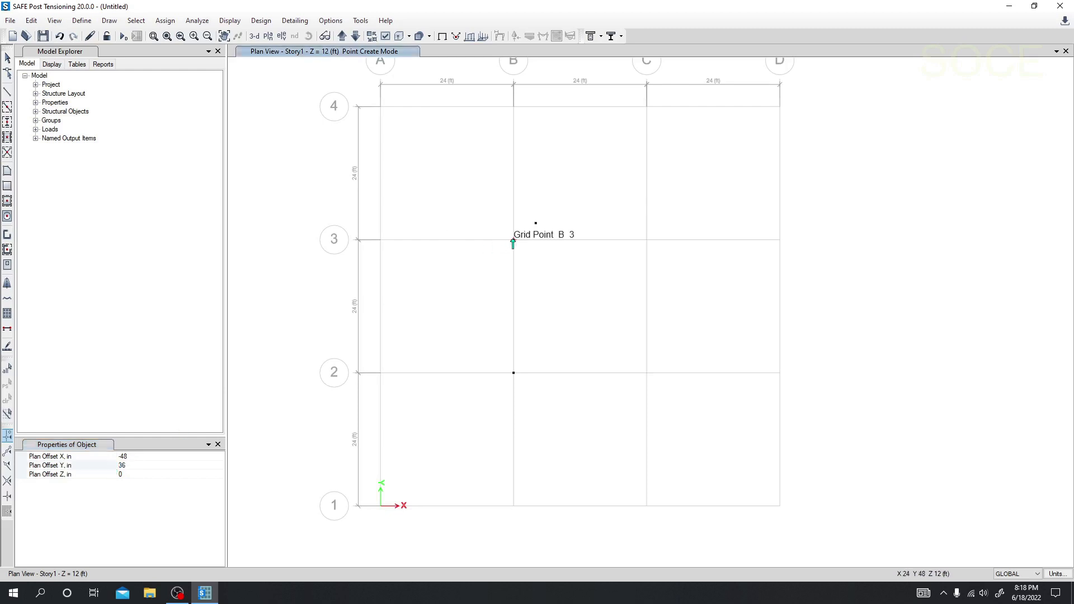
click(268, 36)
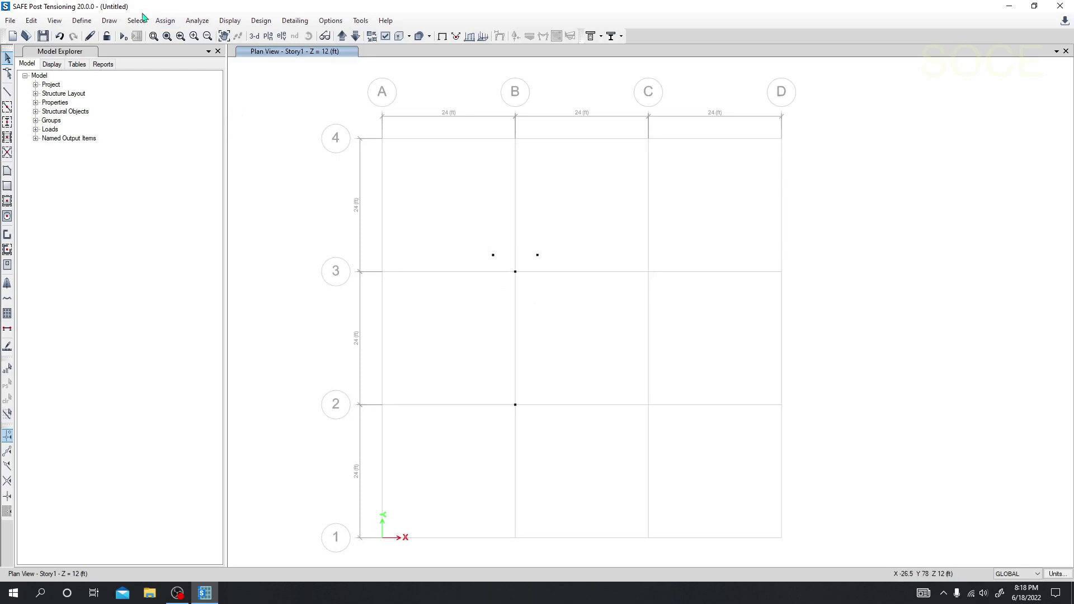
Draw a joint offset 48 in in X and -36 in in Y from grid point B-3.
click(109, 20)
click(132, 69)
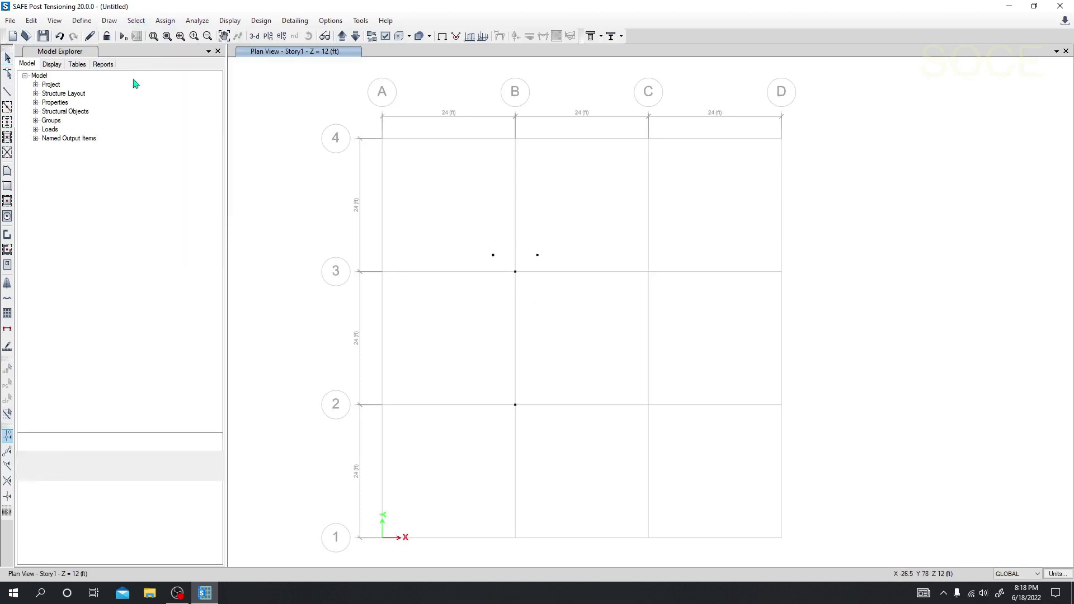
click(133, 458)
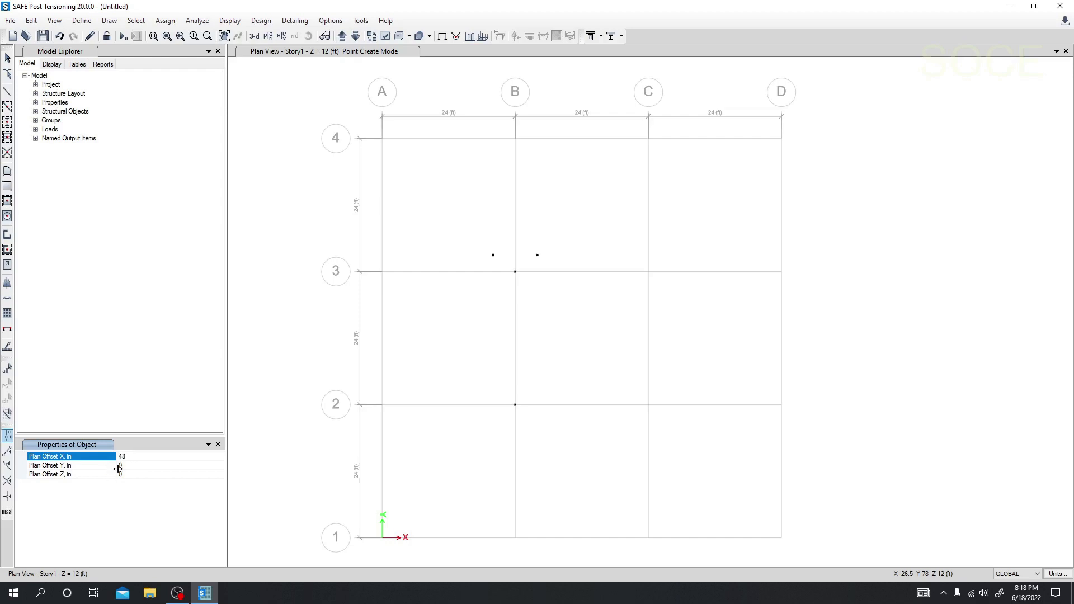
click(137, 465)
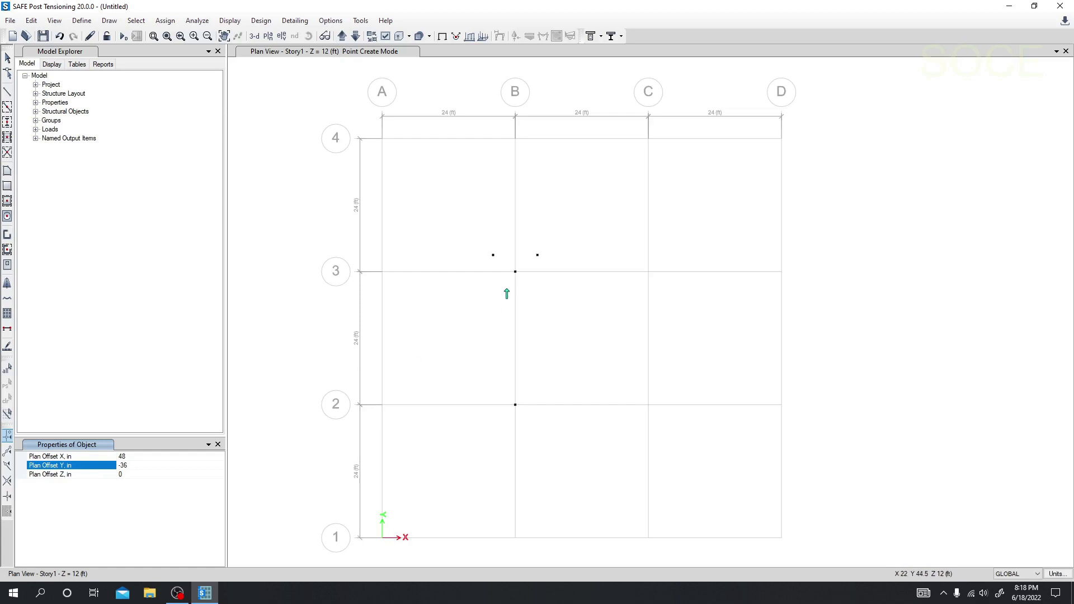
click(515, 271)
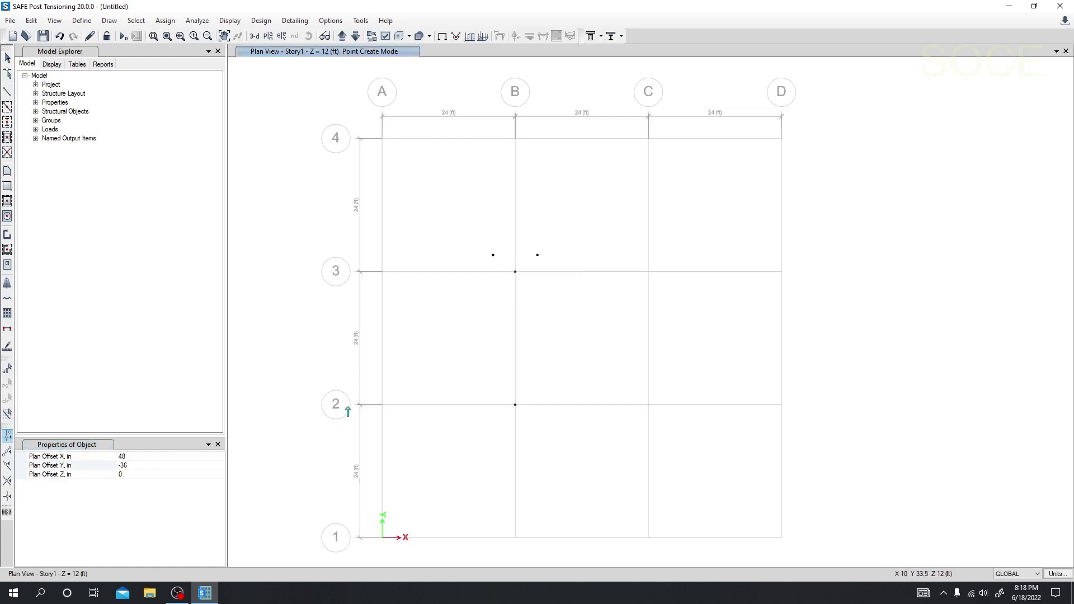
Draw a joint offset -48 in in X and -36 in in Y from grid point B-3, and redisplay the plan view.
click(129, 456)
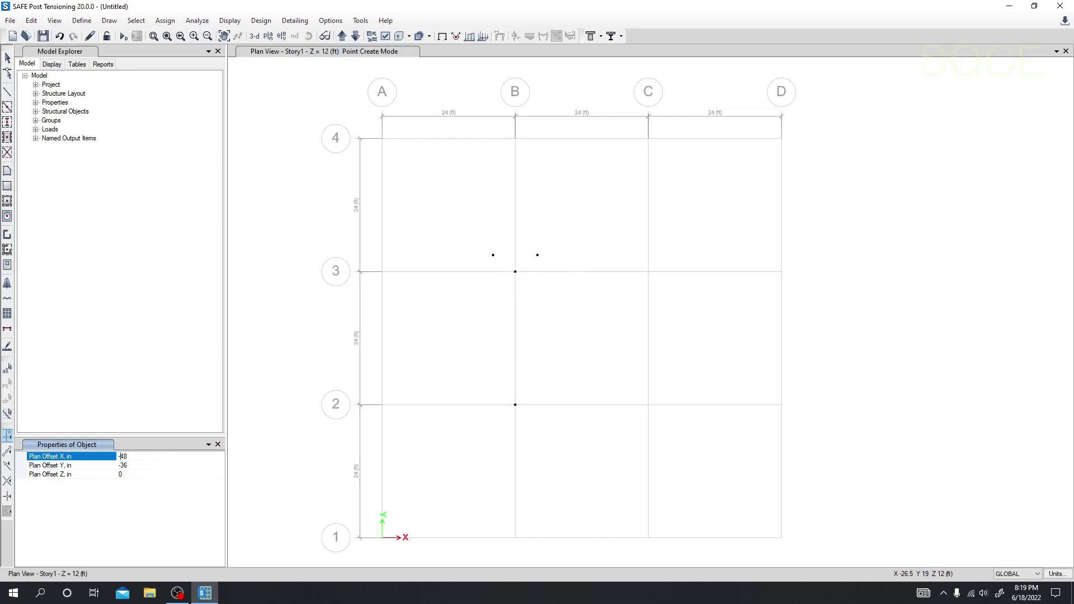
click(515, 271)
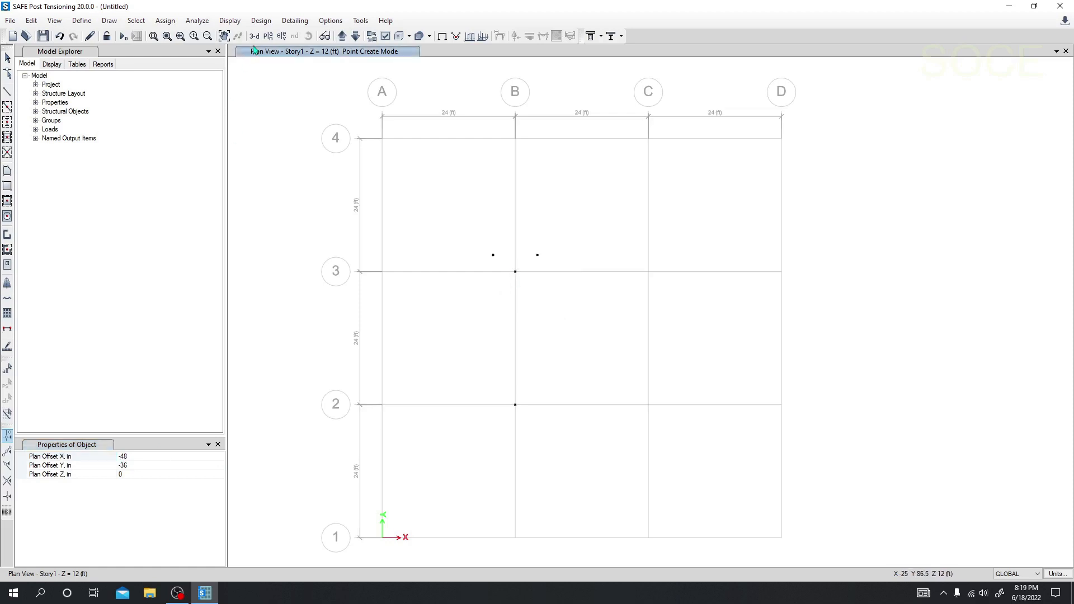
click(268, 36)
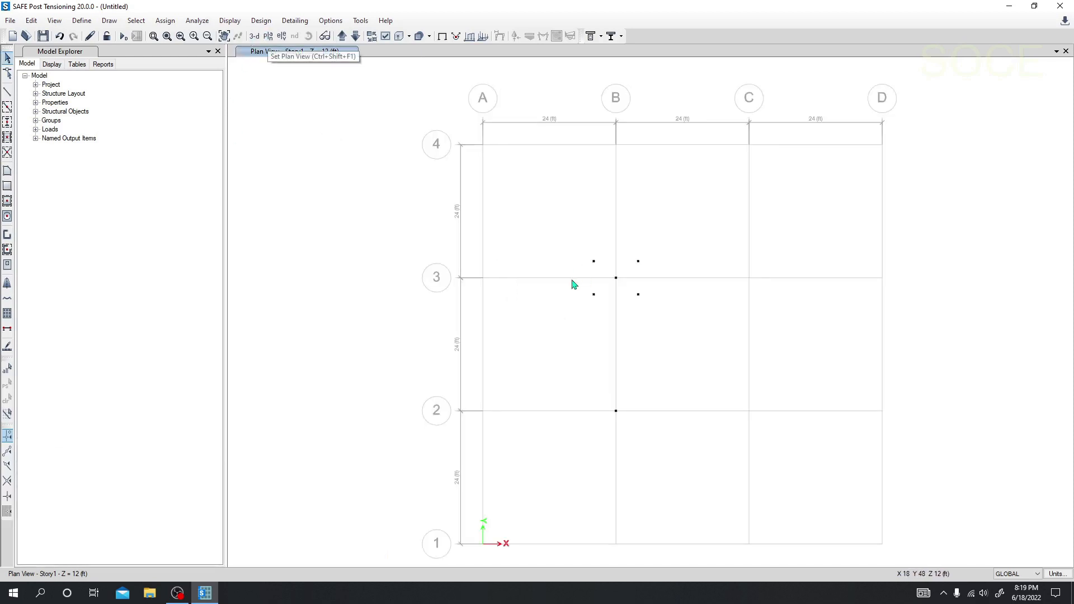
Draw a rectangular slab with the Footing 12" property between the opposite corner joints around grid point B-3.
scroll(468, 291, up, 5)
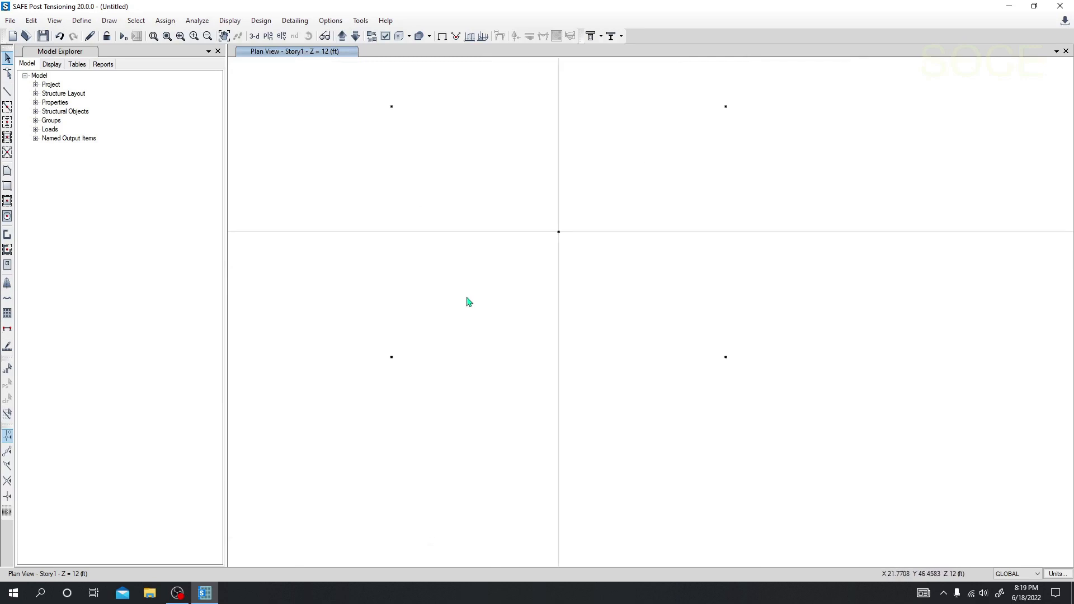
middle_drag(468, 300, 453, 295)
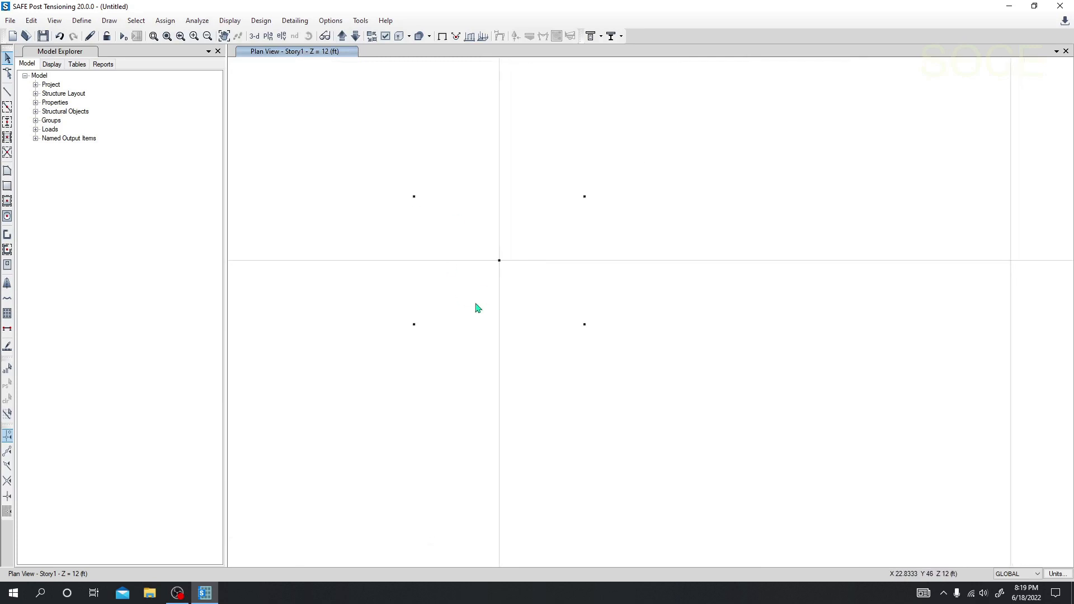
click(7, 187)
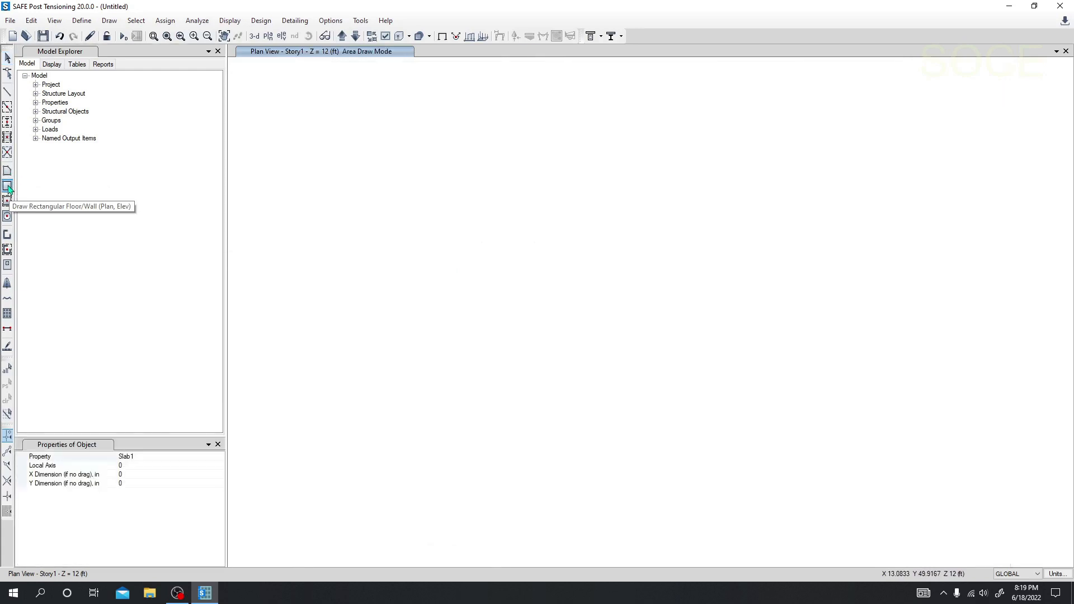
click(137, 456)
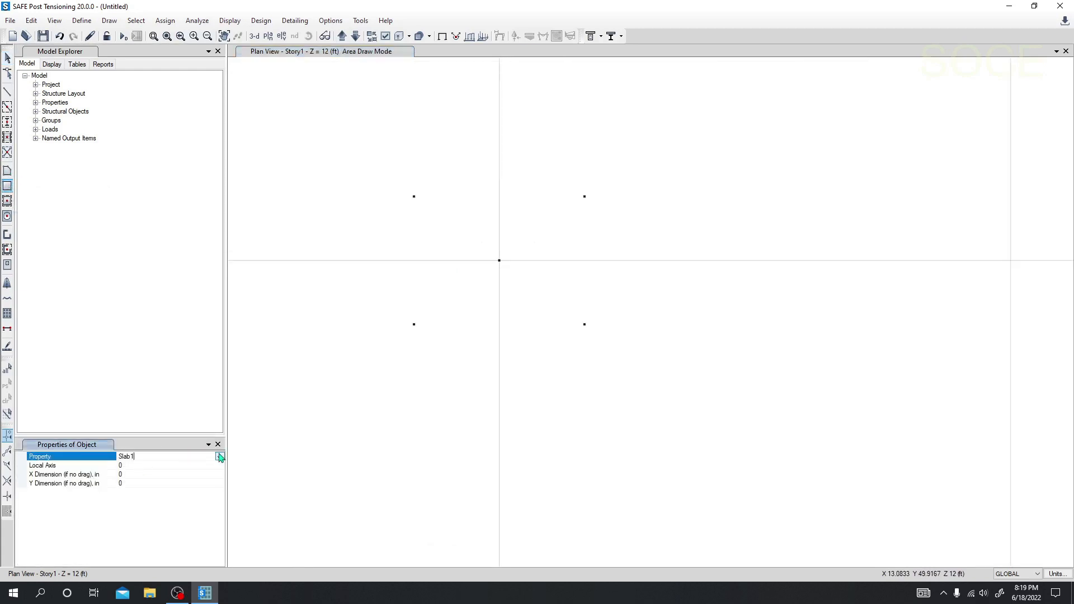
click(220, 457)
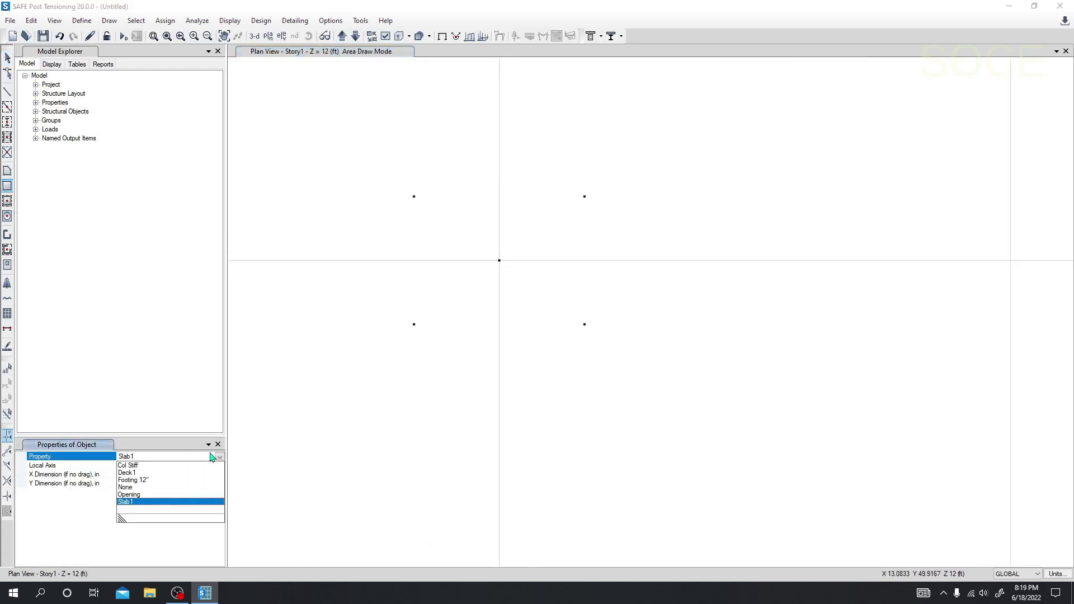
click(142, 480)
drag(414, 197, 583, 325)
middle_drag(561, 408, 473, 425)
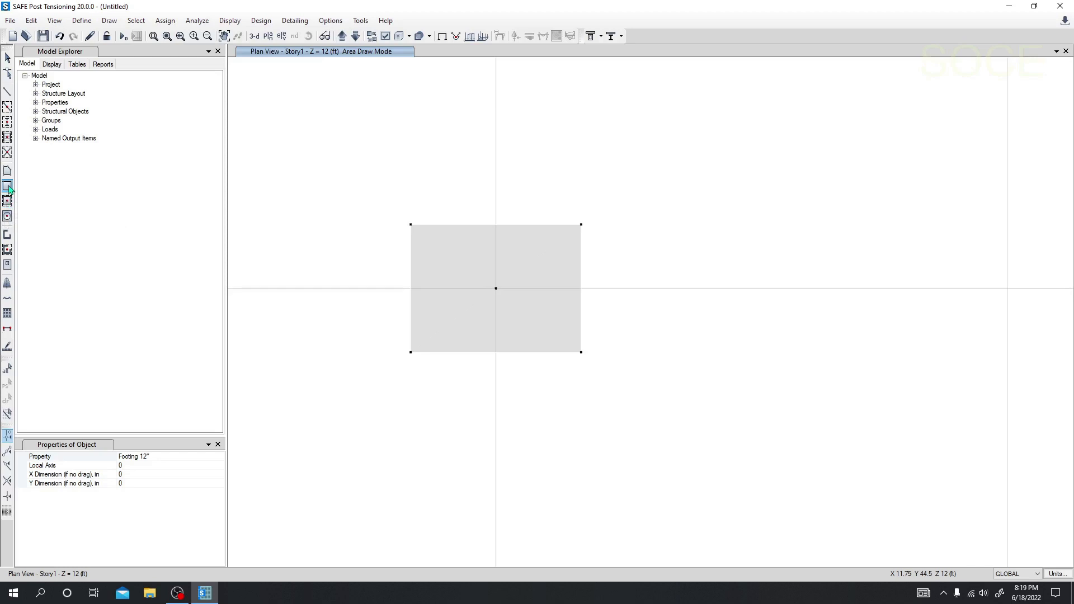
Quick draw a rectangular 12 by 12 in area with the Col Stiff property around the joint at the footing's centre.
click(6, 218)
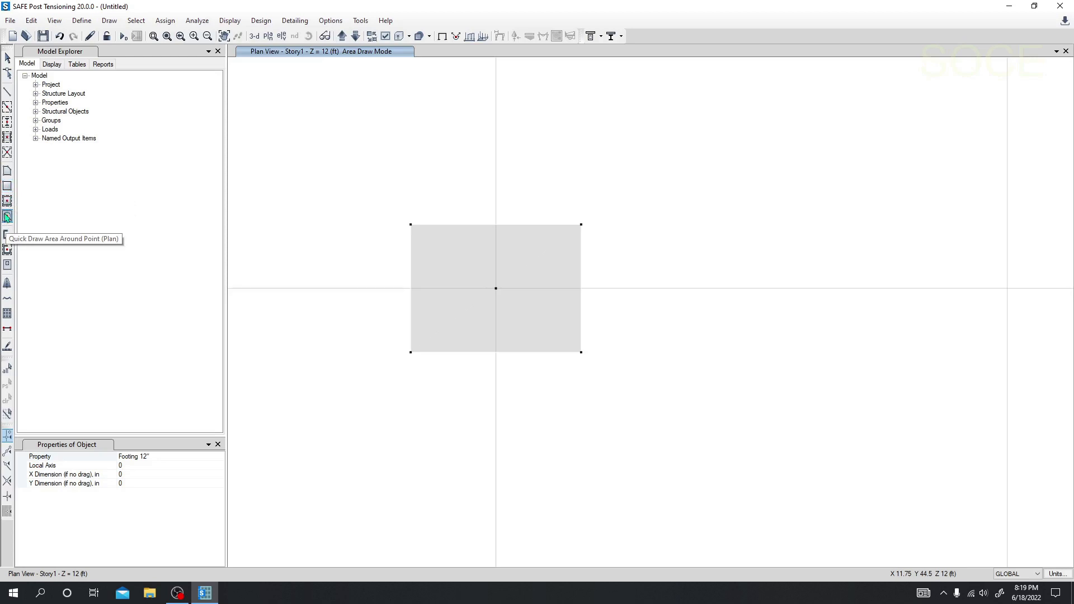
click(153, 467)
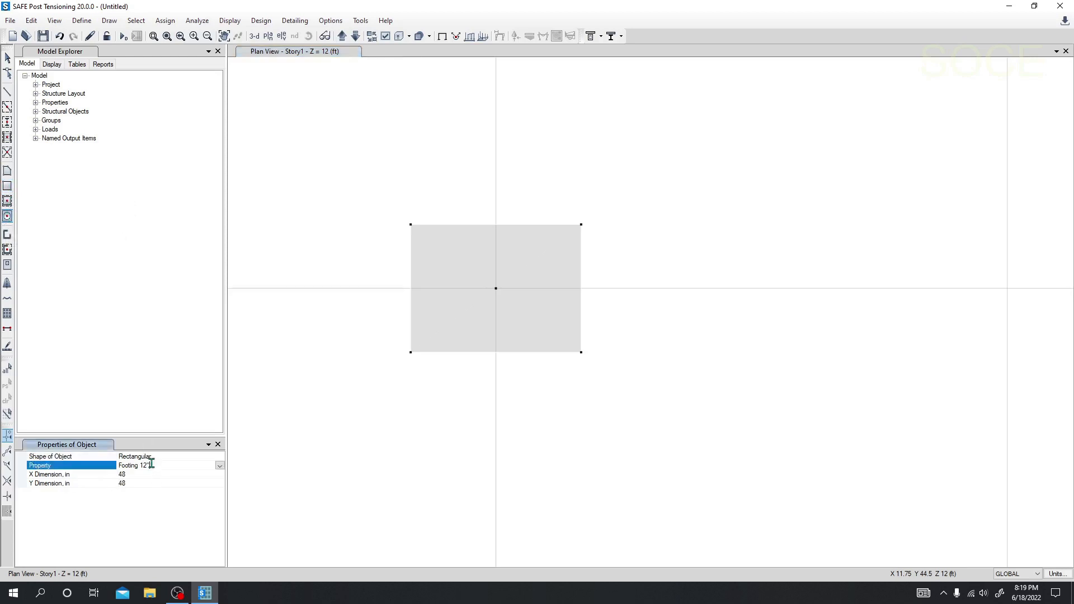
click(219, 466)
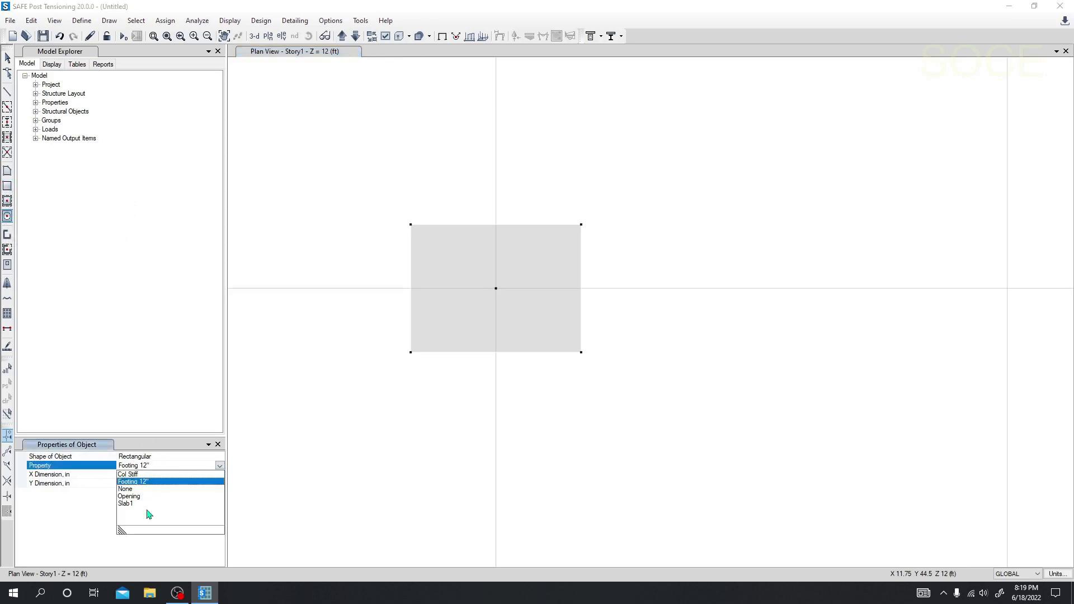
click(136, 474)
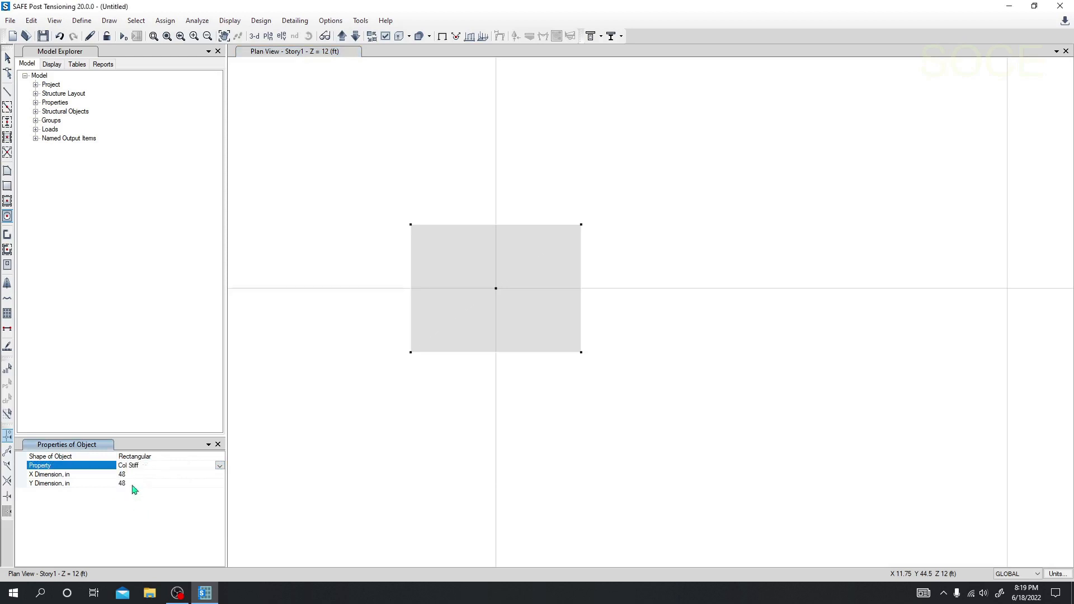
click(139, 475)
click(120, 476)
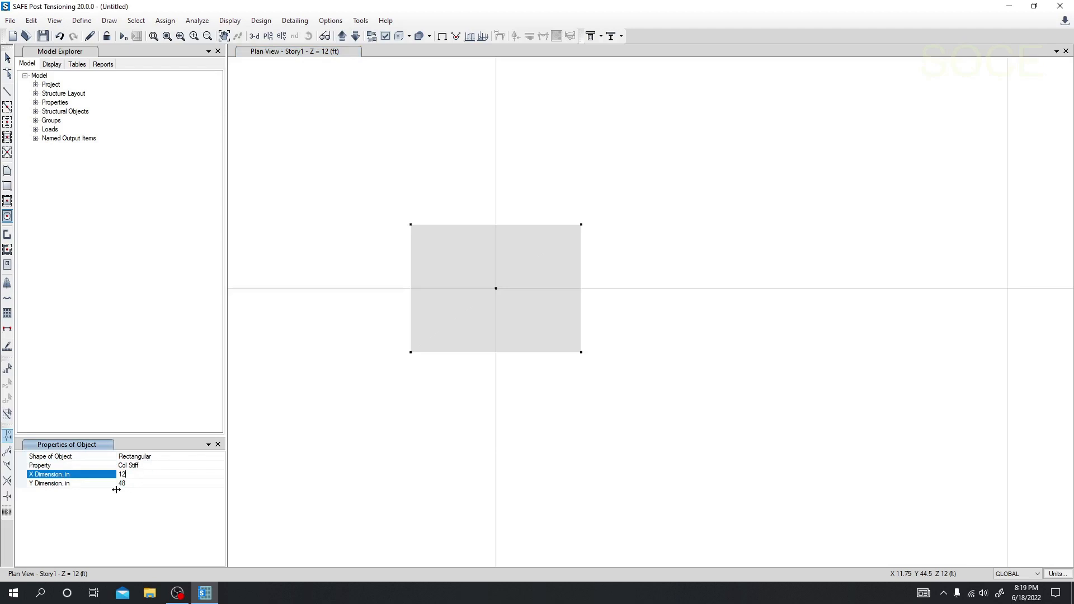
click(136, 484)
drag(127, 484, 103, 489)
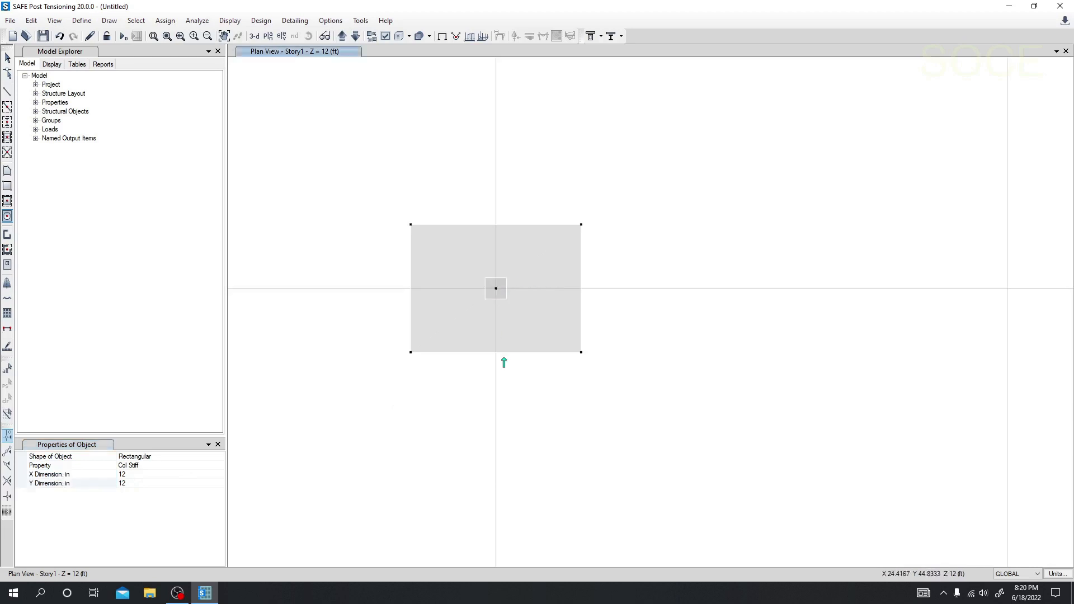
Show the model in the default 3D view to examine the footing and its column stiff area up close.
middle_drag(502, 330, 494, 352)
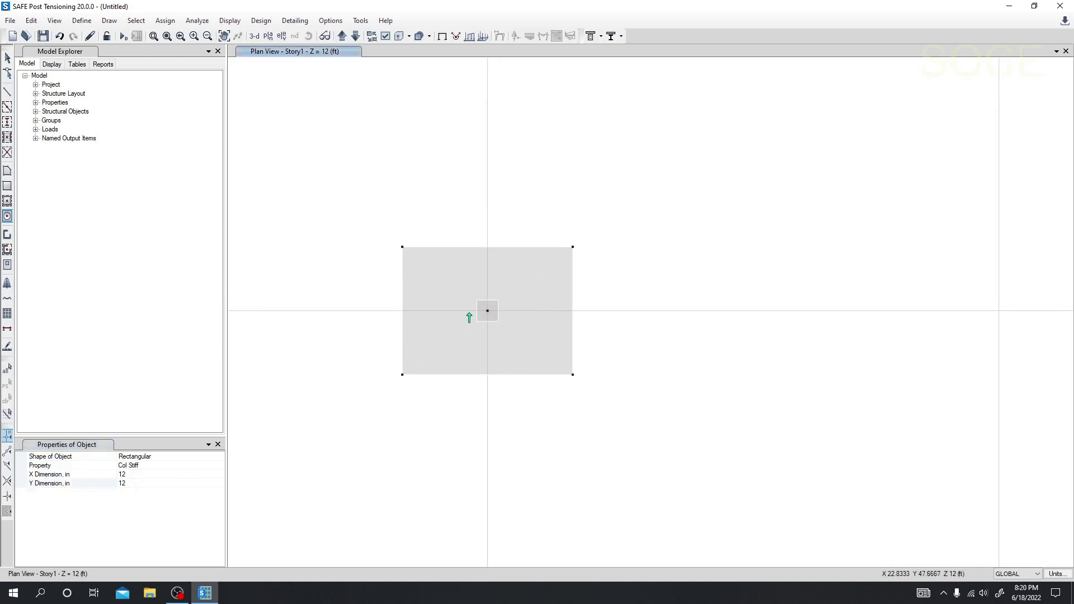
middle_drag(303, 141, 309, 141)
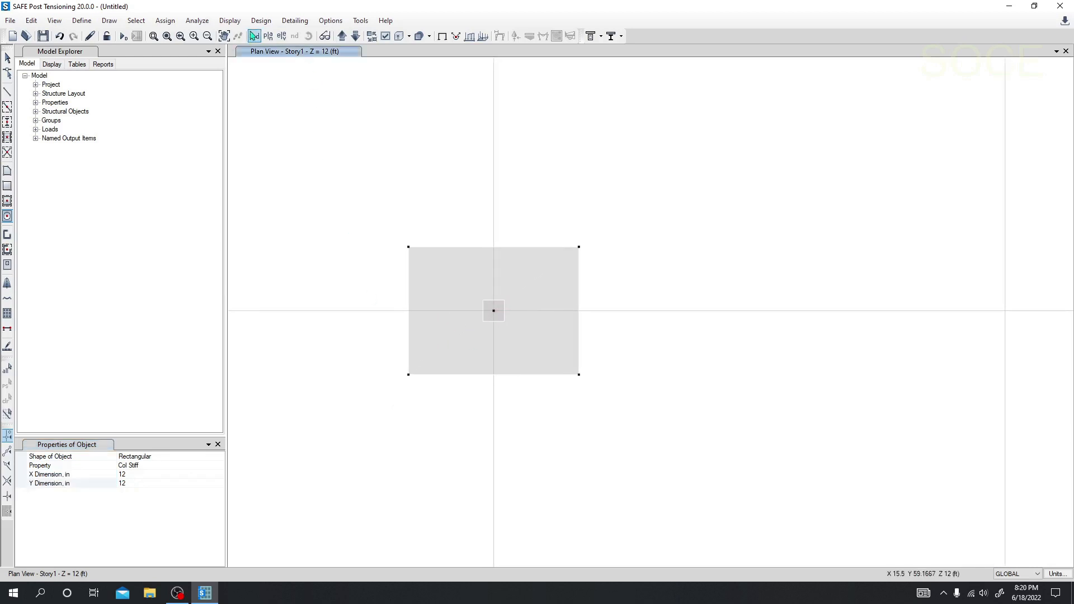
click(255, 37)
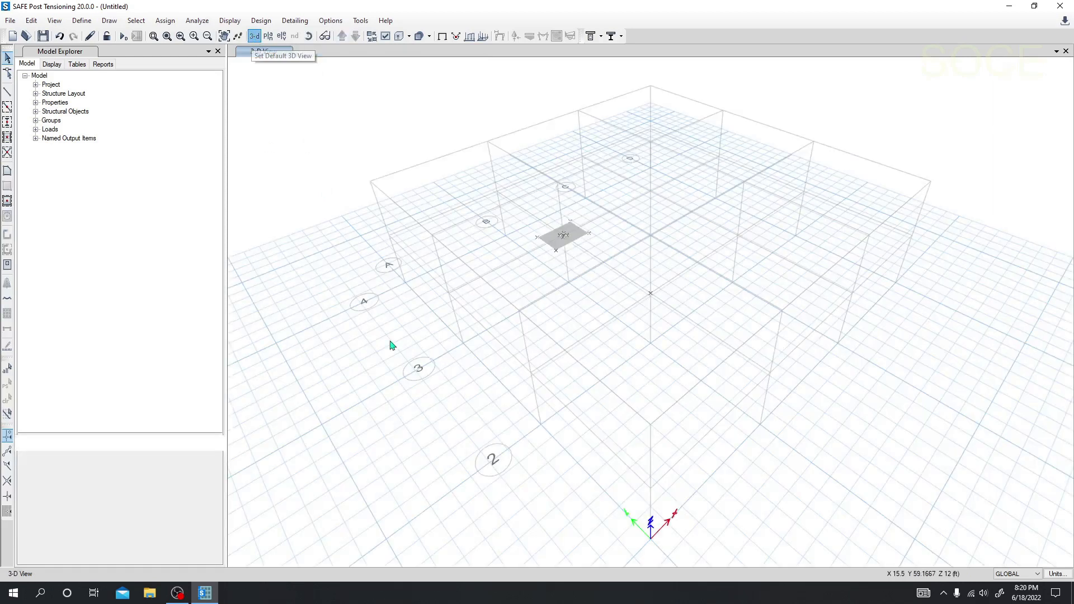
scroll(525, 251, up, 5)
middle_drag(630, 241, 451, 300)
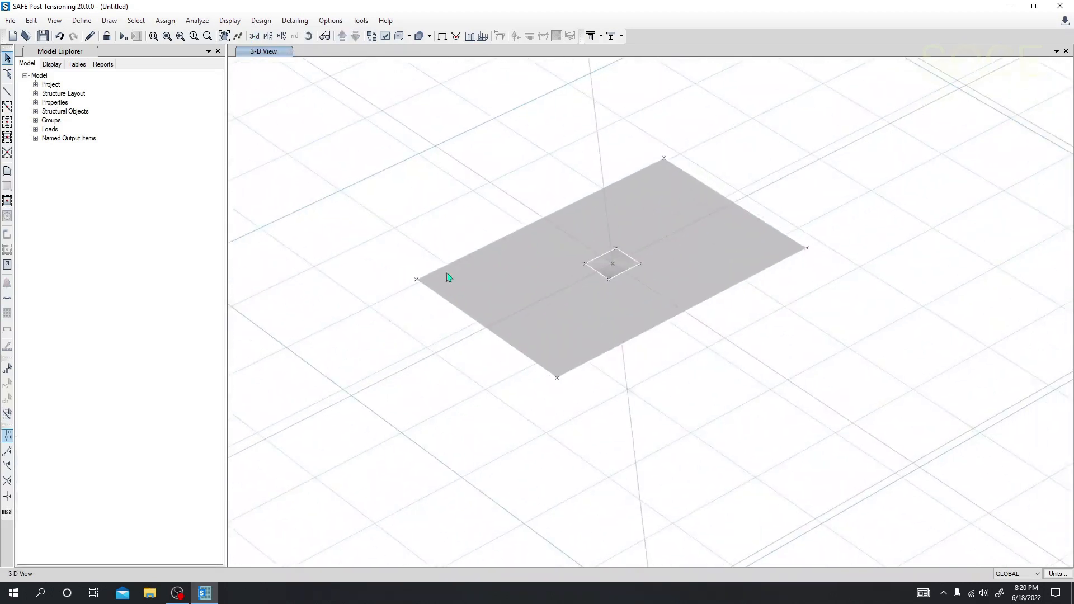
Turn on the extruded shell display and examine the footing and its column stiff area from several angles.
click(399, 36)
middle_drag(571, 478, 507, 460)
scroll(548, 414, down, 2)
shift+middle_drag(571, 395, 576, 307)
scroll(577, 302, up, 5)
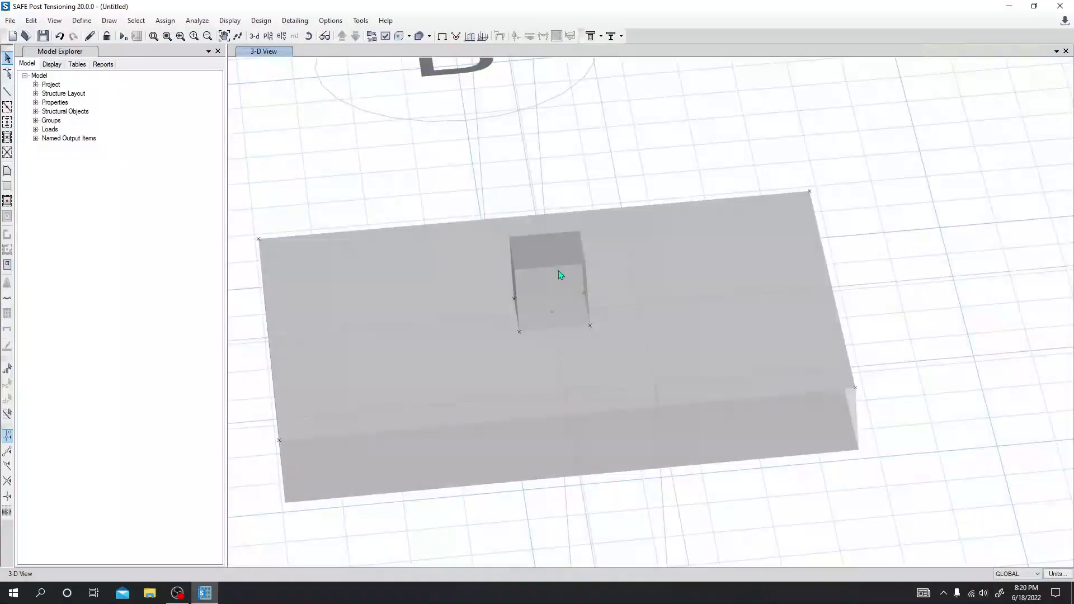
scroll(557, 257, down, 5)
middle_drag(541, 366, 531, 392)
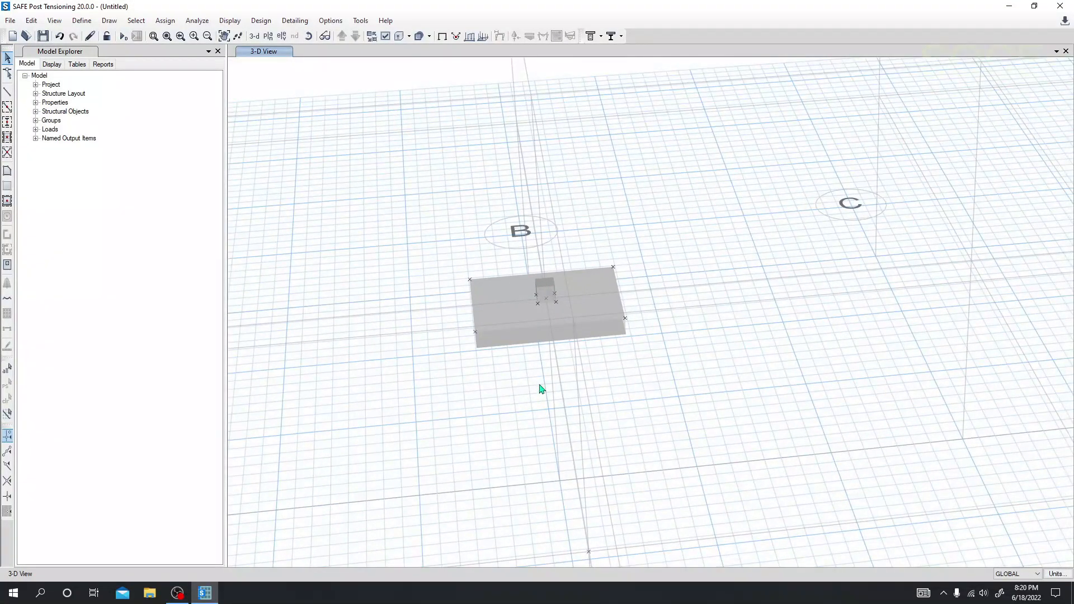
middle_drag(539, 388, 524, 389)
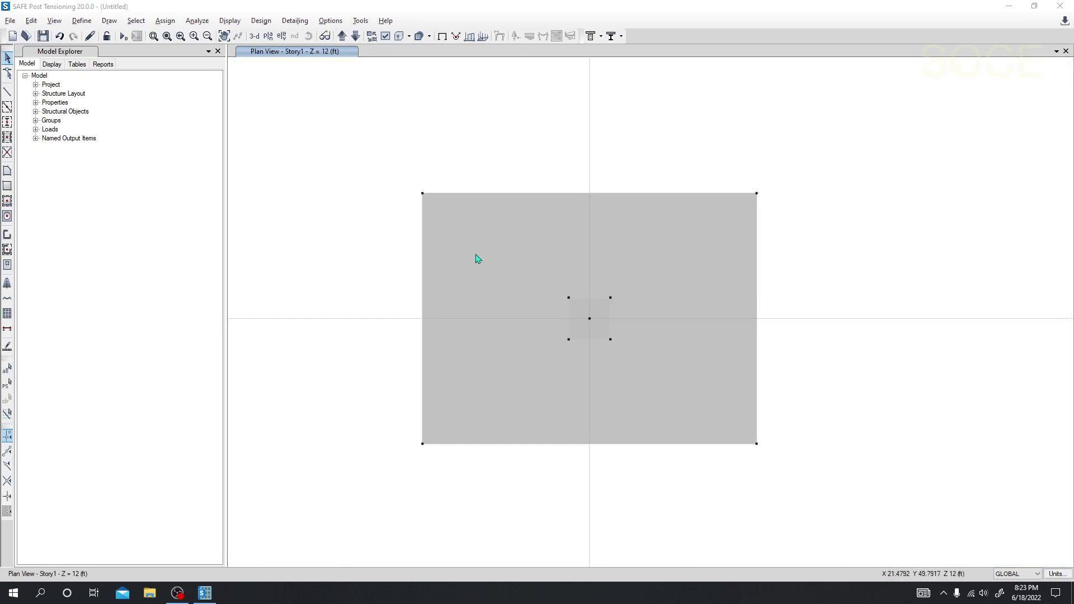
Return to the 3D view, turn off the extruded shell display and select the footing slab.
click(258, 41)
scroll(561, 245, up, 4)
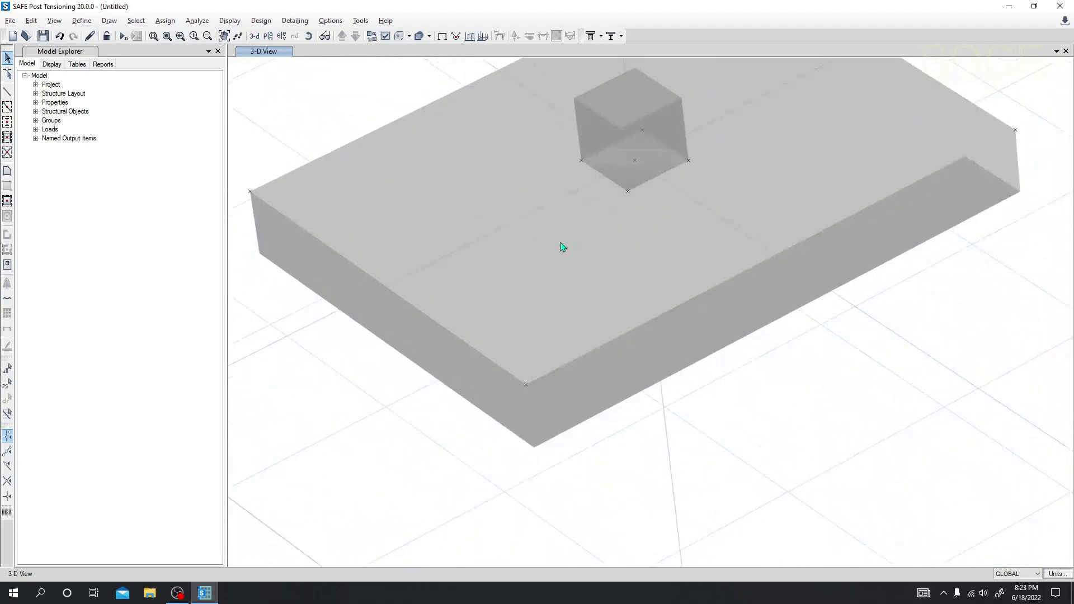
scroll(504, 175, down, 2)
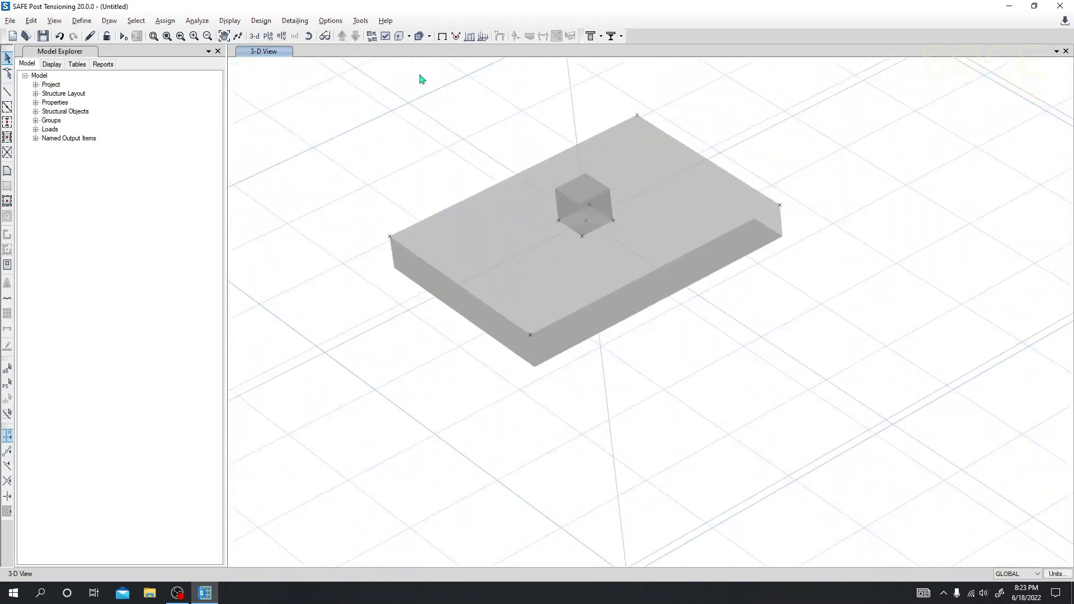
click(399, 36)
click(490, 242)
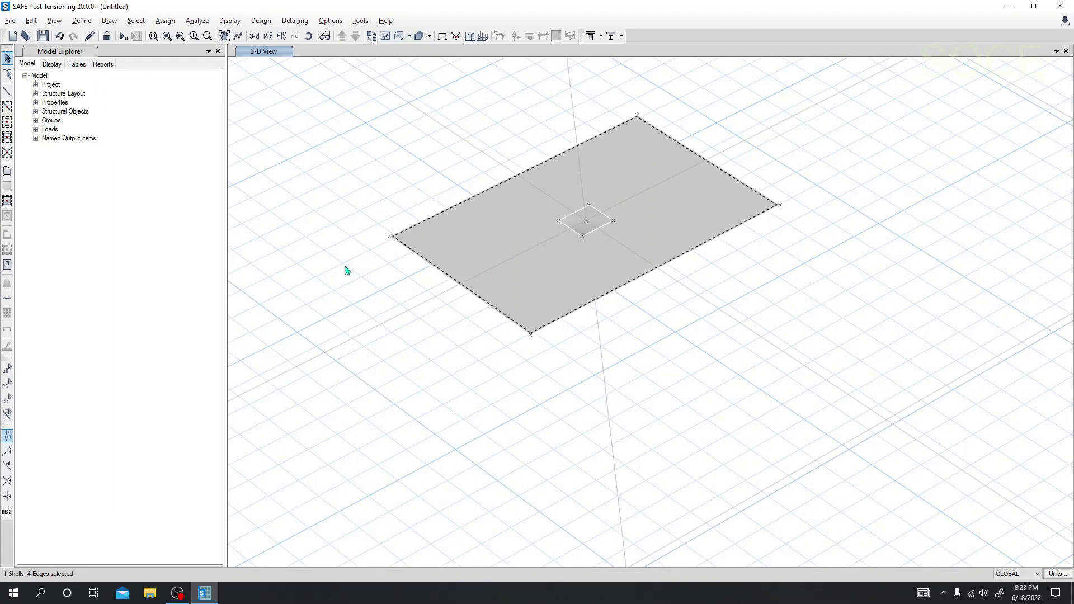
click(158, 22)
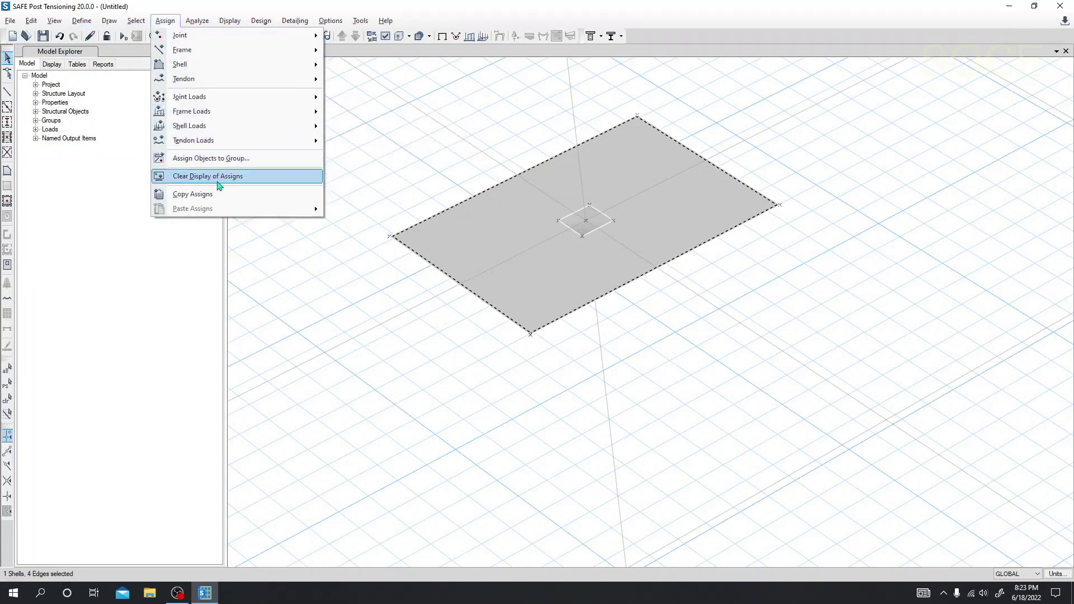
mouse_move(217, 128)
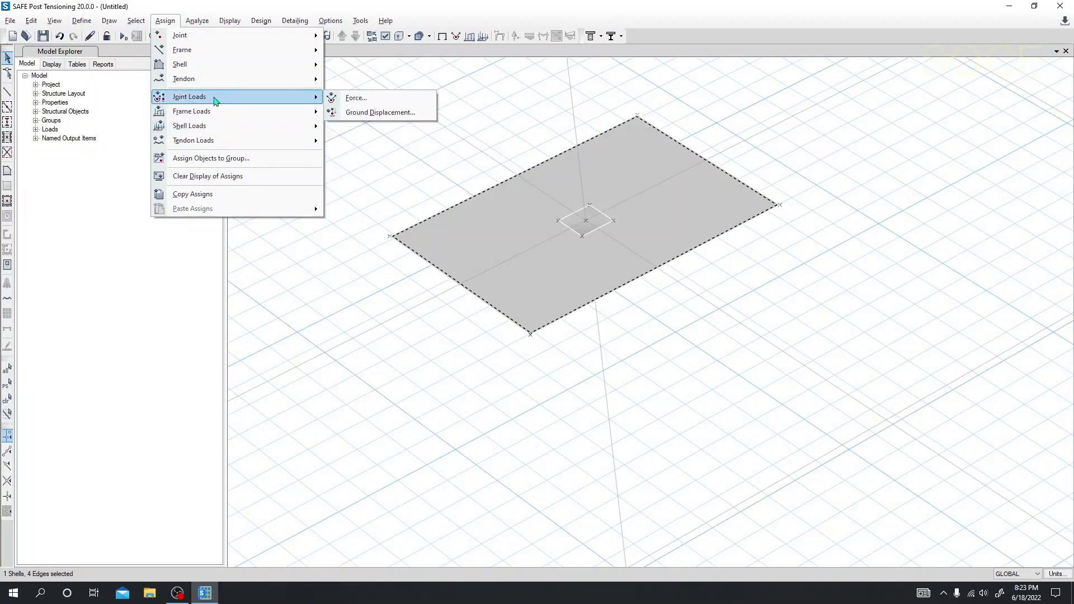
mouse_move(213, 79)
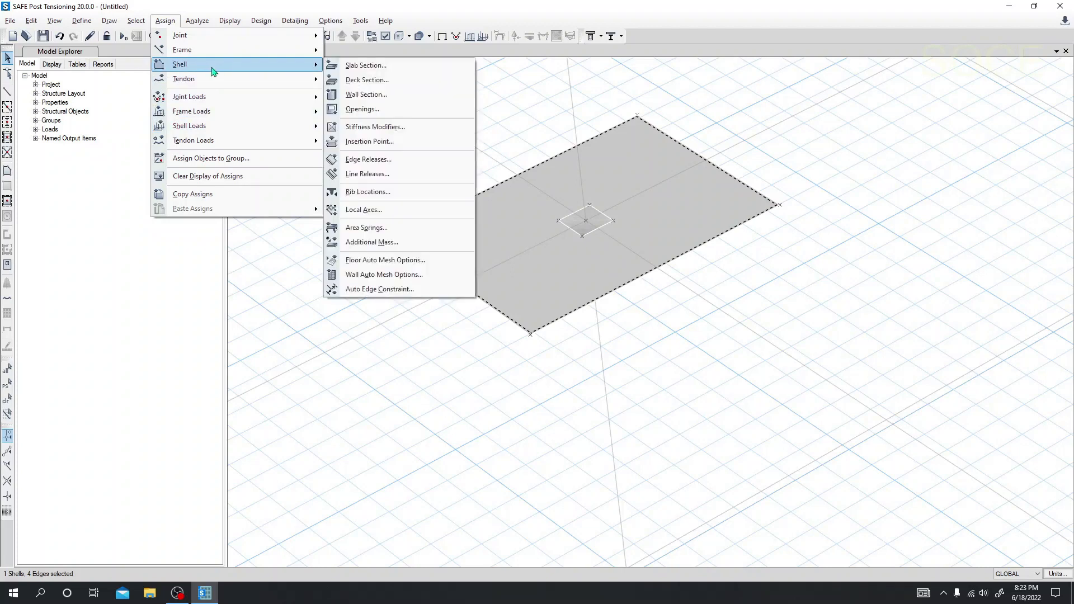
click(366, 227)
drag(492, 183, 211, 155)
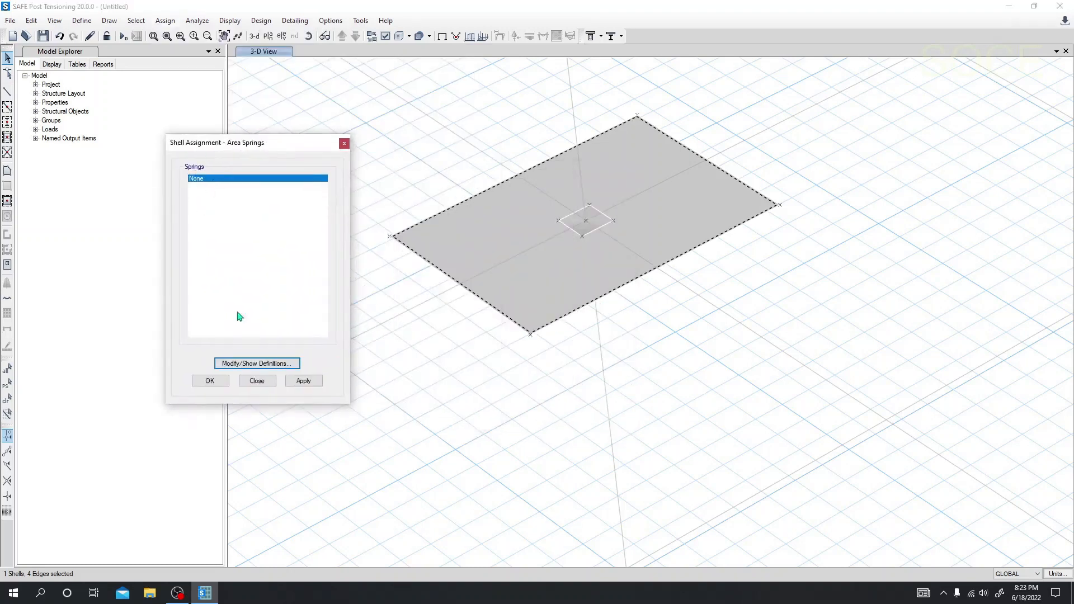
click(257, 381)
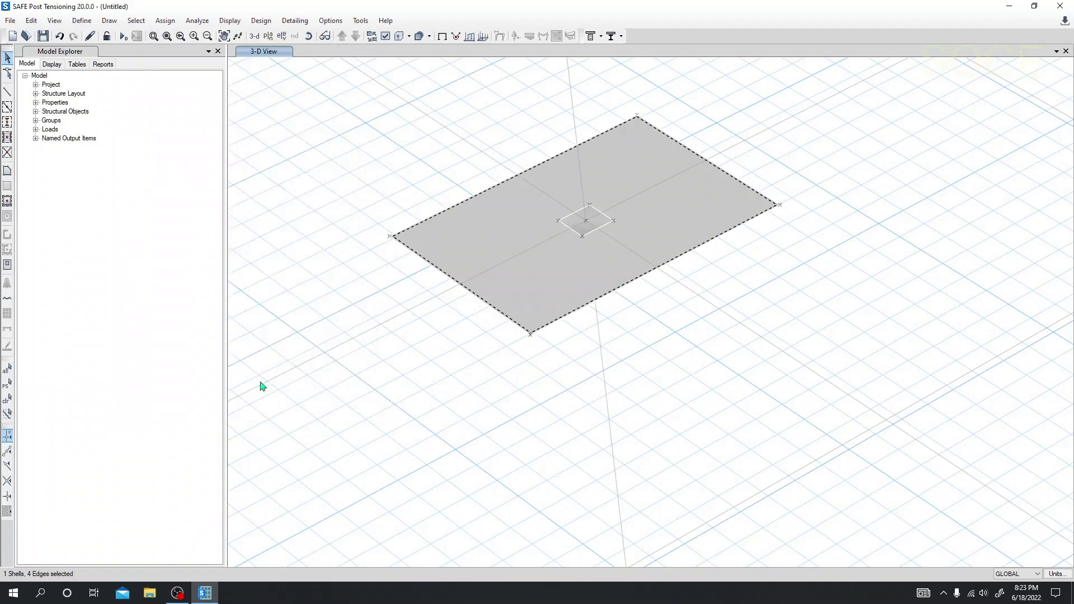
Add a new area spring property named SSM, keeping the Compression Only nonlinear option.
click(89, 22)
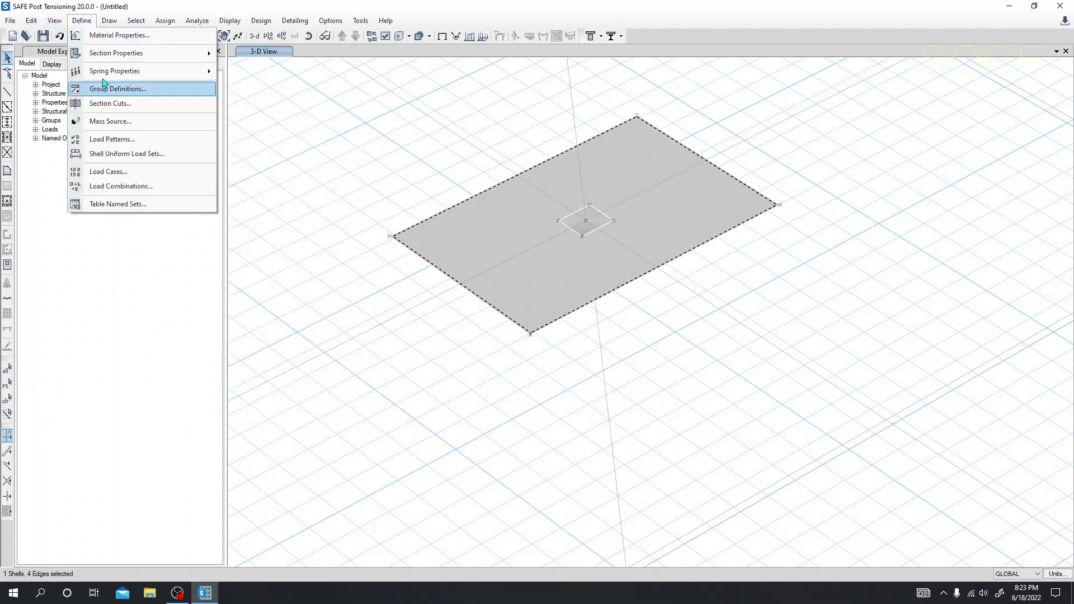
mouse_move(106, 76)
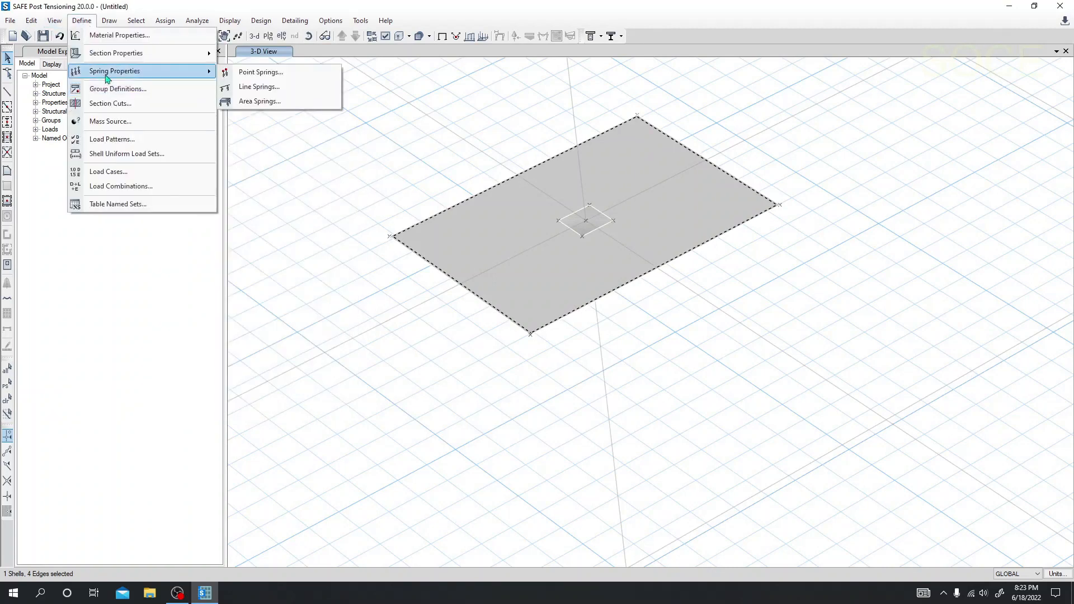
click(254, 101)
drag(510, 217, 211, 194)
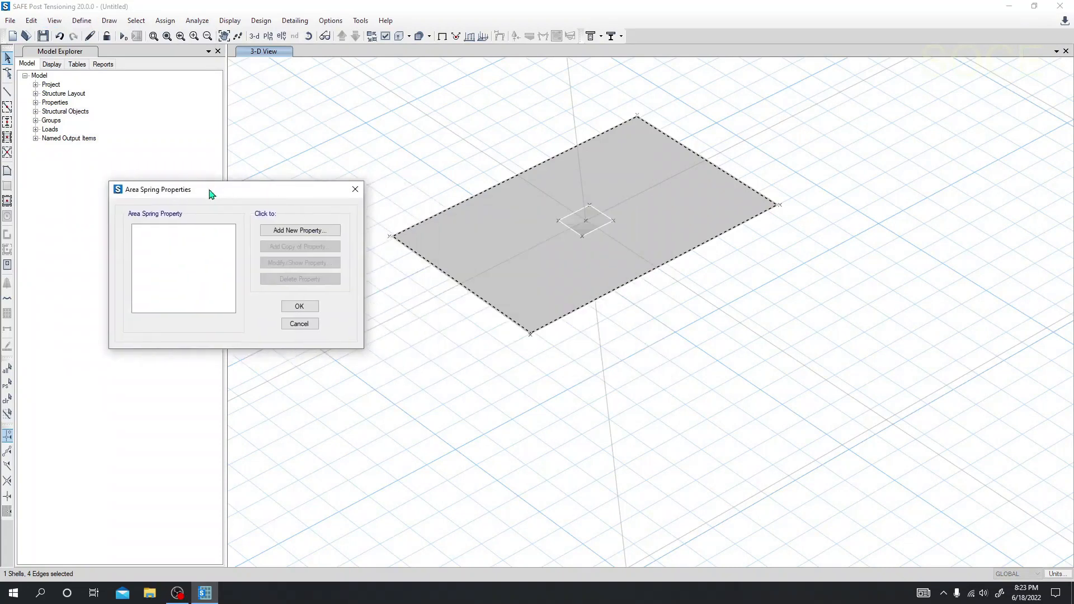
click(289, 234)
drag(493, 153, 237, 142)
drag(290, 173, 223, 173)
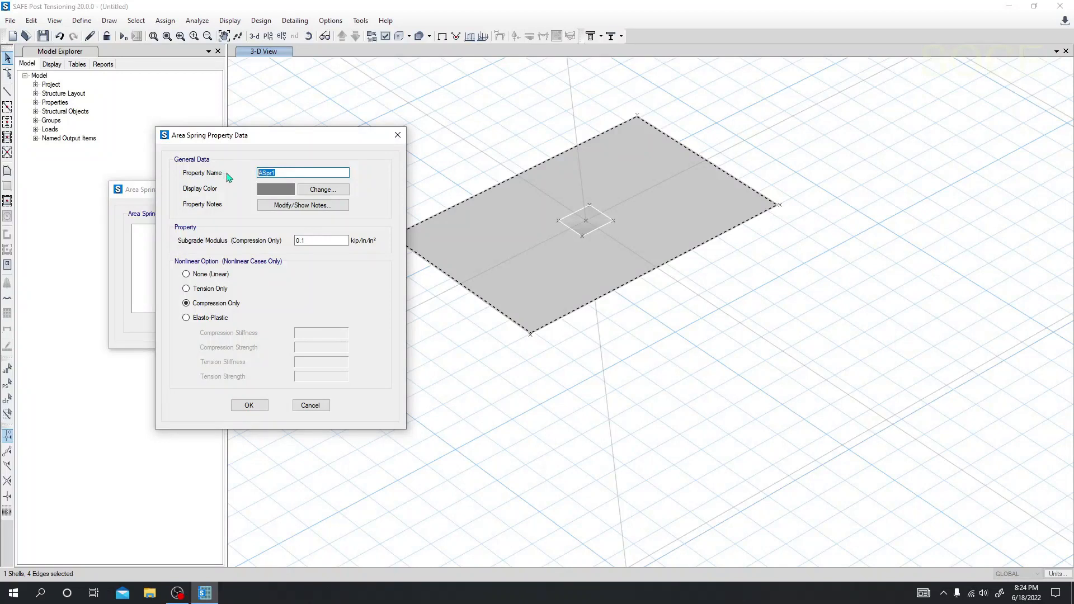
text(SSM)
drag(306, 240, 256, 240)
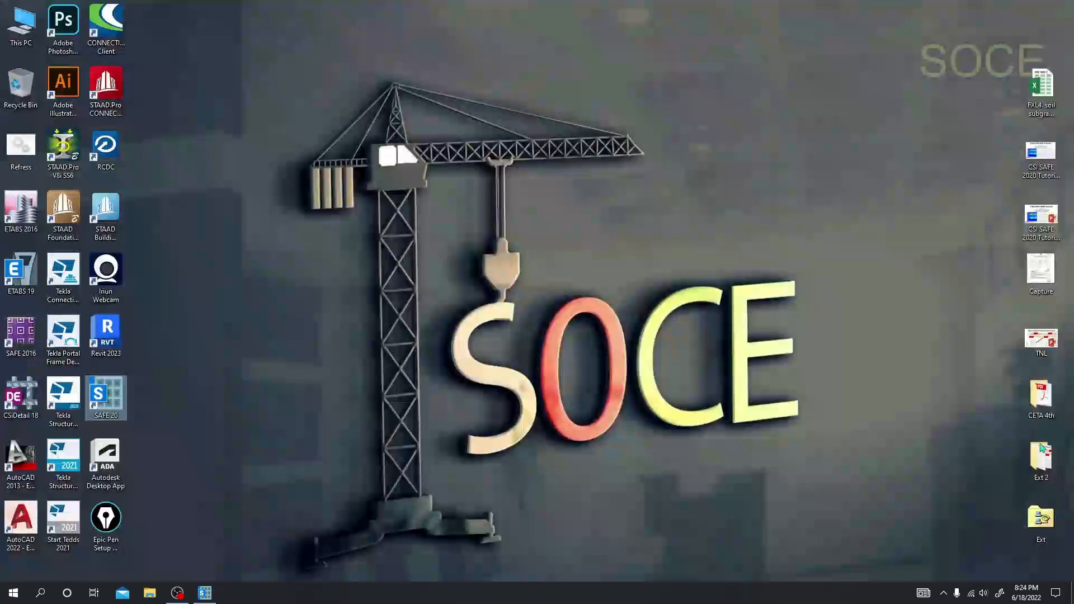
Open the FXL4. soil subgrade Modulus workbook from the desktop in Excel and enable editing.
click(1049, 102)
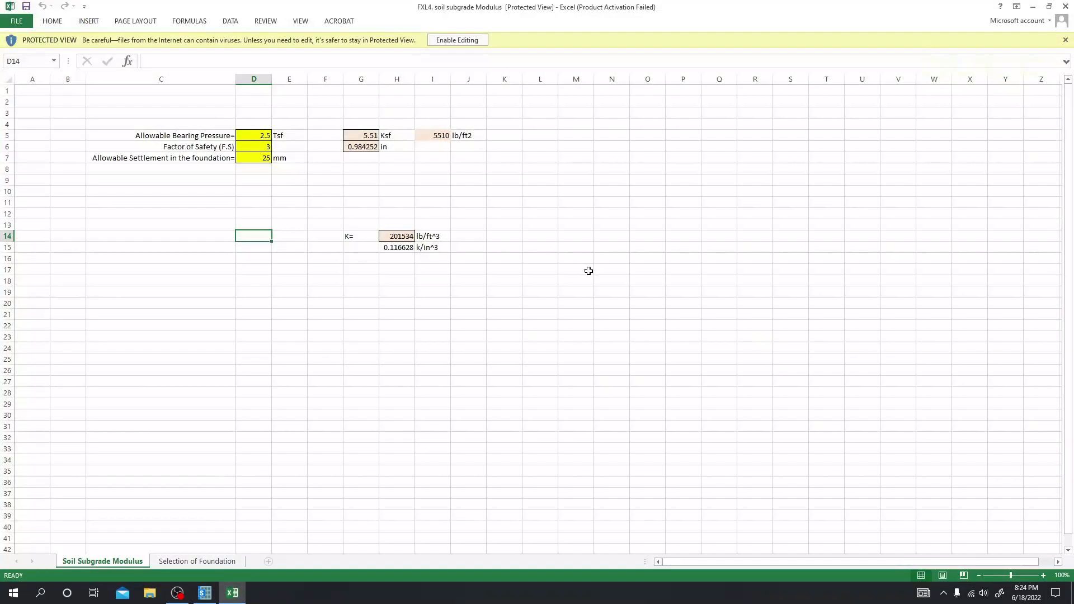
click(671, 169)
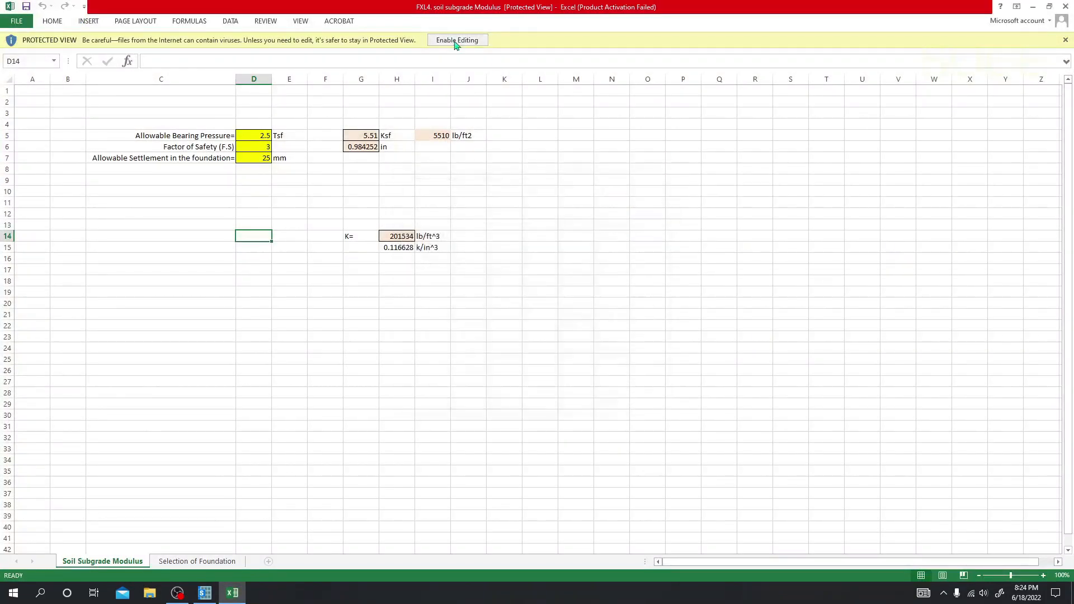
click(457, 40)
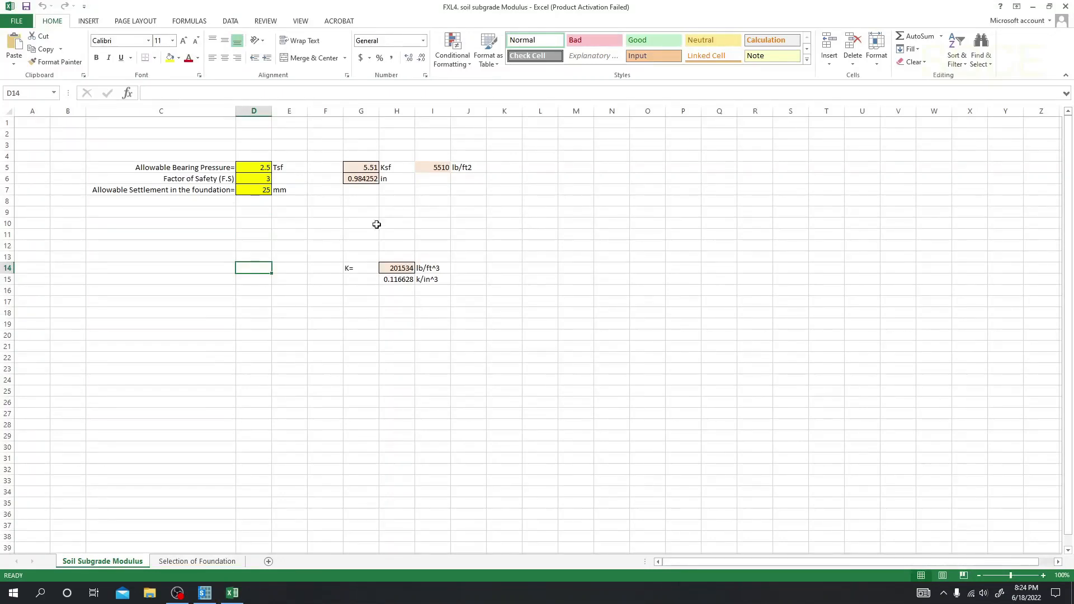
Set the allowable bearing pressure in cell D5 of the Soil Subgrade Modulus sheet to 2 Tsf.
click(251, 172)
click(263, 238)
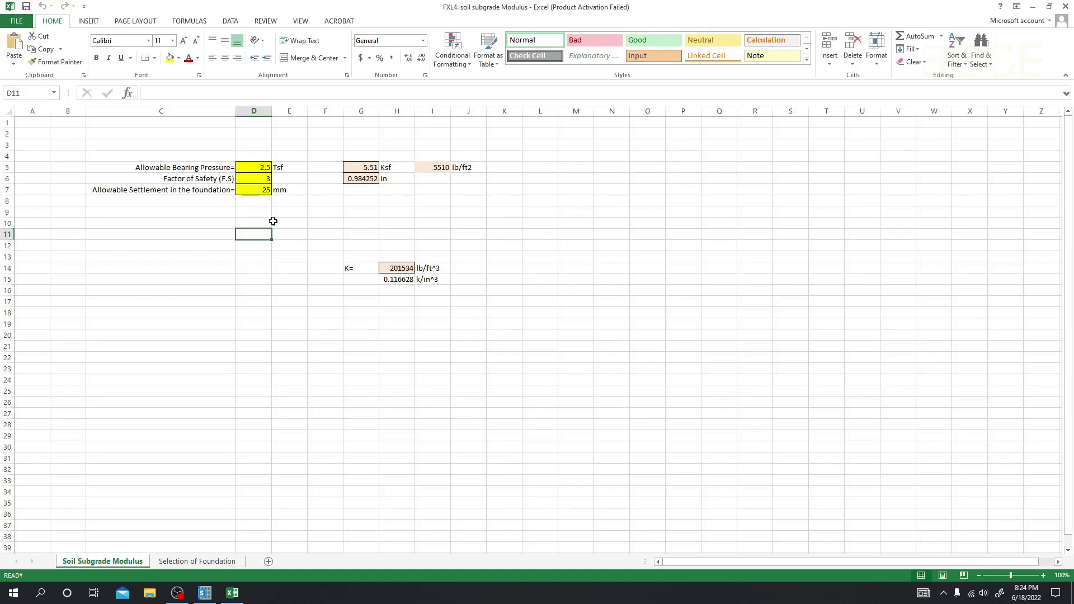
click(281, 222)
click(258, 166)
click(295, 225)
click(263, 168)
text(2)
key(Return)
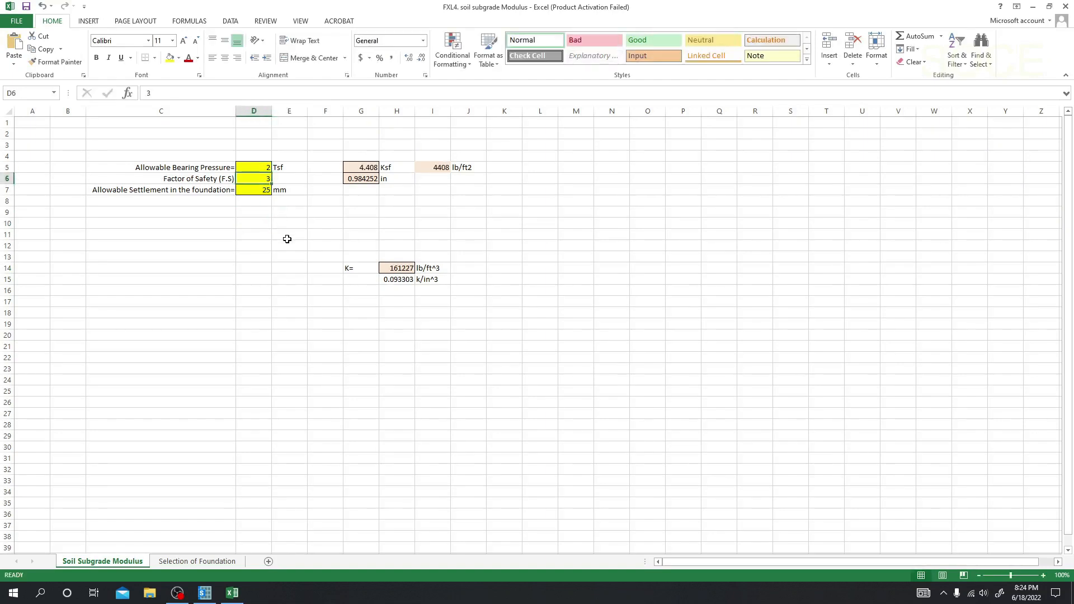
Set the factor of safety in cell D6 to 2.5.
click(326, 245)
click(269, 178)
text(2.5)
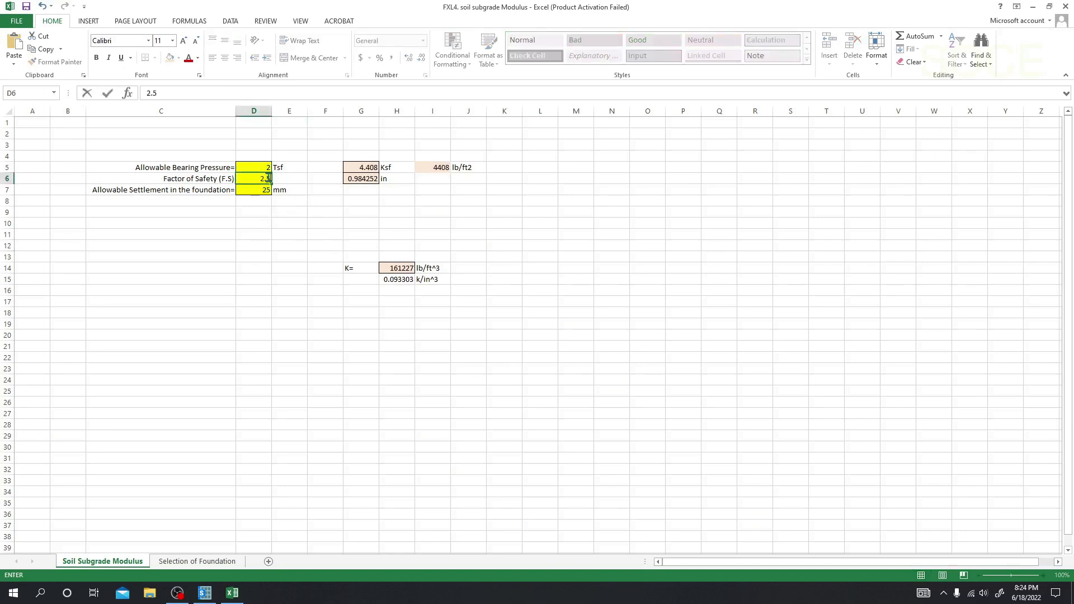
key(Return)
click(283, 244)
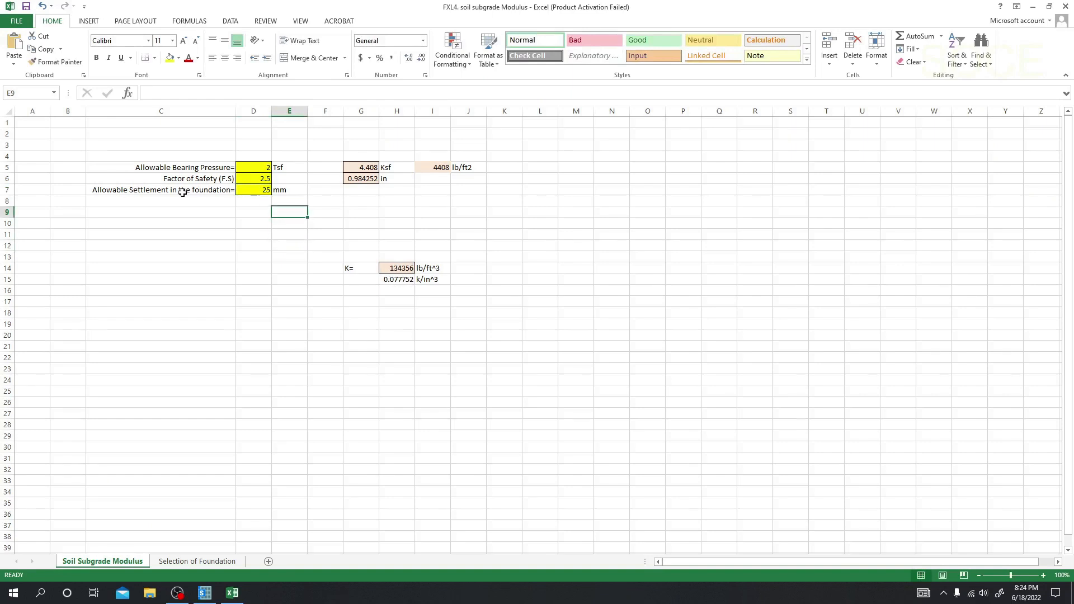
click(250, 189)
click(281, 201)
click(253, 189)
click(293, 255)
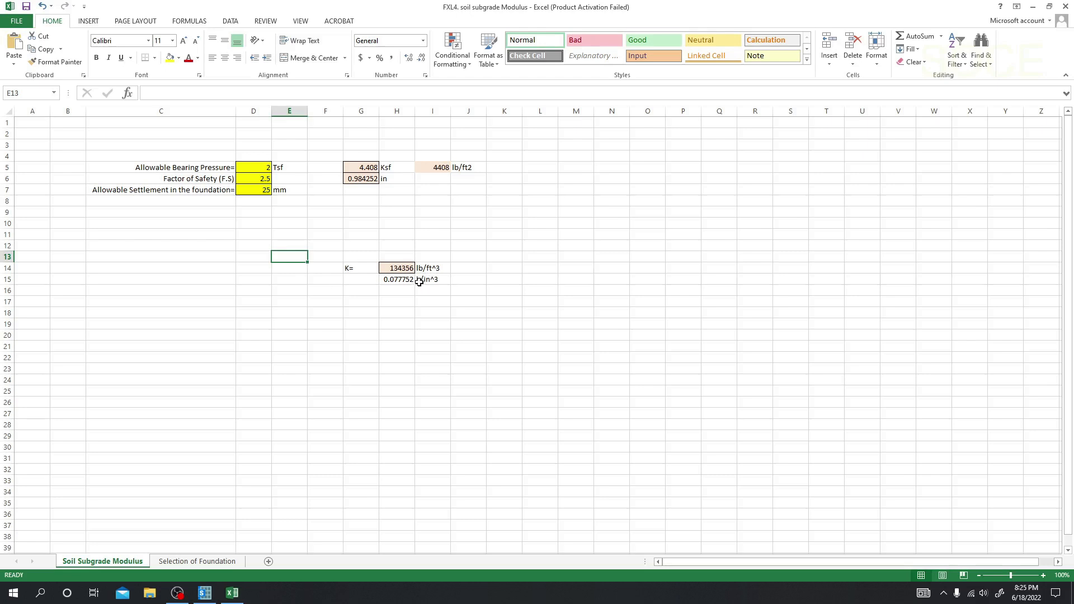
Copy the subgrade modulus in k/in^3 from cell H15 and paste it as a plain value into P18.
click(390, 281)
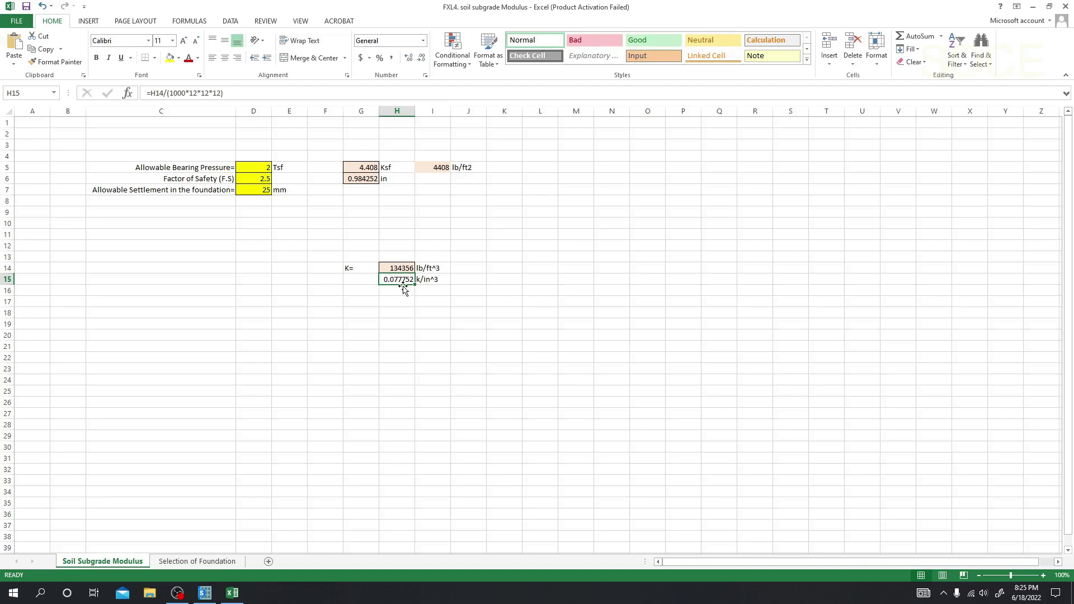
right_click(397, 280)
click(433, 305)
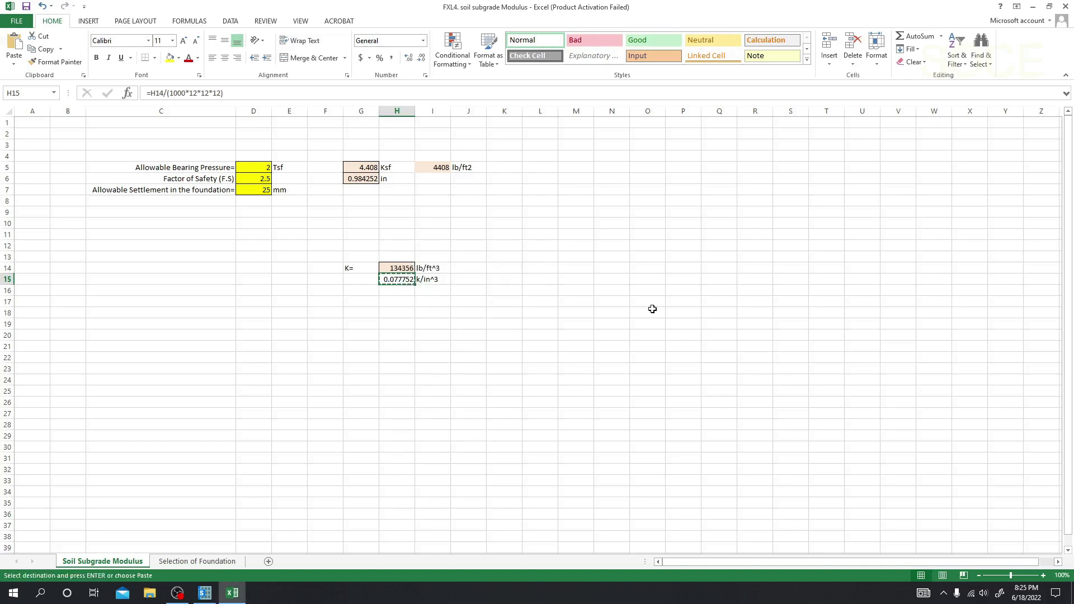
right_click(673, 312)
click(711, 360)
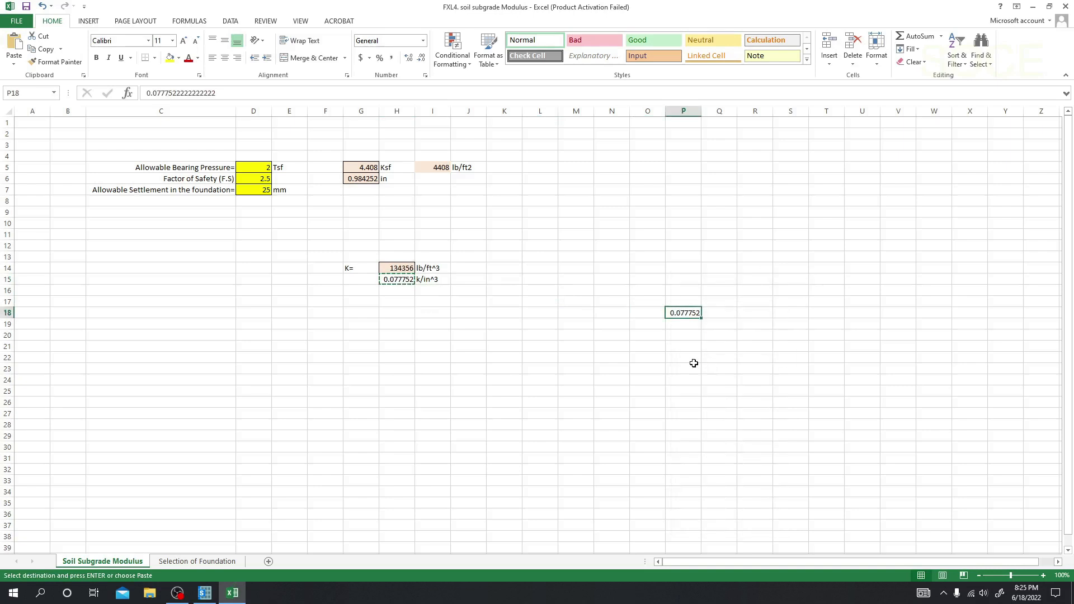
Copy P18, switch to SAFE, paste 0.077752222 kip/in/in² as the SSM spring's subgrade modulus and accept the area spring properties.
click(689, 353)
click(686, 313)
right_click(686, 313)
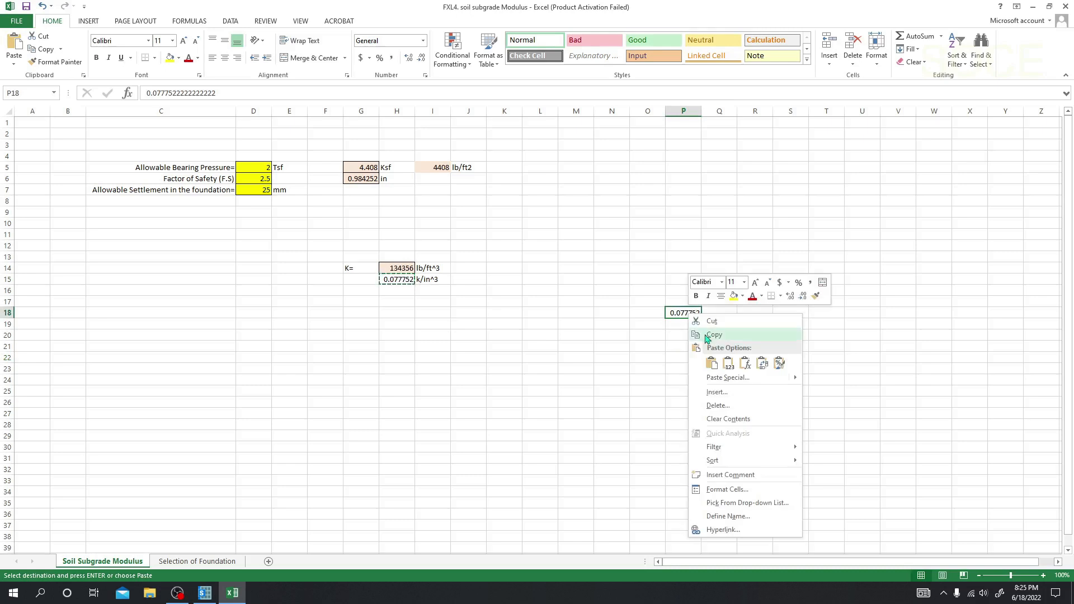
click(697, 331)
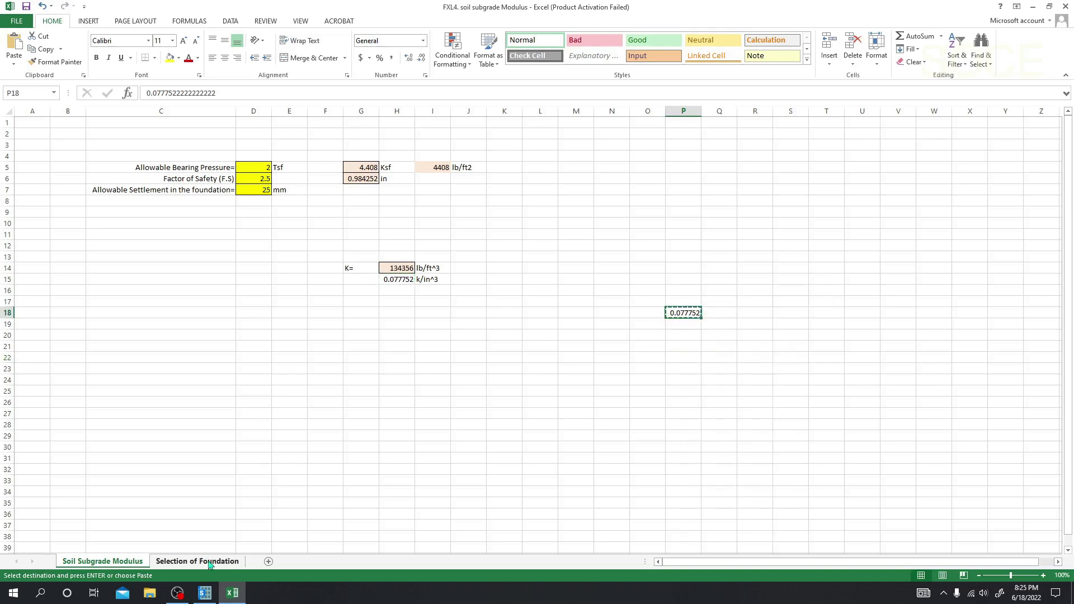
click(205, 592)
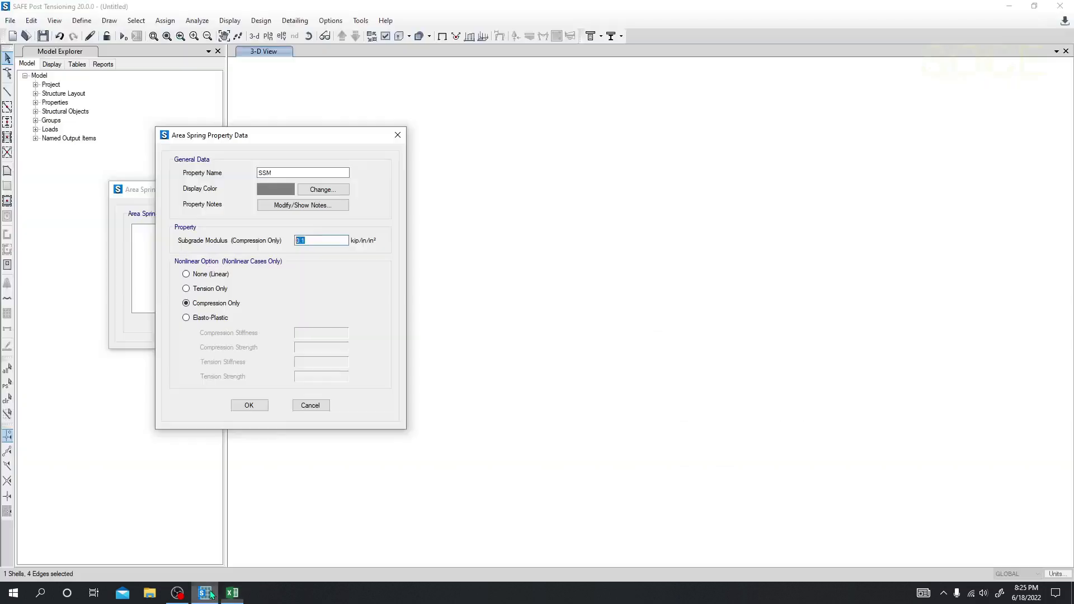
right_click(305, 240)
click(333, 283)
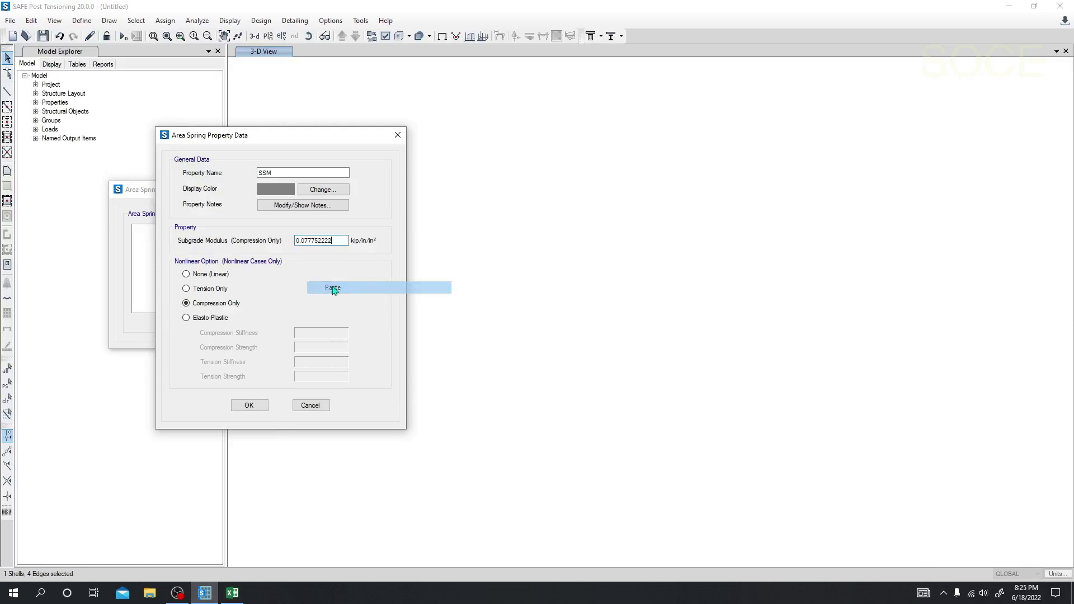
click(249, 405)
click(299, 307)
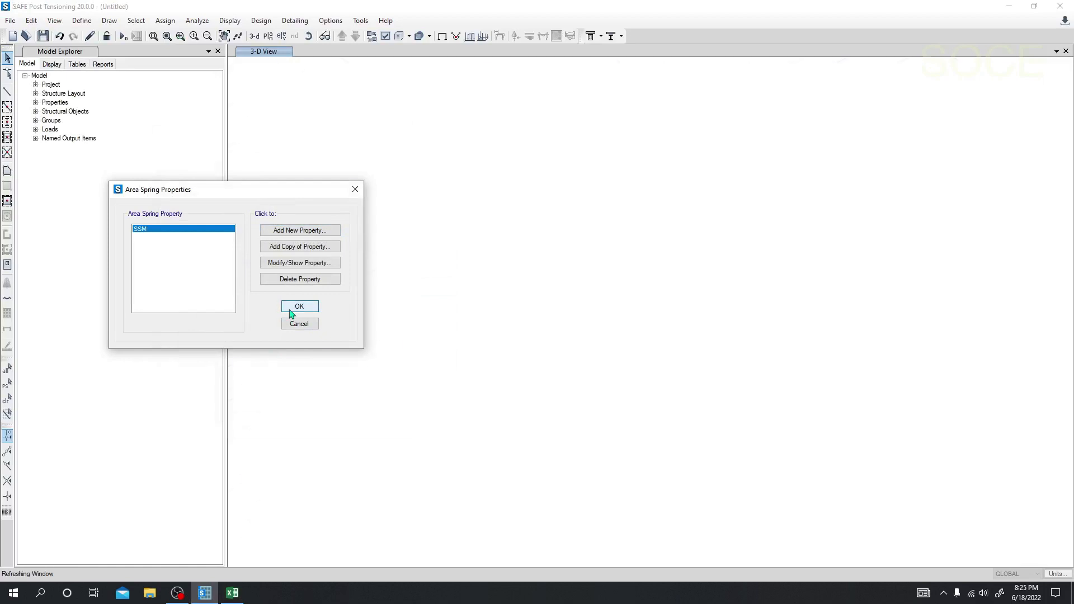
Assign the SSM area spring to the selected footing slab.
middle_drag(360, 316, 358, 356)
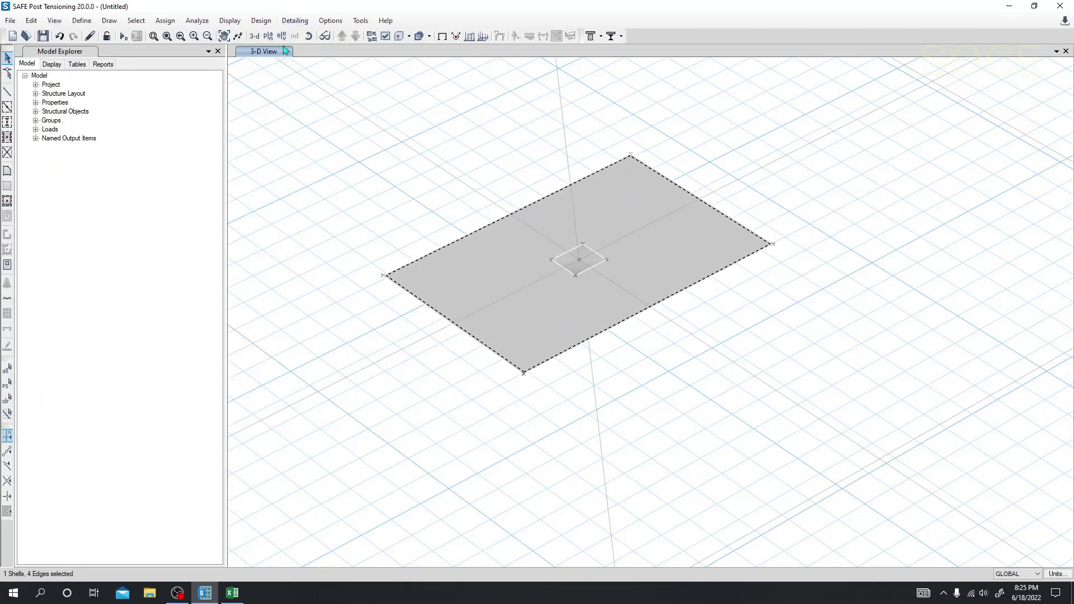
click(165, 21)
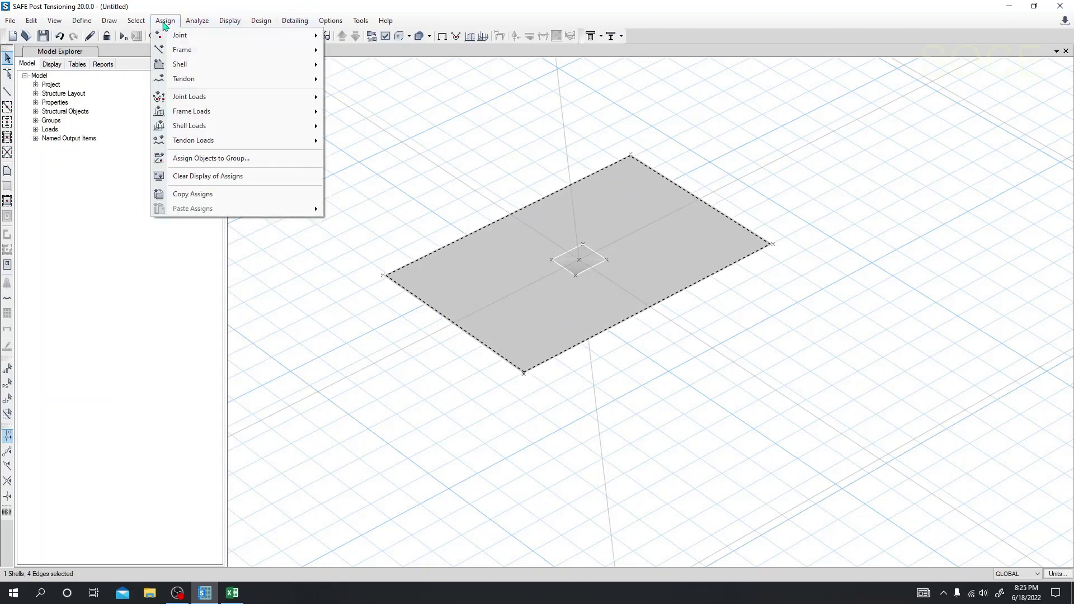
mouse_move(187, 65)
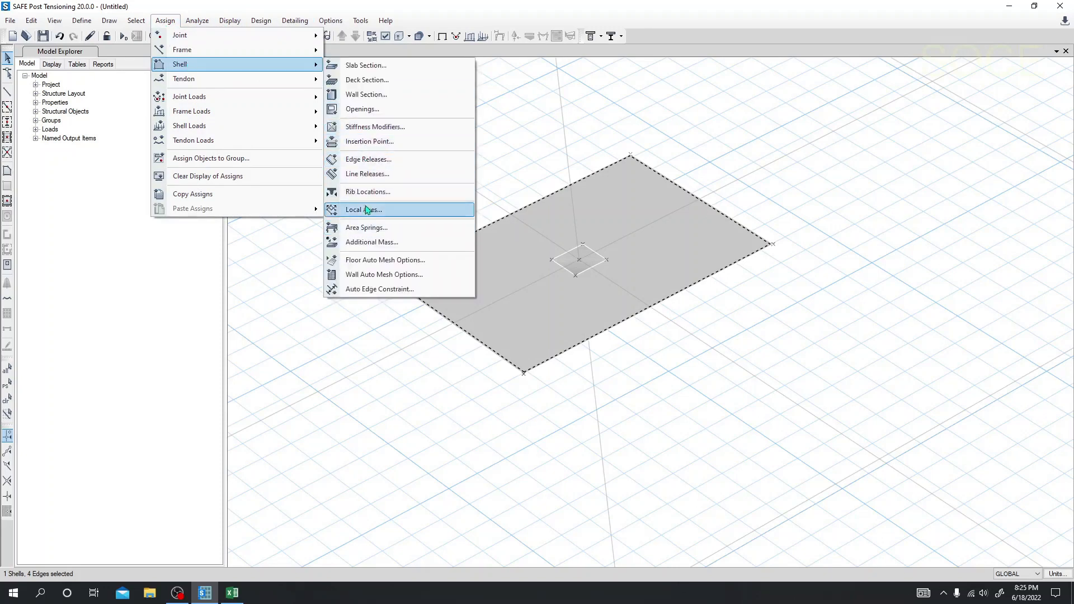
click(366, 227)
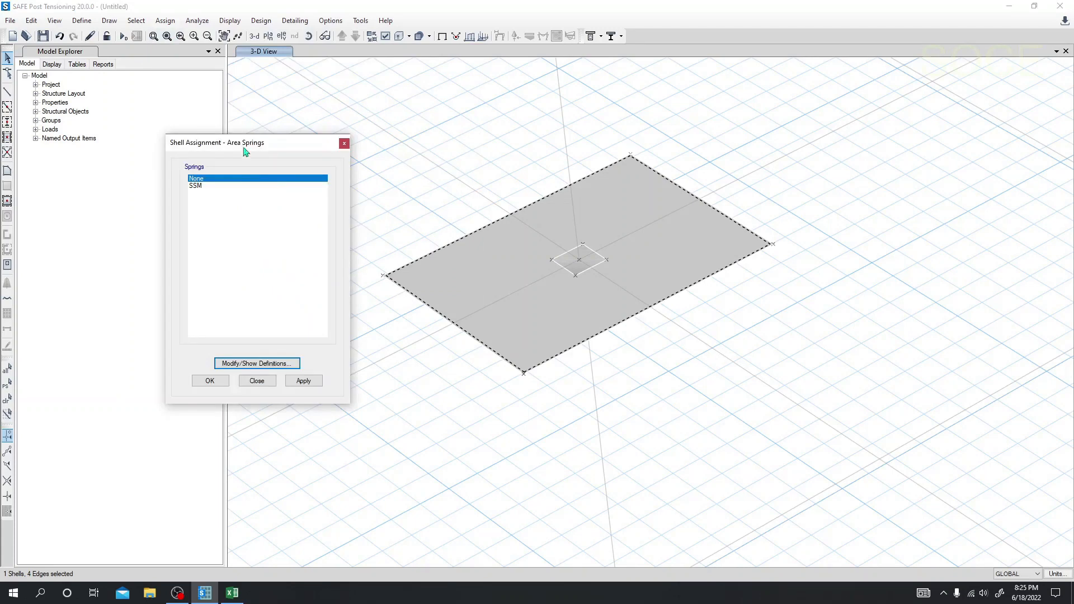
drag(244, 141, 217, 106)
click(168, 151)
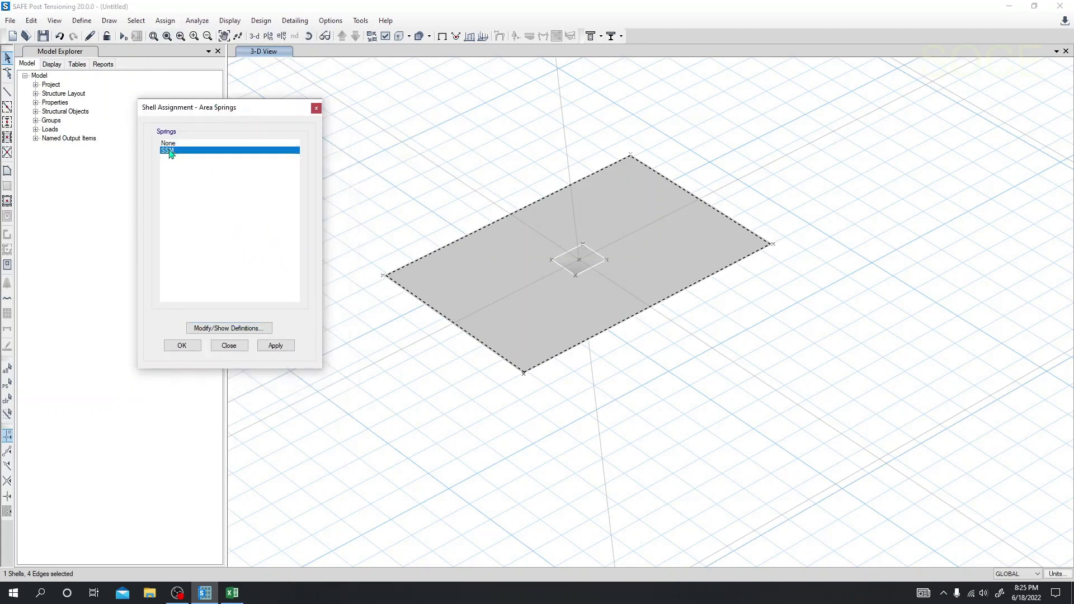
click(276, 345)
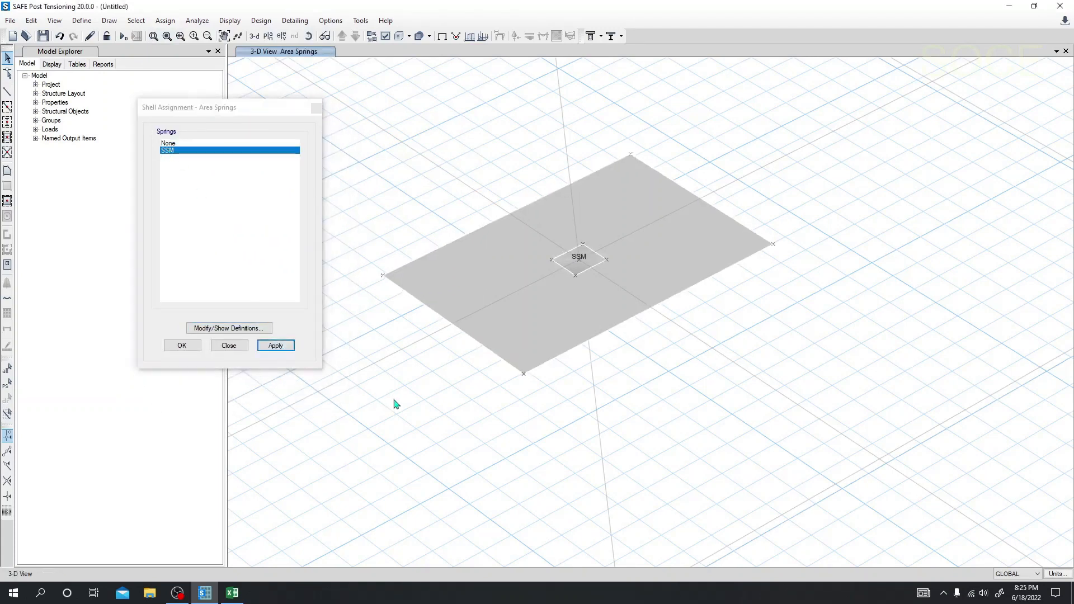
click(229, 345)
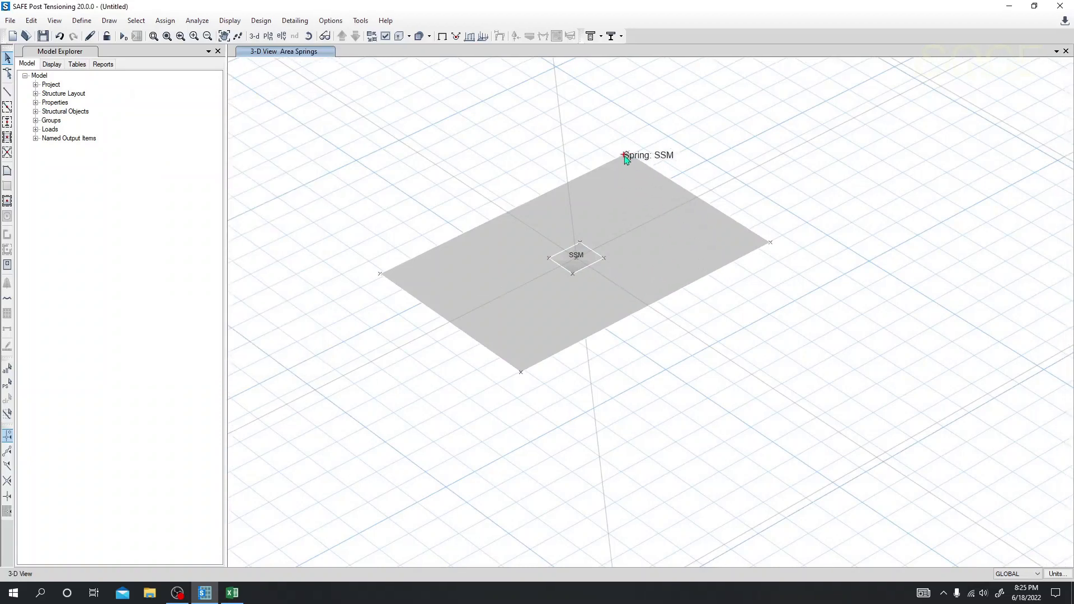
Select the joint at the column's centre and open a Force joint load assignment for the Dead load pattern.
scroll(761, 240, up, 2)
scroll(770, 246, down, 6)
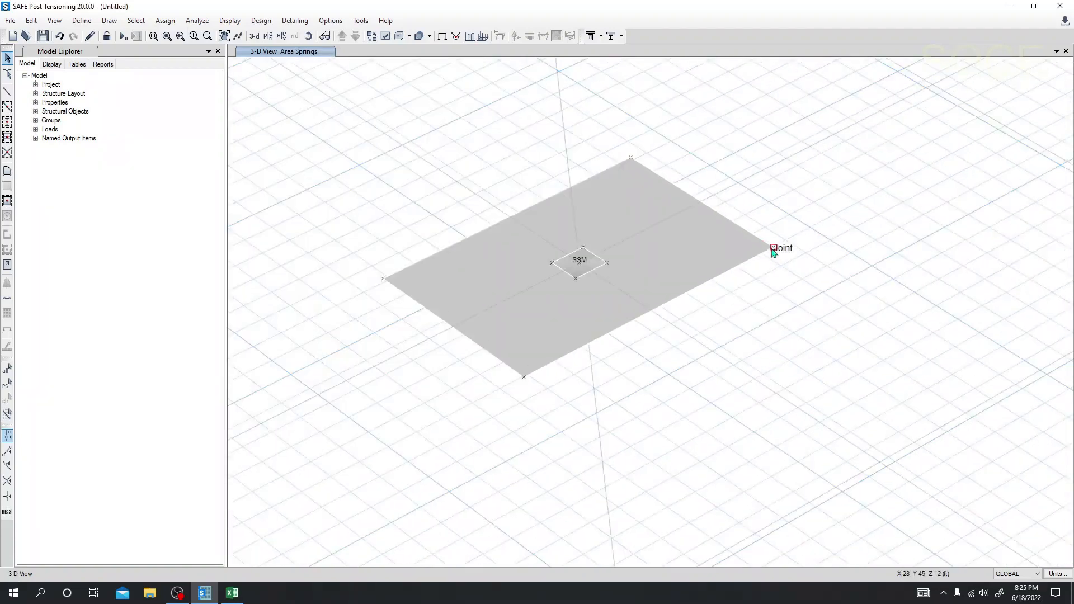
scroll(725, 269, up, 4)
middle_drag(698, 263, 587, 329)
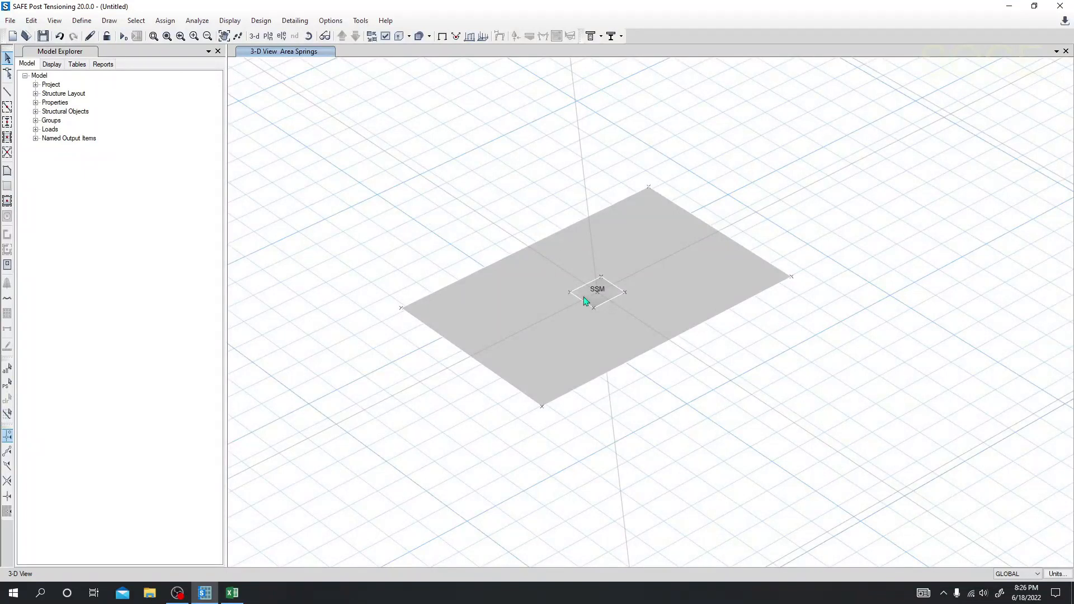
click(596, 294)
click(165, 20)
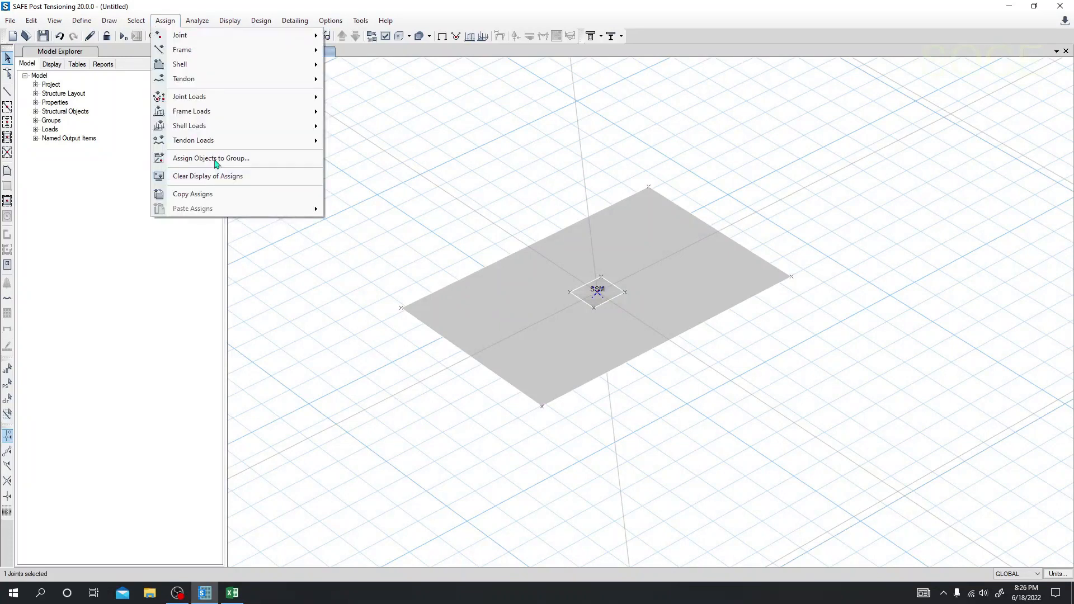
mouse_move(214, 130)
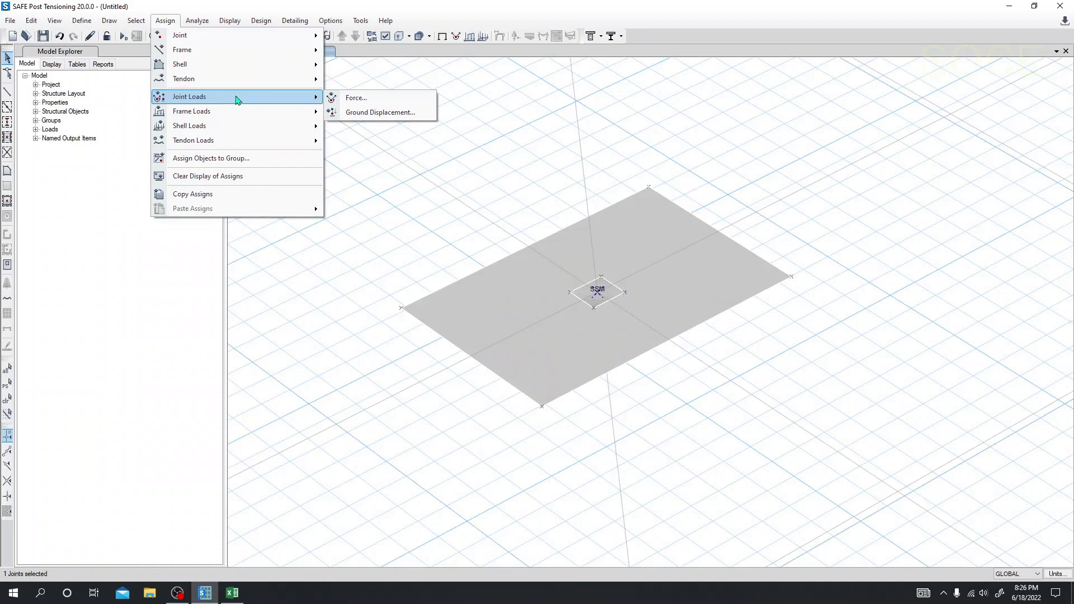
click(356, 98)
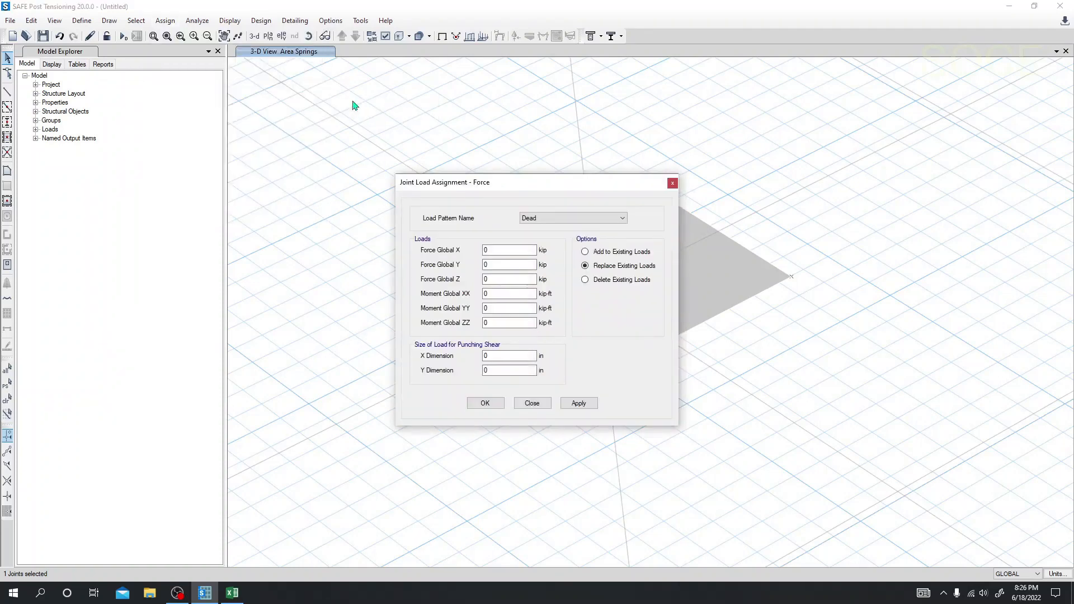
drag(581, 189, 270, 138)
click(273, 171)
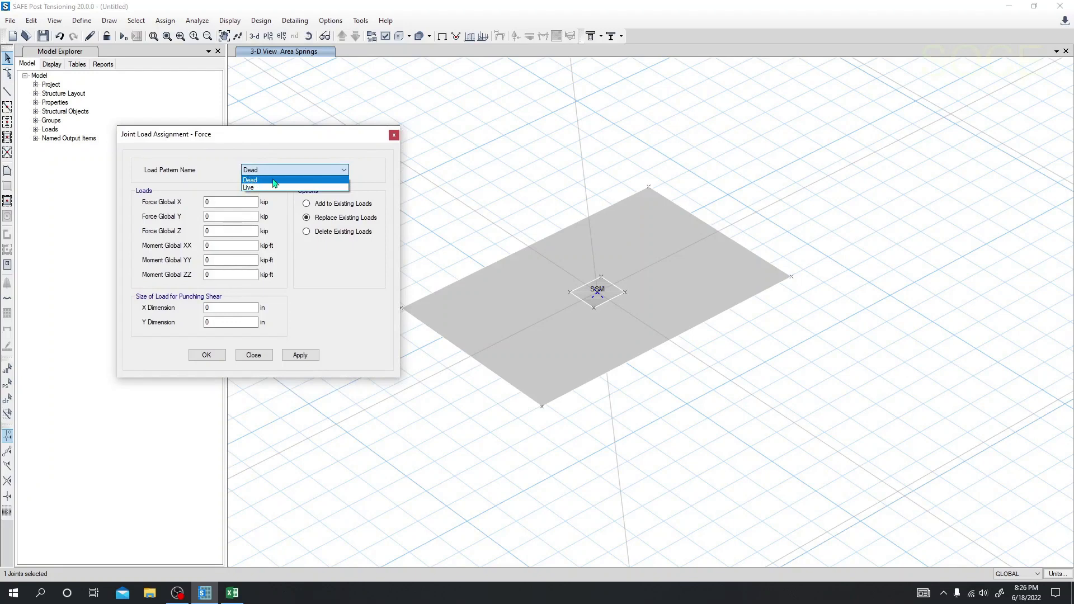
click(262, 142)
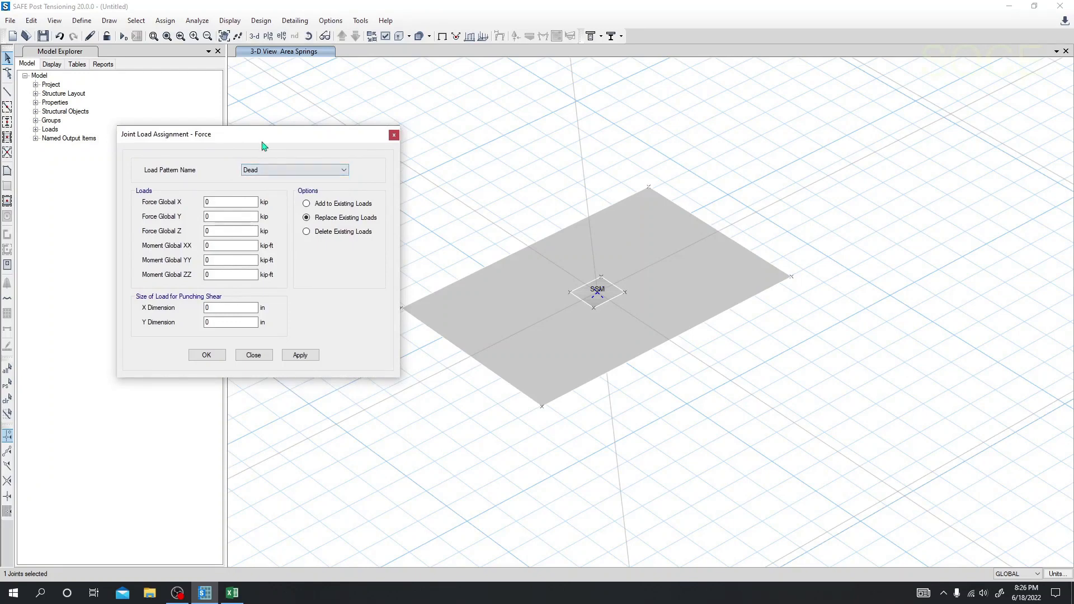
click(261, 167)
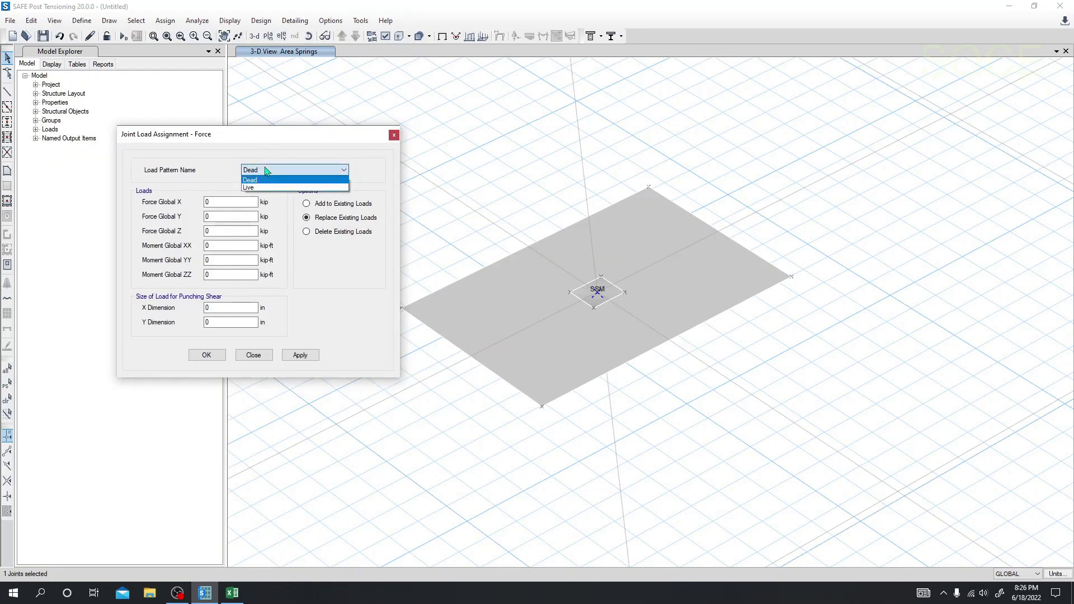
click(275, 185)
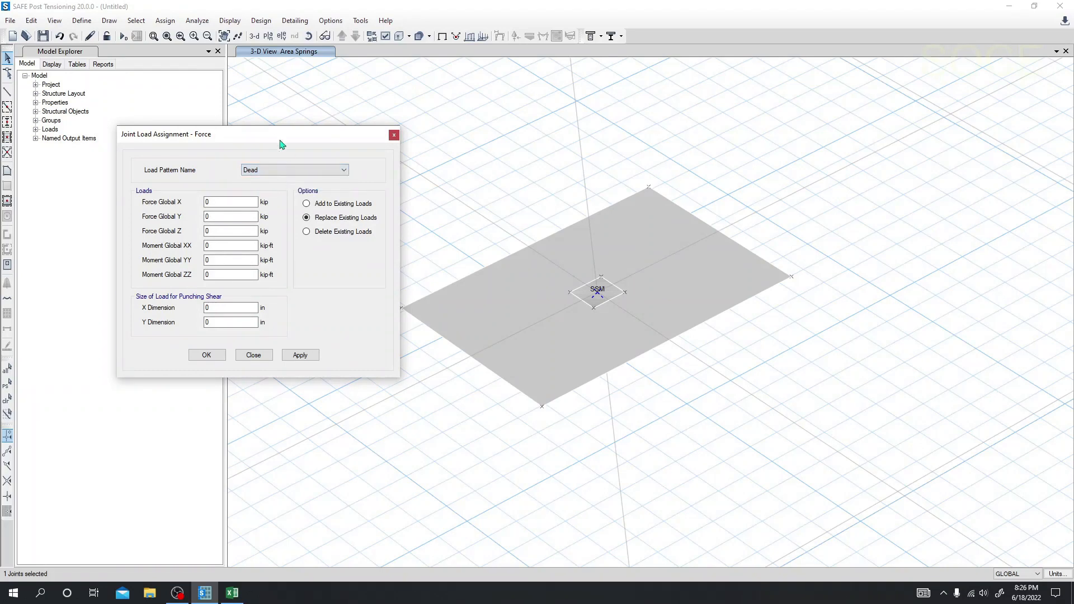
drag(275, 138, 271, 133)
Set the Dead load's Force Global Z to -35 kip, Moment Global XX to 3 kip-ft and Moment Global YY to 5 kip-ft.
double_click(211, 225)
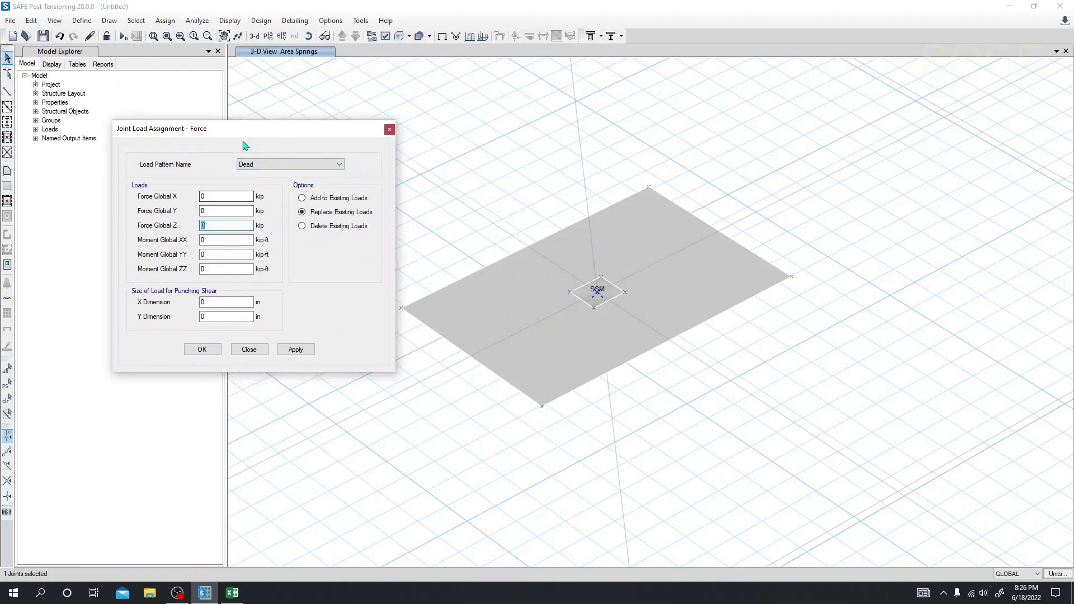
drag(242, 129, 178, 121)
scroll(394, 272, down, 5)
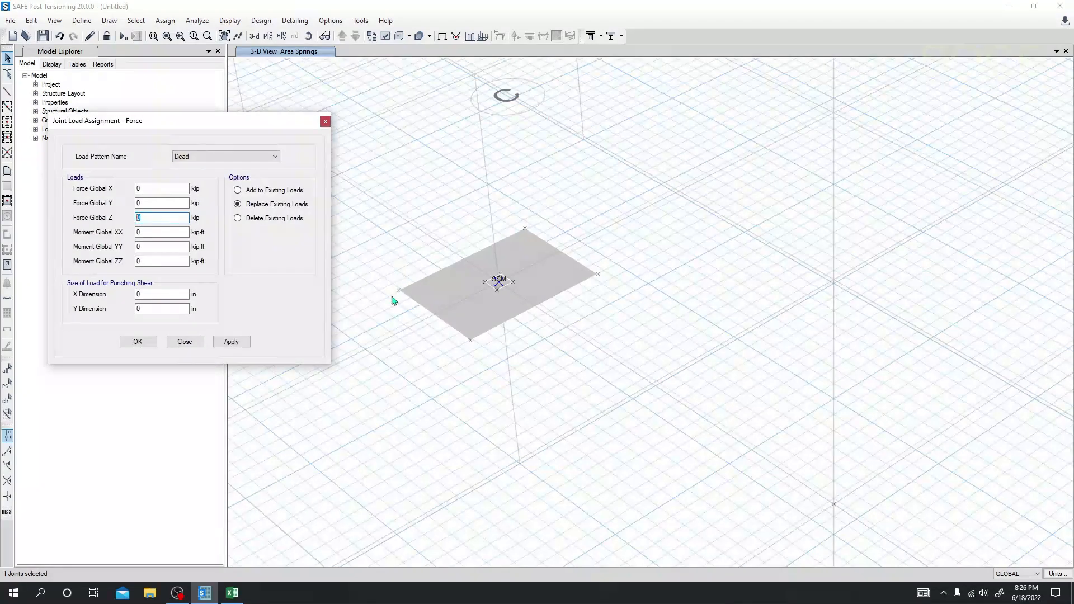
middle_drag(412, 333, 585, 208)
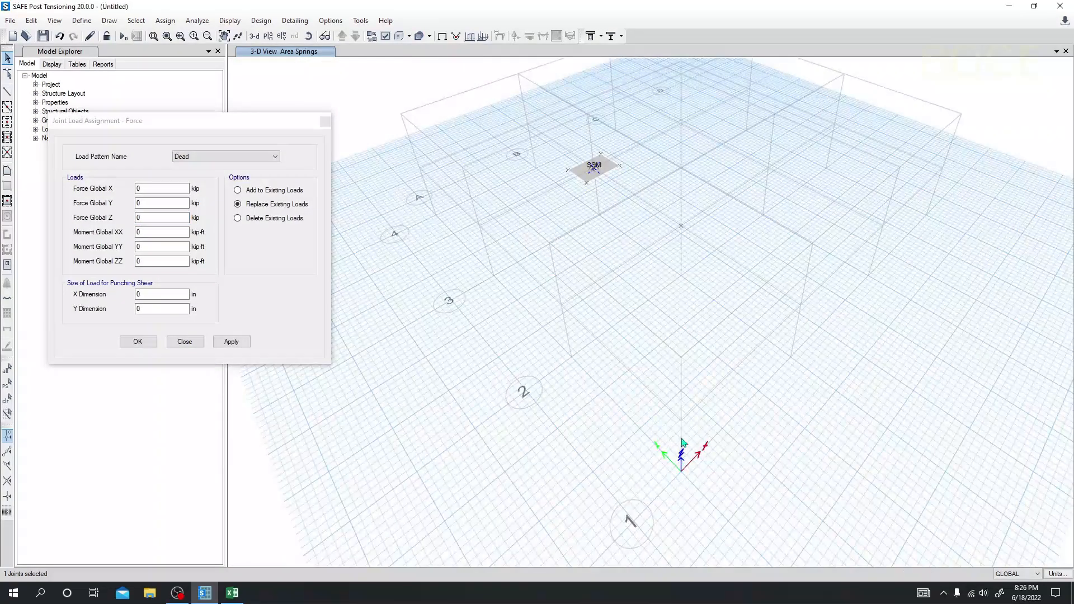
scroll(580, 163, up, 4)
scroll(581, 163, up, 3)
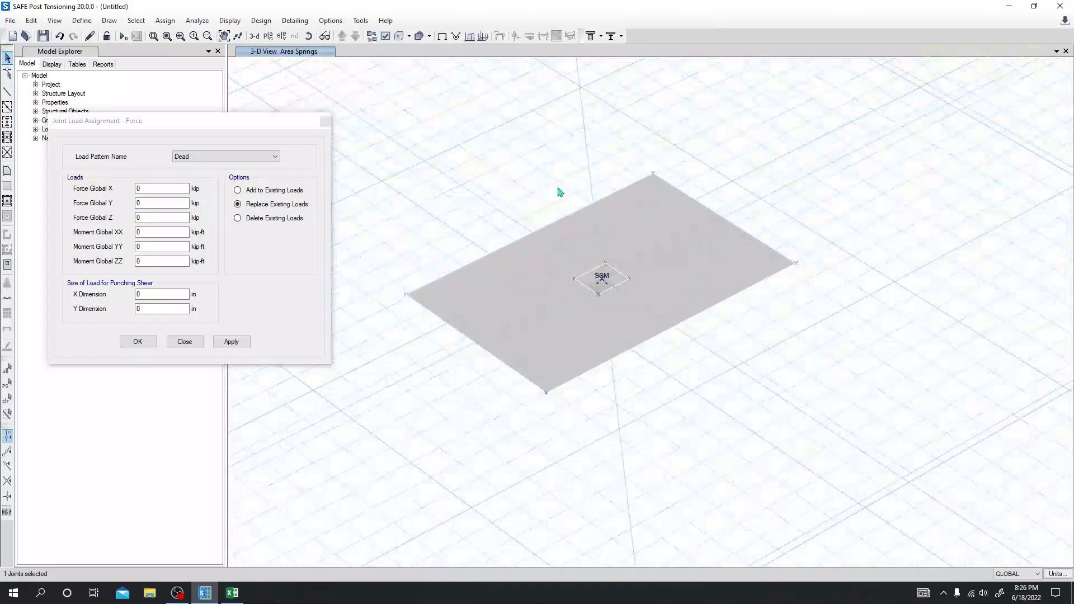
drag(196, 124, 259, 117)
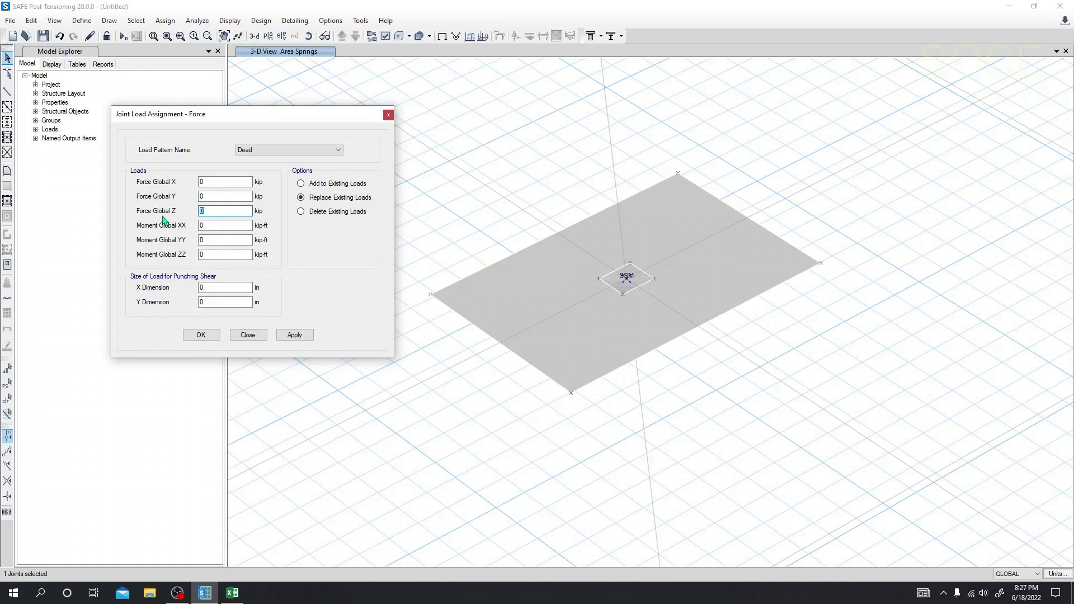
text(35)
key(Tab)
click(213, 225)
drag(212, 225, 172, 250)
drag(209, 211, 168, 214)
Set the punching shear load size to 12 in by 12 in and apply the Dead load to the joint.
drag(212, 287, 147, 285)
text(12)
click(224, 302)
click(221, 287)
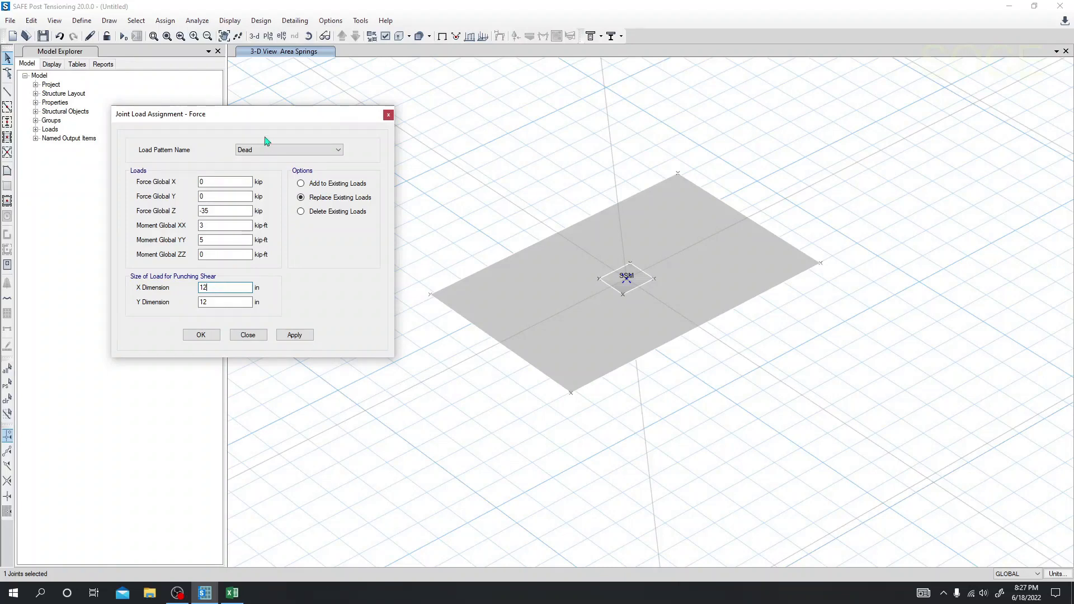
click(295, 336)
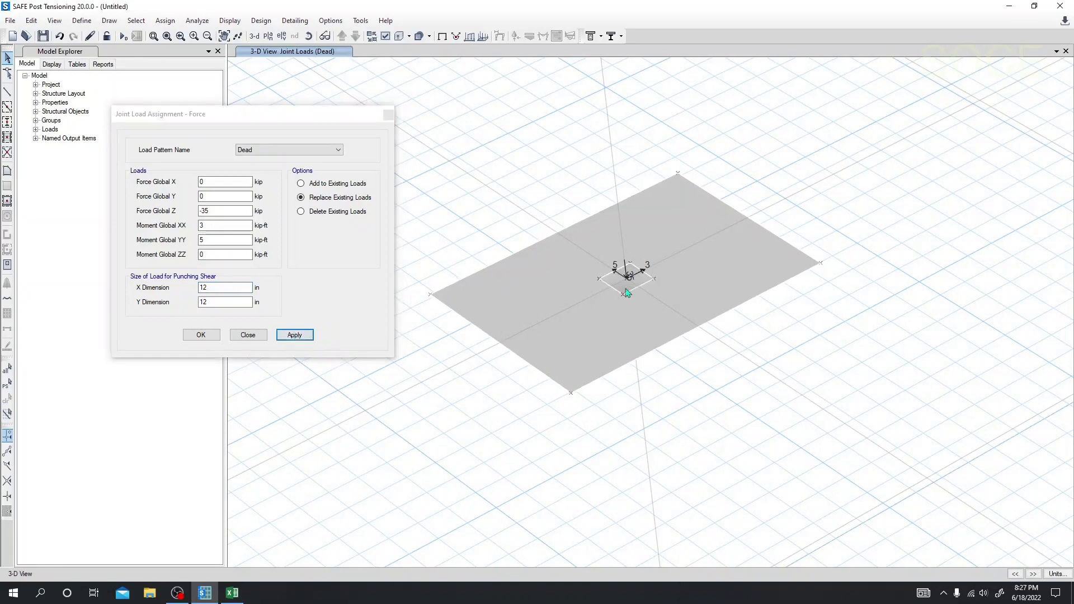
Reselect the centre joint and apply a Live load with Force Global Z -60 kip, Moment XX 10 kip-ft and Moment YY 9 kip-ft.
click(8, 383)
click(264, 149)
click(261, 167)
click(205, 211)
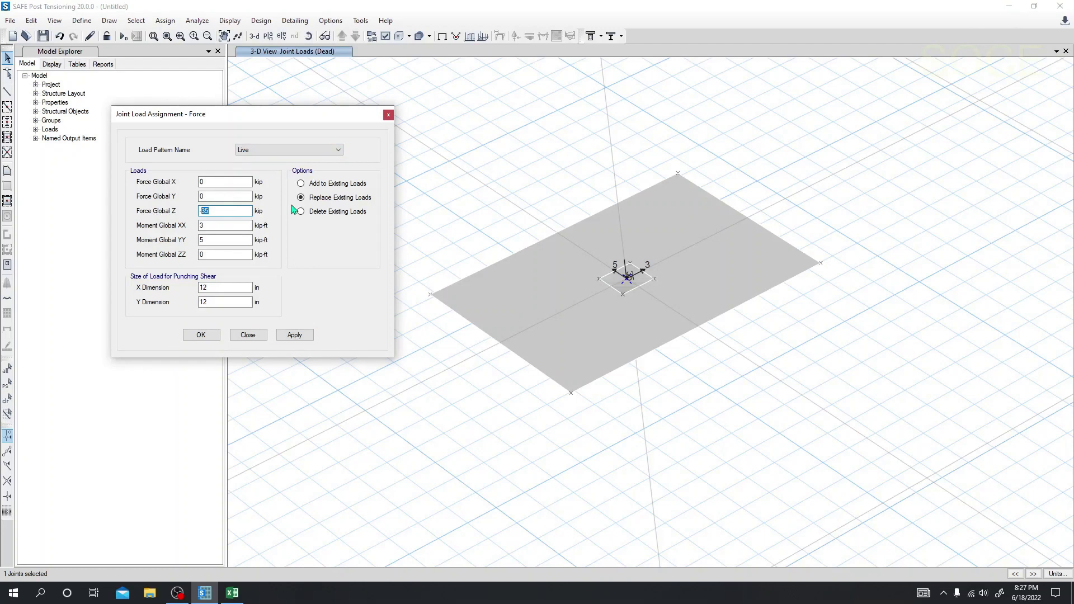
text(-60)
double_click(204, 225)
double_click(222, 239)
key(Tab)
key(Tab)
drag(209, 304, 166, 310)
click(207, 287)
click(294, 334)
click(204, 335)
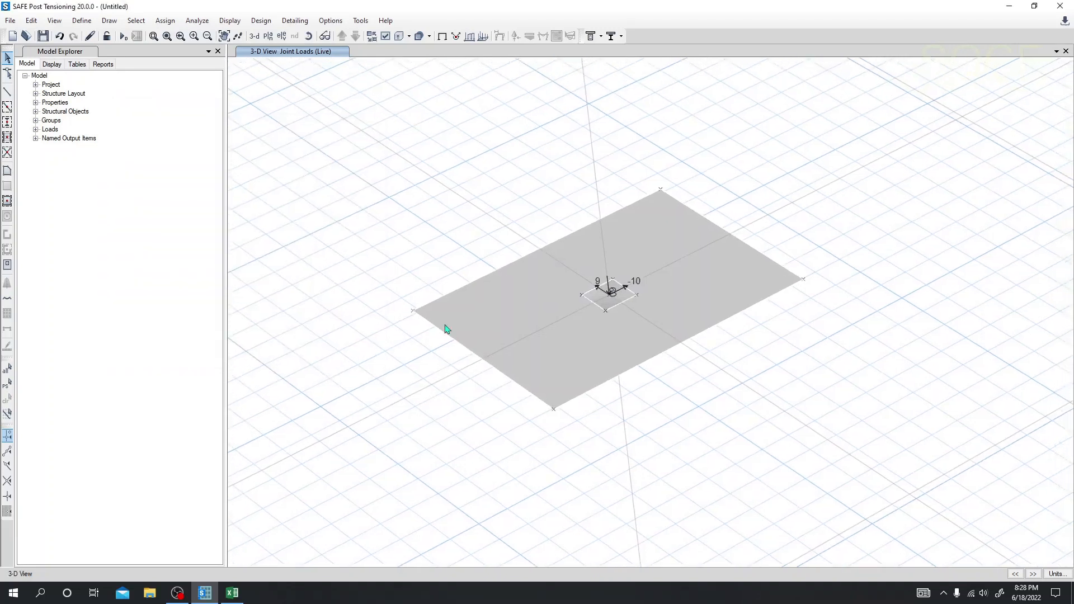
Run the analysis of the single footing model.
scroll(612, 297, up, 4)
scroll(612, 297, down, 5)
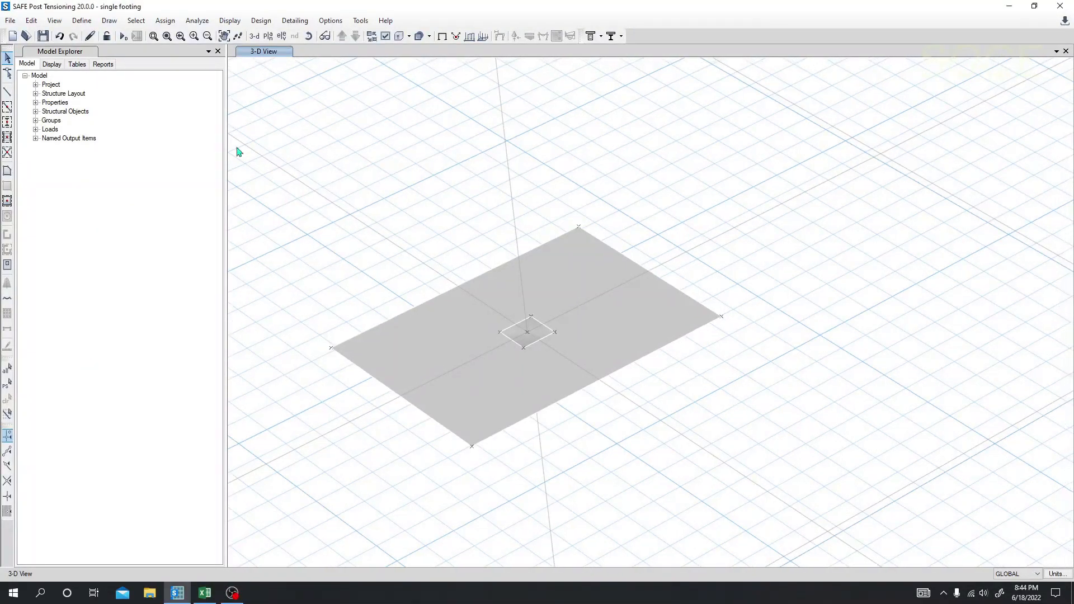
click(124, 36)
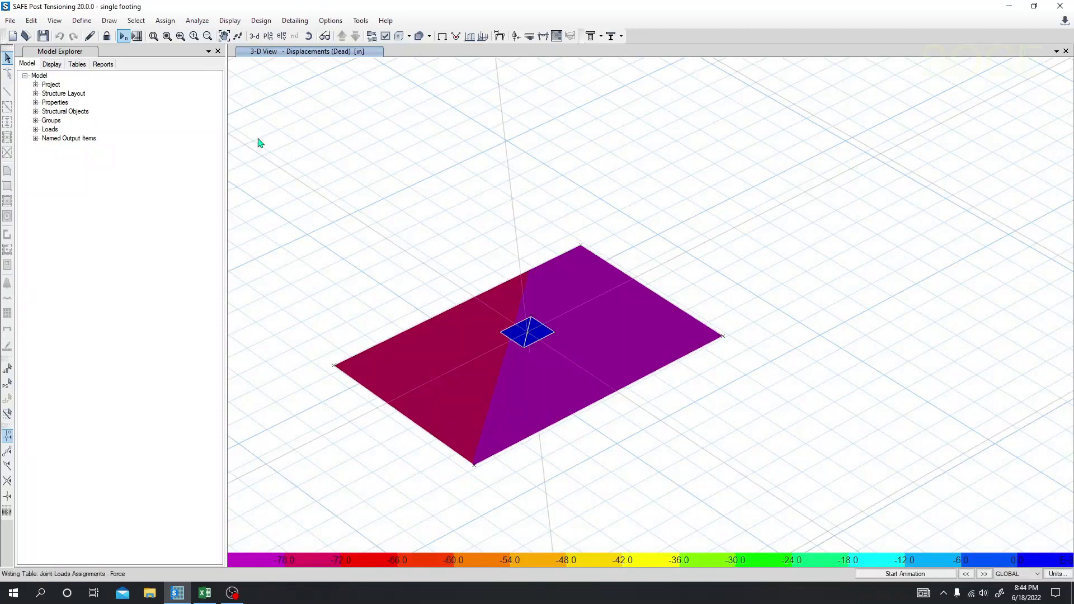
Define the Linear Add load combination Comb1 from Dead and Live, each with scale factor 1.
click(82, 22)
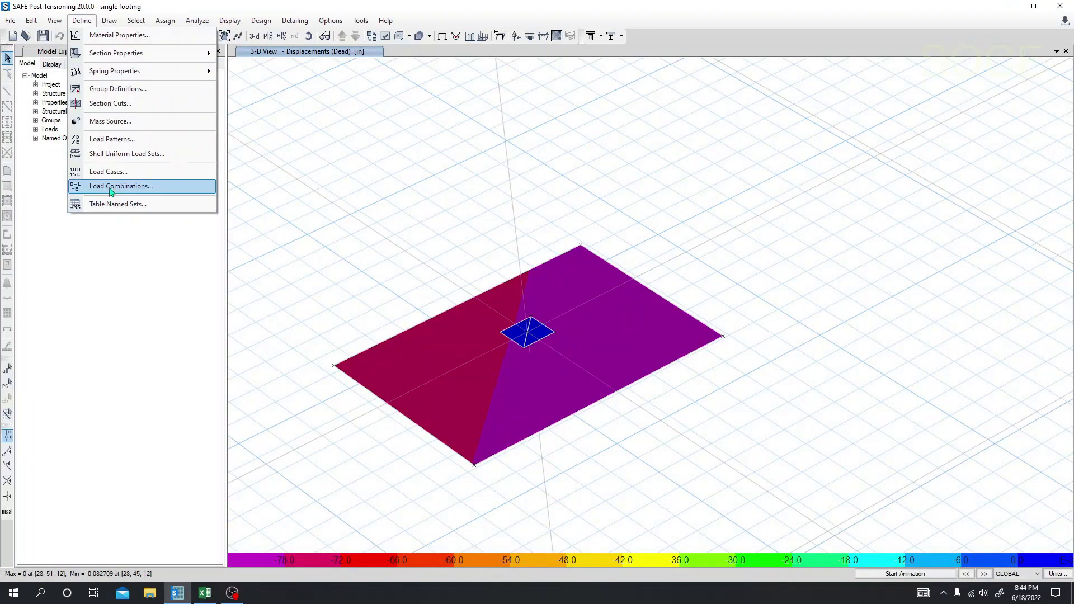
click(111, 187)
drag(383, 253, 402, 281)
click(562, 301)
click(576, 253)
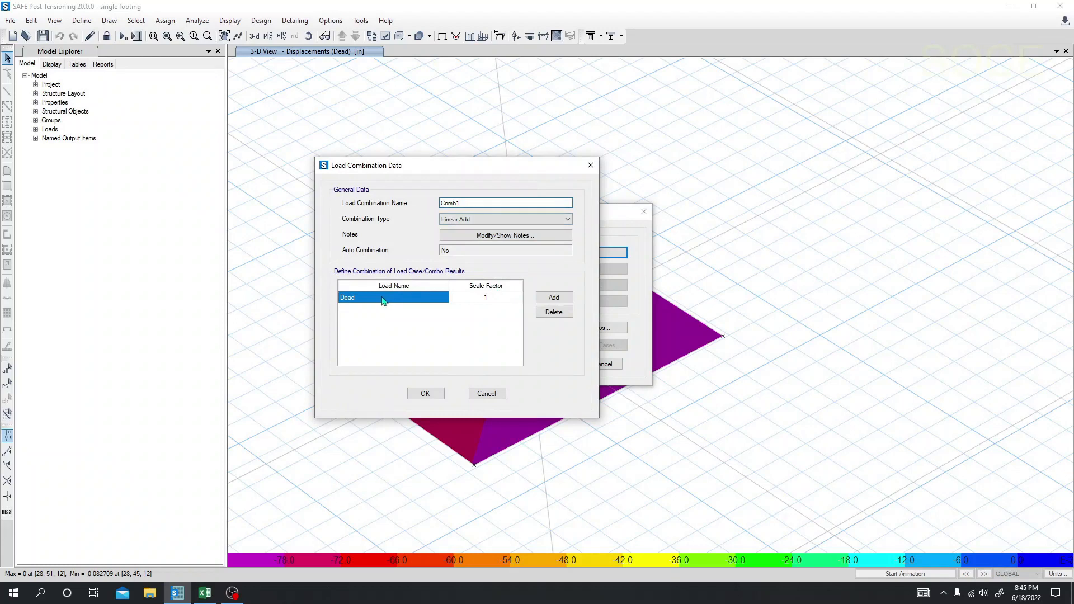
click(554, 297)
click(434, 308)
click(380, 325)
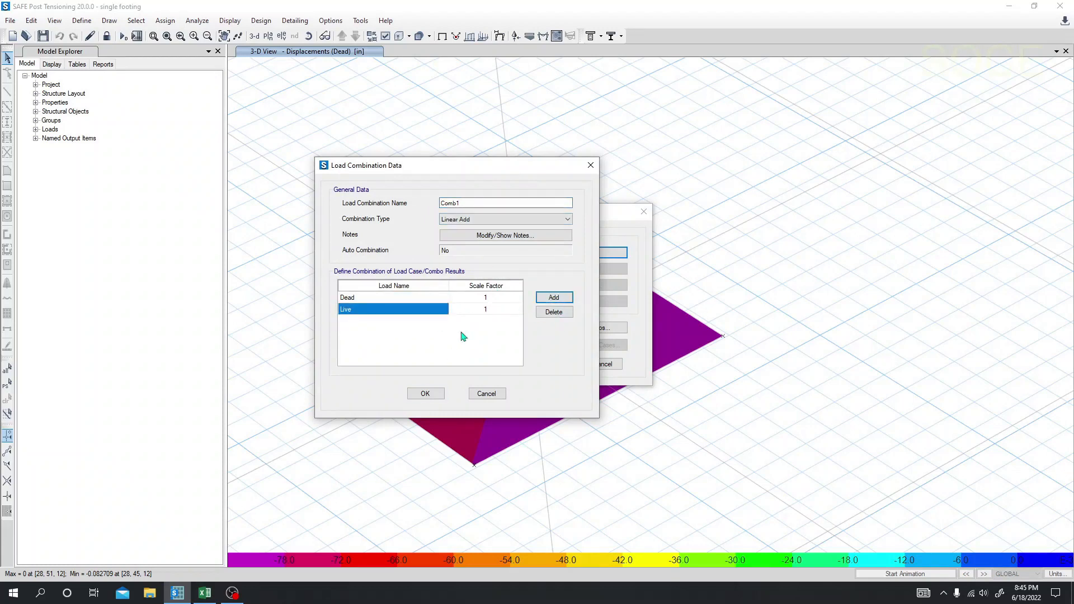
click(426, 394)
click(531, 362)
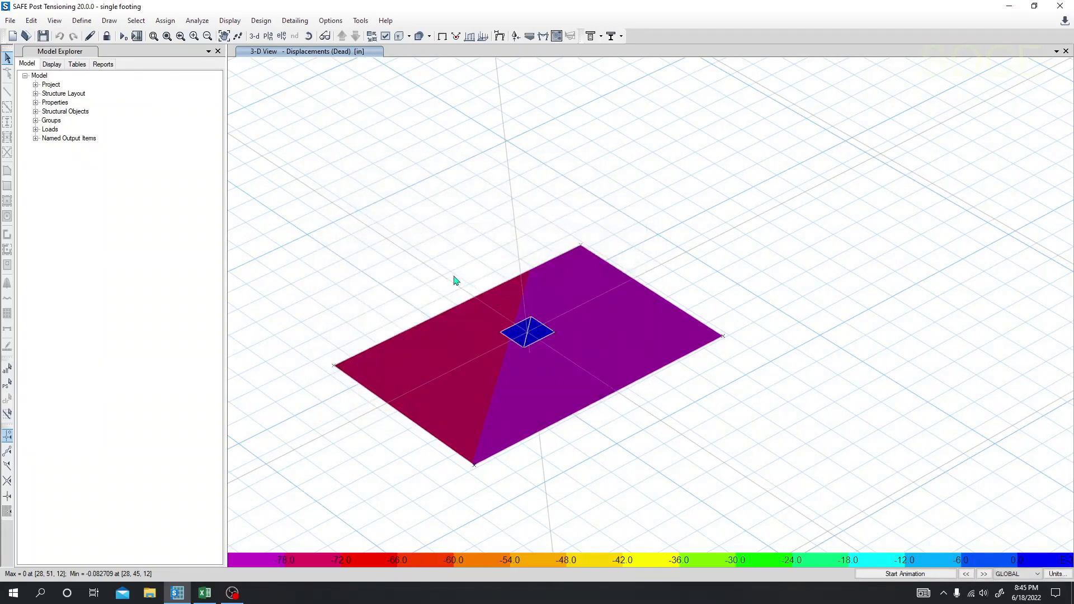
Display the footing's deformed shape for the load combination Comb1.
mouse_move(593, 192)
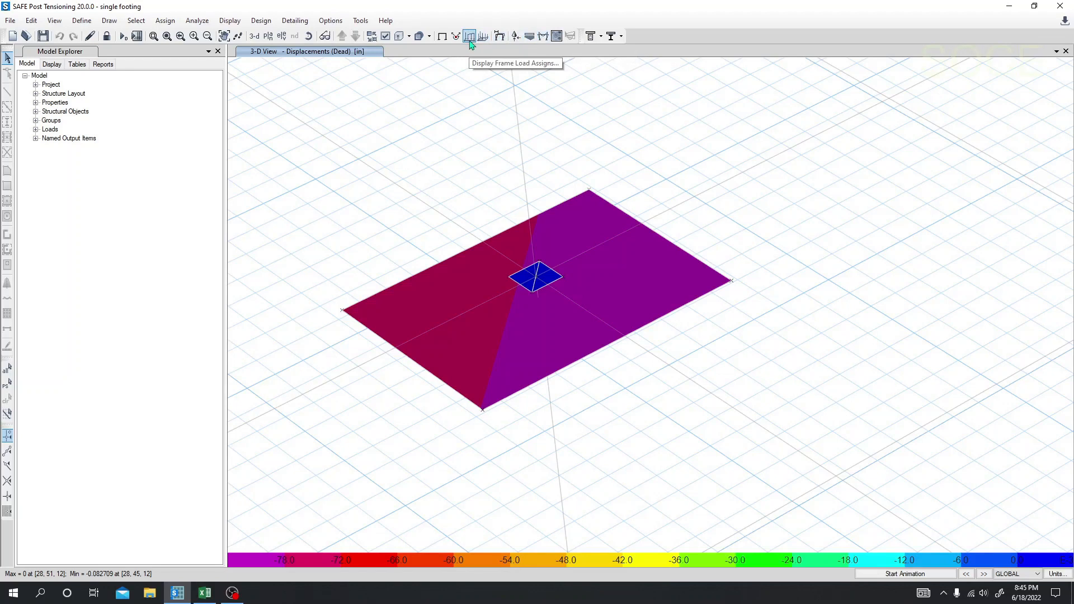
click(500, 37)
drag(476, 120, 132, 86)
click(166, 139)
click(182, 126)
click(182, 125)
click(162, 137)
click(161, 137)
click(244, 409)
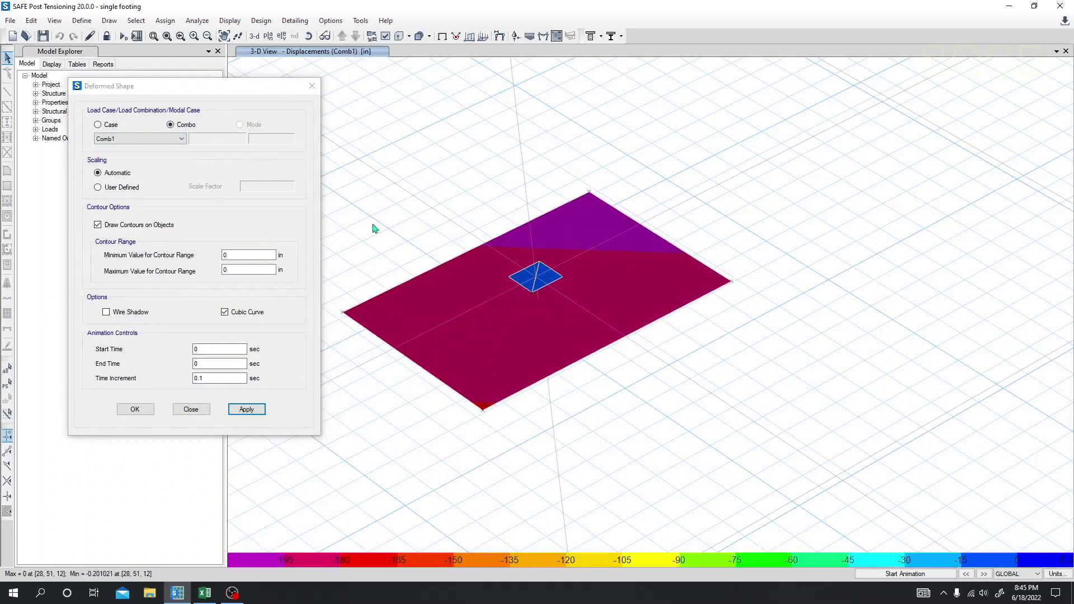
Check the displacements at the footing's corners under Comb1 and close the deformed shape settings.
drag(265, 93, 256, 81)
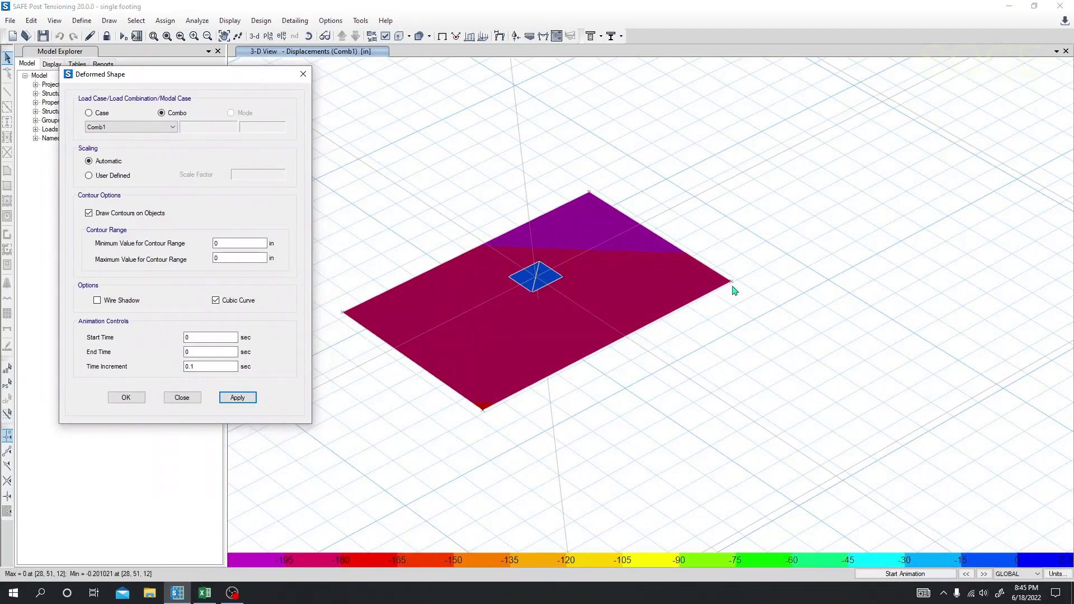
mouse_move(733, 284)
mouse_move(483, 415)
mouse_move(344, 318)
click(303, 73)
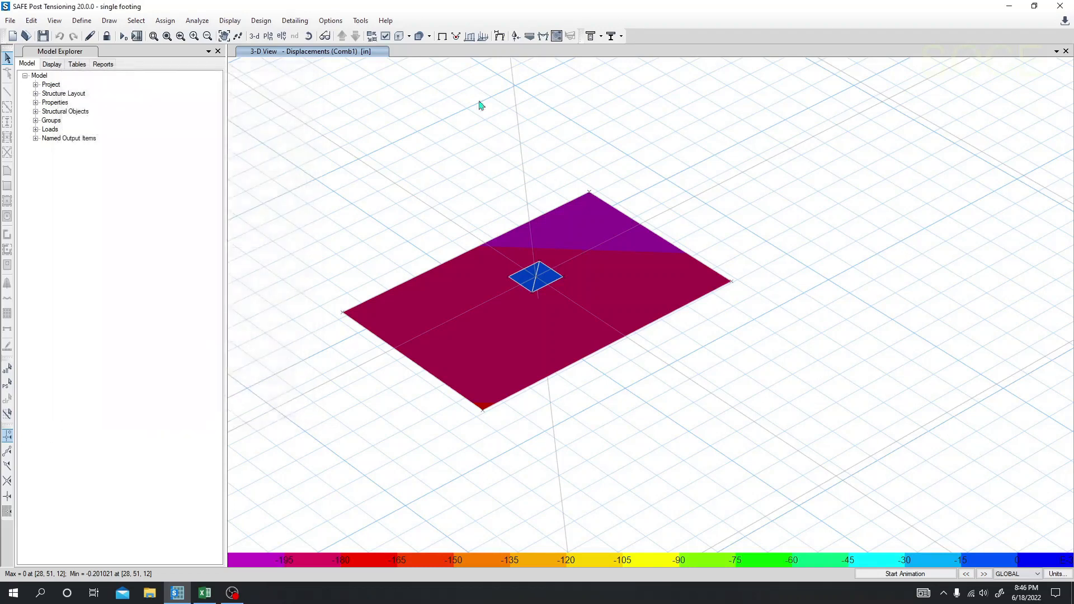
Display the footing's soil pressure contours for the load combination Comb1 on the undeformed shape.
click(529, 36)
drag(182, 139, 173, 111)
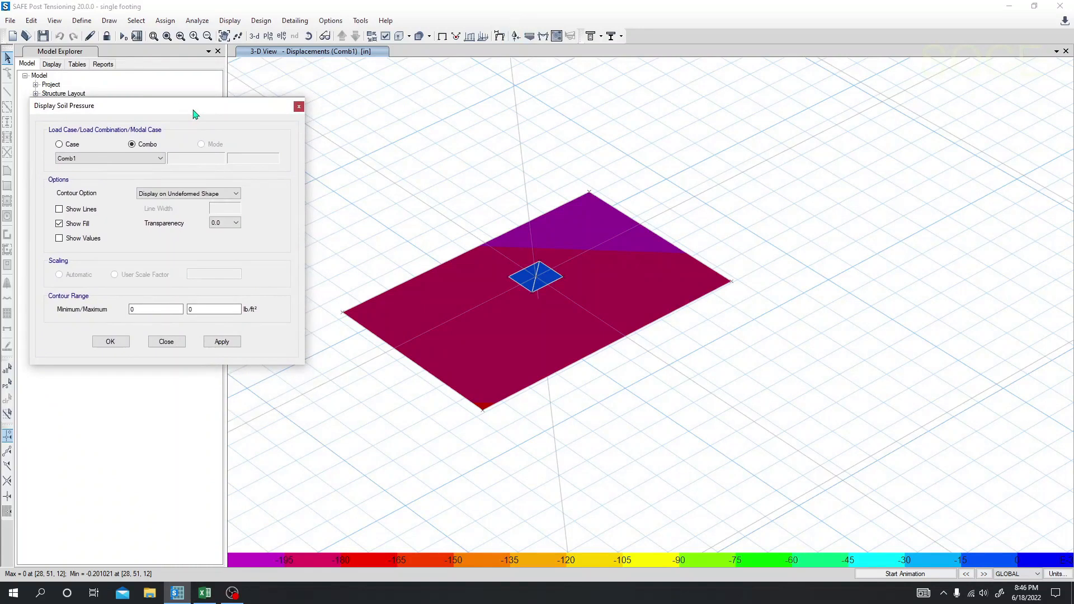
click(118, 157)
click(118, 157)
click(222, 342)
click(228, 345)
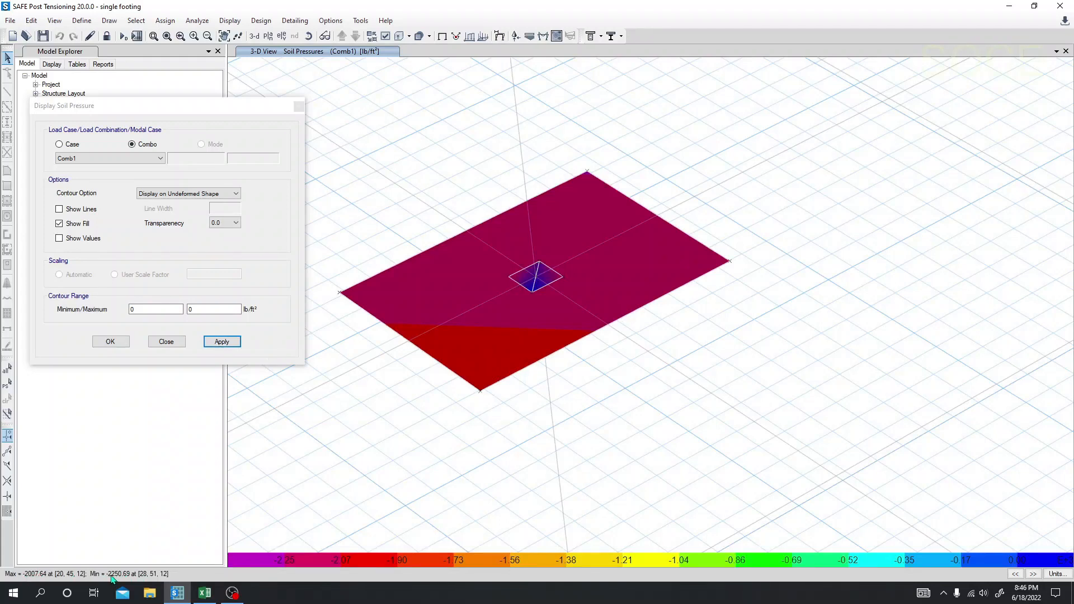
Check the allowable bearing pressure in the Excel subgrade modulus workbook, then return to SAFE and close the soil pressure settings.
click(205, 593)
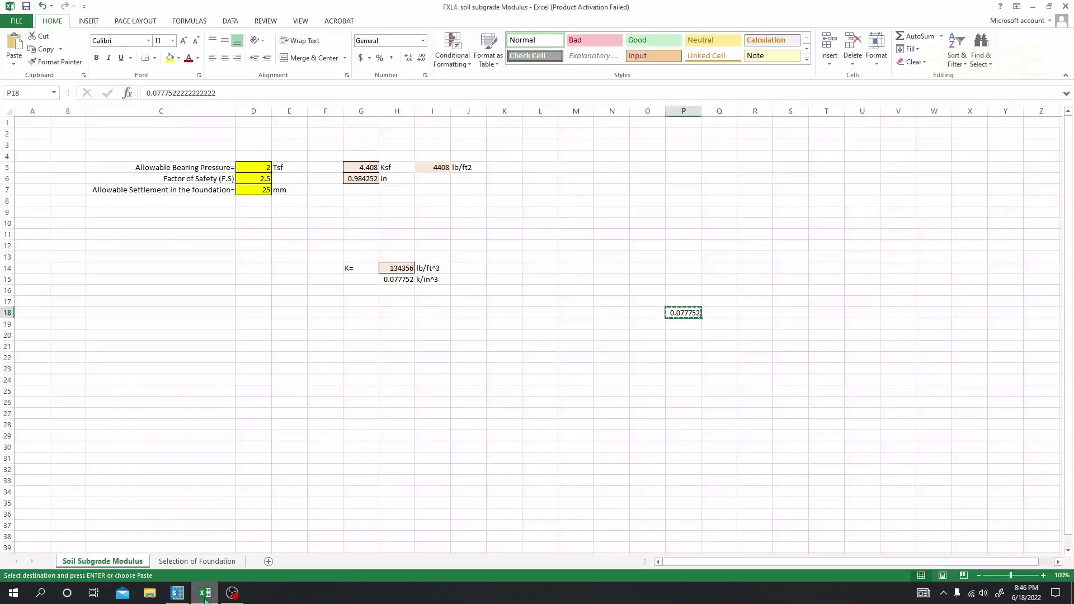
click(464, 201)
click(401, 223)
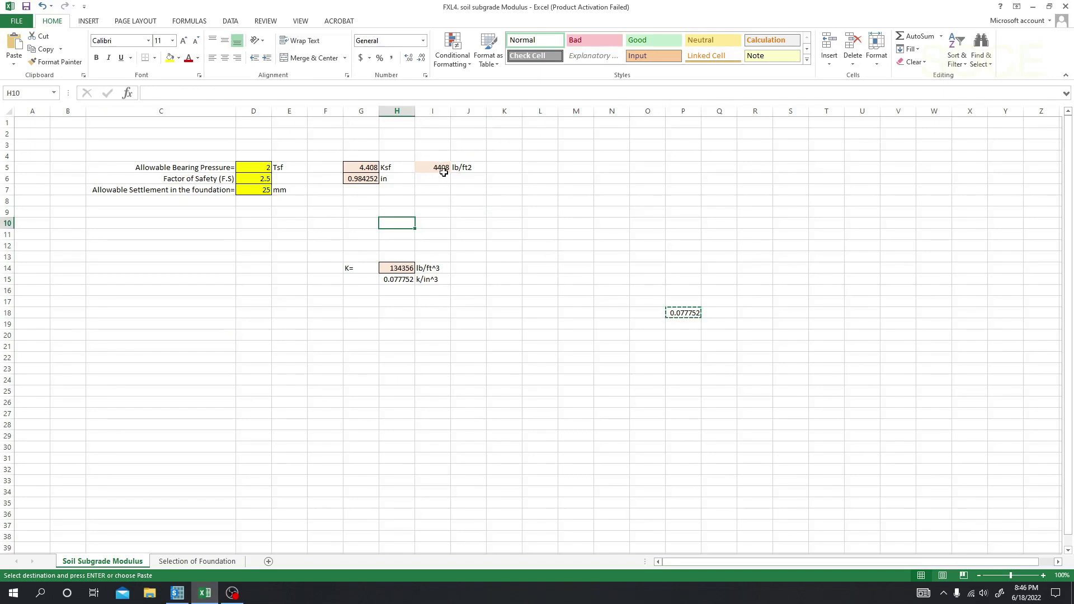
click(263, 300)
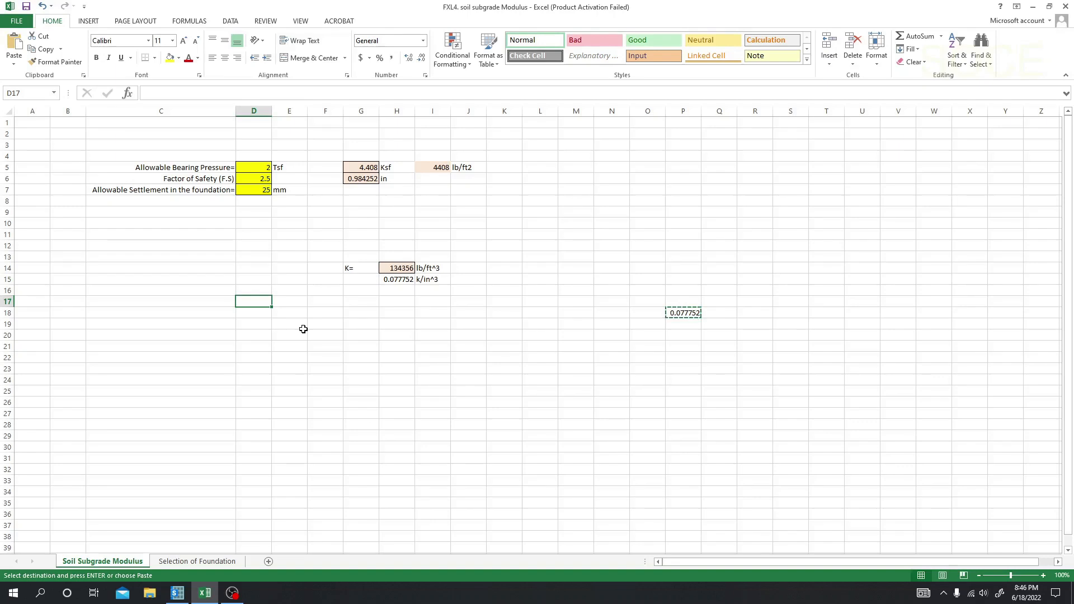
click(177, 594)
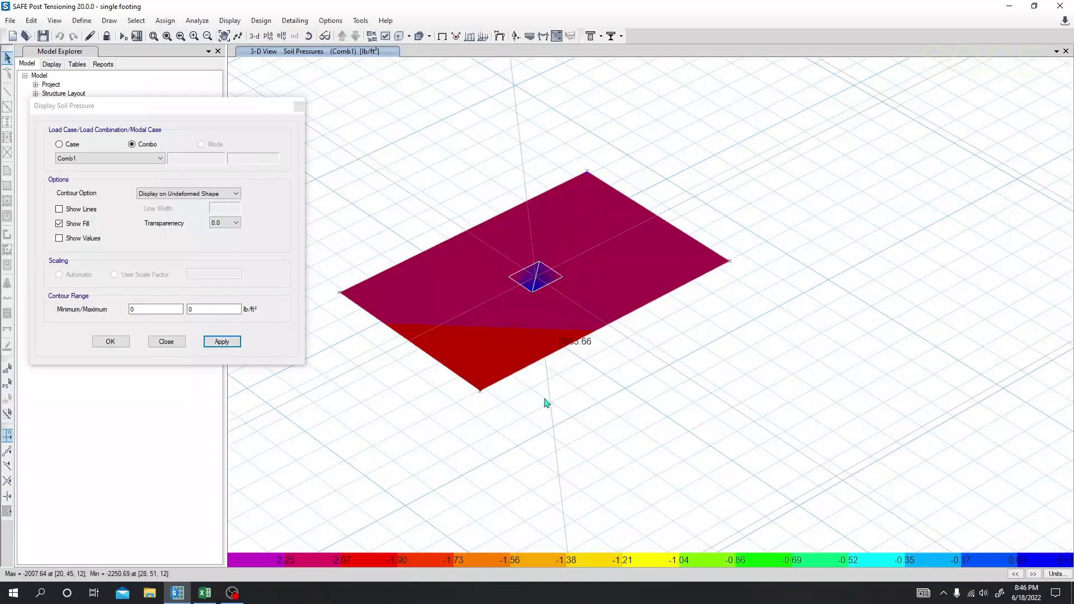
click(167, 342)
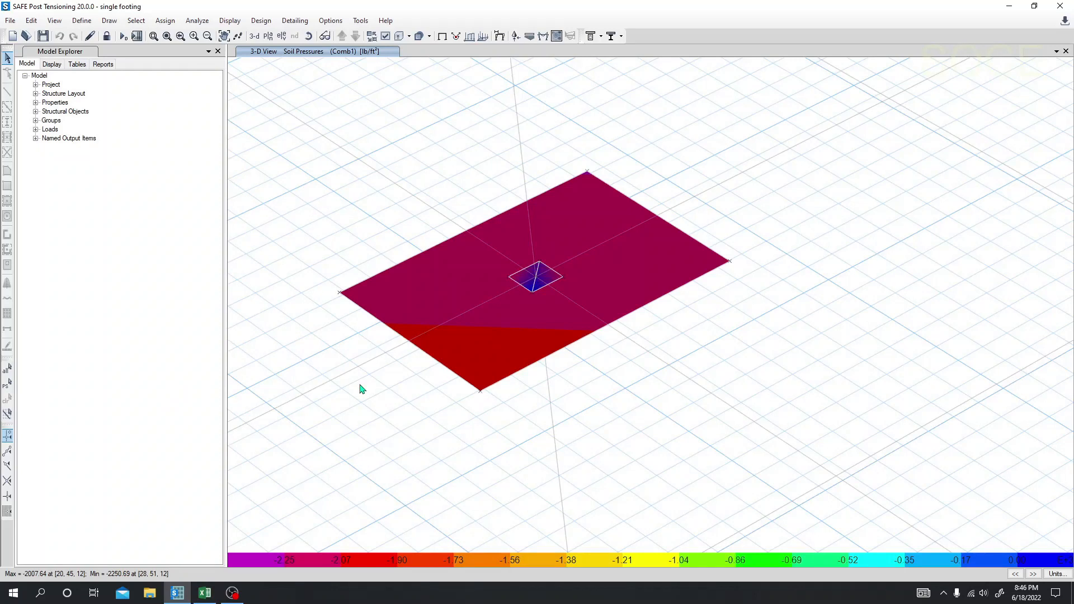
click(230, 21)
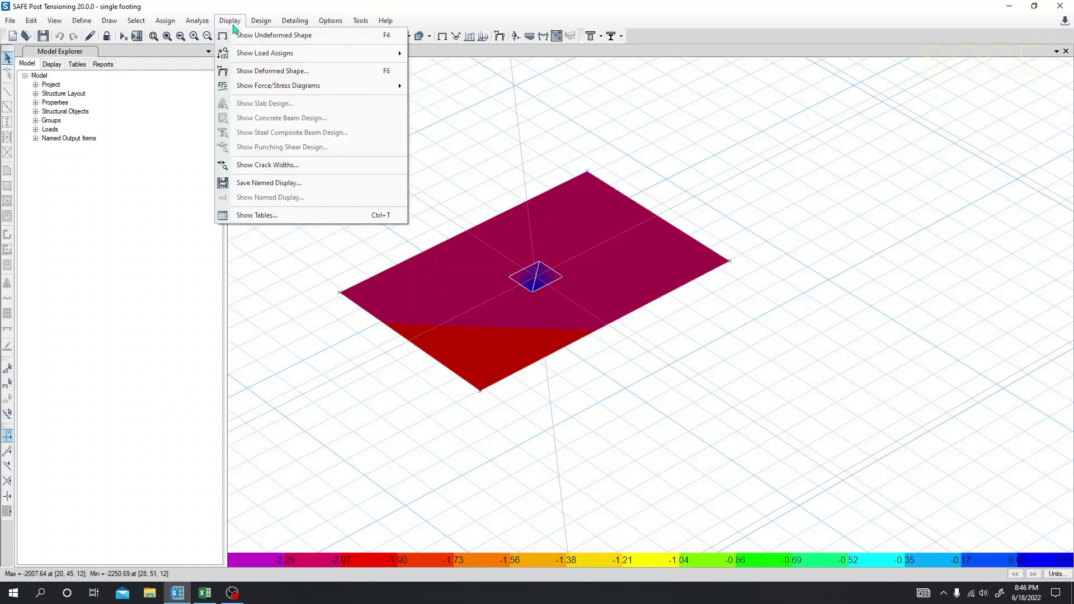
click(200, 24)
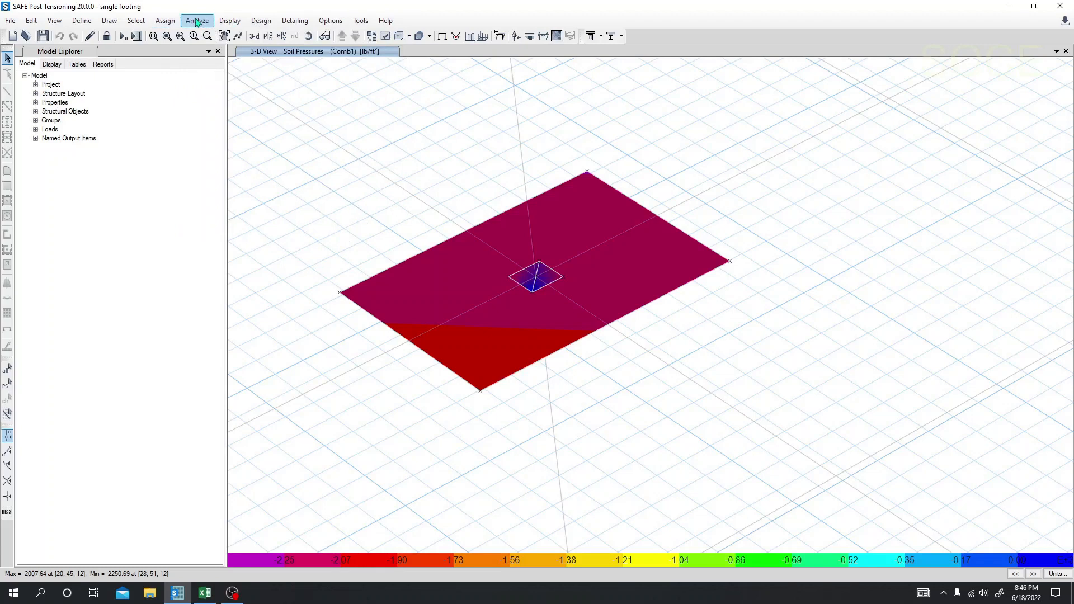
click(164, 23)
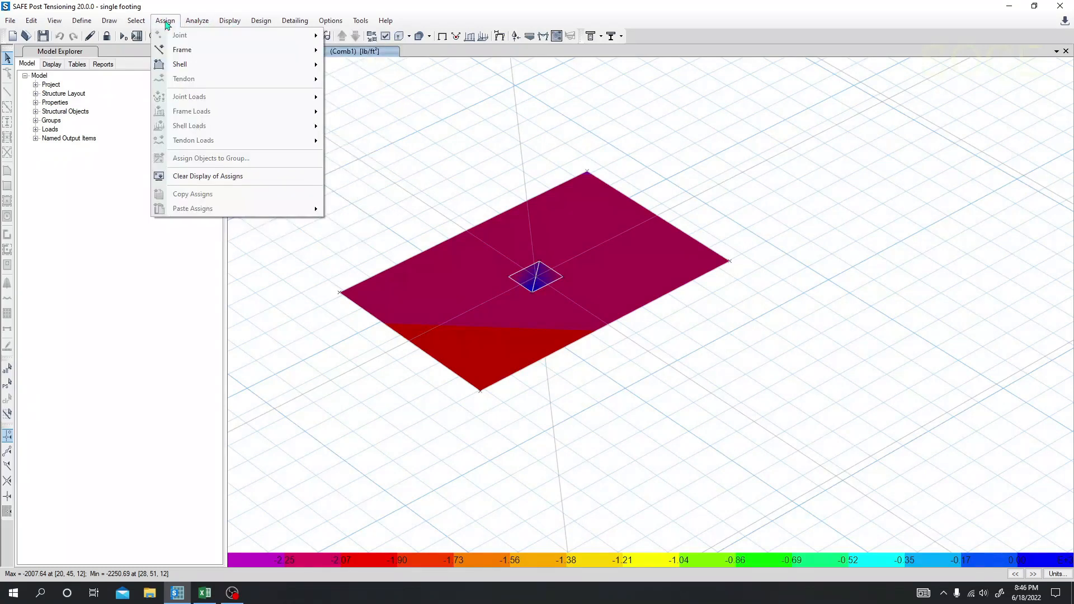
mouse_move(199, 28)
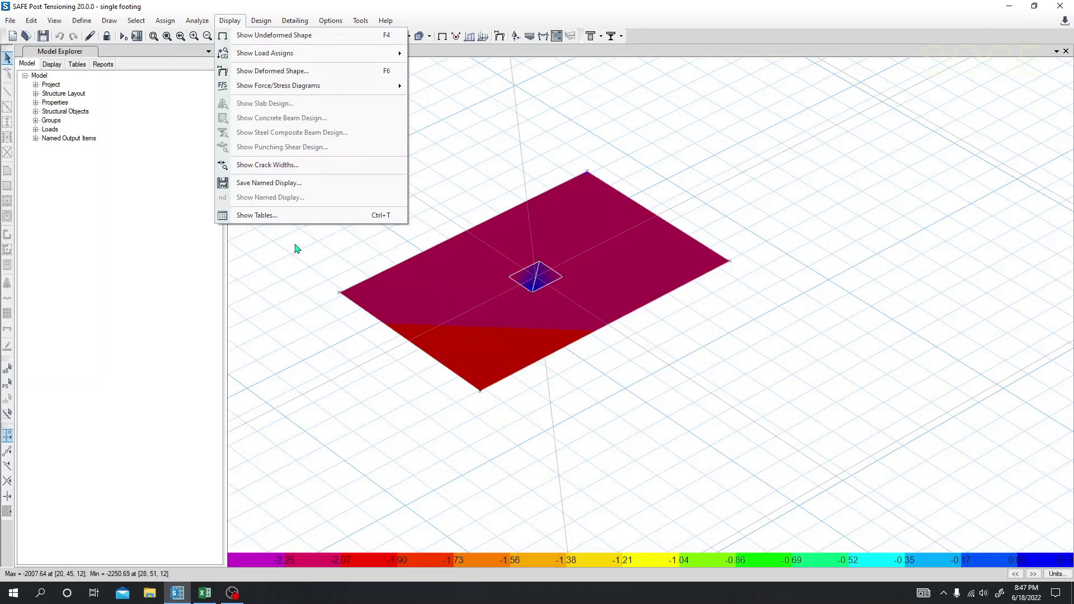
click(229, 21)
click(197, 20)
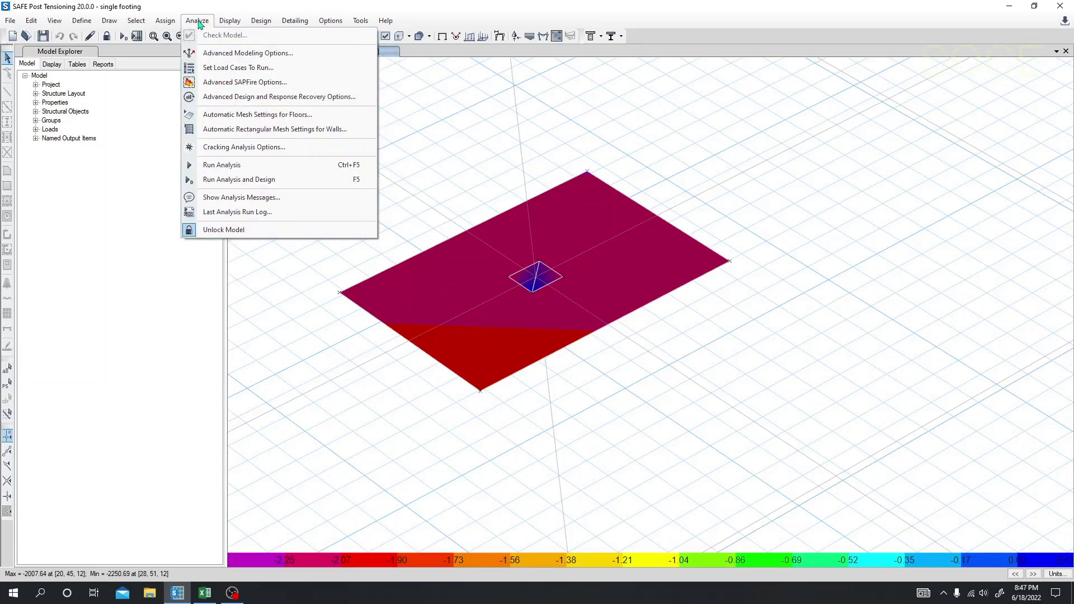
mouse_move(243, 24)
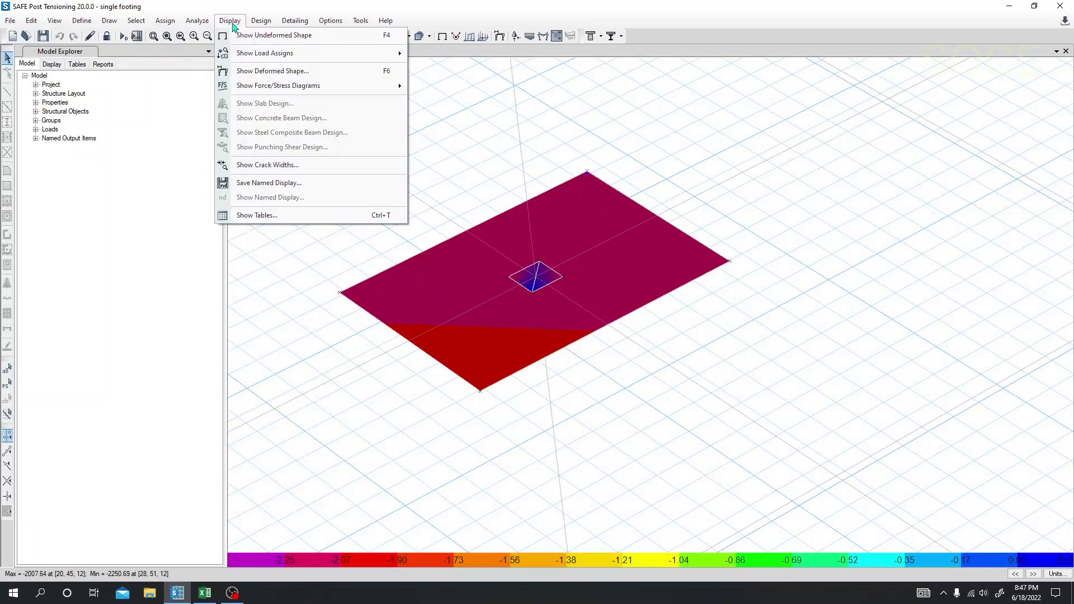
click(284, 255)
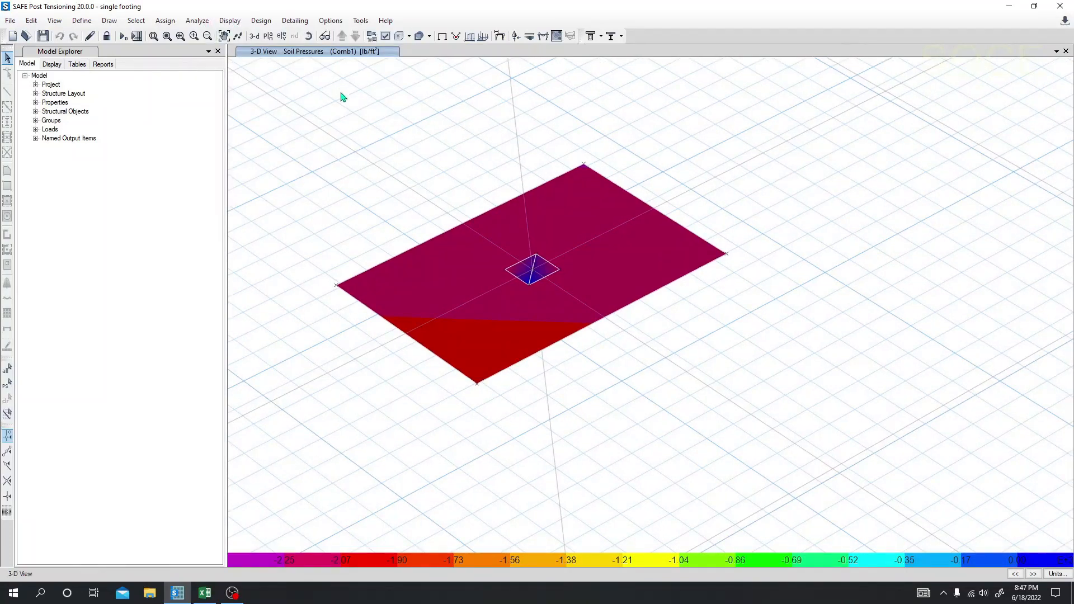
middle_drag(396, 146, 438, 136)
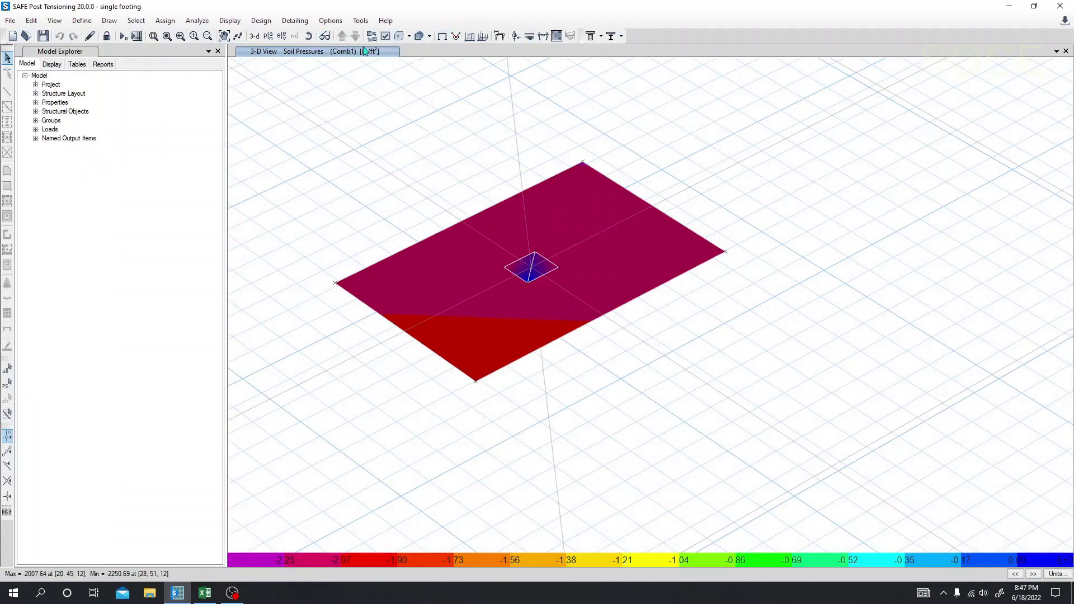
Show the footing's undeformed shape in the 3-D view.
click(442, 37)
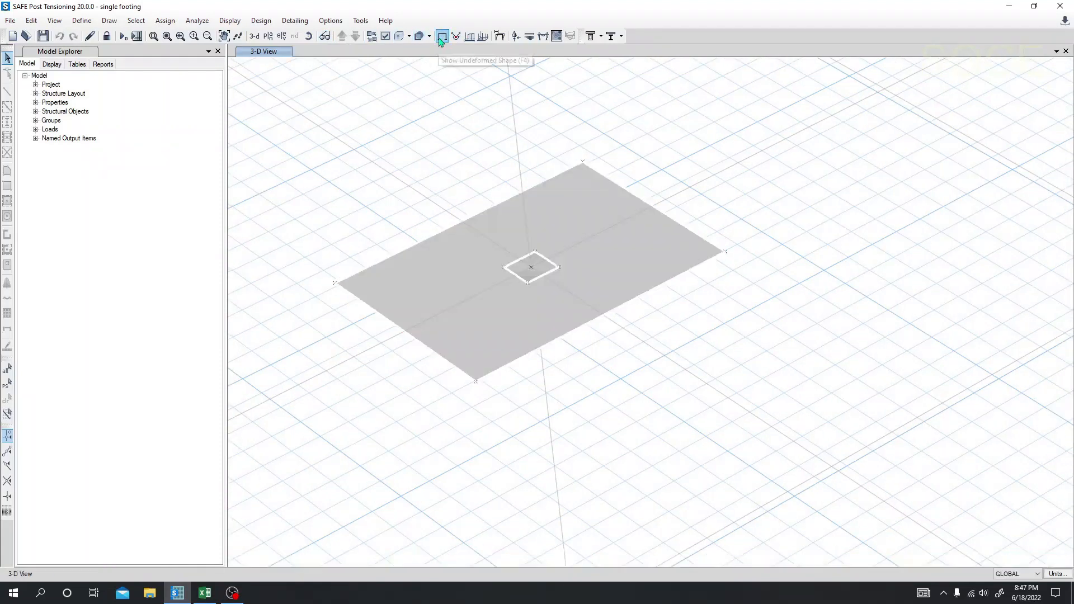
click(229, 20)
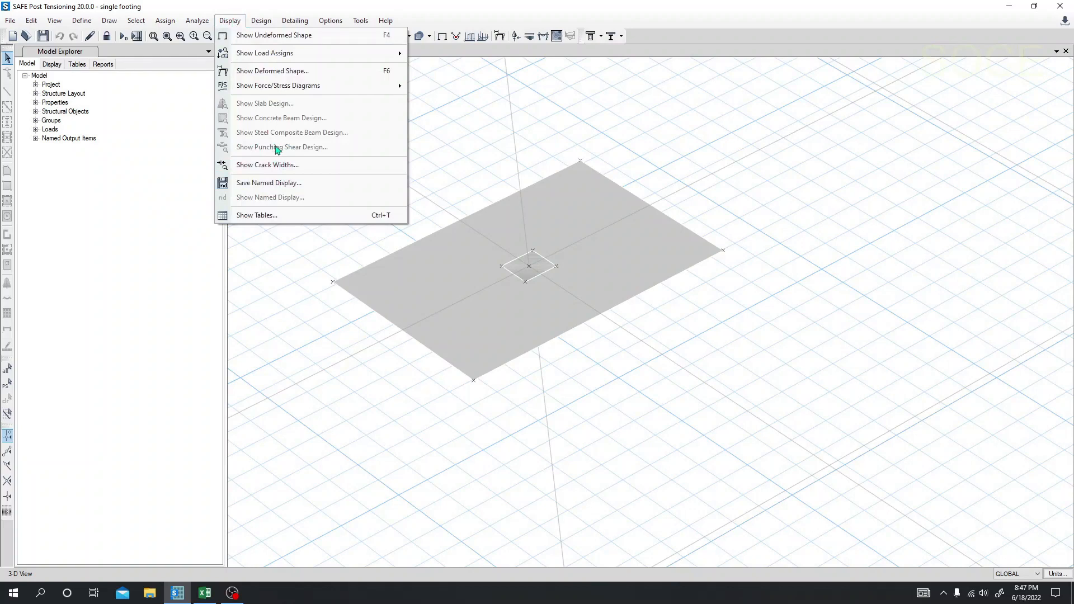
click(489, 134)
Run the concrete slab design check and display the punching shear design results.
click(261, 21)
mouse_move(283, 36)
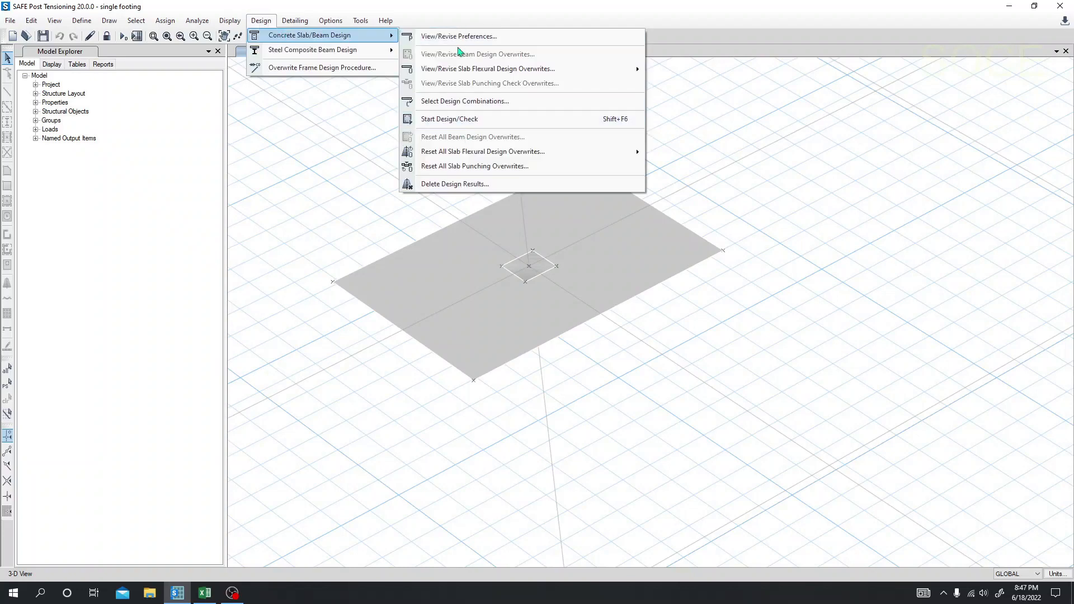
click(451, 119)
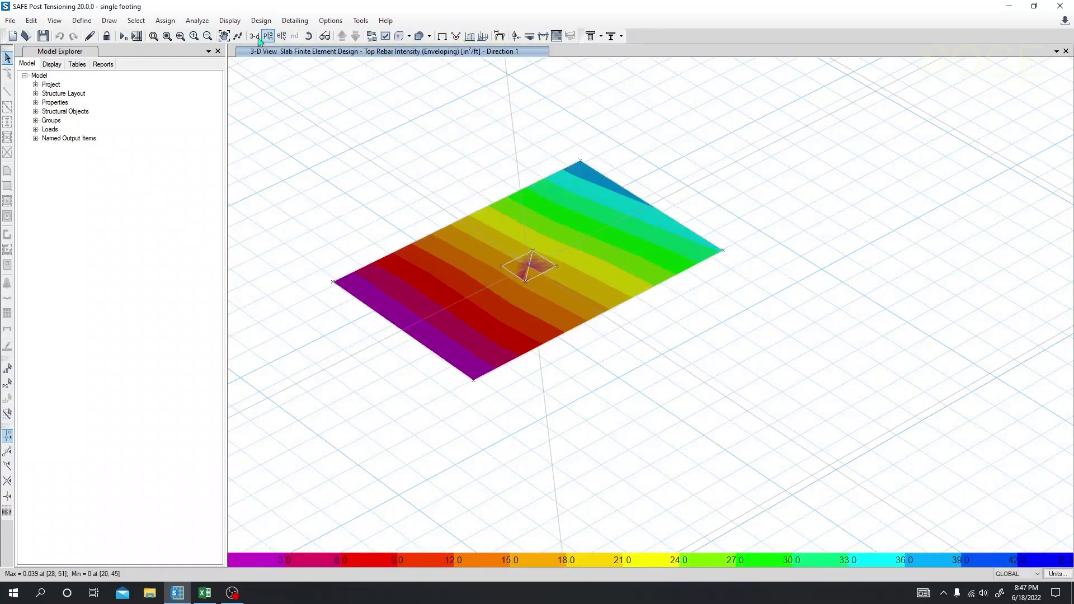
click(229, 20)
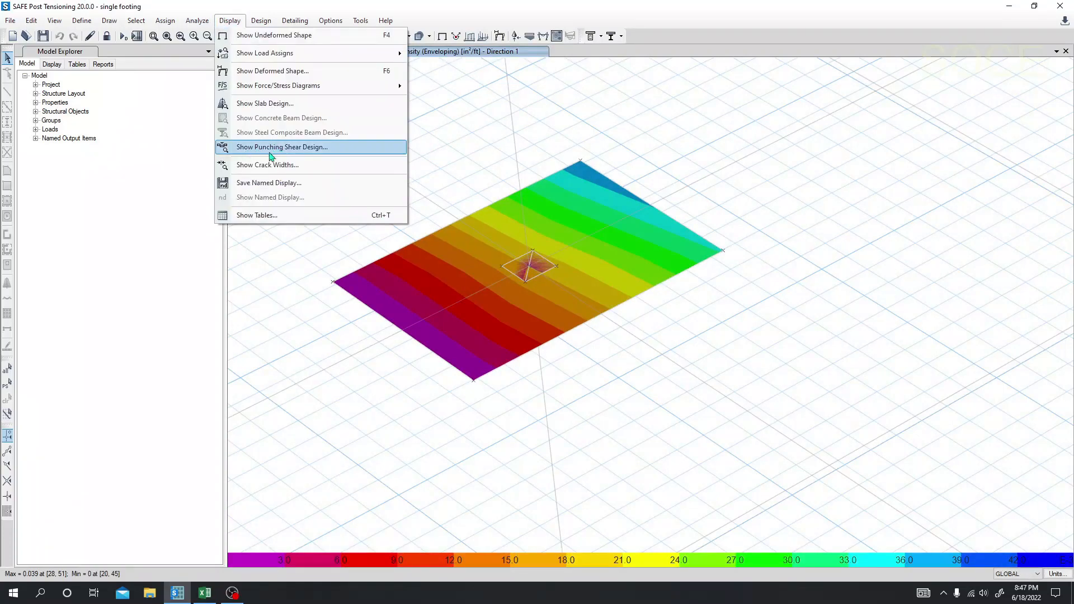
click(298, 149)
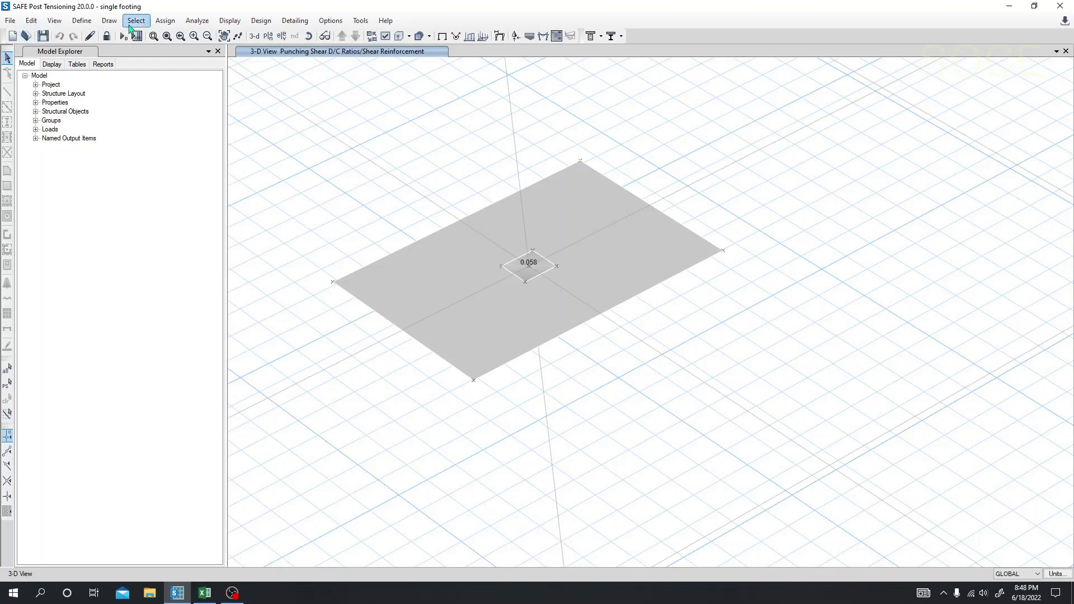
Unlock the analysed model for editing.
click(107, 41)
click(550, 338)
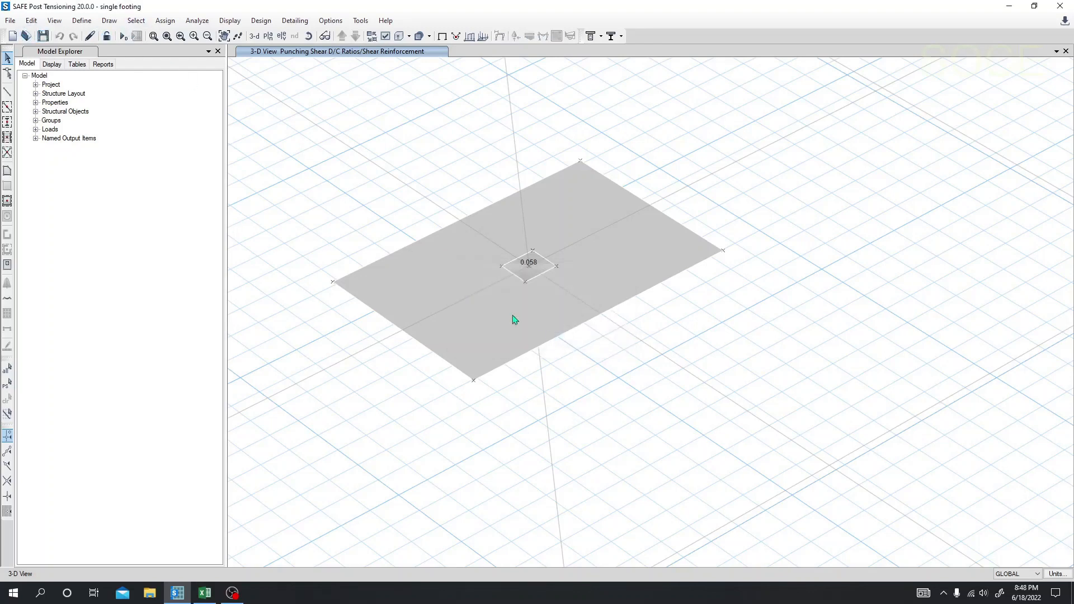
click(82, 22)
mouse_move(140, 53)
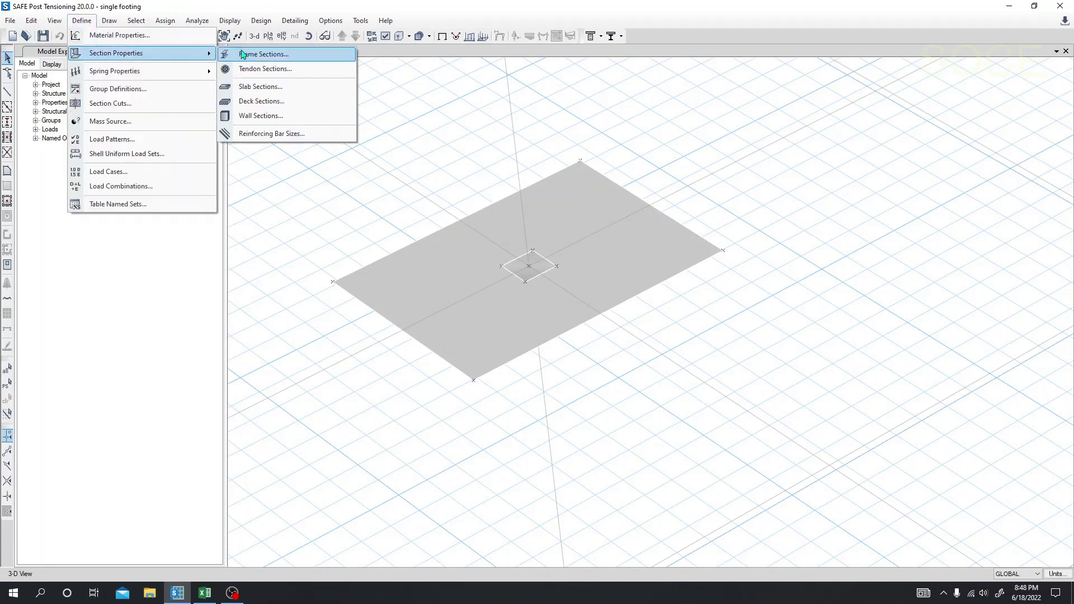
click(263, 54)
click(697, 147)
Set the thickness of the Footing 12" slab property to 8 in and rename it Footing 8".
click(81, 22)
mouse_move(106, 54)
click(266, 93)
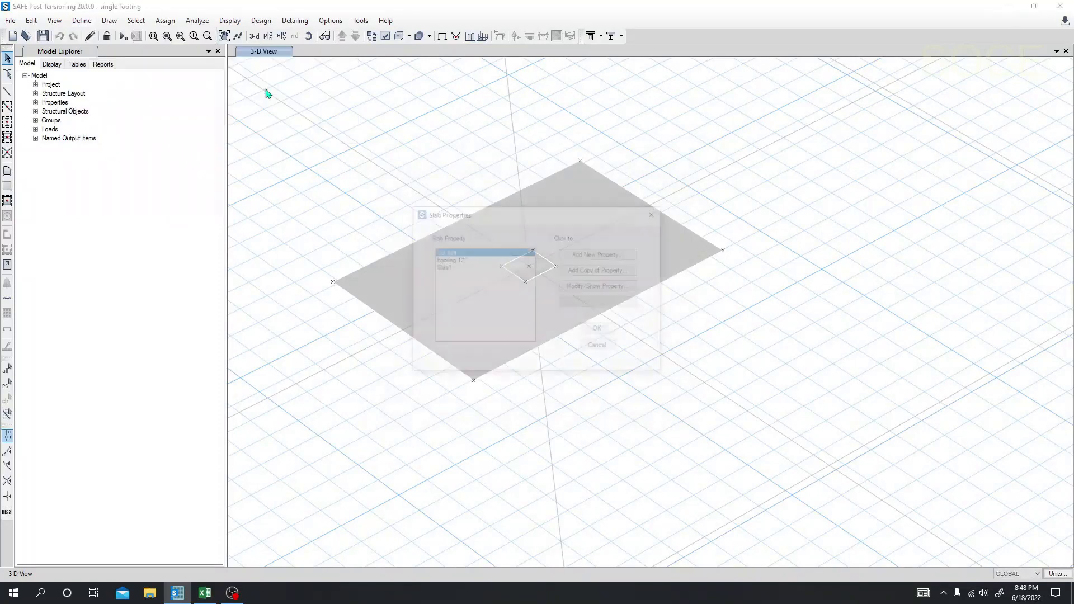
drag(453, 211, 178, 167)
double_click(204, 214)
double_click(622, 320)
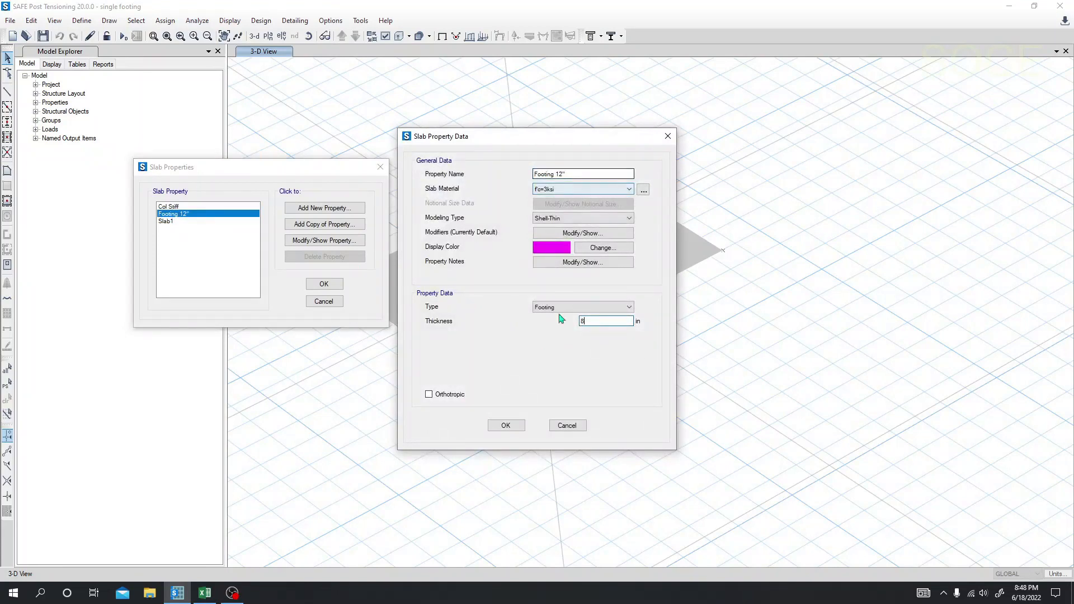
double_click(558, 174)
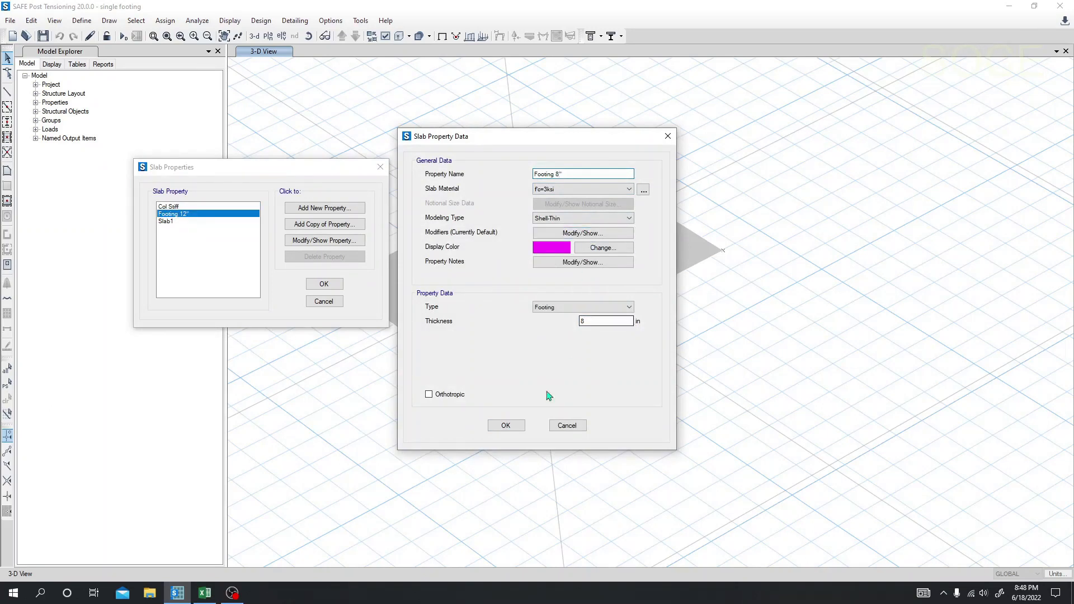
click(506, 425)
Set the thickness of the Col Stiff slab property to 8 in and accept the slab property changes.
double_click(169, 206)
double_click(590, 321)
text(8)
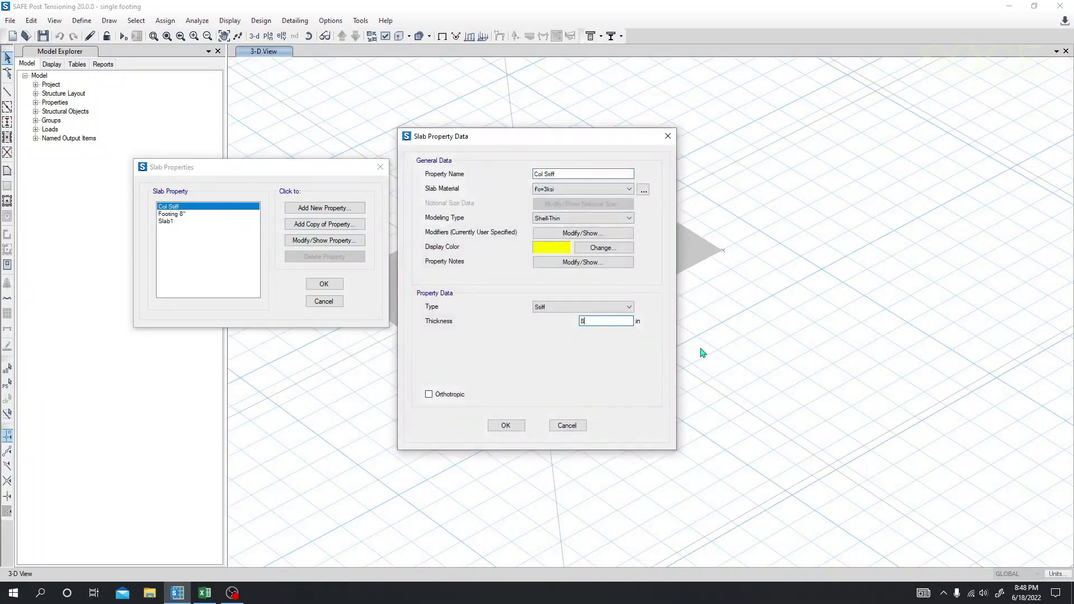
click(556, 173)
click(503, 426)
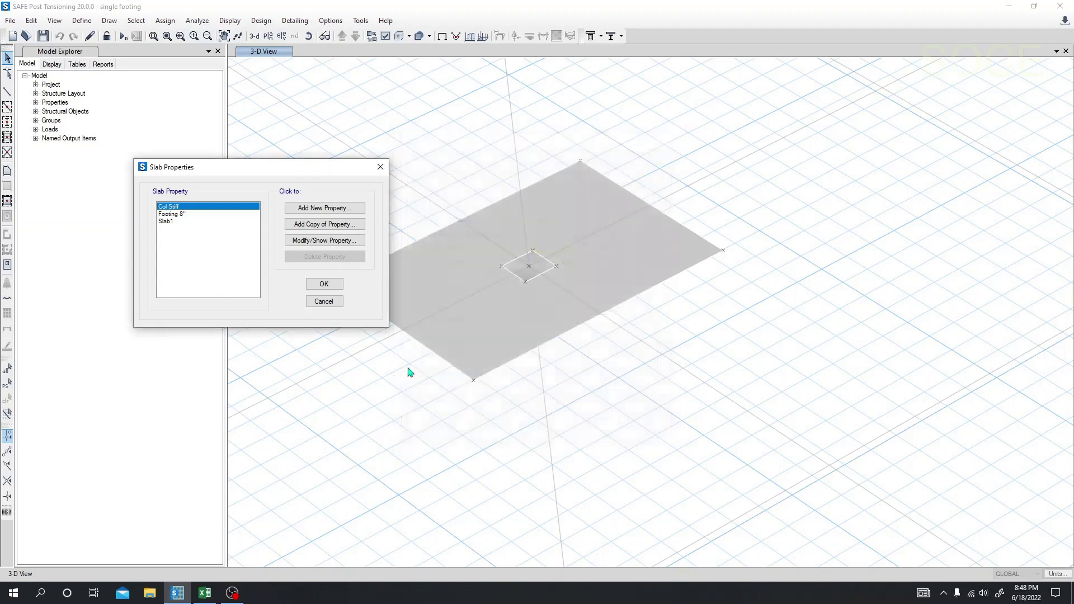
click(323, 284)
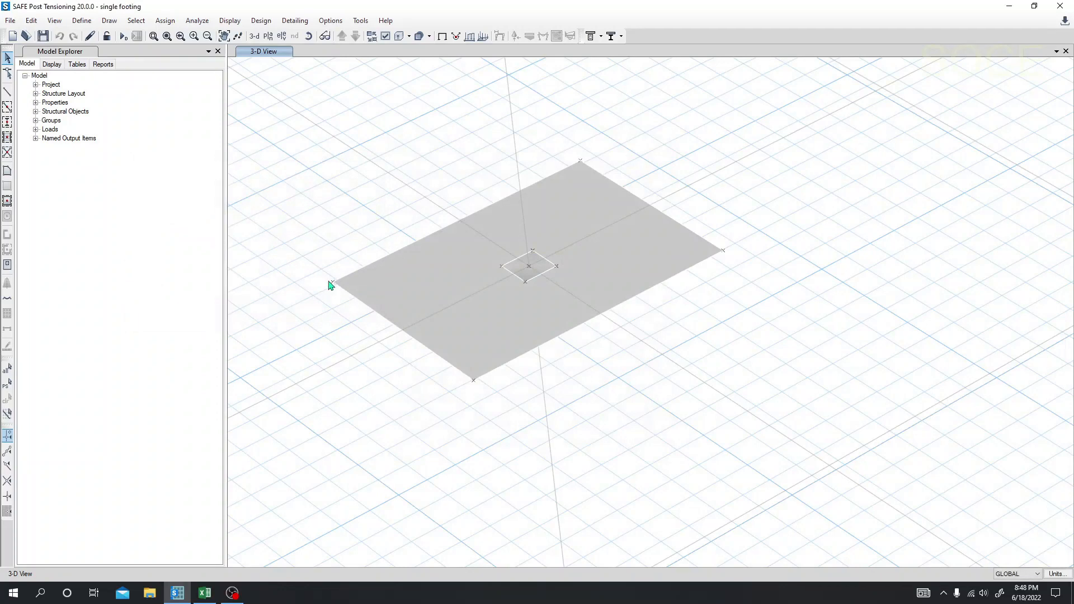
Show the footing as an extruded solid in the 3-D view and inspect its thickness.
click(399, 36)
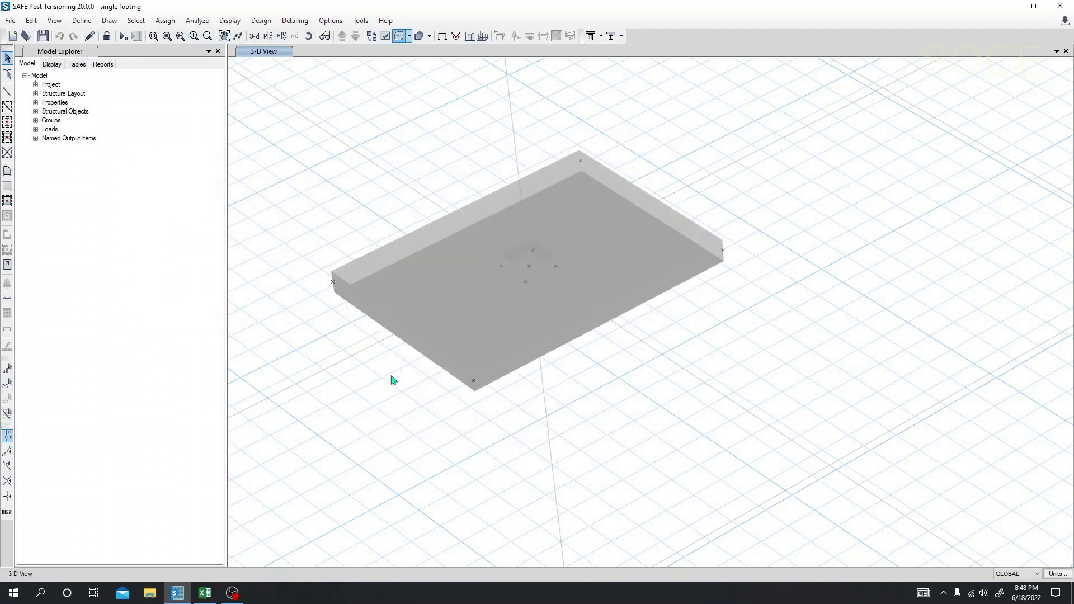
shift+middle_drag(521, 440, 578, 427)
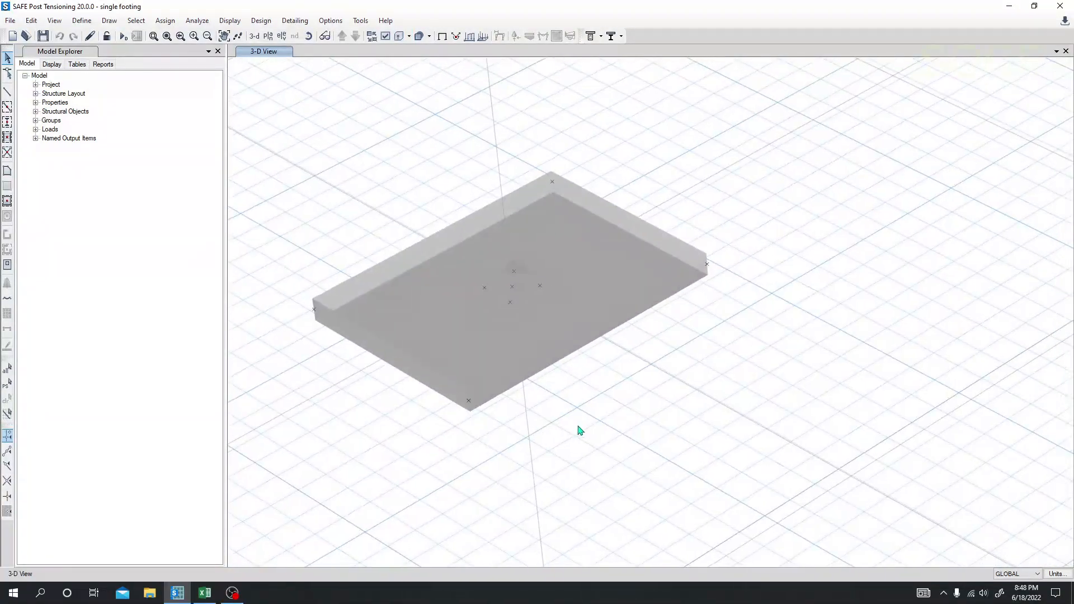
middle_drag(419, 176, 410, 170)
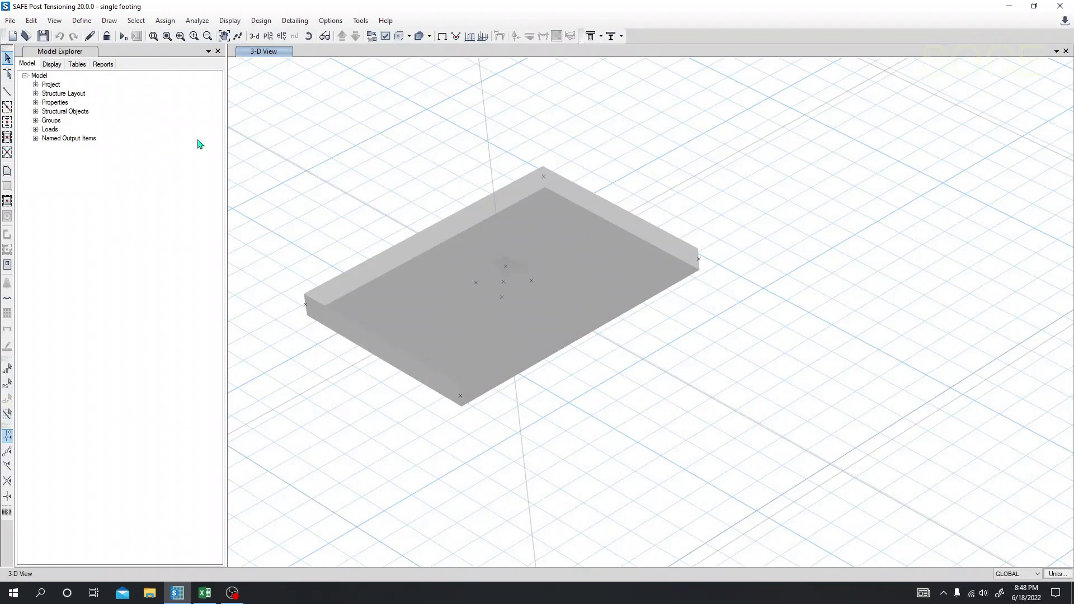
Rerun the analysis and display the deformed shape for the load combination Comb1.
click(123, 36)
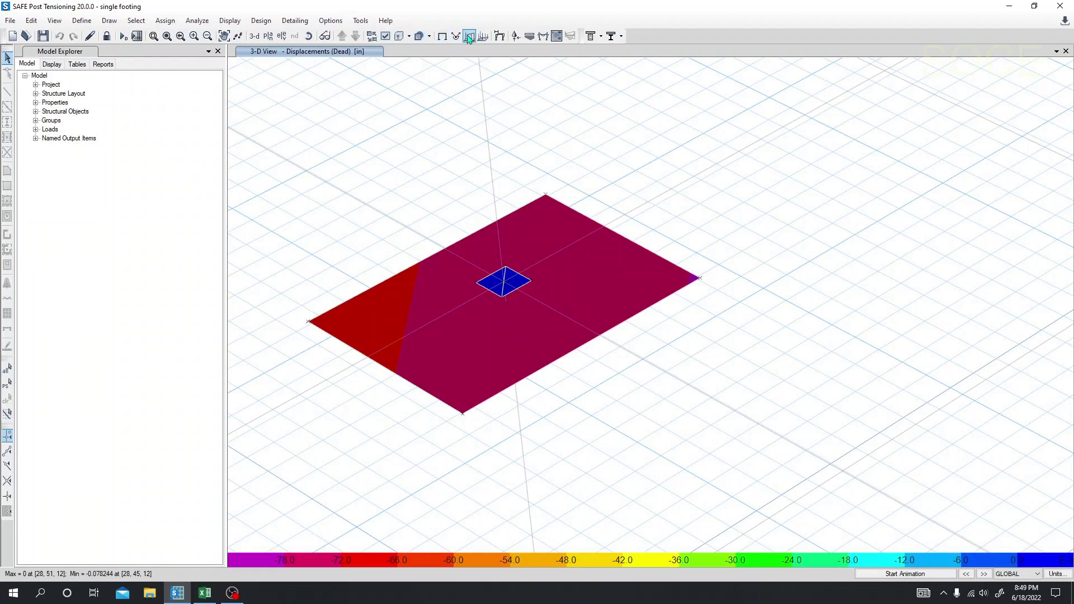
click(499, 36)
drag(481, 118, 142, 68)
click(174, 107)
click(252, 393)
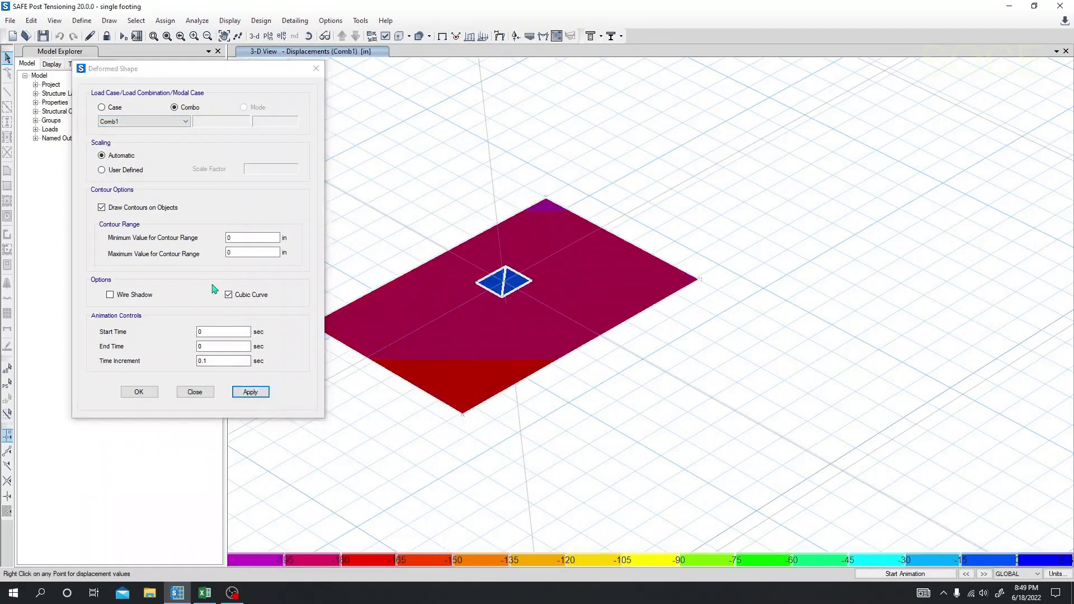
Turn on the wire shadow for the Comb1 deformed shape display.
drag(197, 77, 142, 70)
click(54, 287)
click(204, 385)
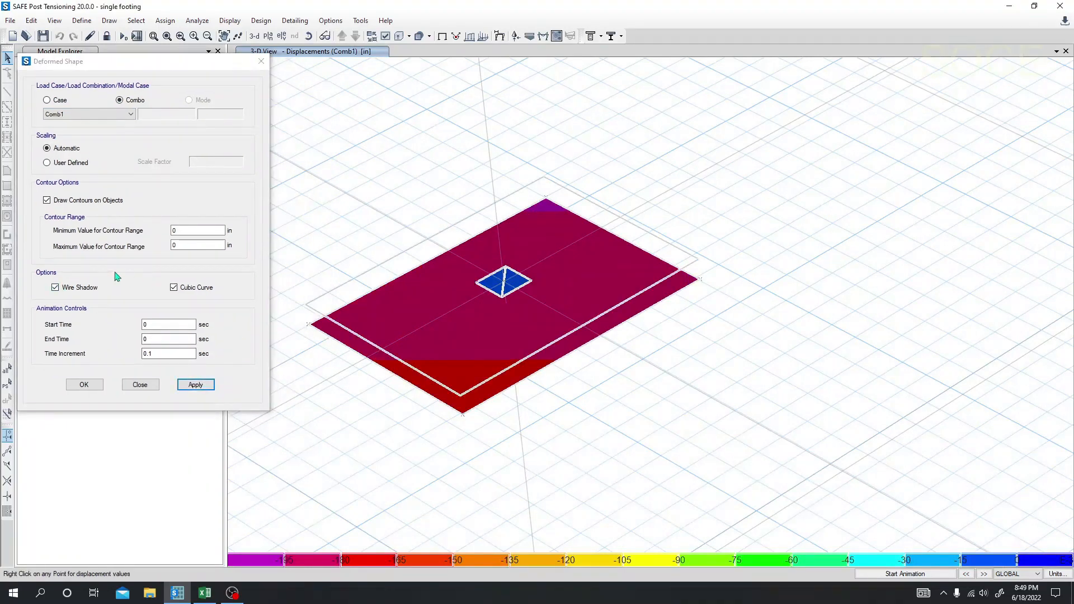
Turn off the wire shadow on the Comb1 deformed shape and check the displacement at the footing's front corner.
click(54, 287)
click(204, 385)
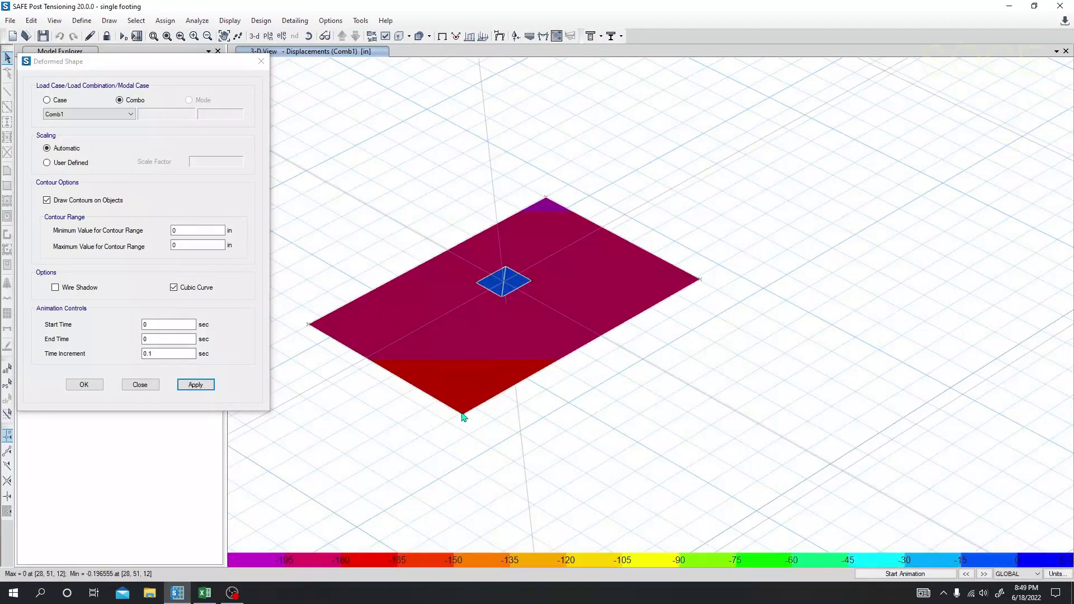
middle_drag(474, 361, 489, 341)
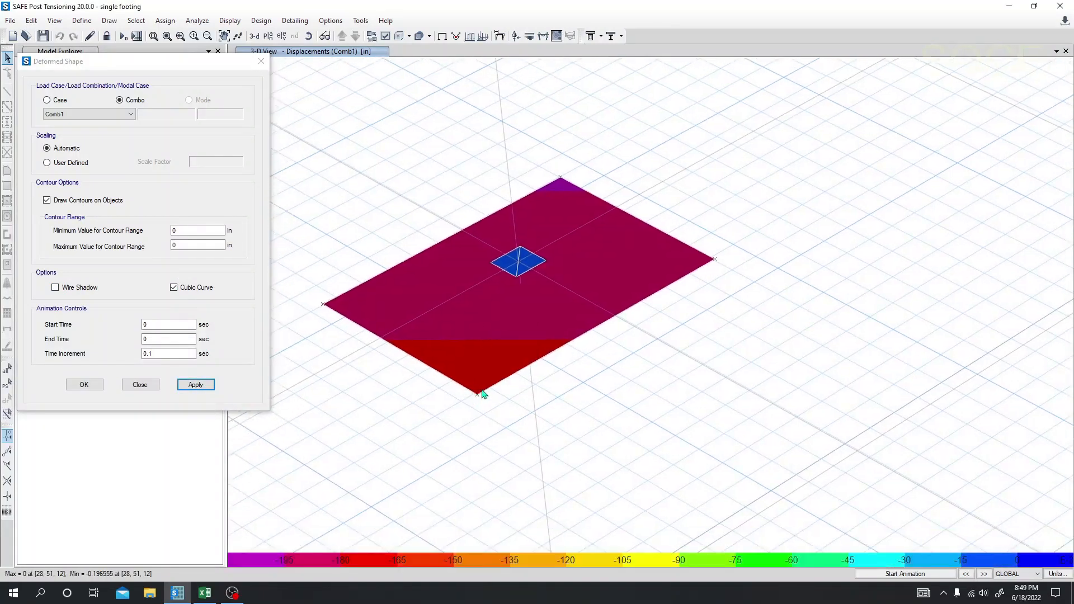
right_click(480, 396)
click(261, 61)
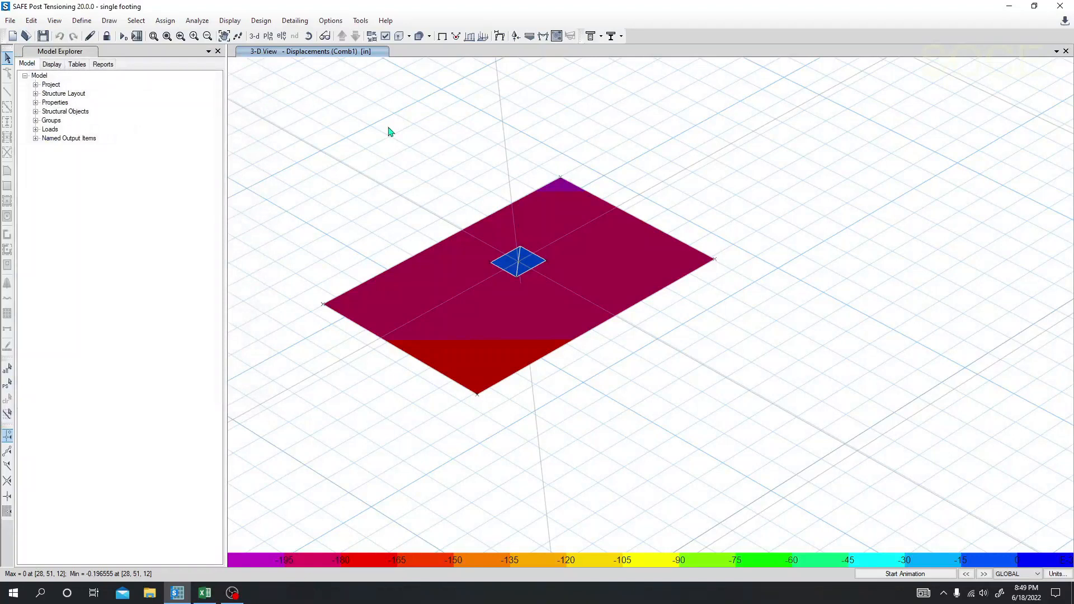
Display the soil pressure for the combination Comb1 as filled contours on the undeformed shape.
click(529, 36)
drag(262, 111, 256, 94)
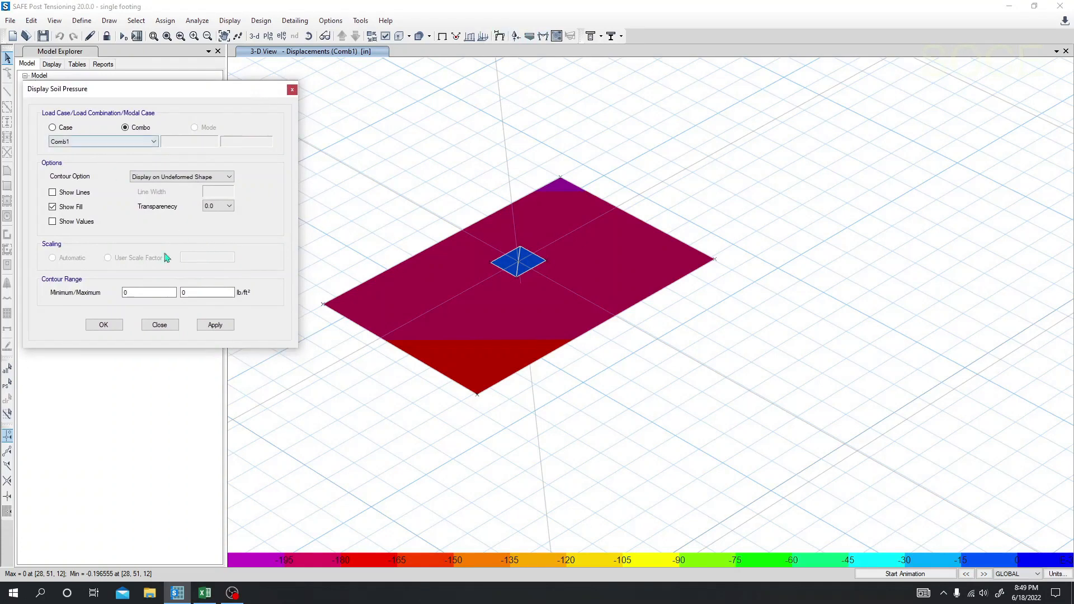
click(207, 329)
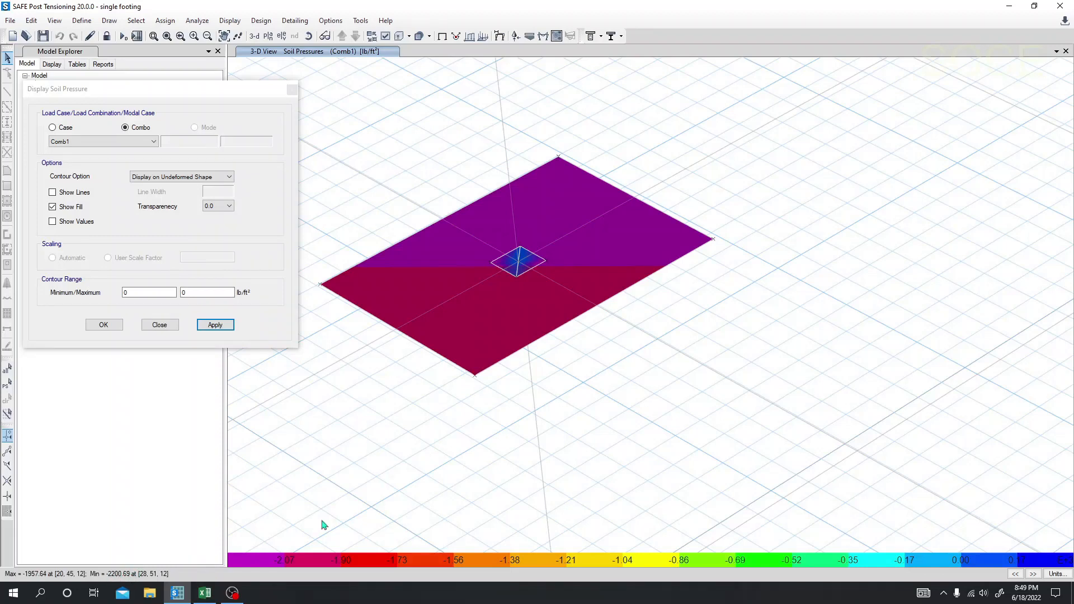
drag(197, 89, 214, 88)
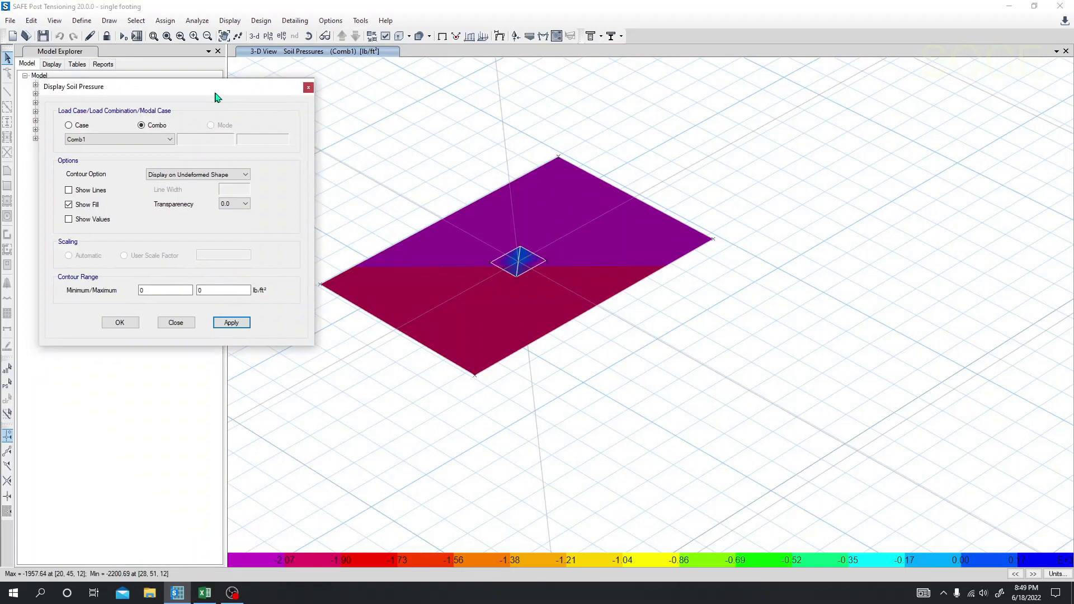
click(309, 89)
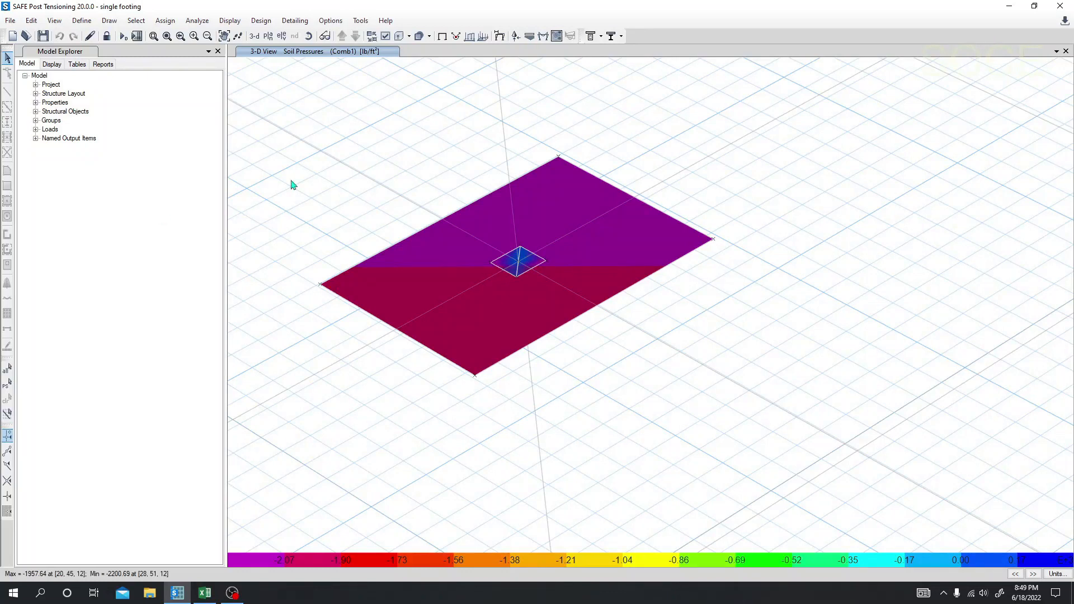
Unlock the model and show the footing in the Story1 plan view.
click(106, 35)
click(549, 338)
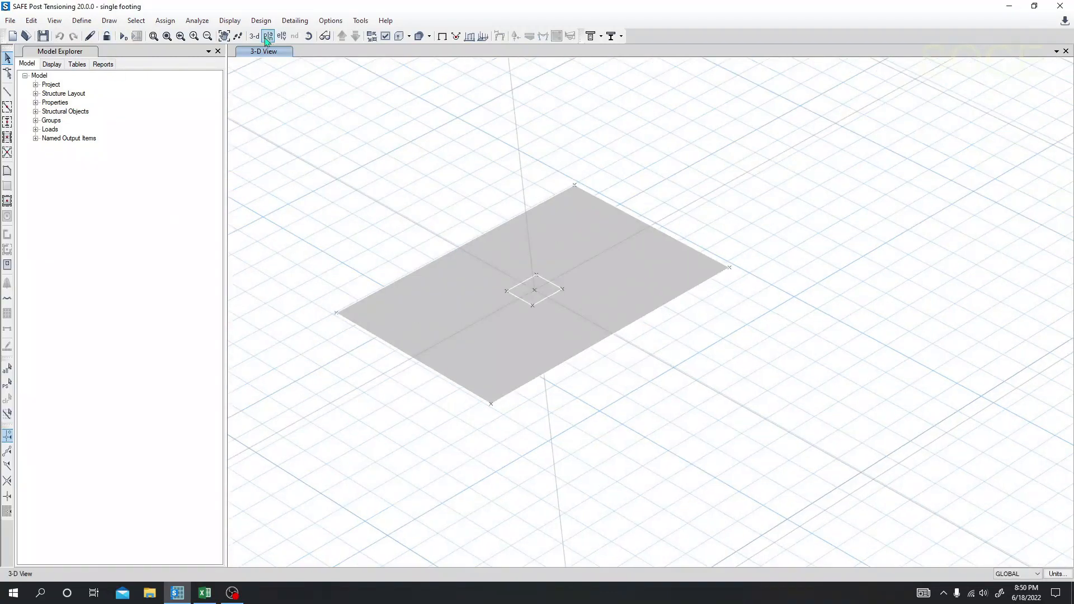
click(268, 36)
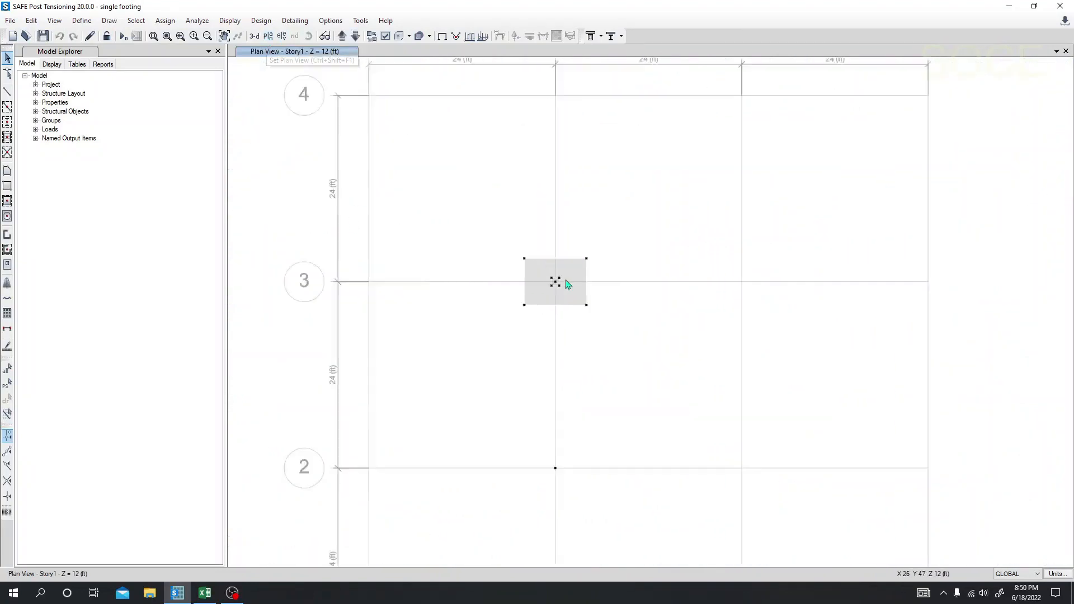
scroll(529, 279, up, 1)
scroll(528, 279, up, 1)
scroll(458, 254, down, 1)
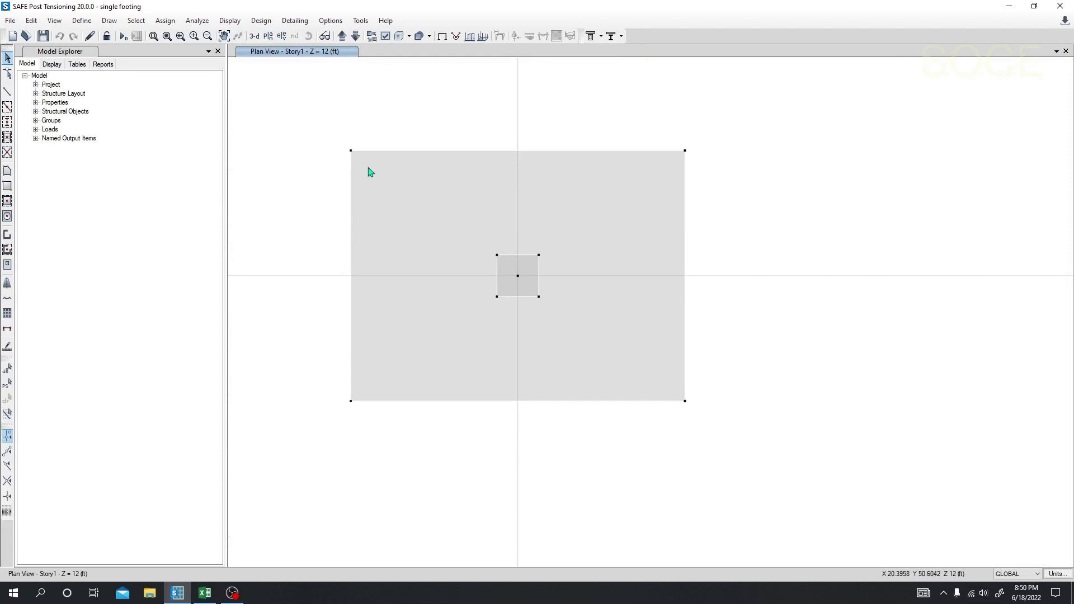
Draw a joint offset 12 in in X and -12 in in Y from the footing's upper-left corner.
click(110, 21)
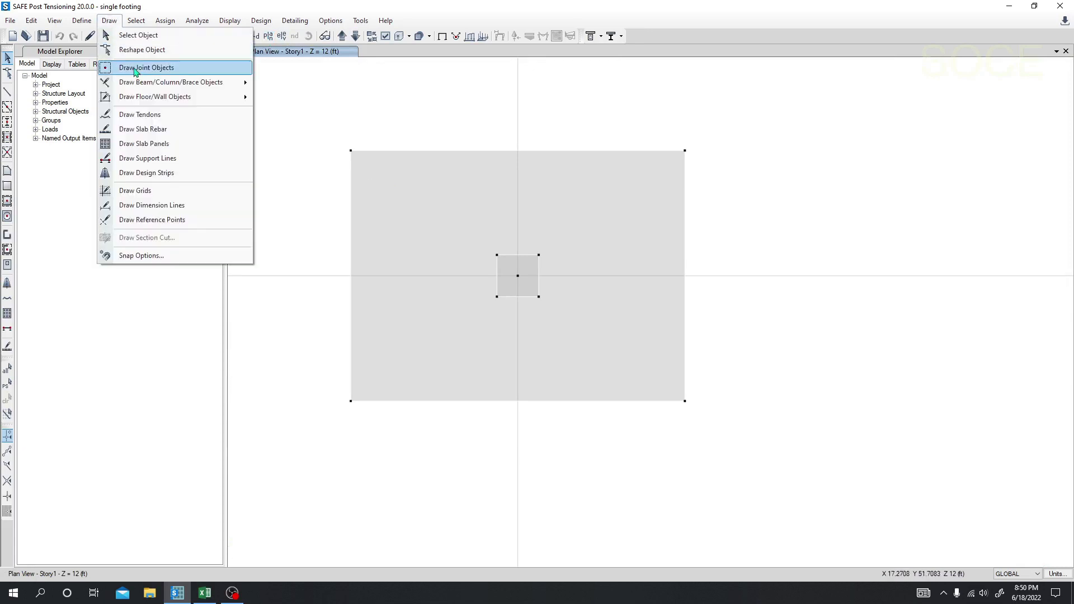
click(135, 70)
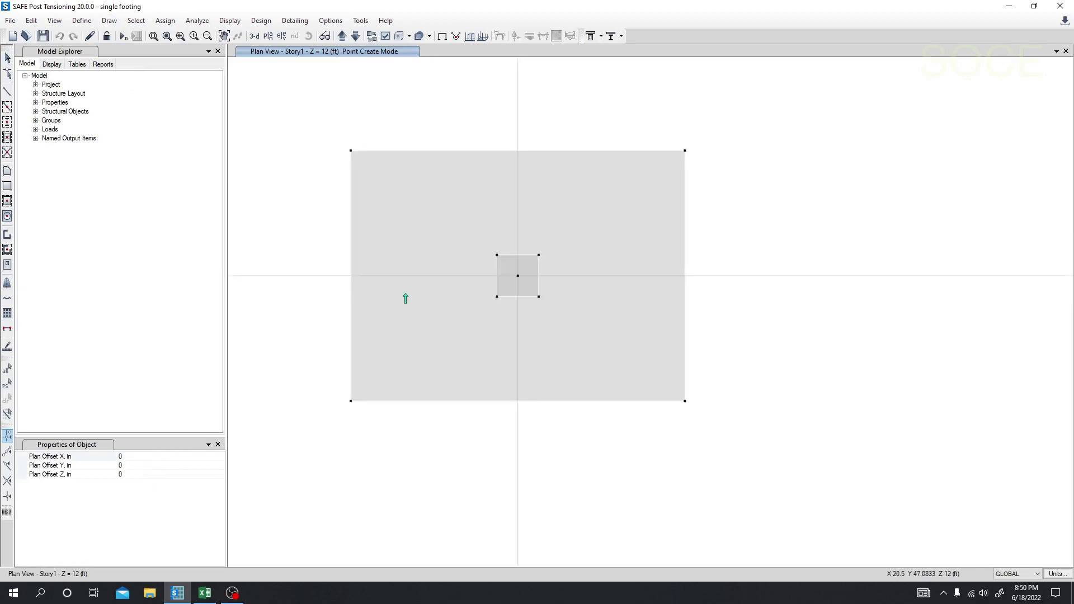
click(141, 458)
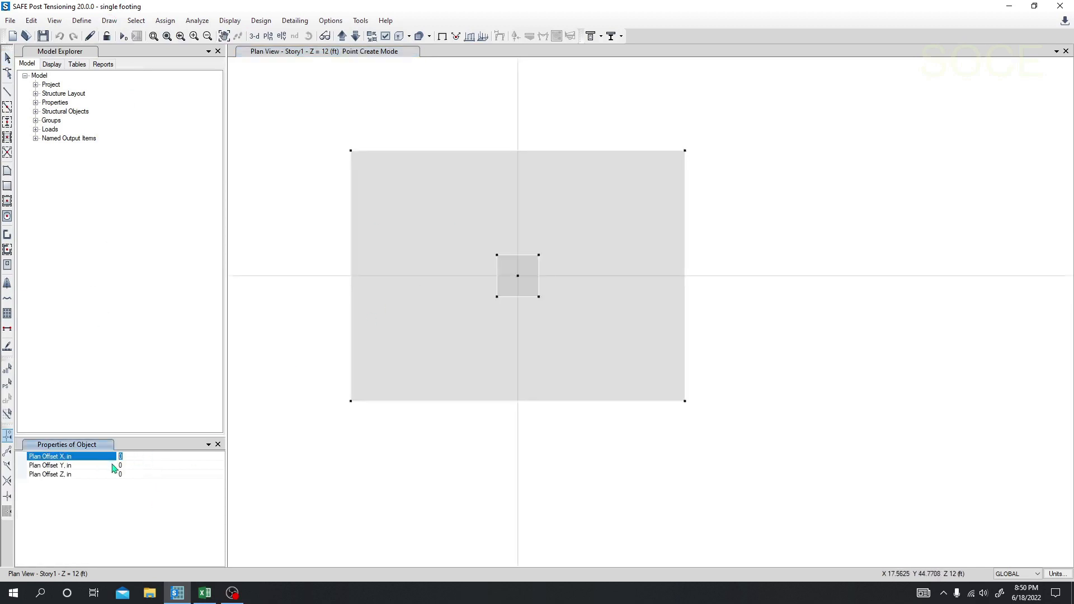
click(140, 466)
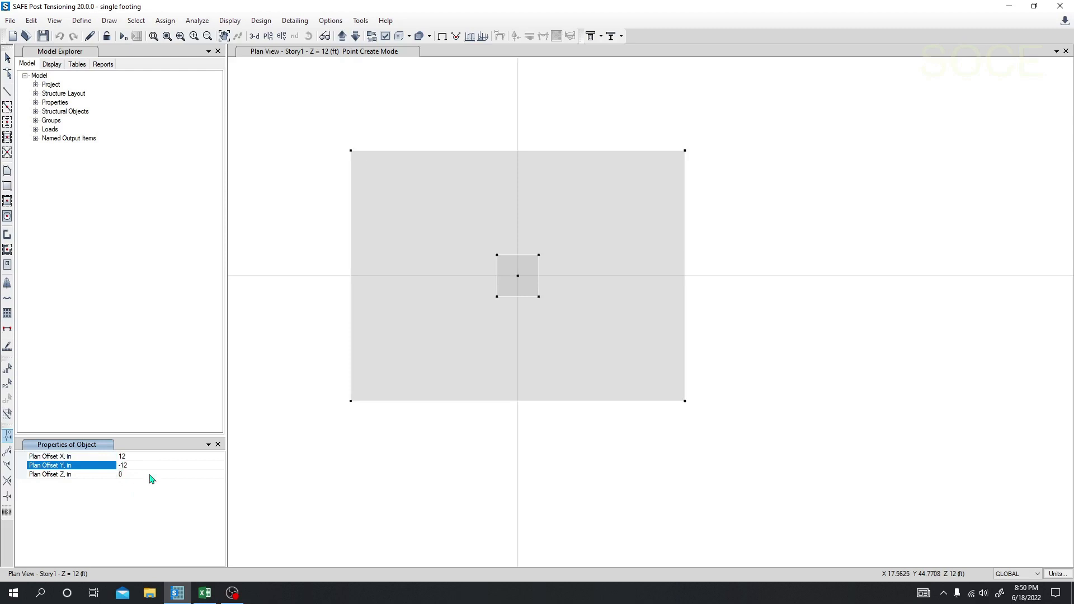
click(350, 151)
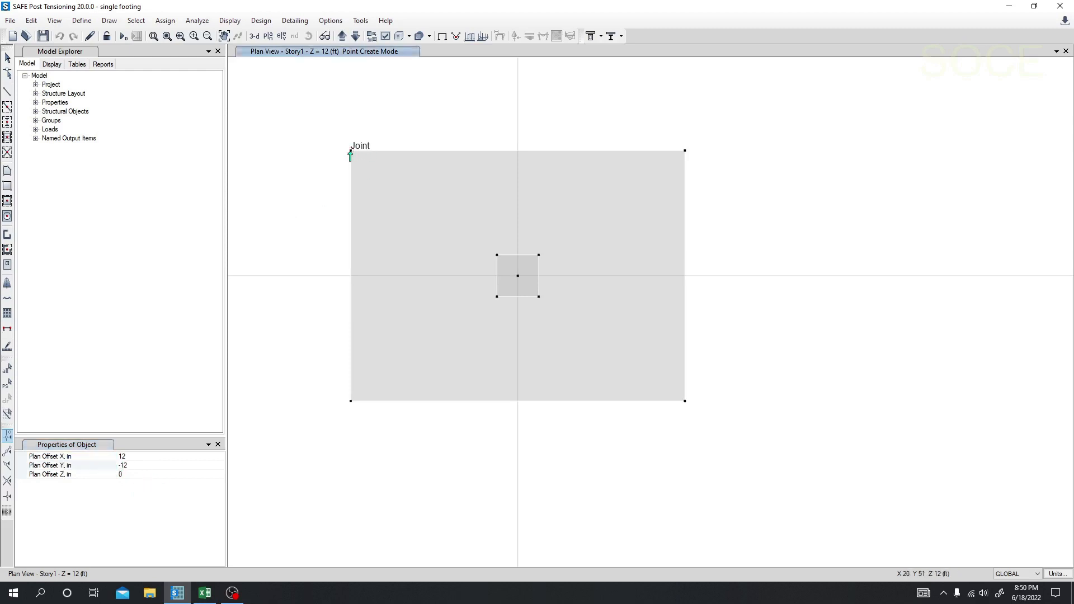
click(271, 38)
scroll(592, 273, up, 4)
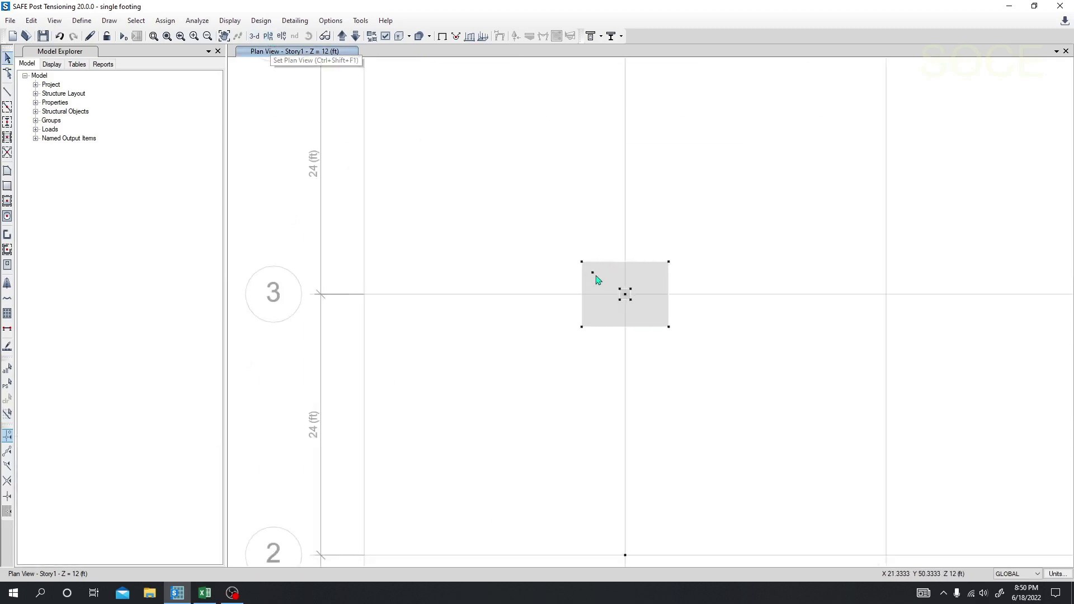
middle_drag(438, 274, 312, 219)
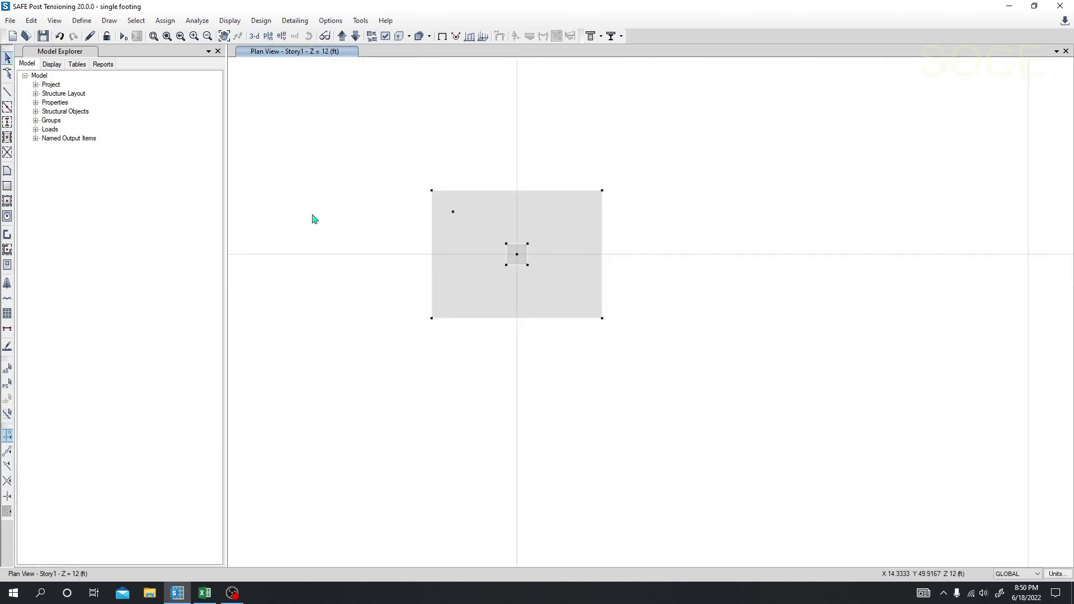
Draw a joint offset 12 in in both X and Y from the footing's lower-left corner.
click(82, 20)
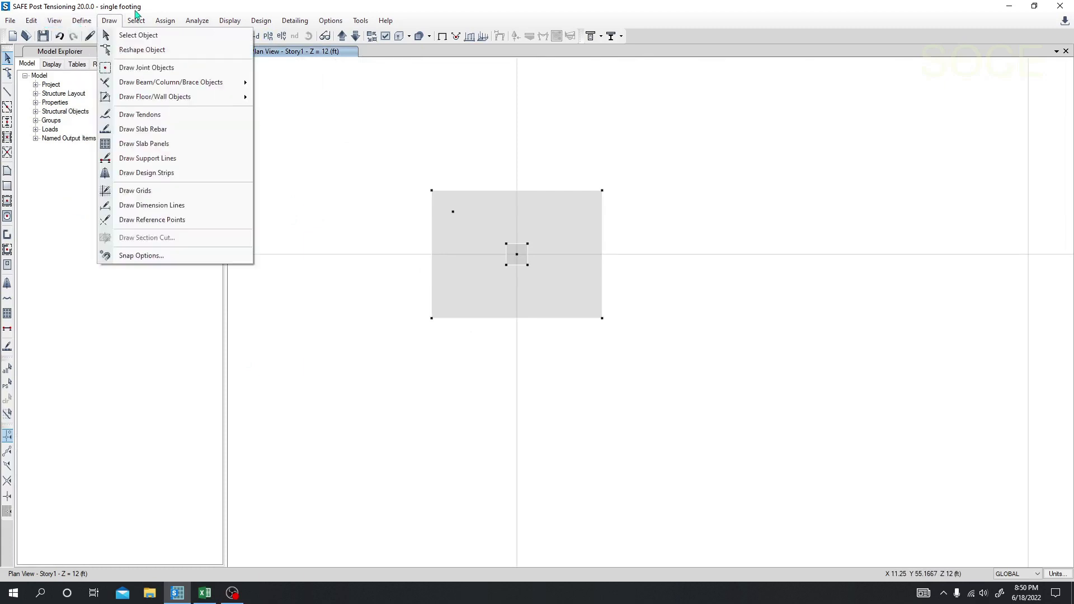
click(117, 67)
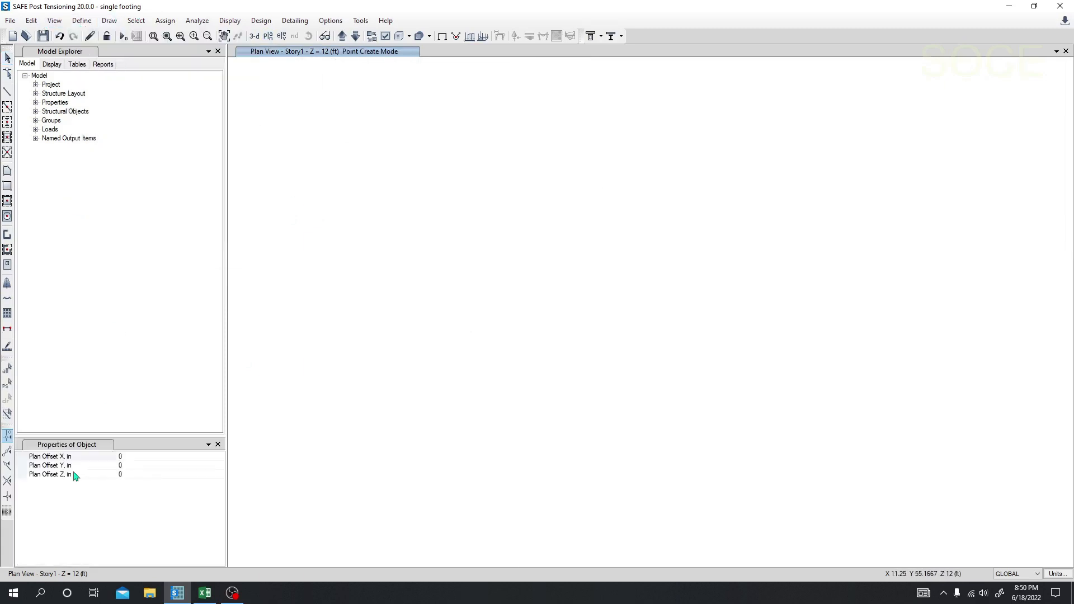
click(137, 456)
click(144, 465)
click(138, 457)
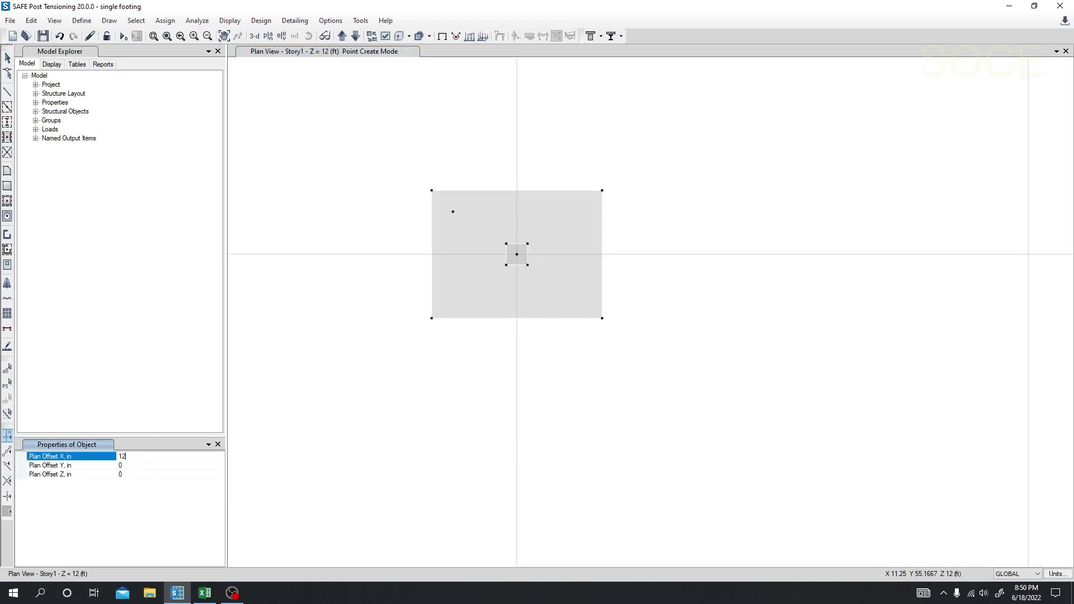
click(141, 465)
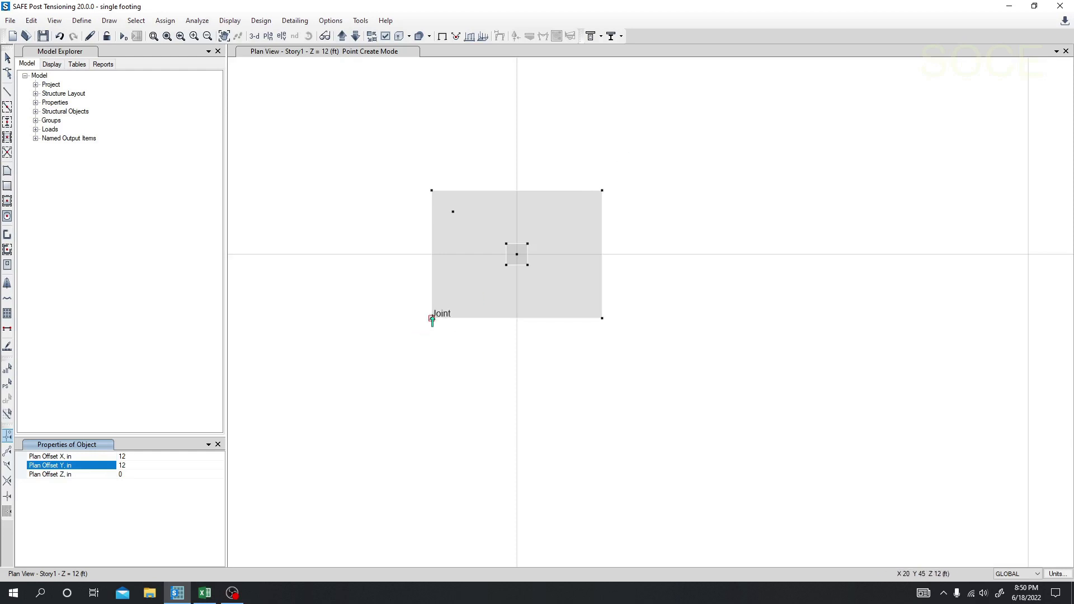
click(432, 317)
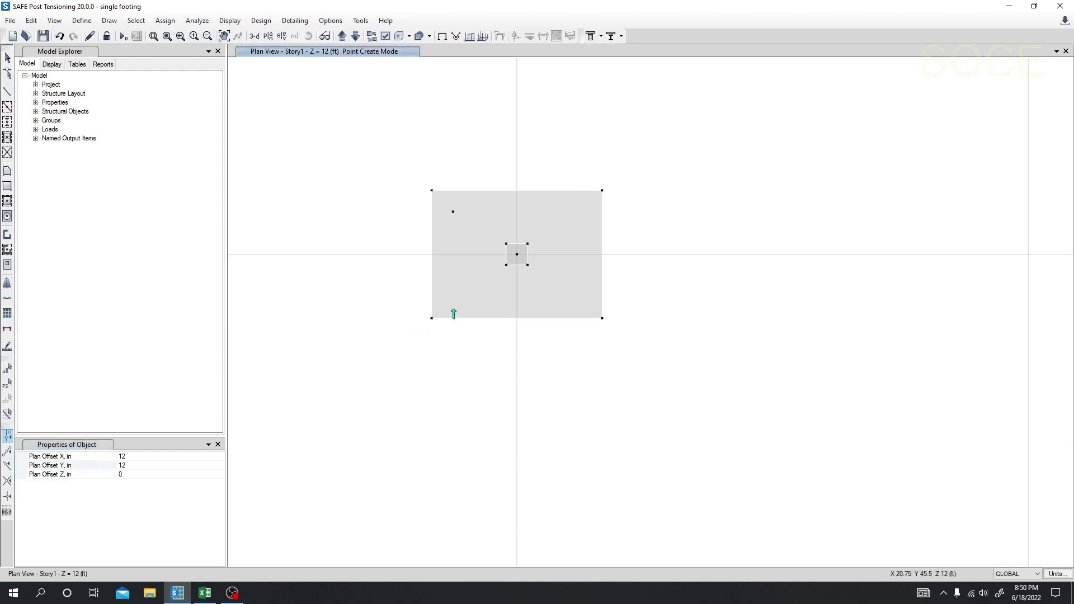
Draw a joint offset -12 in in X and 12 in in Y from the footing's lower-right corner.
click(119, 456)
click(121, 466)
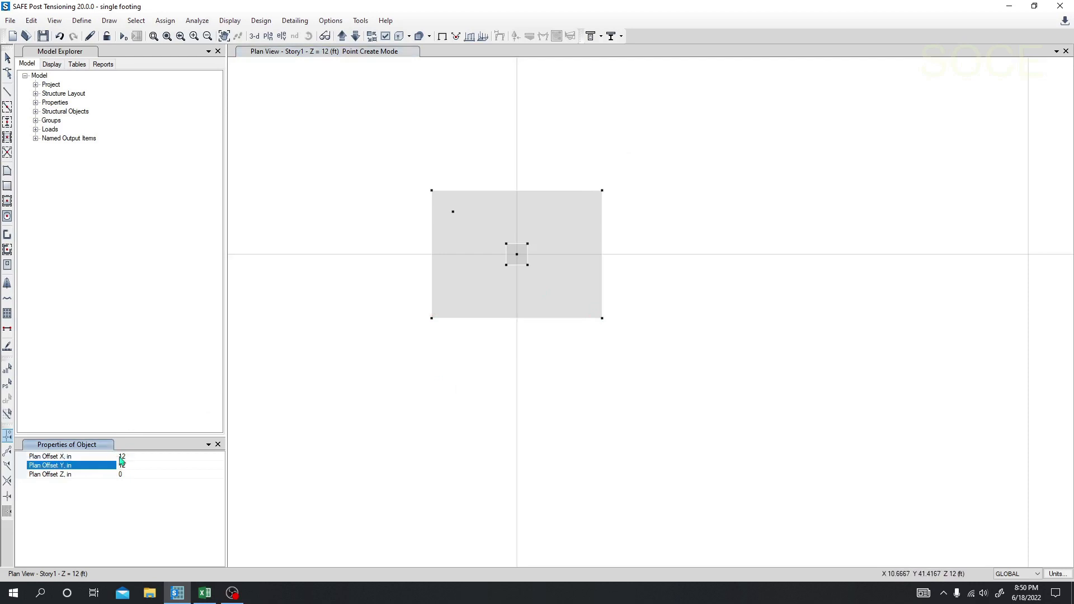
click(120, 455)
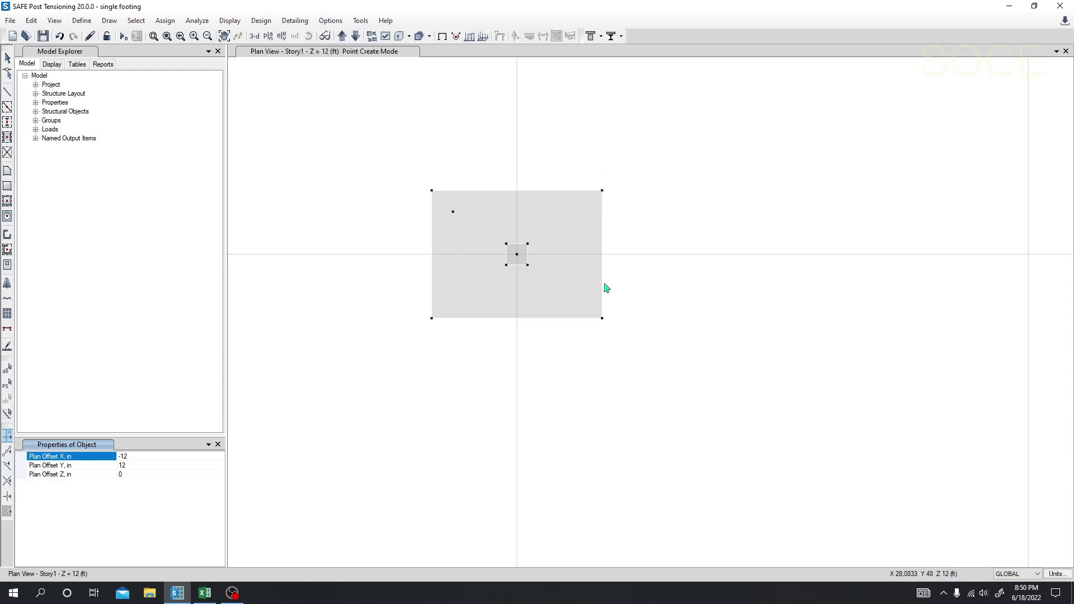
click(602, 318)
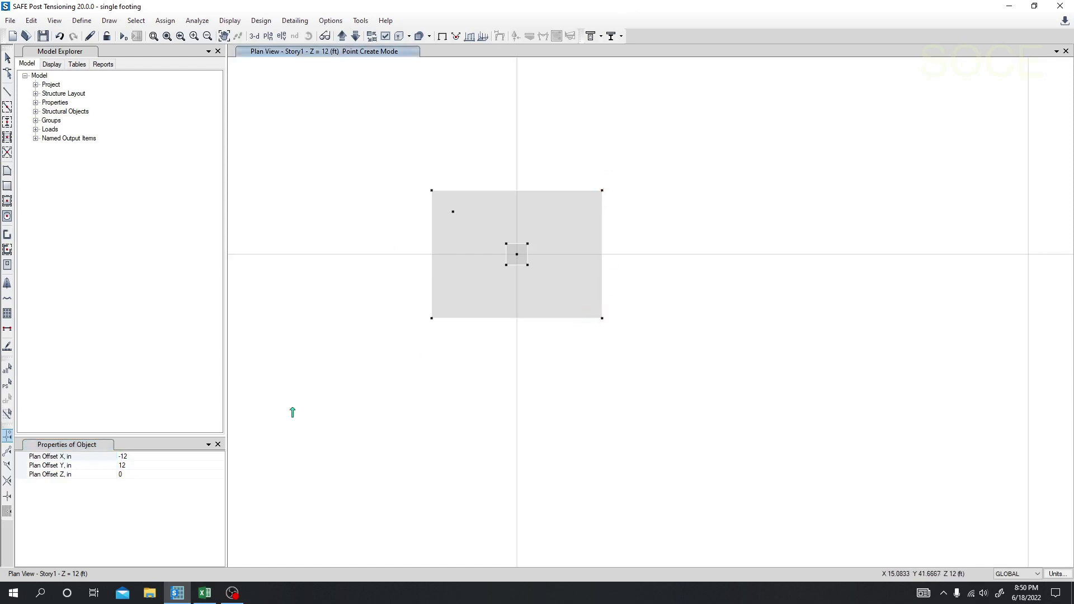
Draw a joint offset -12 in in both X and Y from the footing's upper-right corner and redisplay the plan view.
click(123, 465)
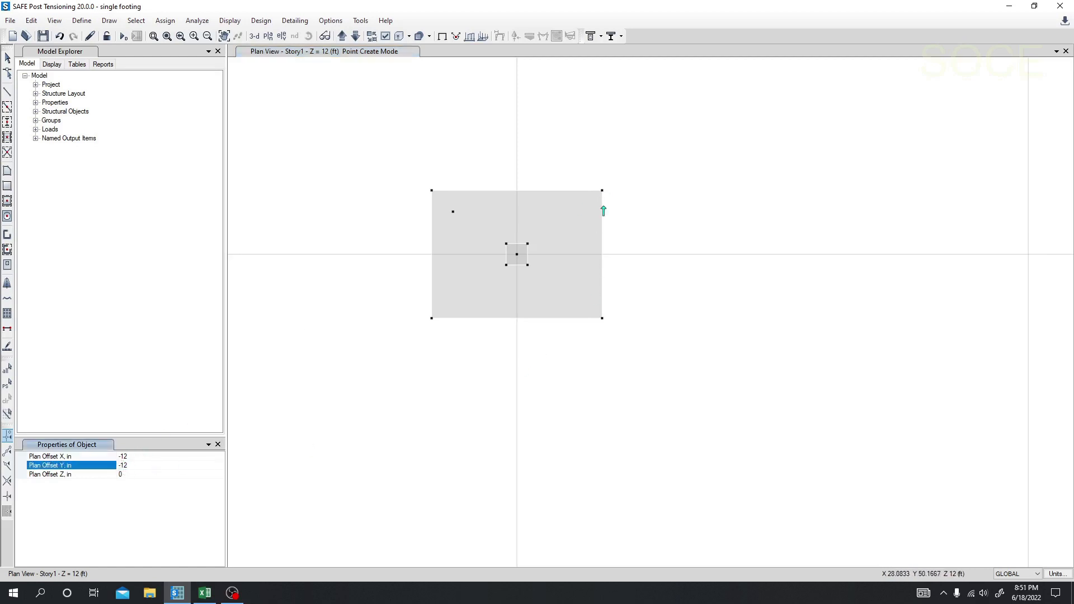
click(602, 190)
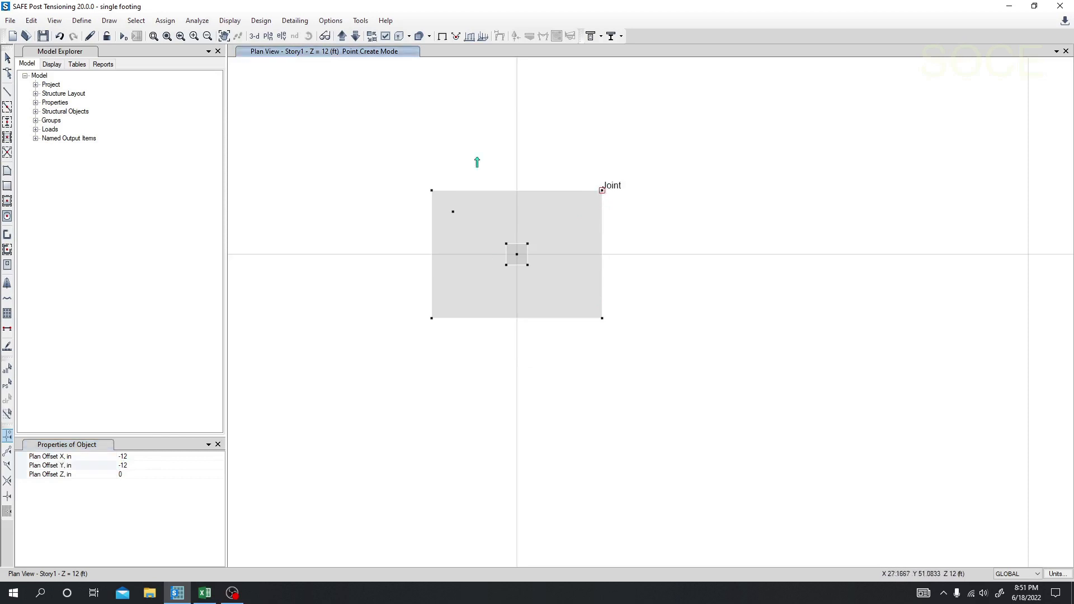
click(268, 36)
scroll(623, 284, up, 4)
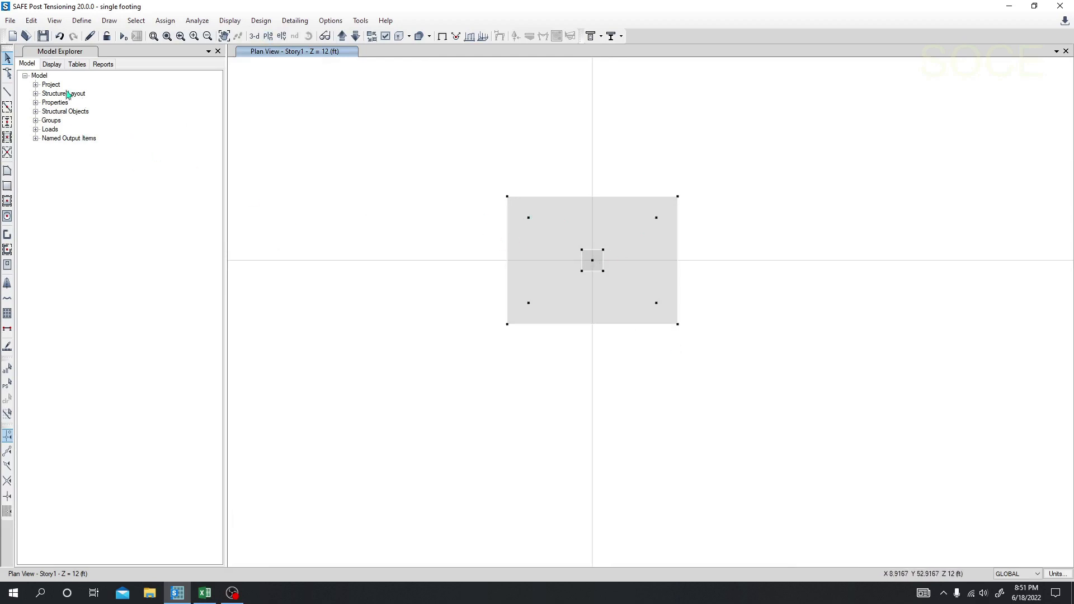
Try to reshape the footing slab by moving its upper-left corner onto the inset joint, and undo the move.
click(8, 74)
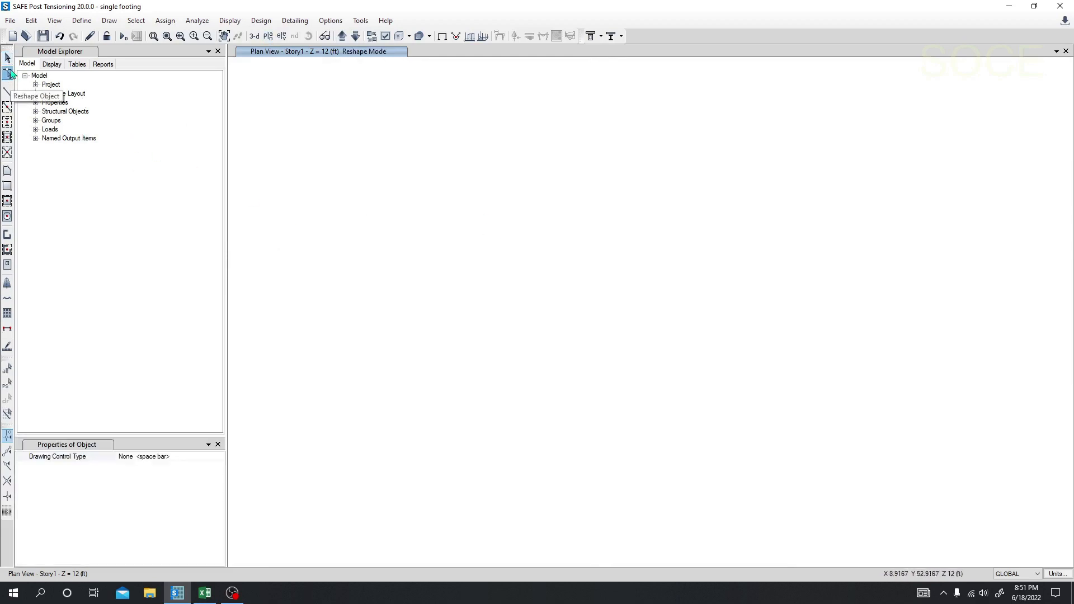
click(550, 255)
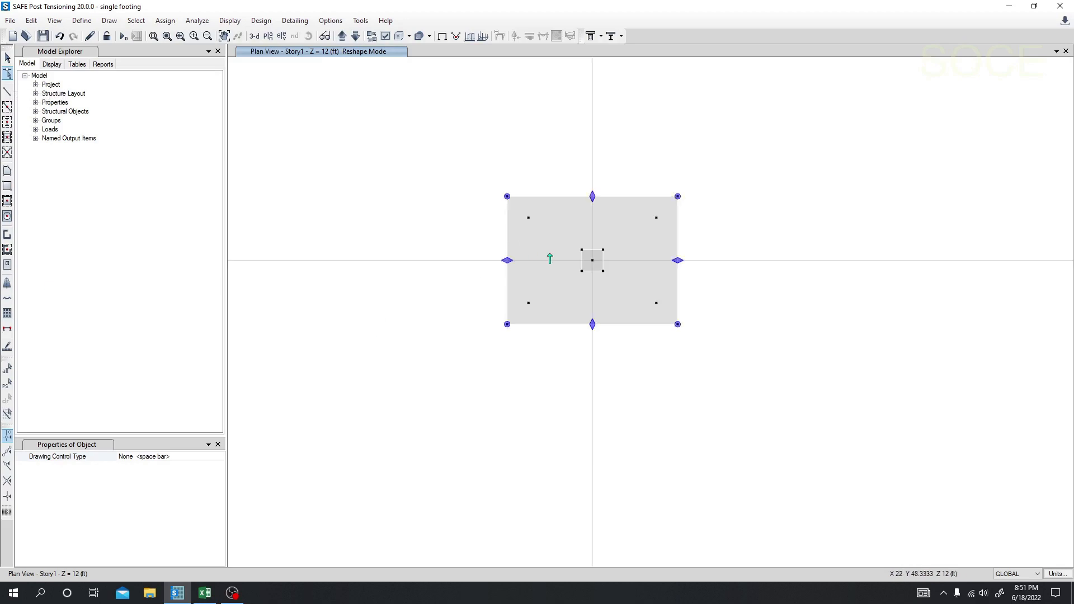
drag(506, 197, 528, 217)
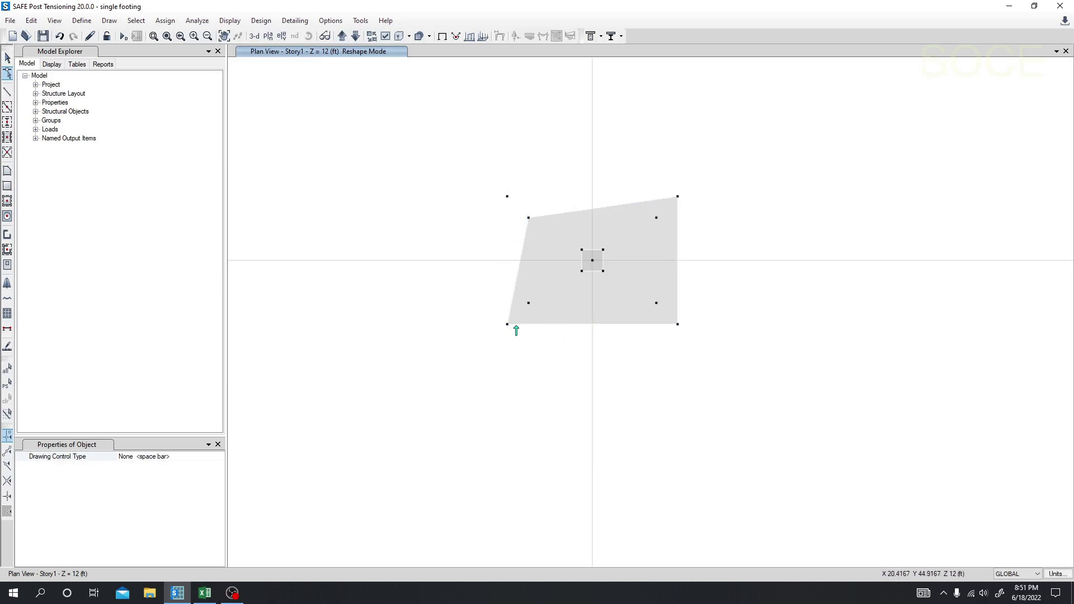
mouse_move(506, 323)
mouse_down()
mouse_move(522, 307)
mouse_move(506, 324)
mouse_up()
click(522, 383)
key(ctrl+z)
Reshape the footing slab by moving its four outer corners onto the inset joints.
click(542, 255)
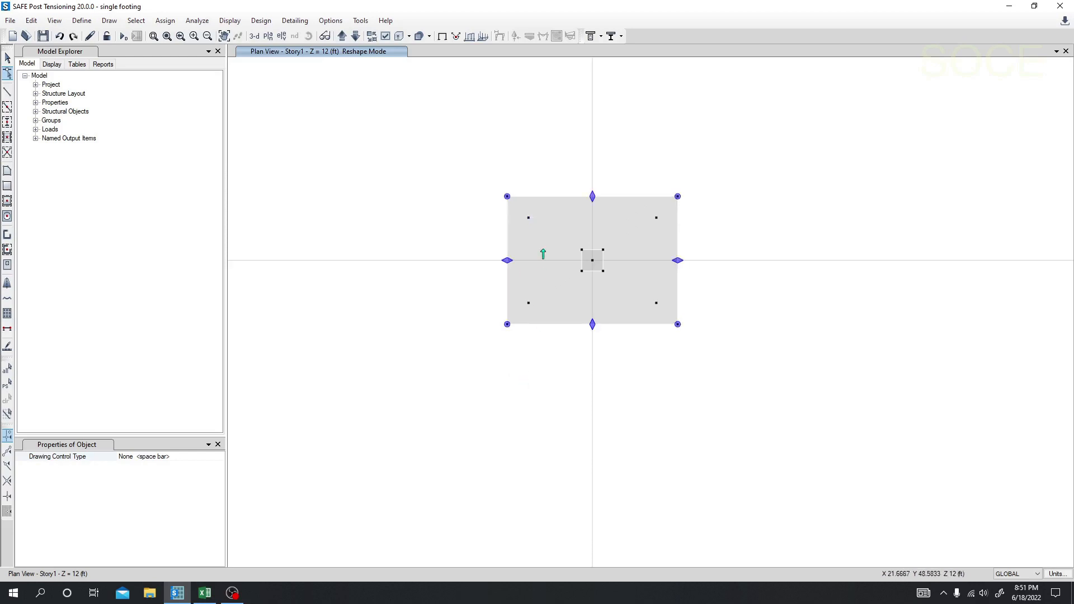
drag(507, 196, 528, 217)
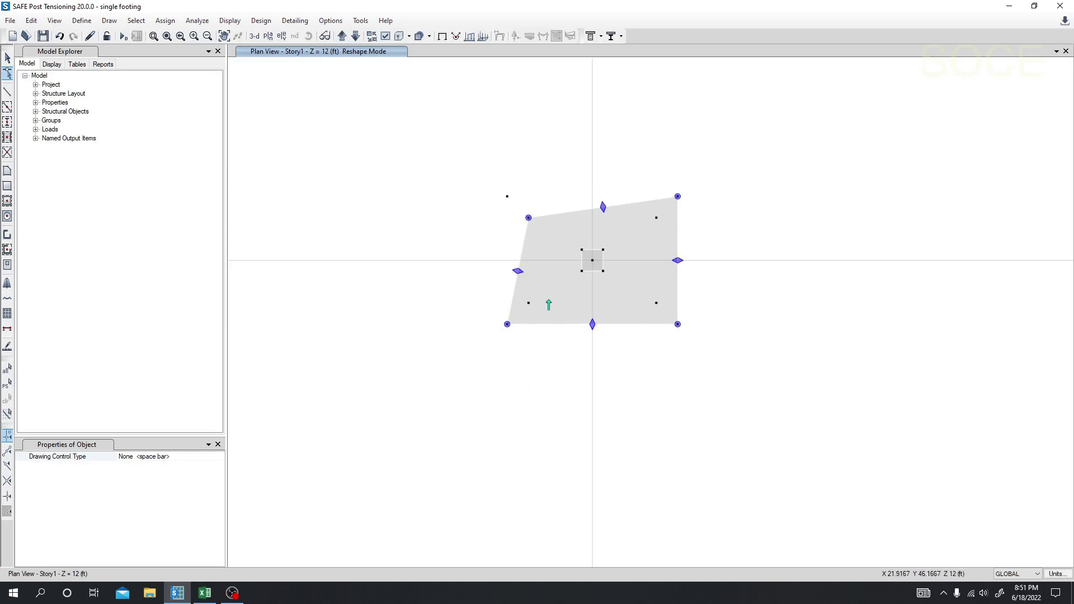
drag(507, 324, 529, 302)
click(628, 299)
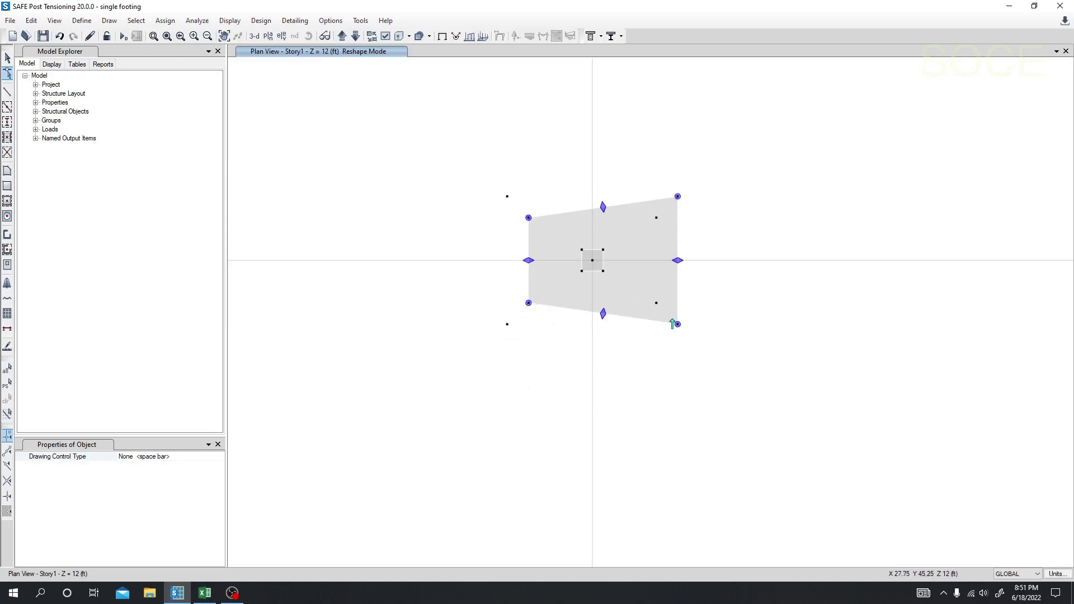
drag(678, 324, 656, 303)
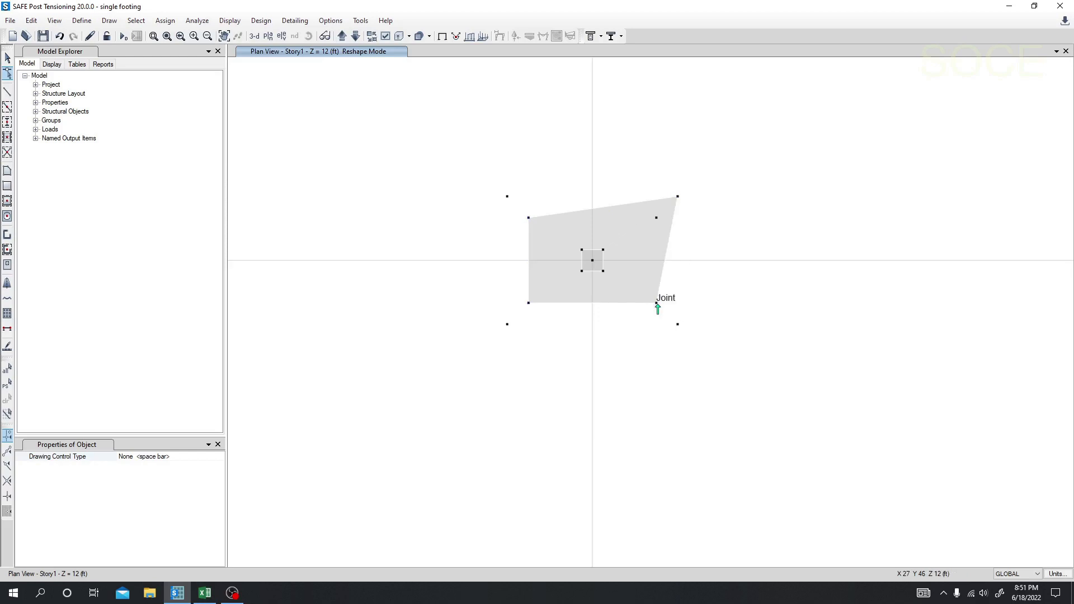
click(645, 226)
drag(678, 195, 656, 217)
middle_drag(653, 343, 610, 350)
key(Escape)
Run the analysis and display the displacement contours for the Comb1 combination.
click(126, 38)
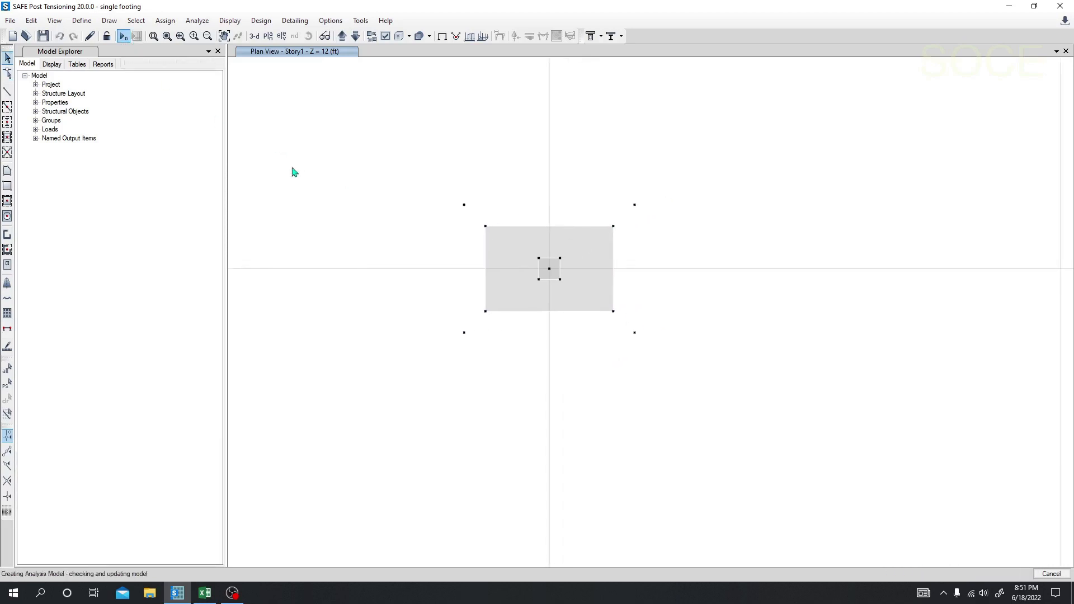
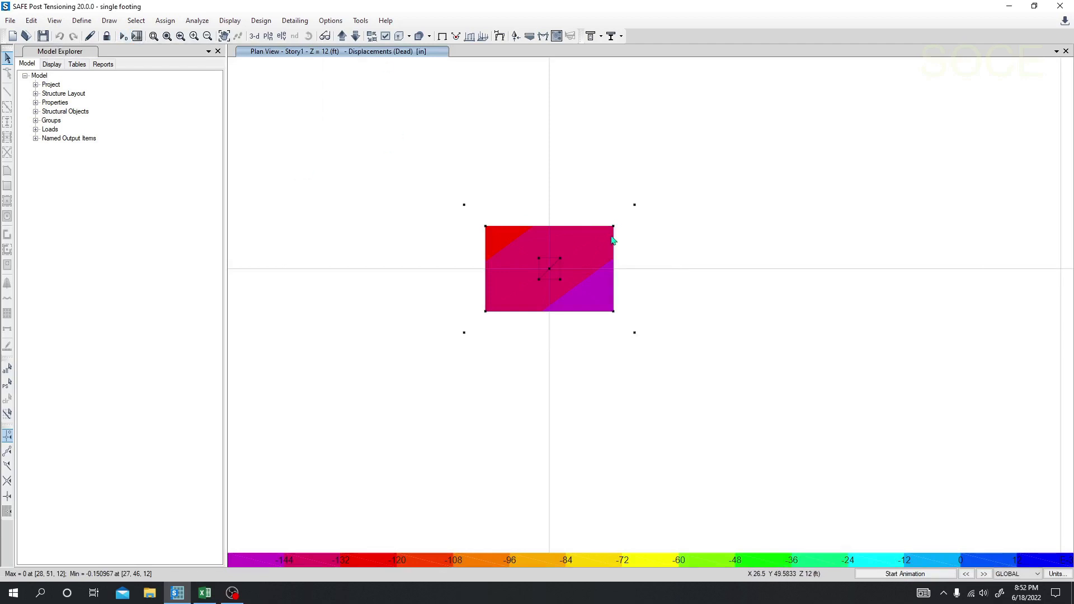
mouse_move(617, 314)
click(500, 36)
drag(461, 109, 150, 56)
click(230, 379)
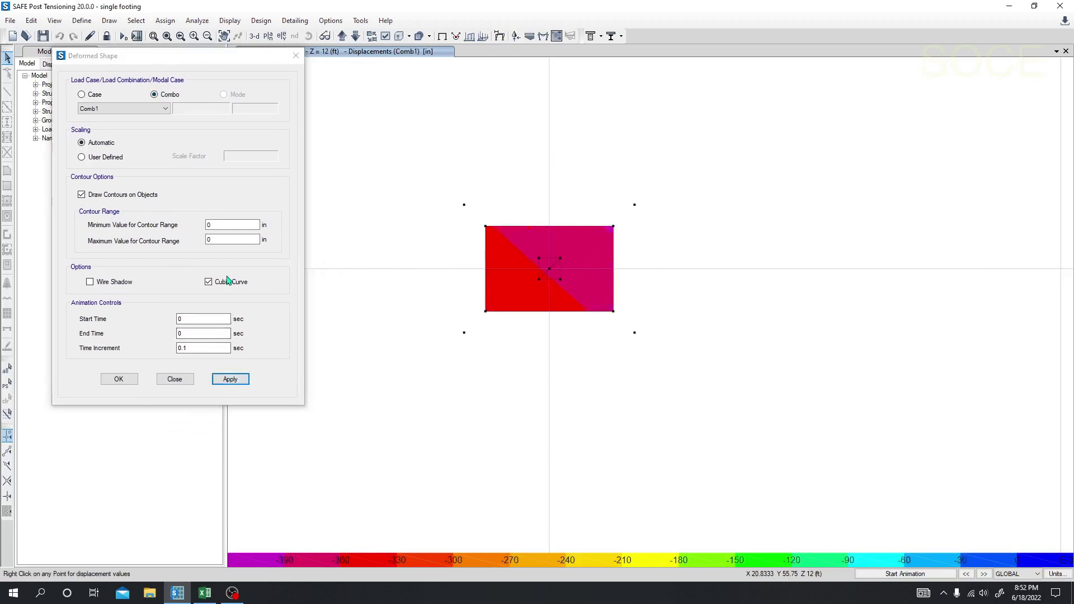
right_click(486, 313)
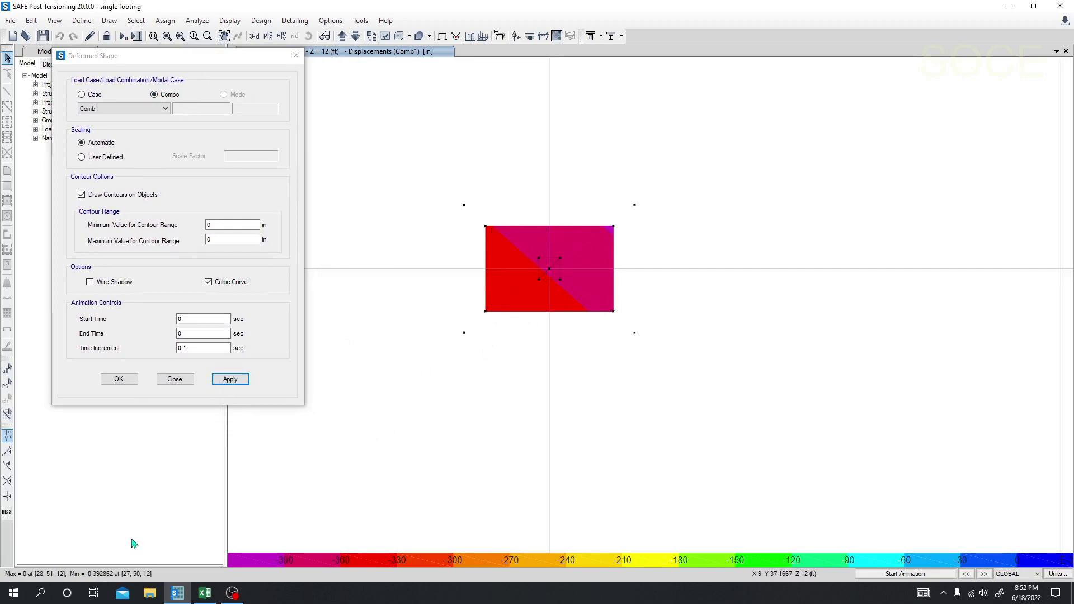
click(295, 55)
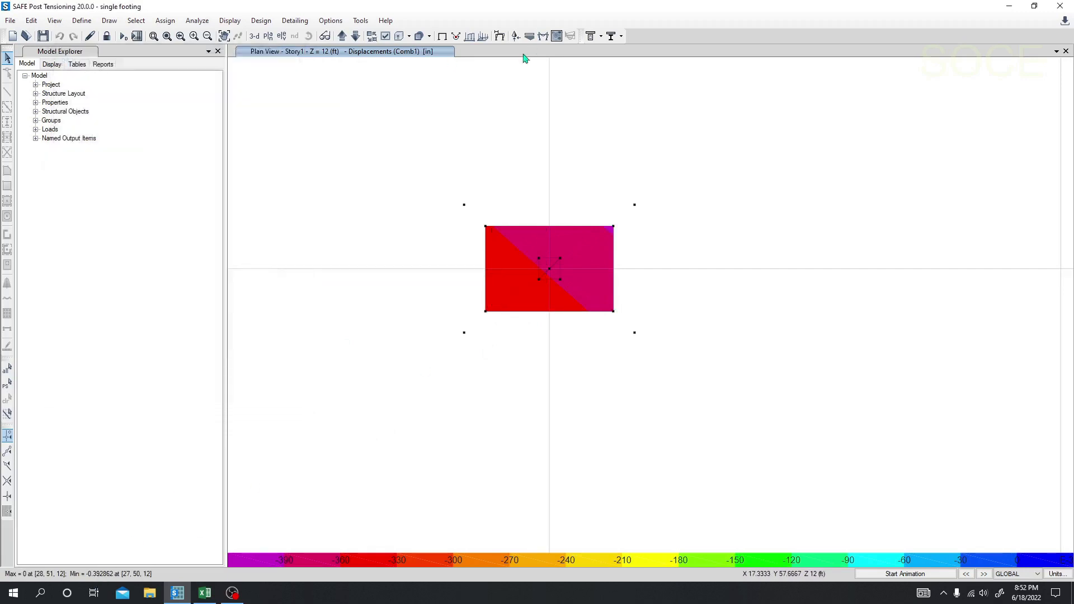
Display the Comb1 soil pressure contours on the undeformed shape.
click(530, 36)
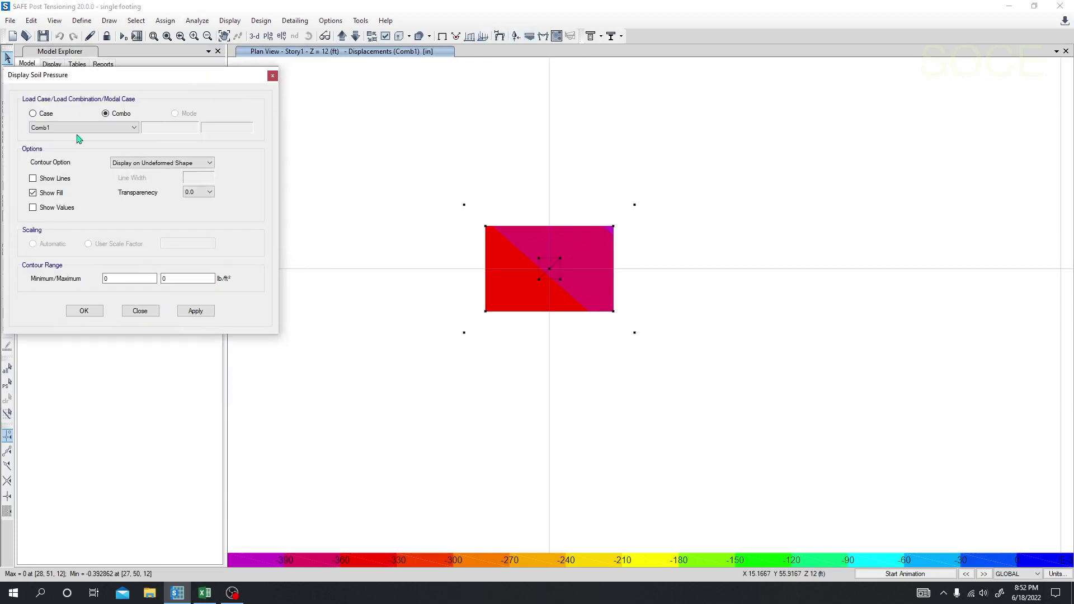
click(111, 130)
click(111, 132)
click(197, 309)
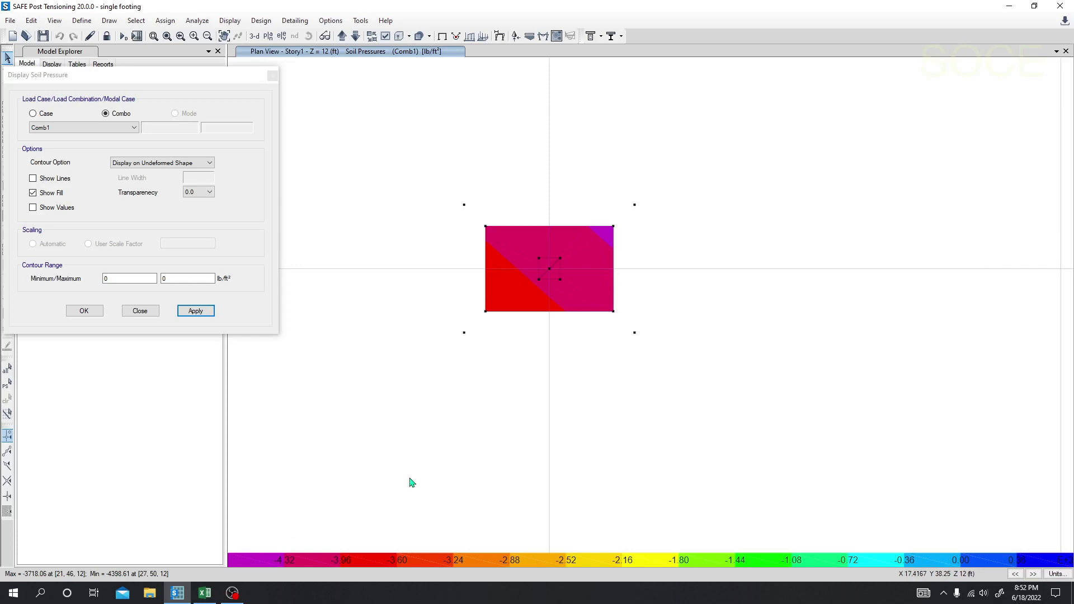
Read the soil pressures at the footing corners and compare them with the allowable bearing pressure in the Excel workbook.
mouse_move(487, 313)
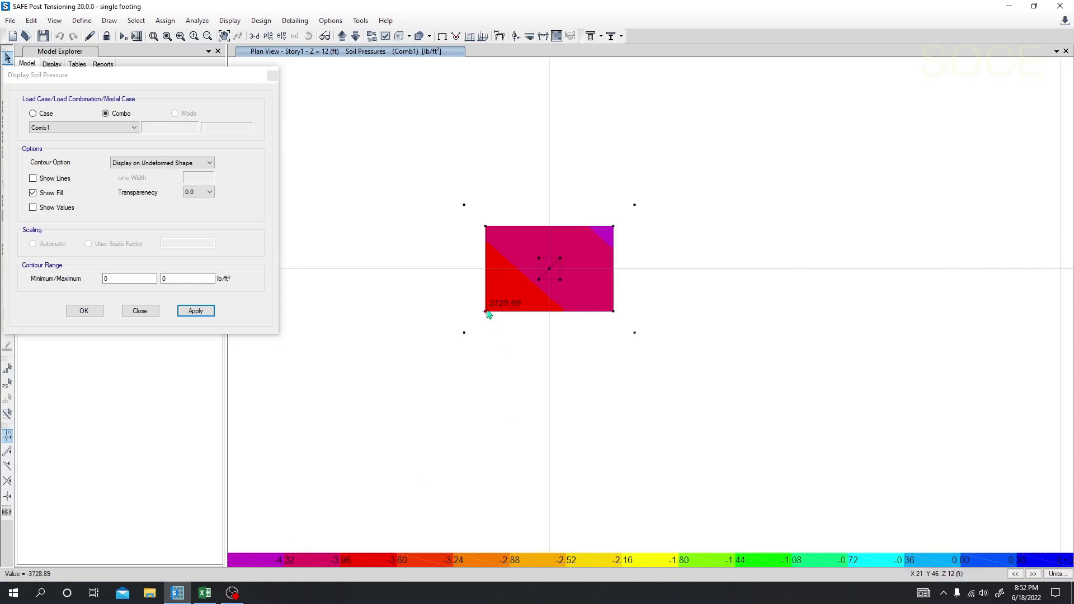
mouse_move(489, 229)
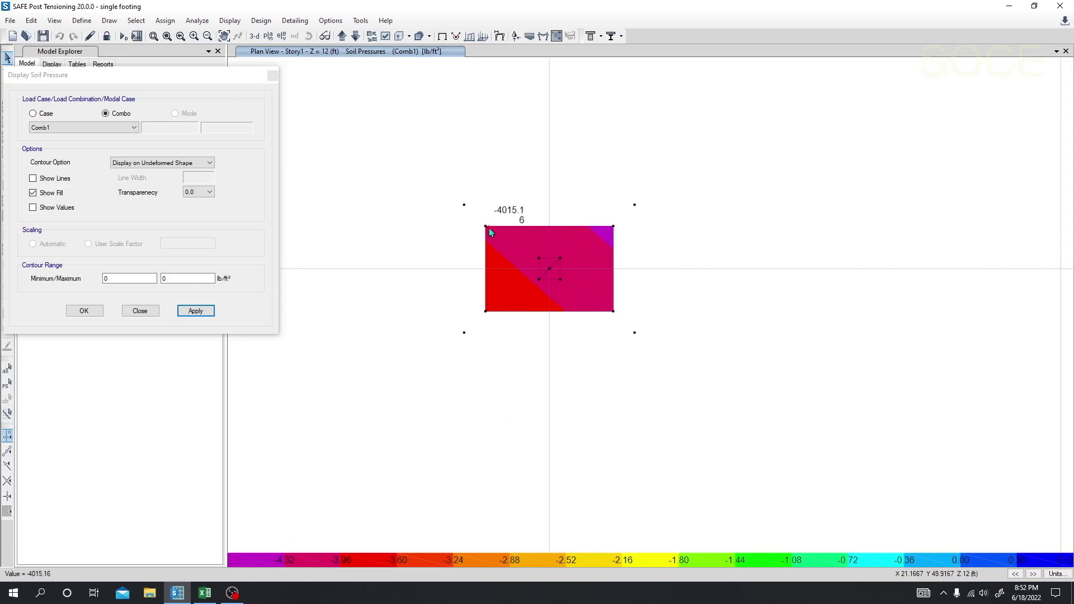
mouse_move(604, 270)
mouse_move(613, 231)
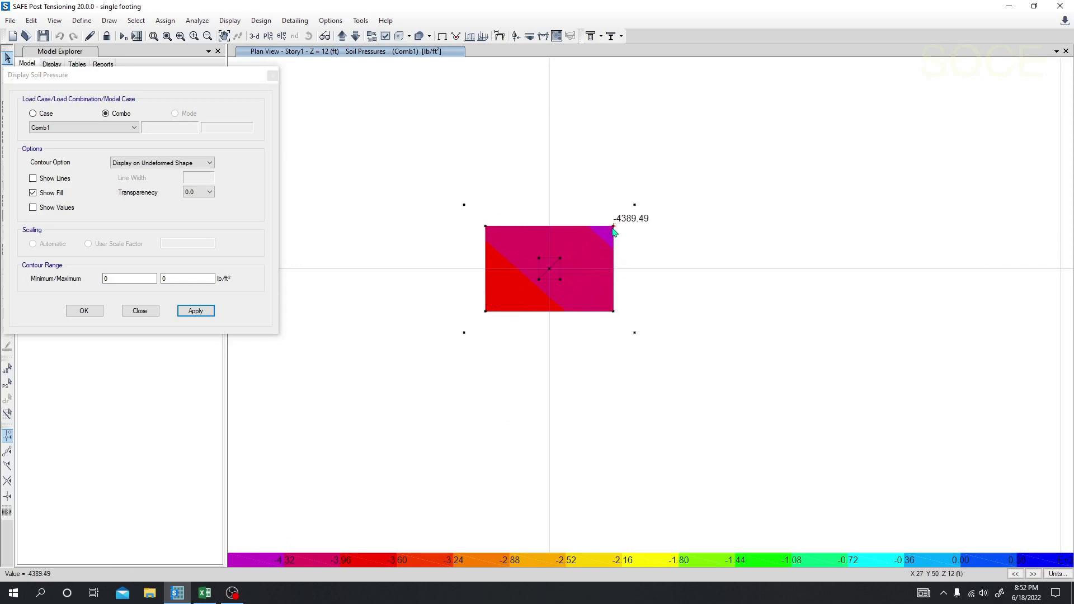
click(205, 593)
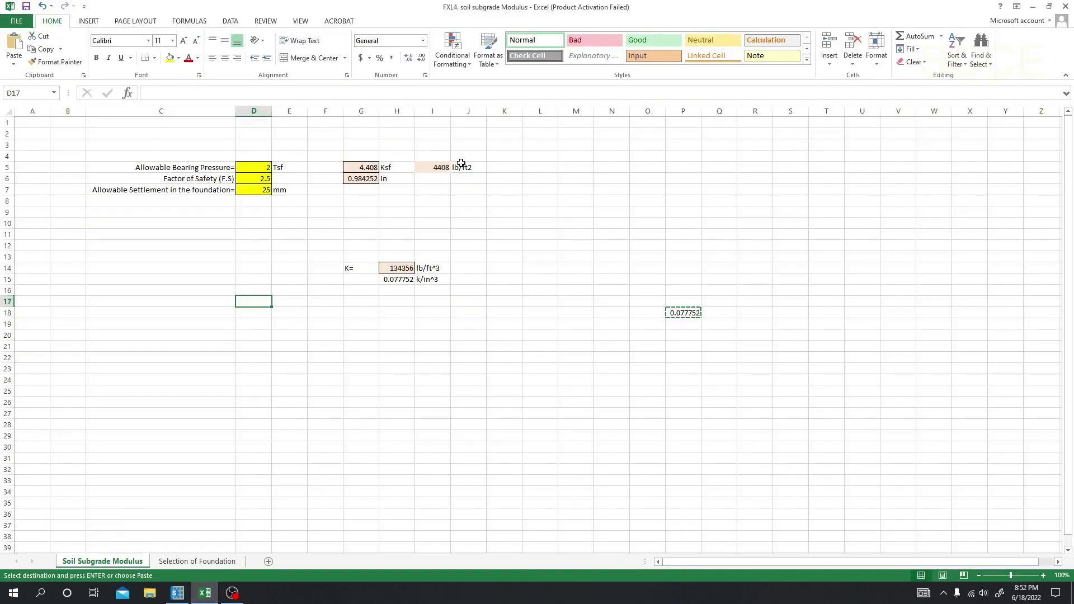
click(177, 593)
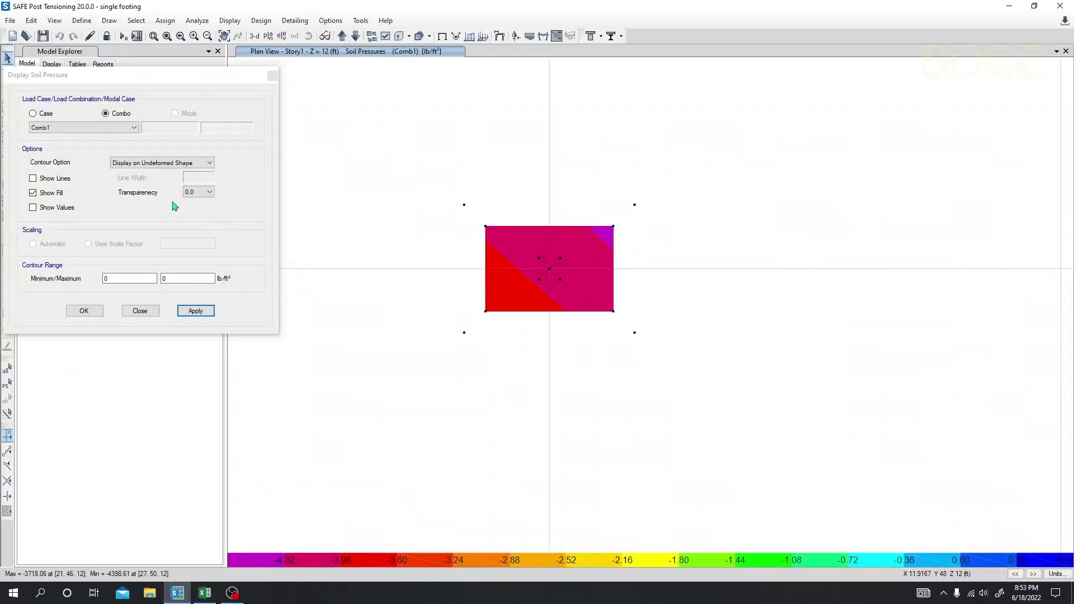
Show values and contour lines on the Comb1 soil pressure plot.
click(58, 208)
click(204, 311)
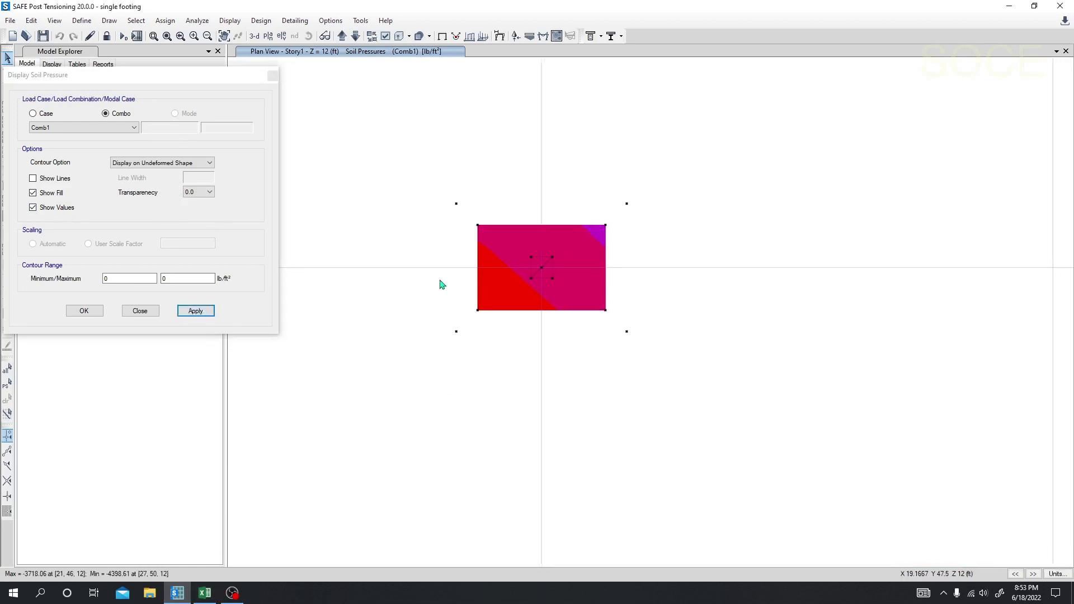
click(54, 179)
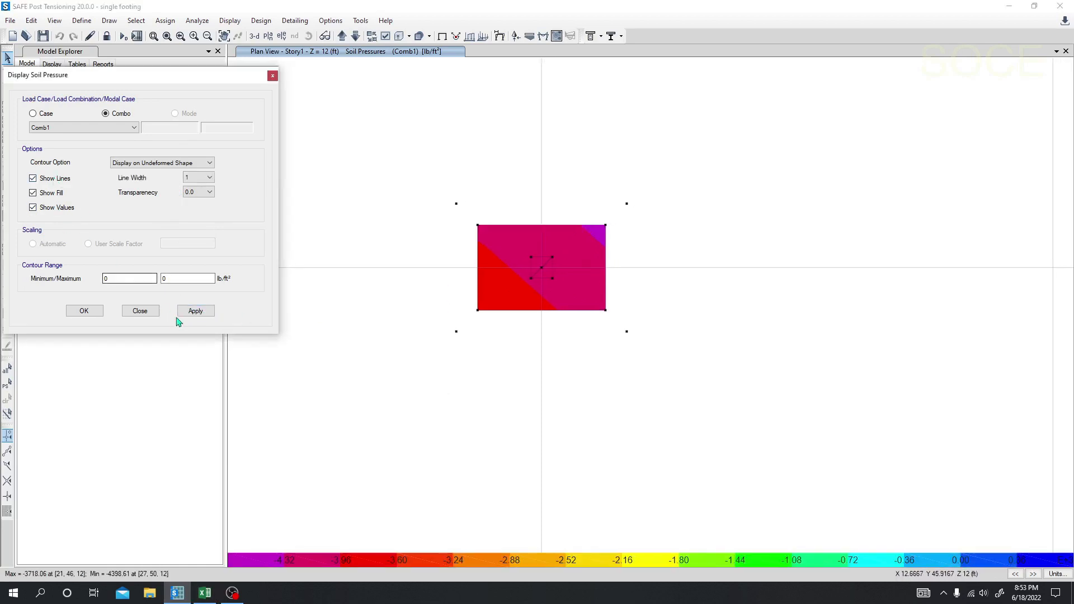
click(193, 312)
click(140, 311)
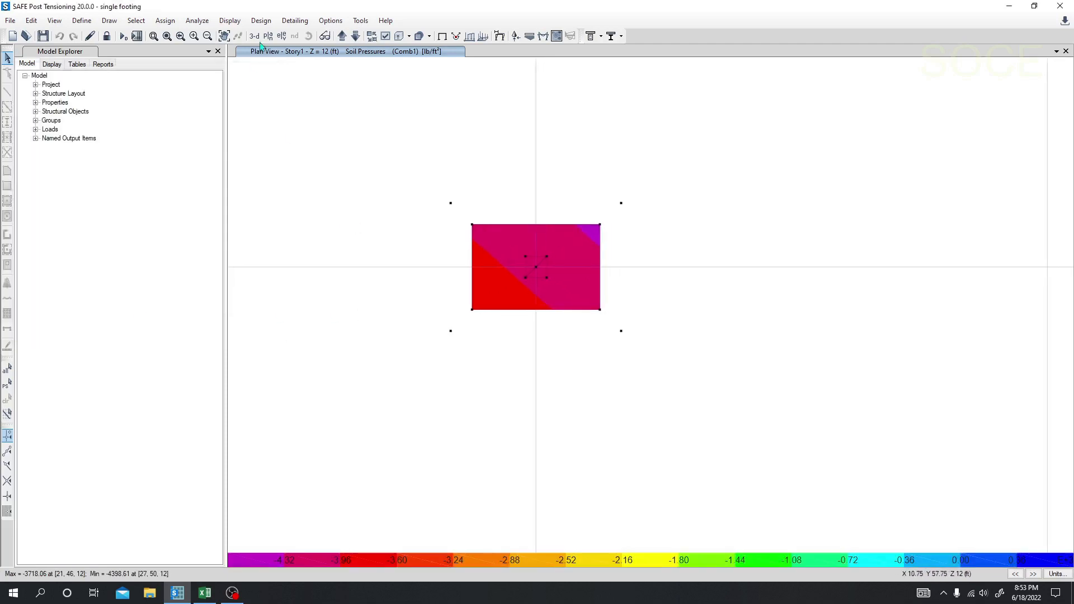
Display the punching shear design results and examine the ratio at the column.
click(258, 23)
mouse_move(233, 25)
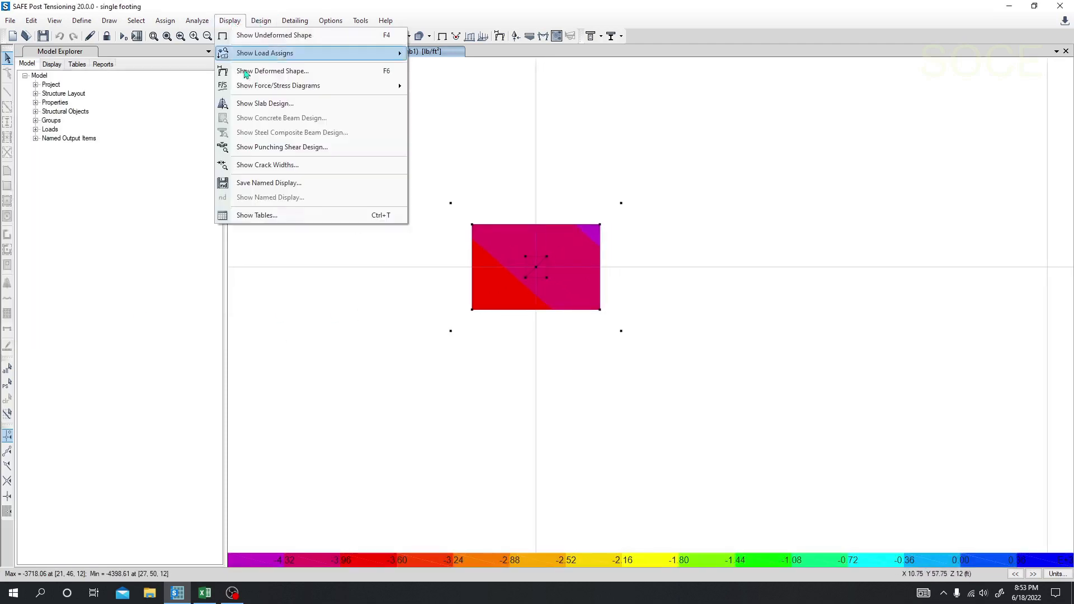
click(271, 147)
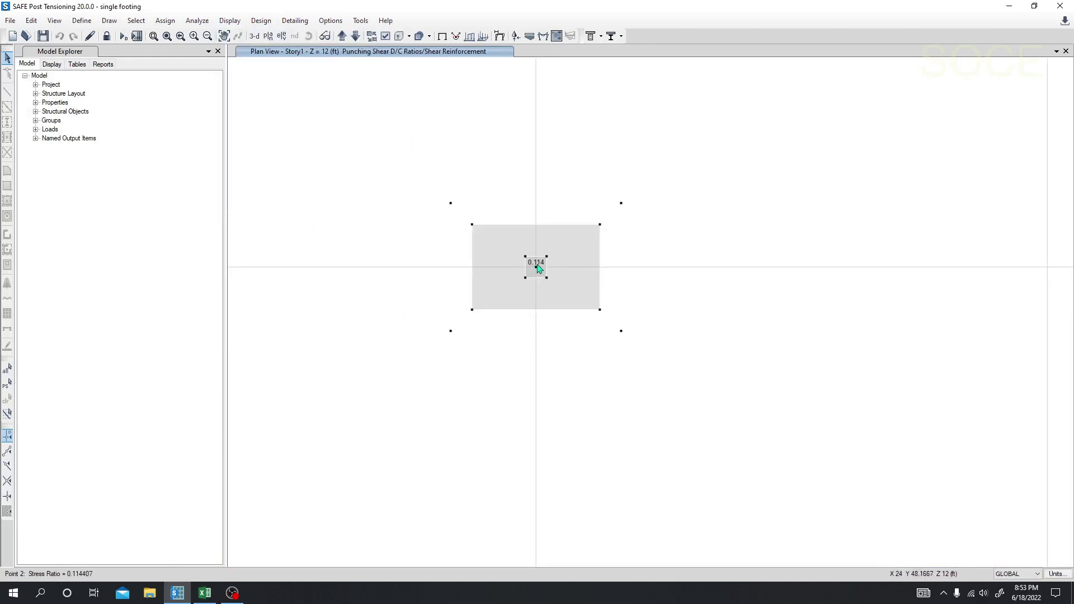
middle_drag(513, 334, 500, 335)
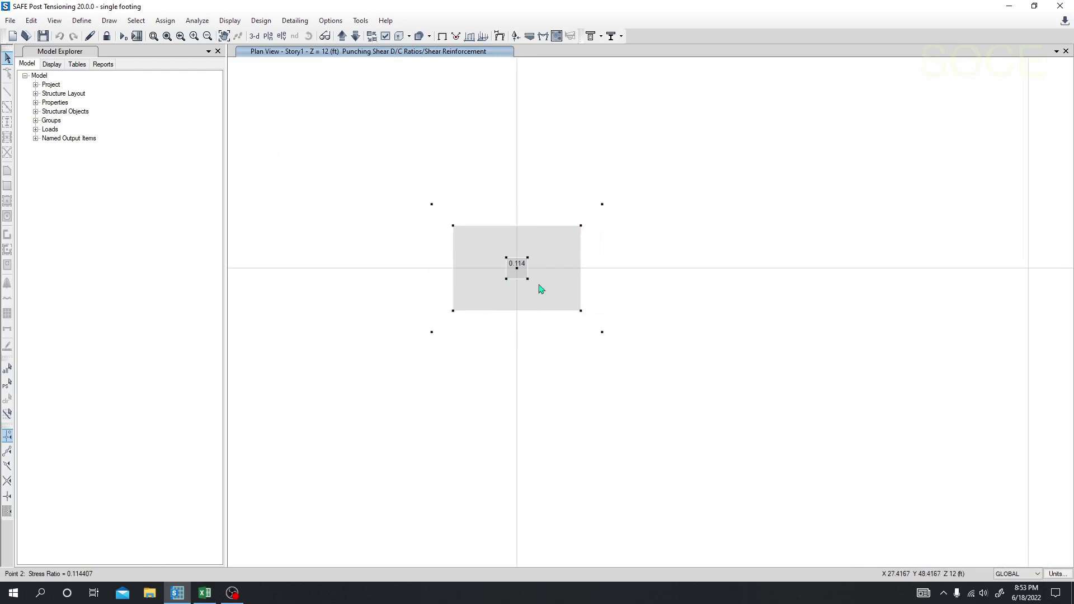
middle_drag(544, 364, 526, 362)
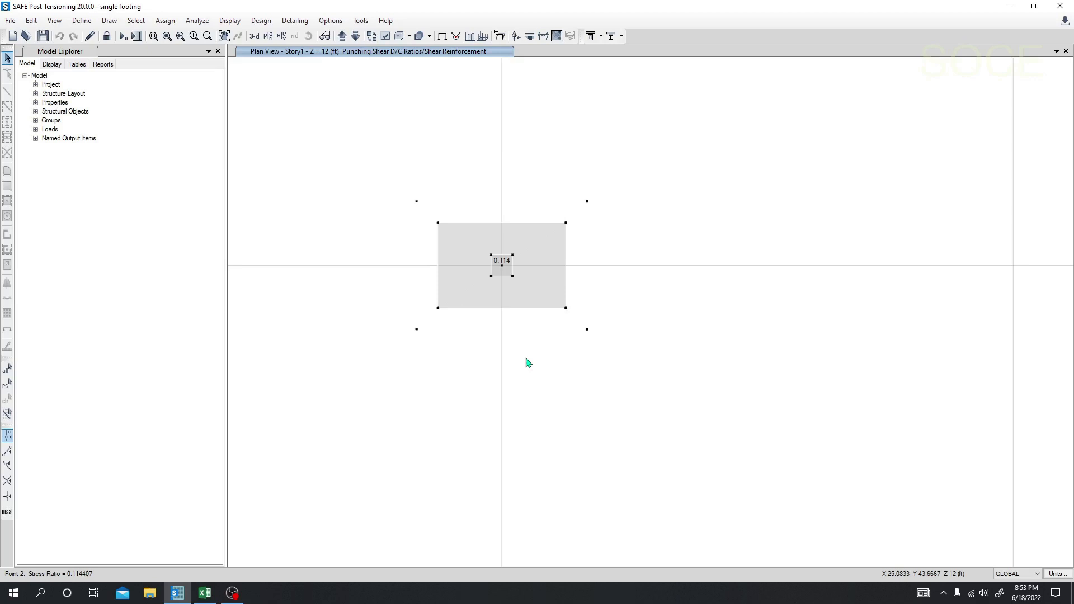
Run the concrete slab design check.
click(600, 36)
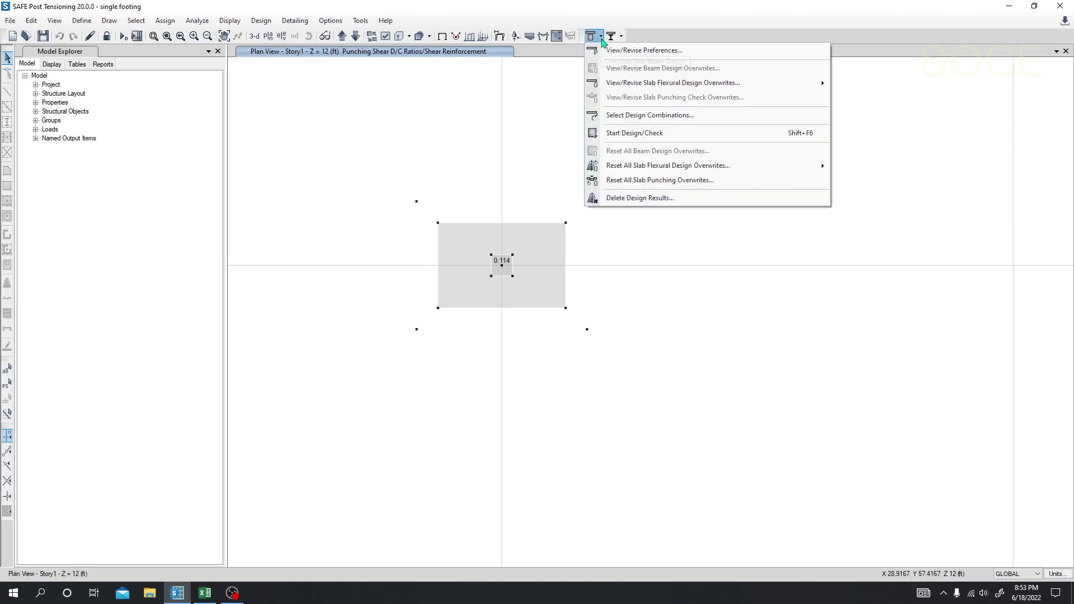
click(634, 133)
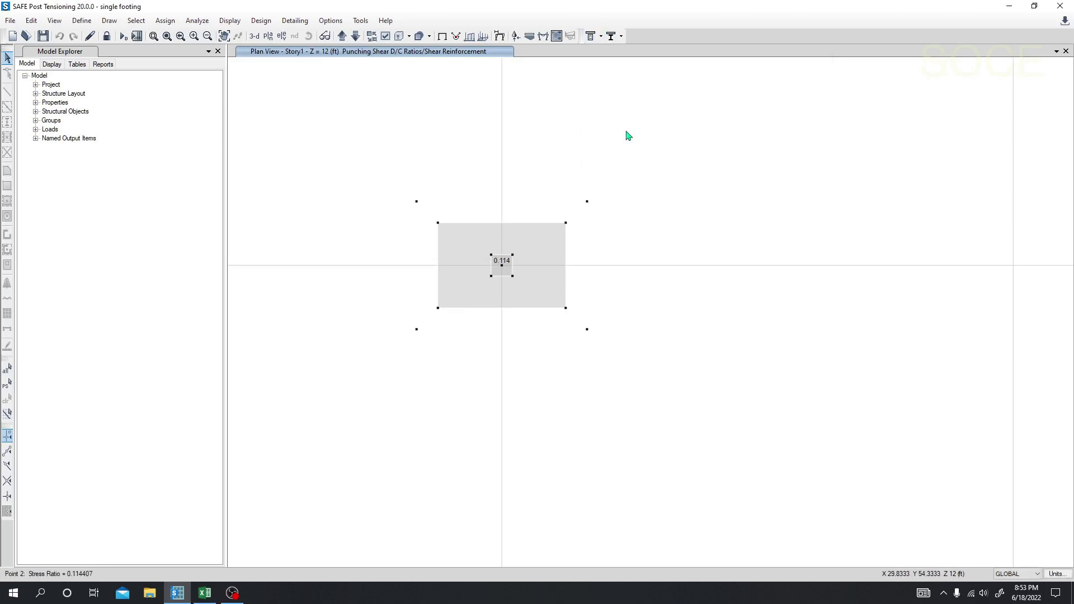
click(601, 36)
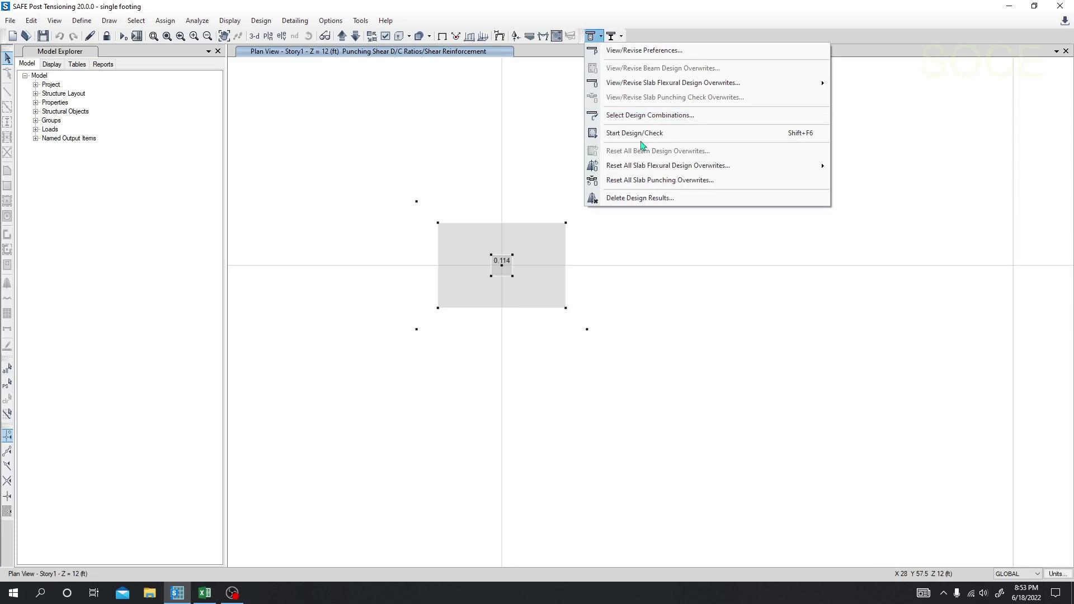
mouse_move(647, 171)
click(560, 14)
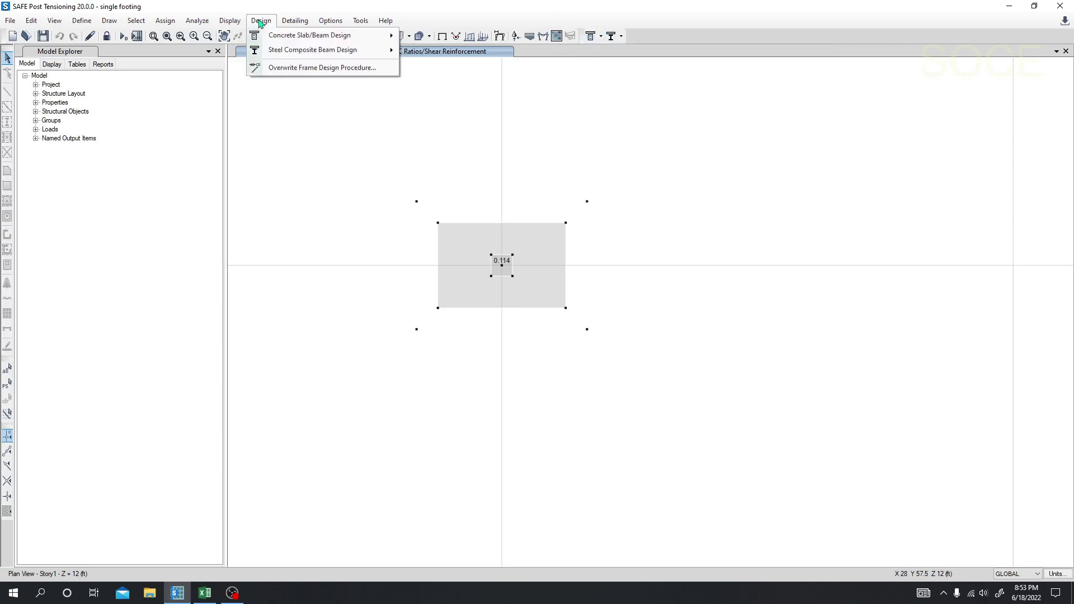
mouse_move(230, 24)
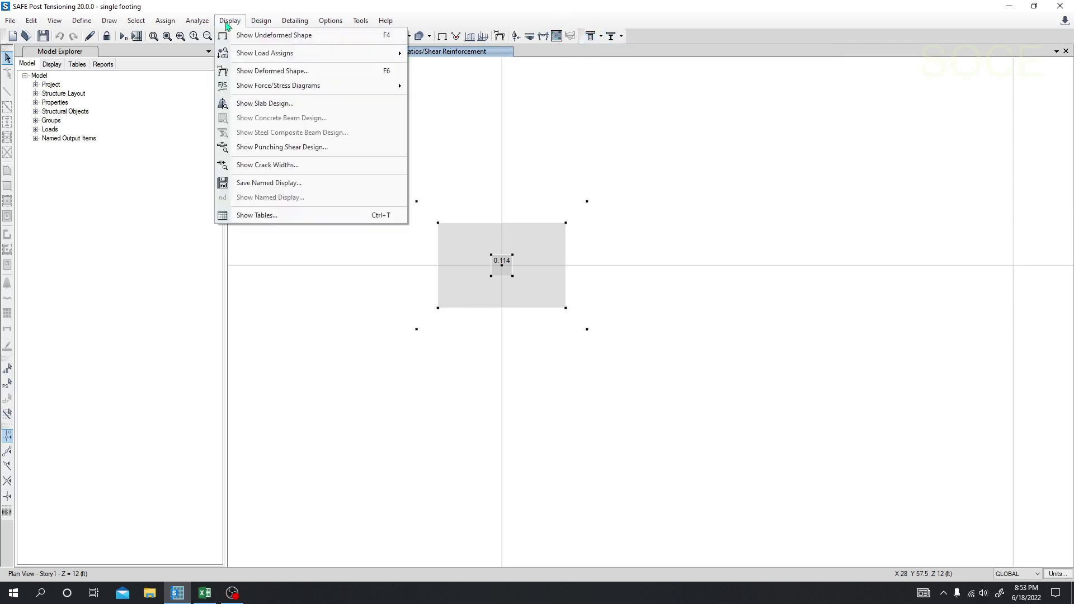
click(274, 104)
drag(518, 140, 142, 118)
middle_drag(434, 231, 558, 216)
scroll(638, 240, up, 3)
middle_drag(442, 232, 492, 211)
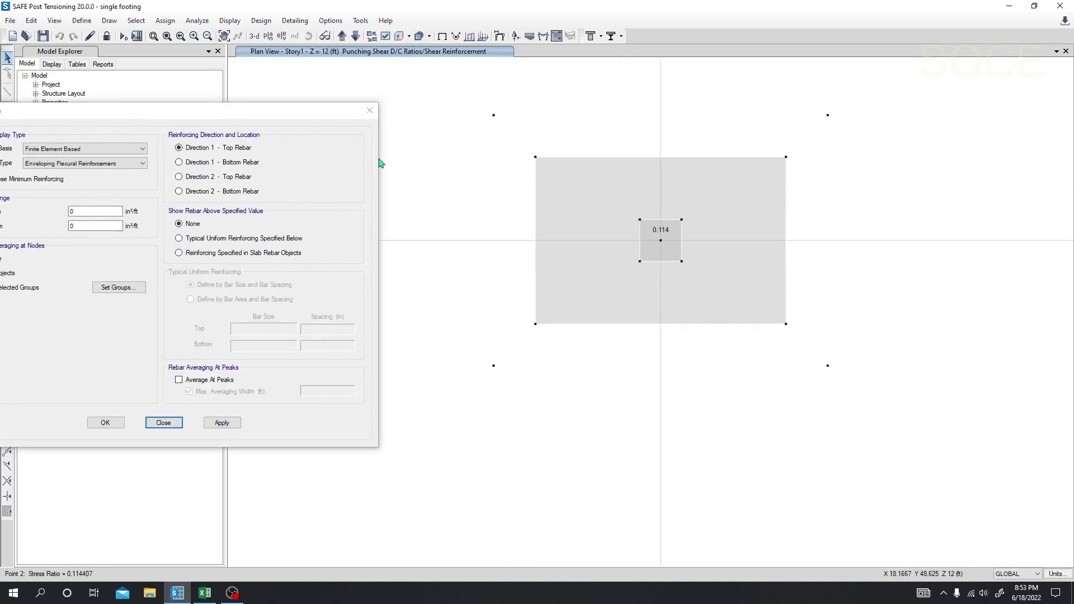
drag(289, 117, 394, 107)
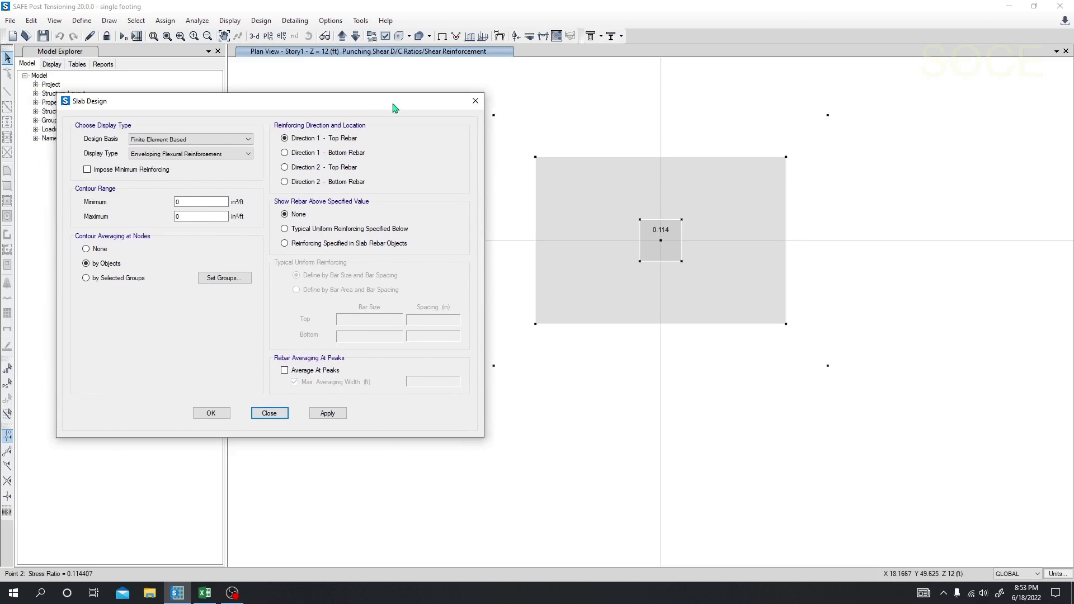
click(476, 101)
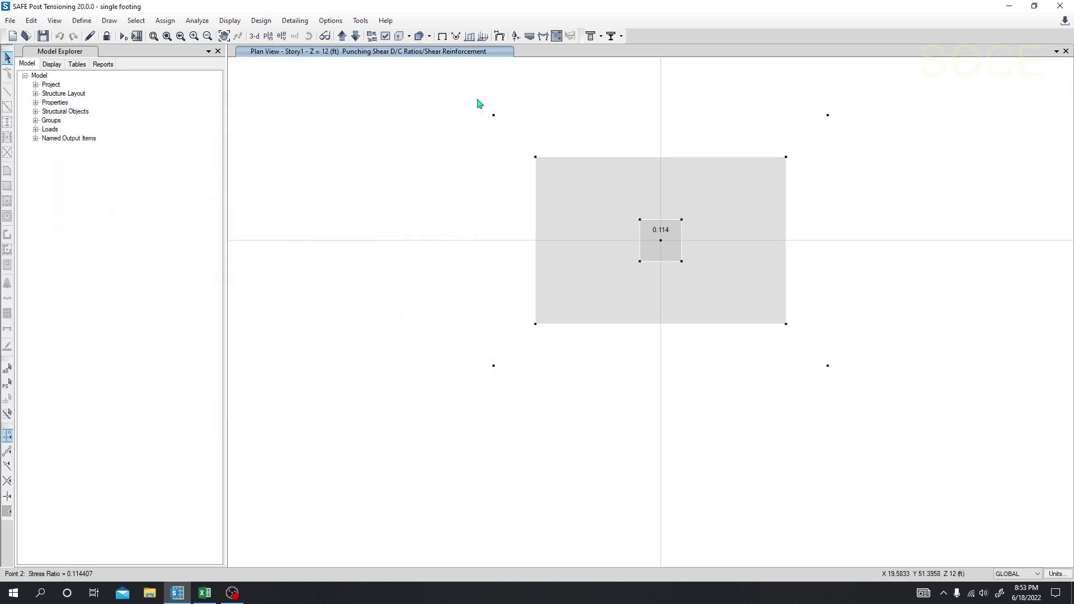
middle_drag(442, 268, 427, 264)
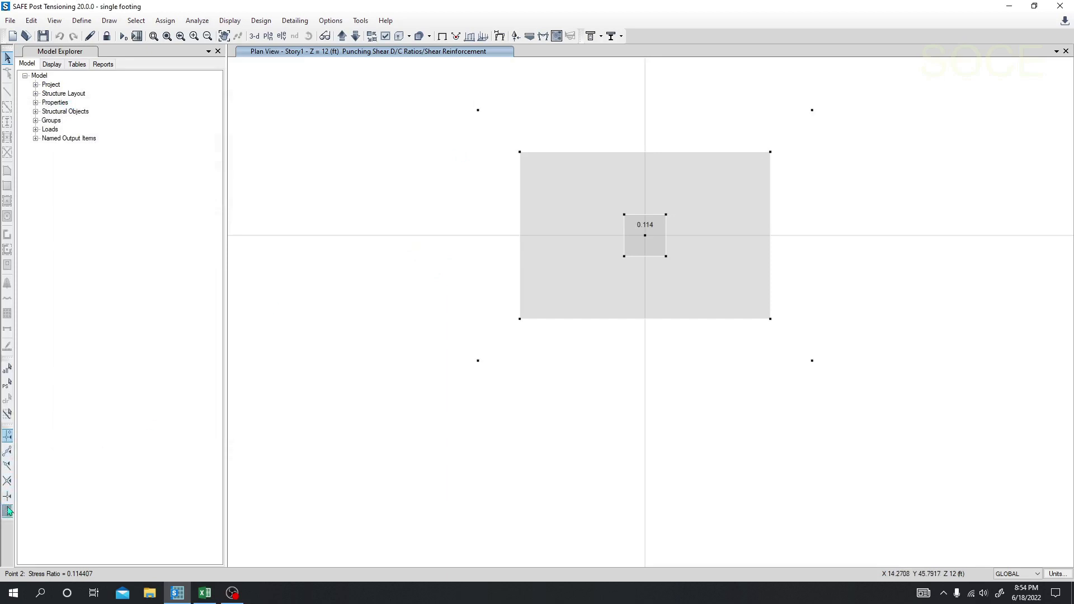
Unlock the model and draw a Layer A column design strip along X across the footing's full length, through the column centre.
click(106, 36)
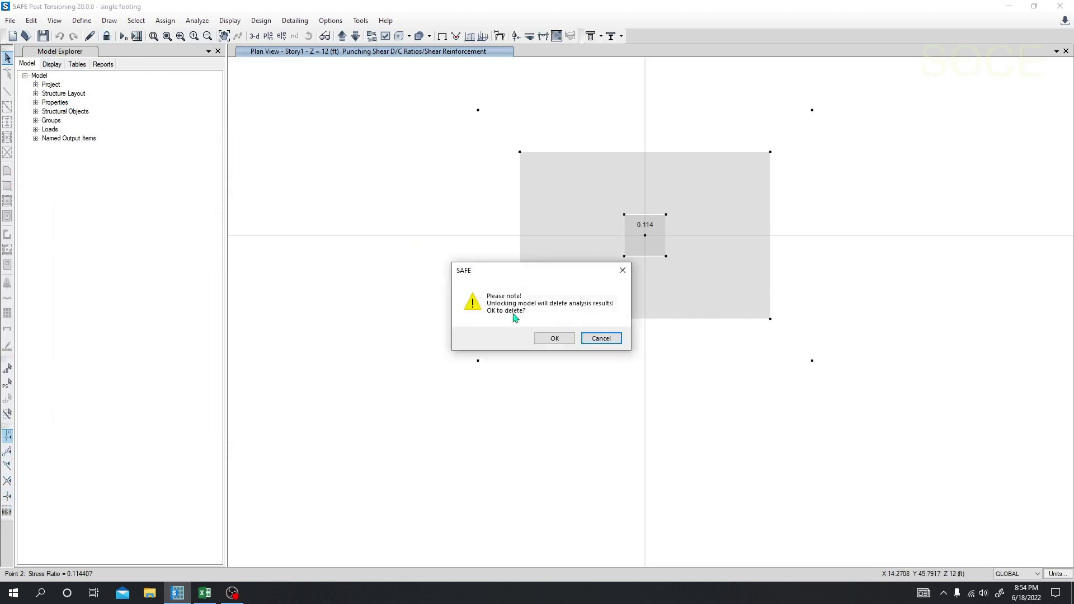
click(550, 338)
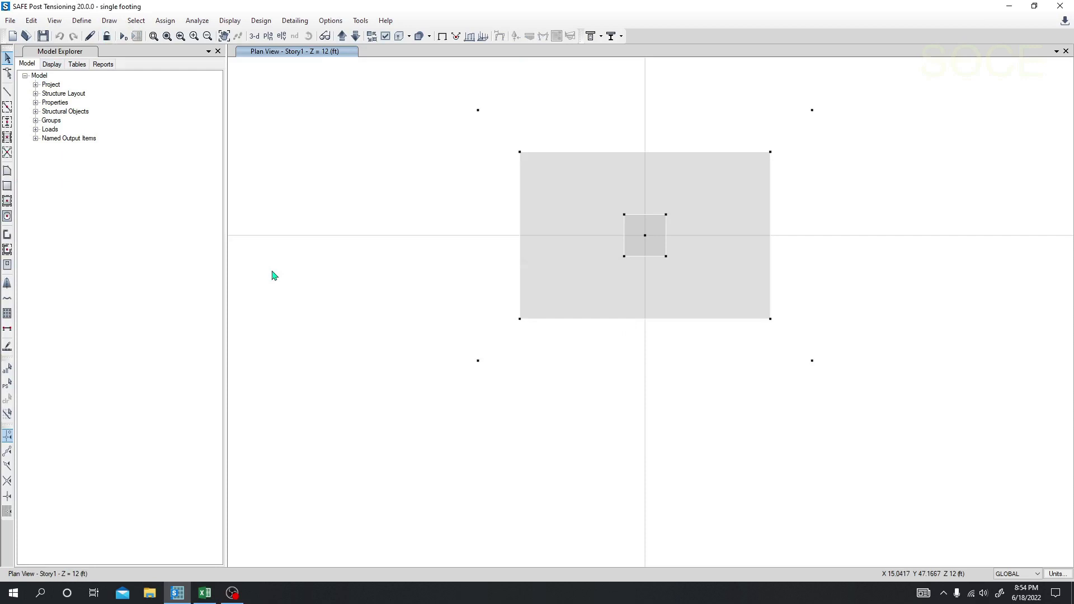
click(109, 21)
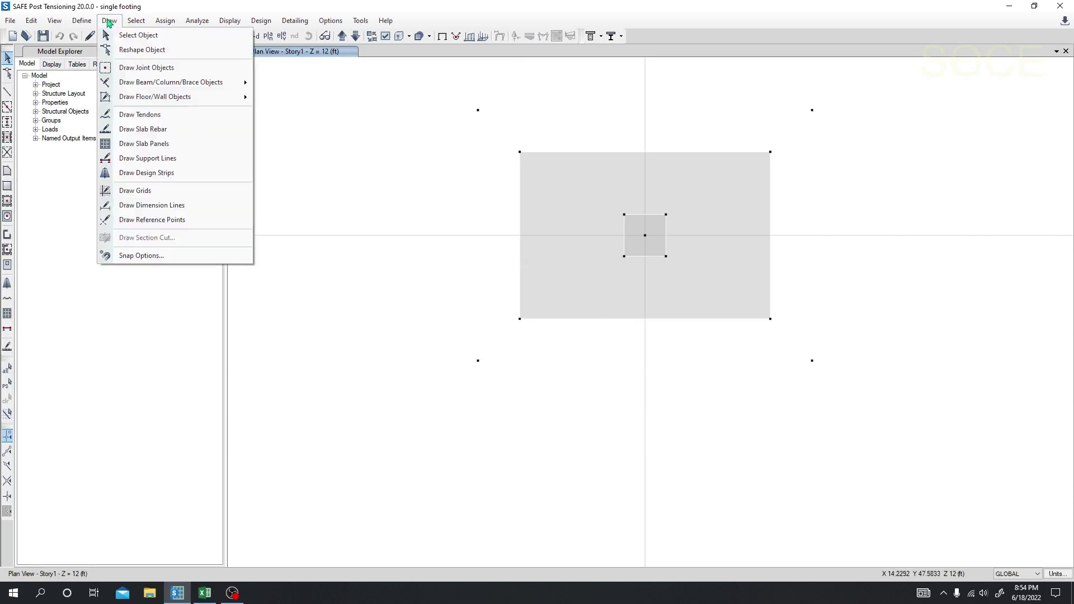
click(136, 175)
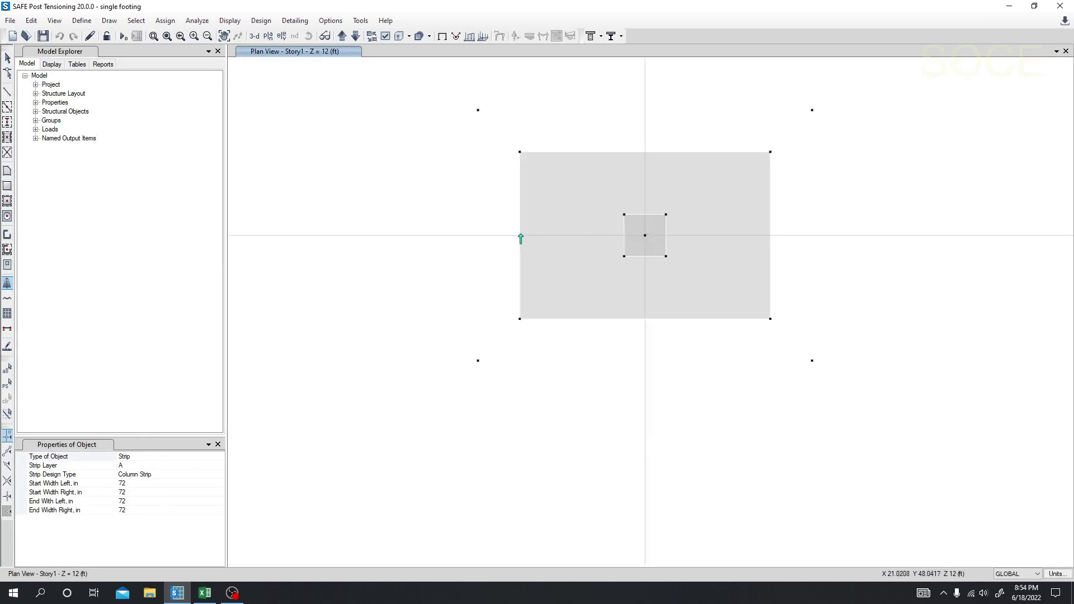
mouse_move(533, 244)
middle_down()
mouse_move(517, 243)
mouse_move(522, 250)
middle_up()
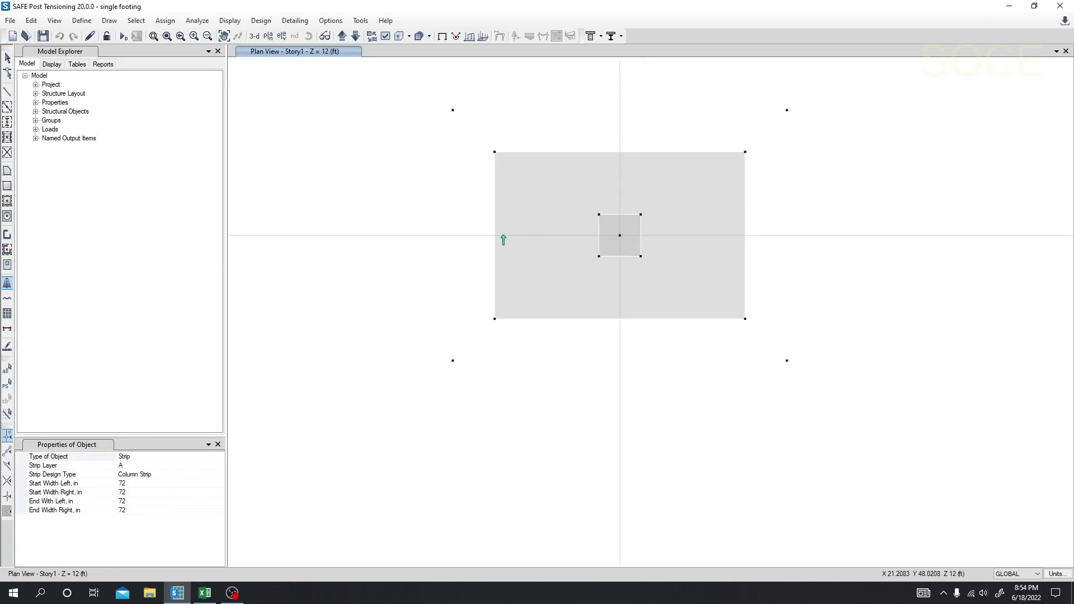
click(495, 235)
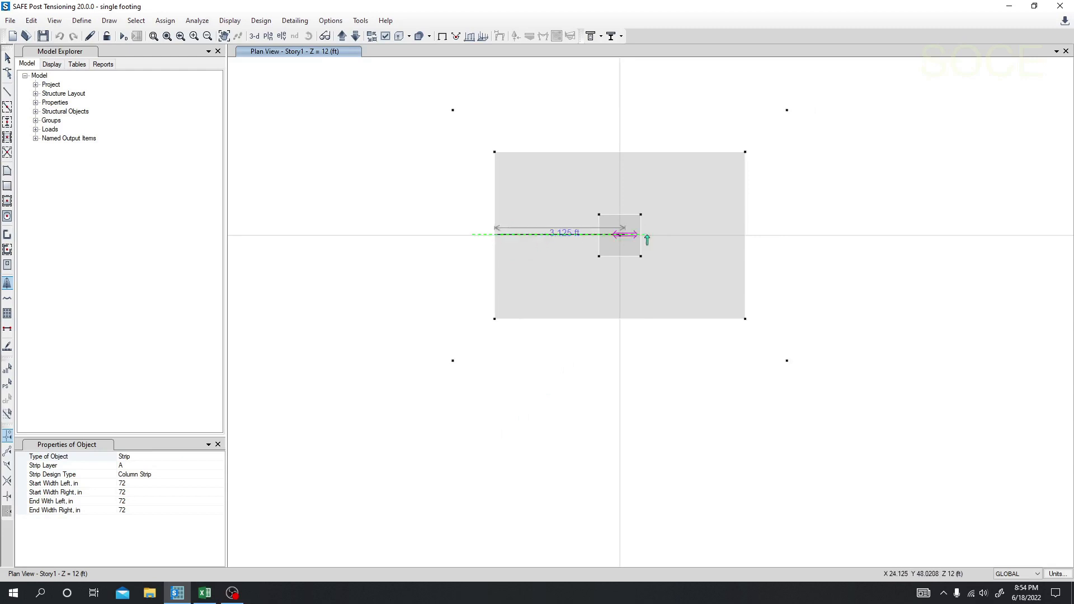
click(745, 235)
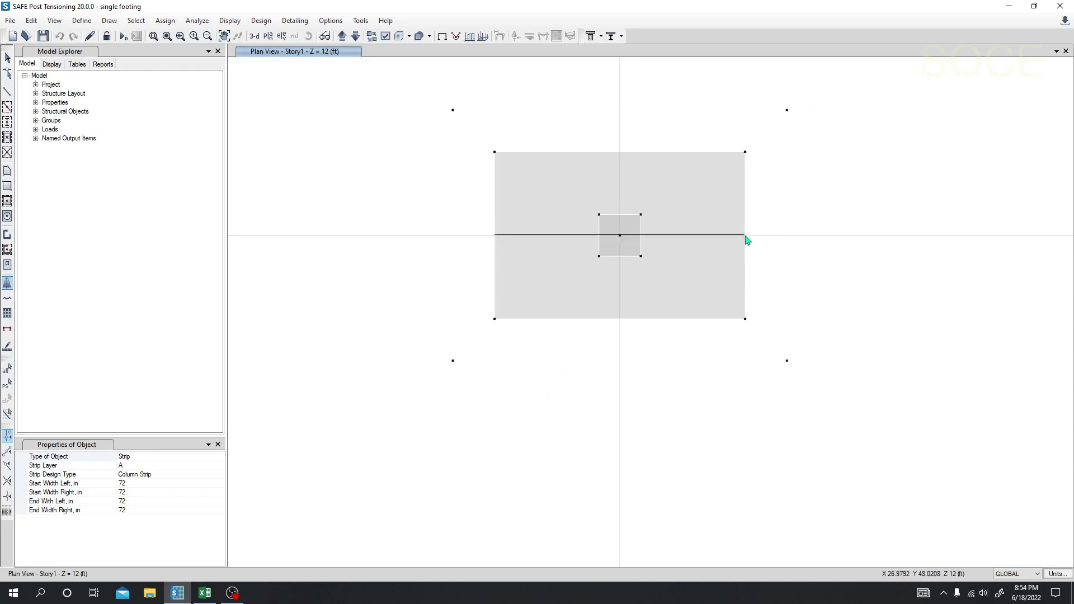
key(Return)
Draw a second Layer A column design strip along Y across the footing's full width, through the column centre.
click(621, 318)
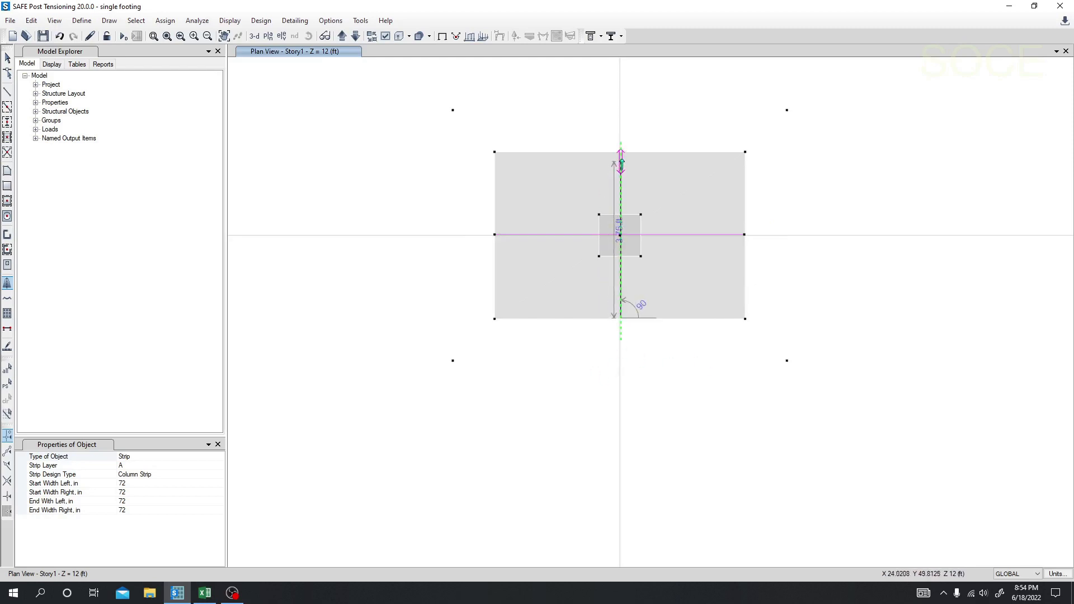
click(620, 153)
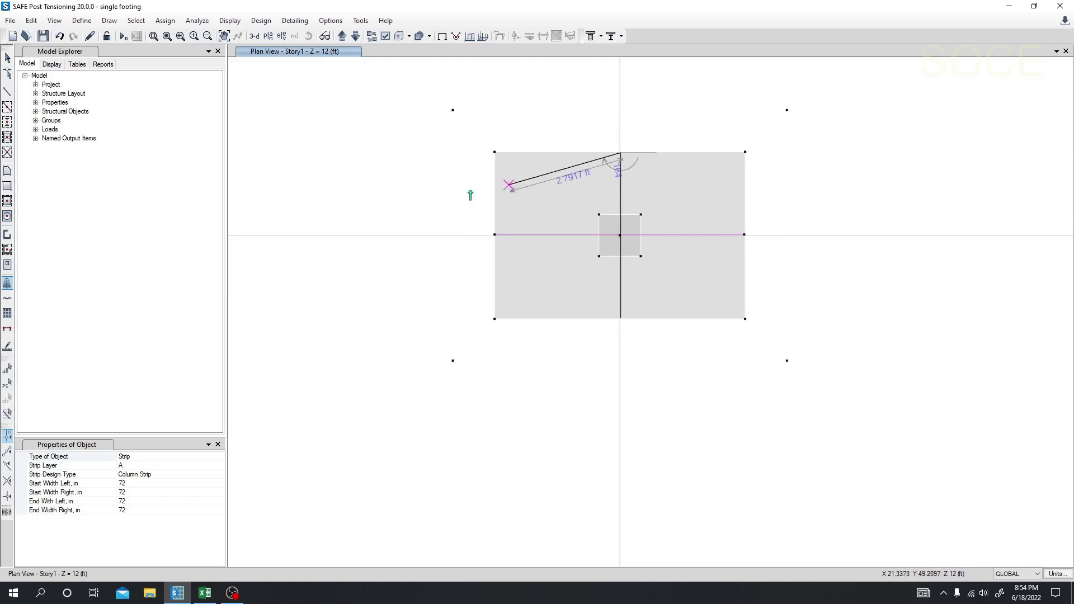
key(Return)
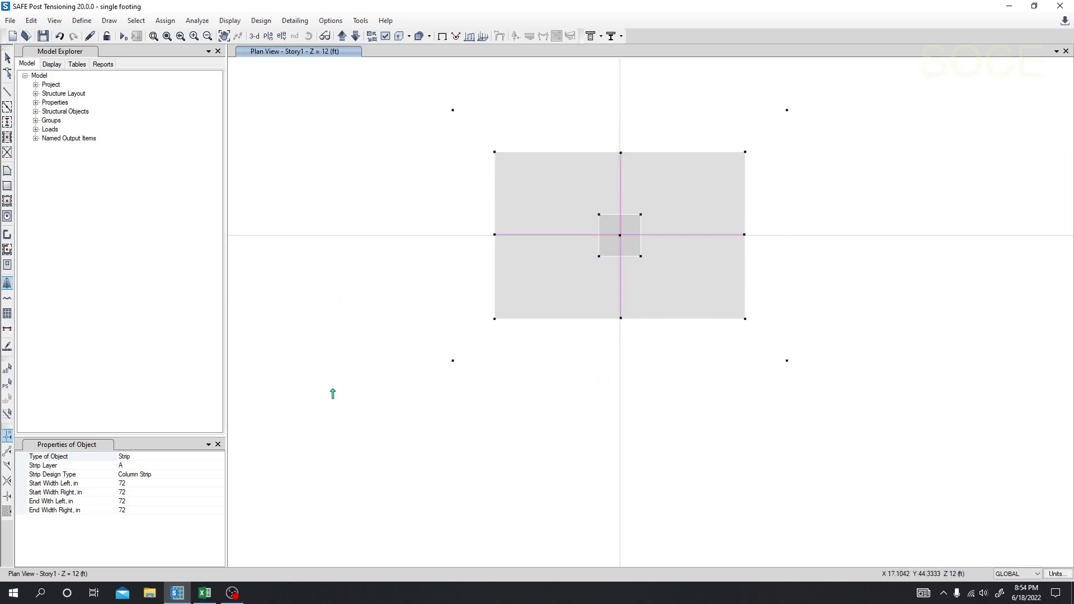
key(Escape)
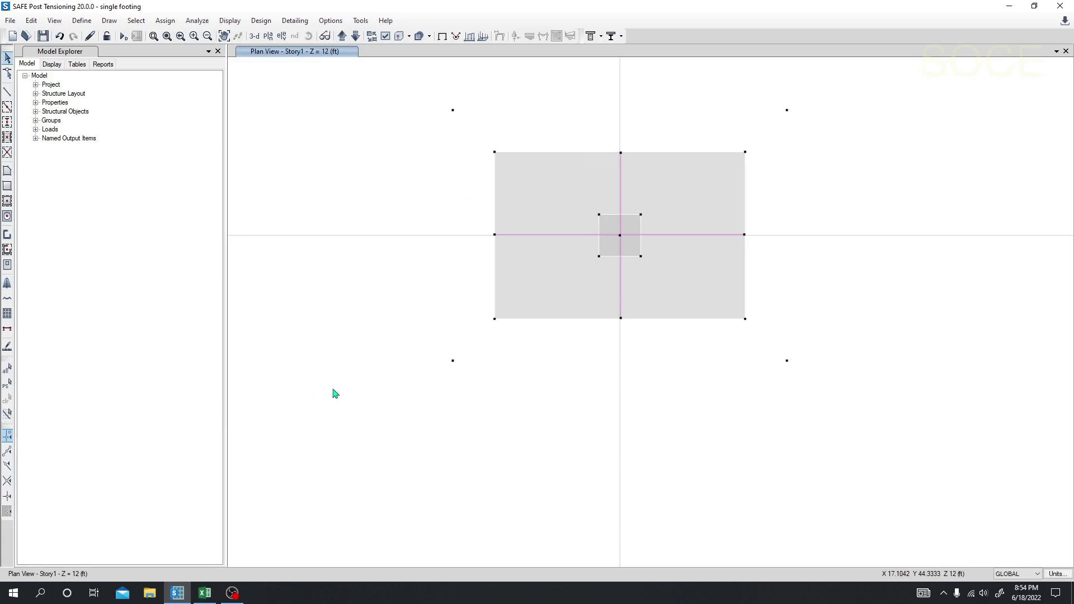
Rerun the analysis and try to display the Comb1 axial force diagram for beams and columns.
click(123, 37)
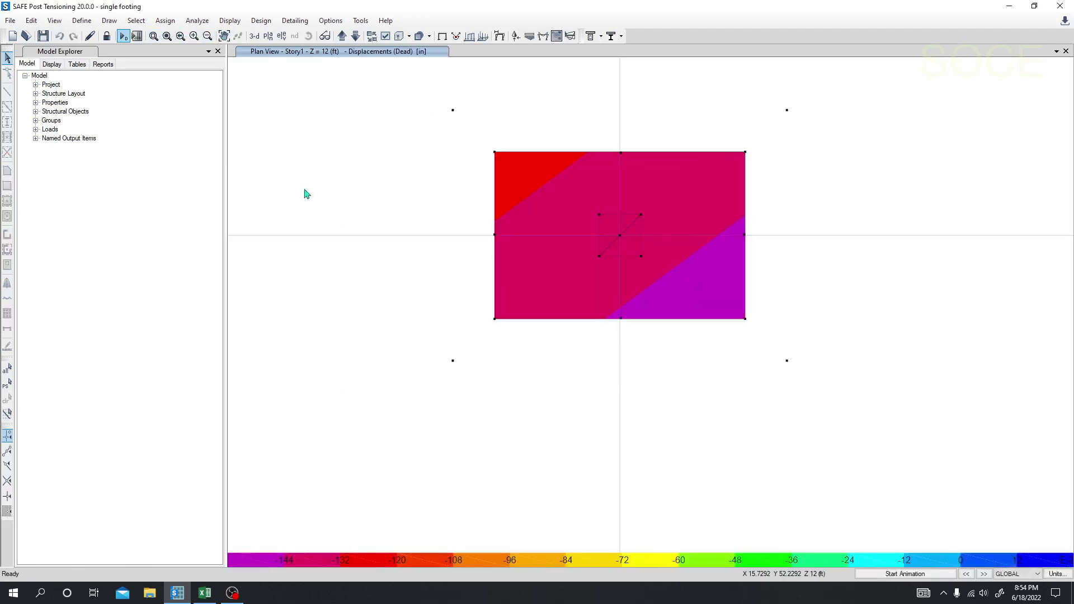
click(543, 37)
drag(504, 168, 158, 136)
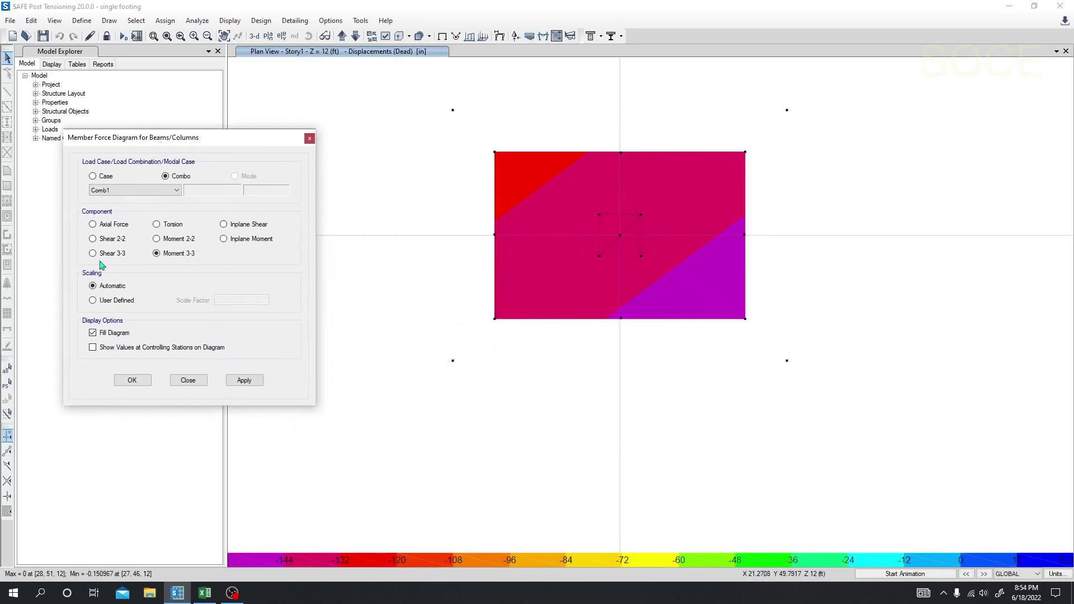
click(99, 222)
click(241, 380)
click(599, 337)
Try to display the Comb1 Shear 2-2 and Shear 3-3 diagrams for beams and columns.
click(122, 240)
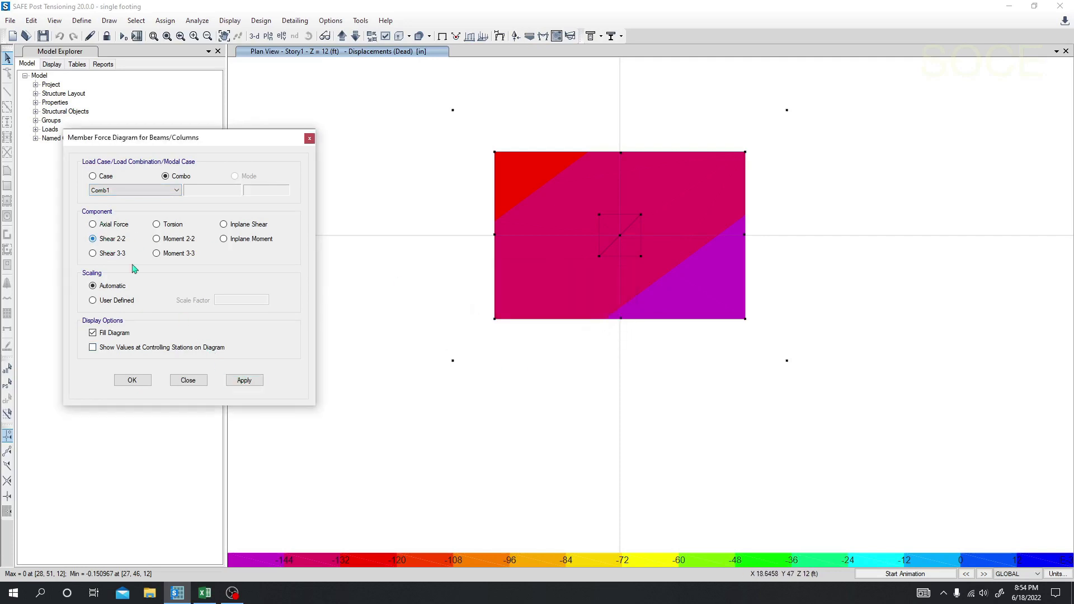
click(246, 381)
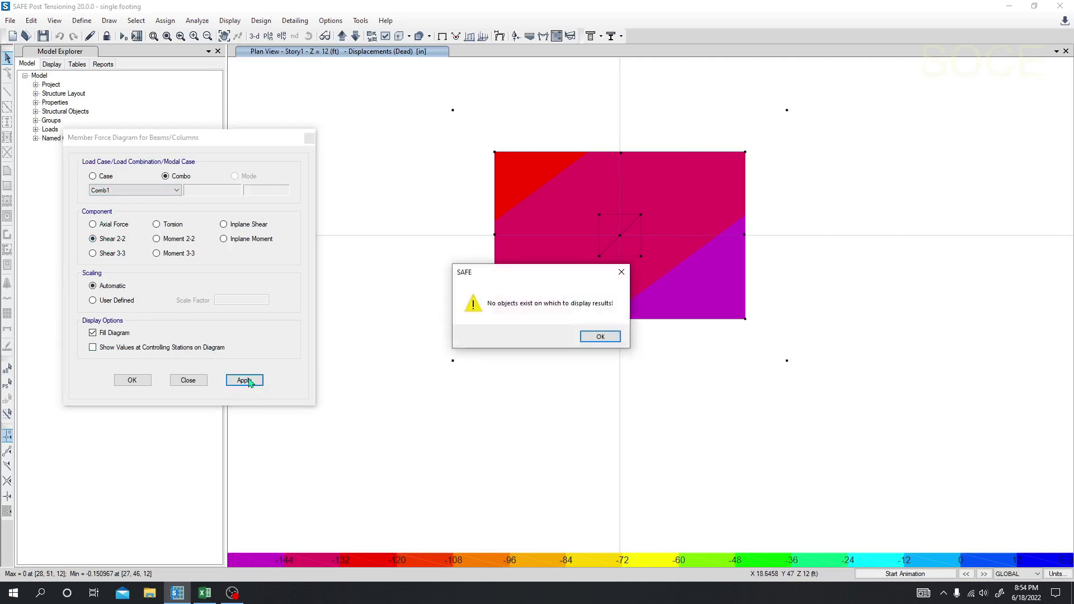
click(600, 337)
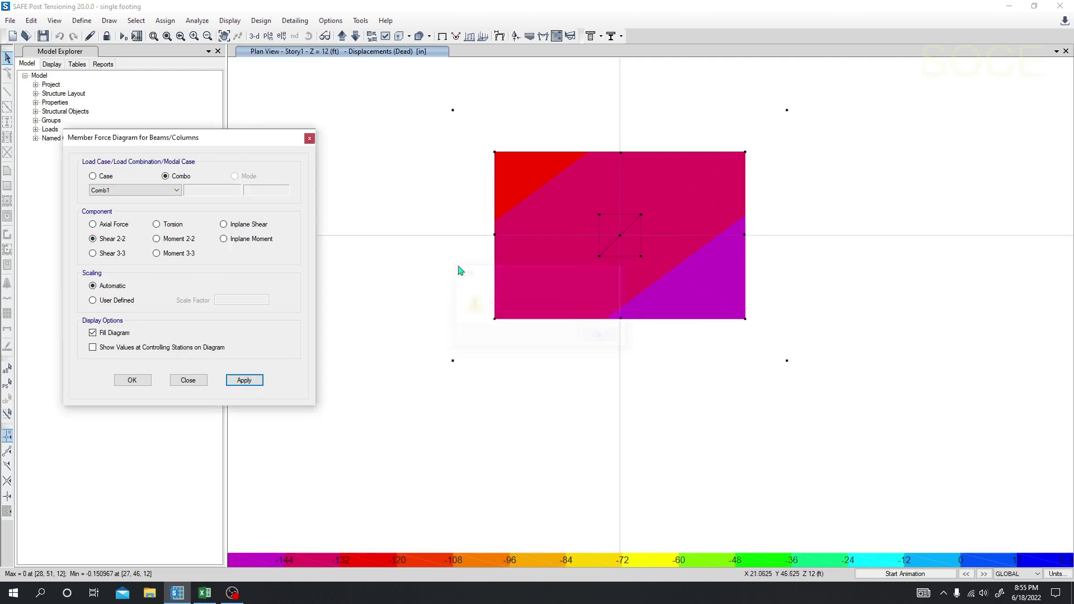
click(115, 256)
click(249, 385)
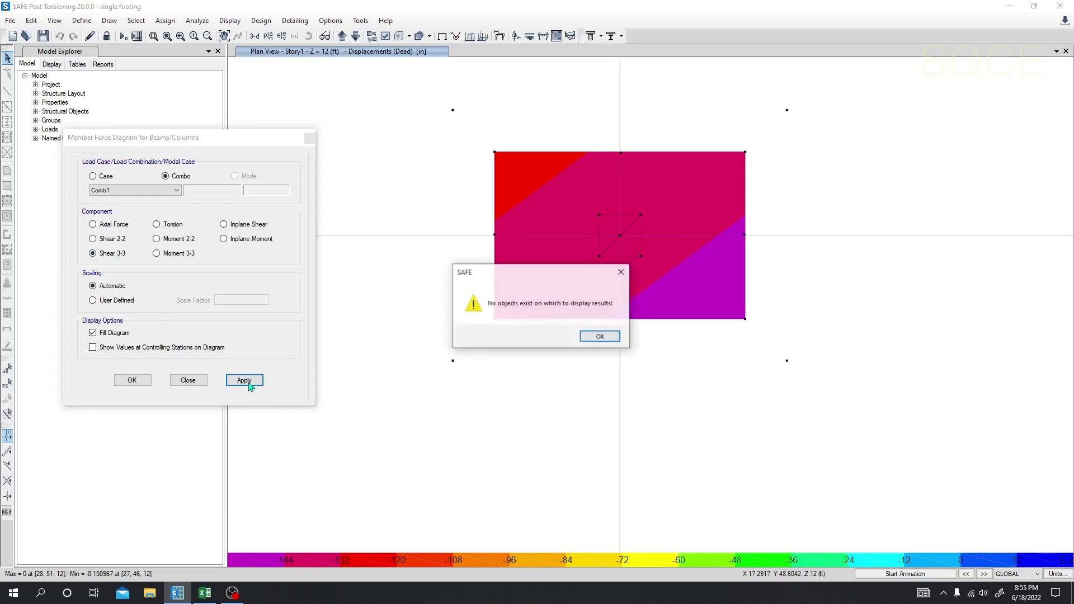
click(599, 335)
key(alt+Tab)
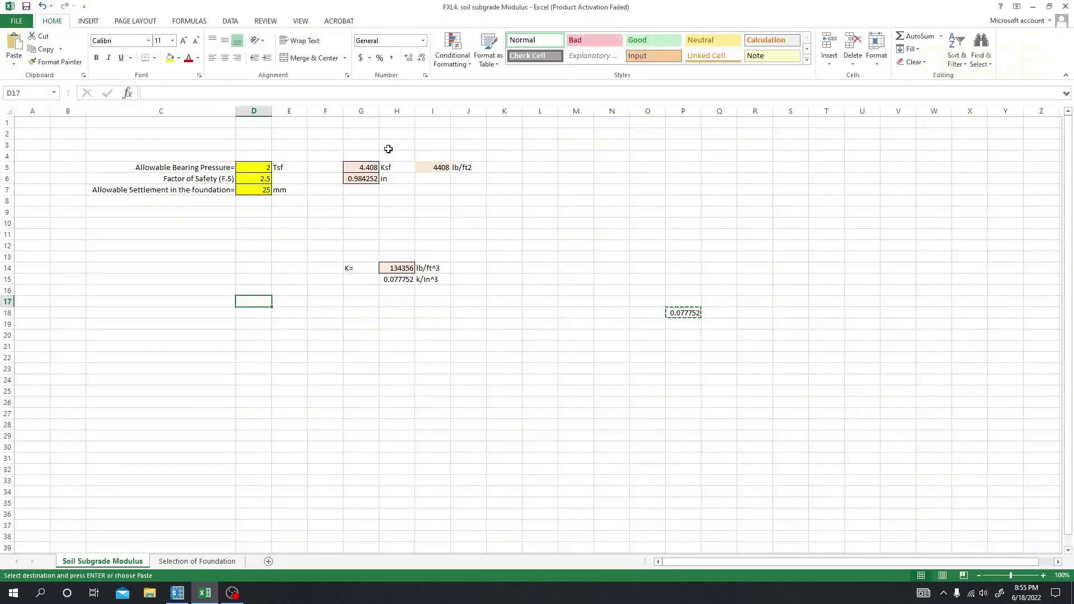
click(177, 593)
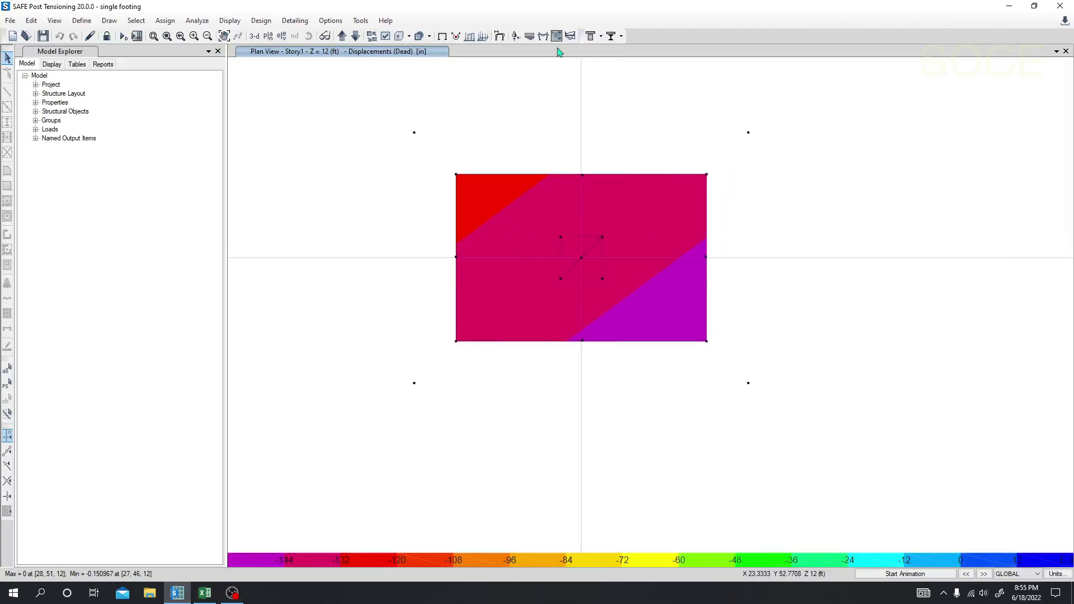
Display the Comb1 moment diagram for the Layer A design strips and examine the values at the ends of the X strip.
click(570, 37)
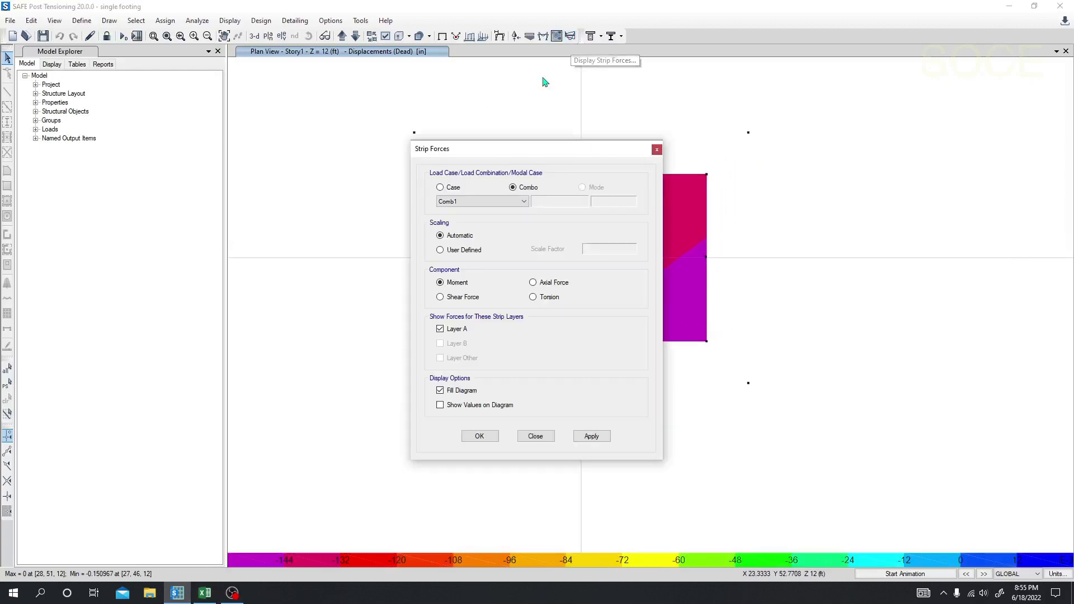
drag(510, 149, 153, 129)
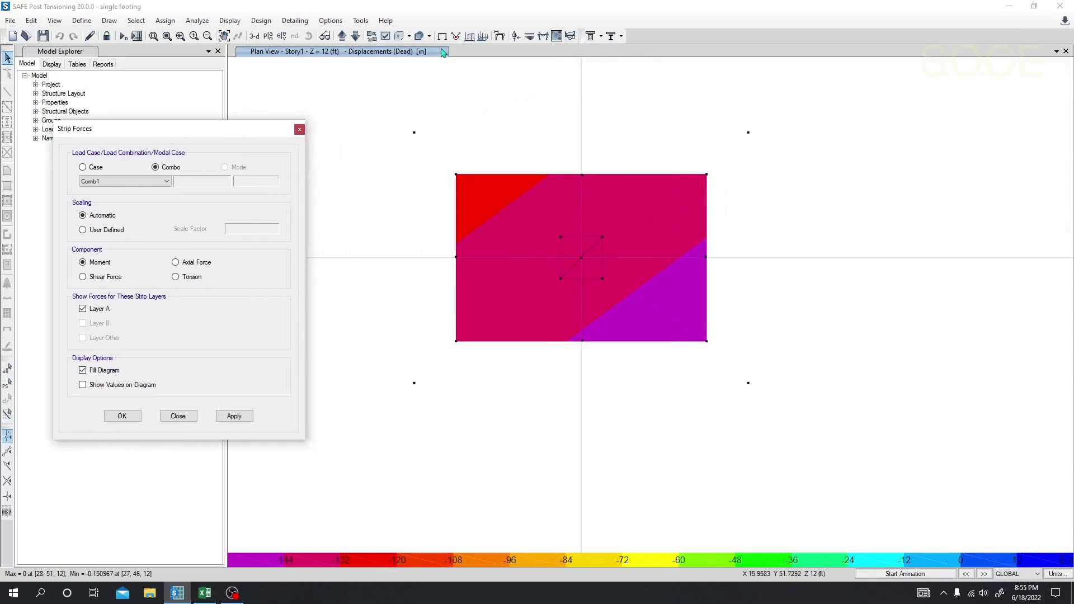
click(571, 36)
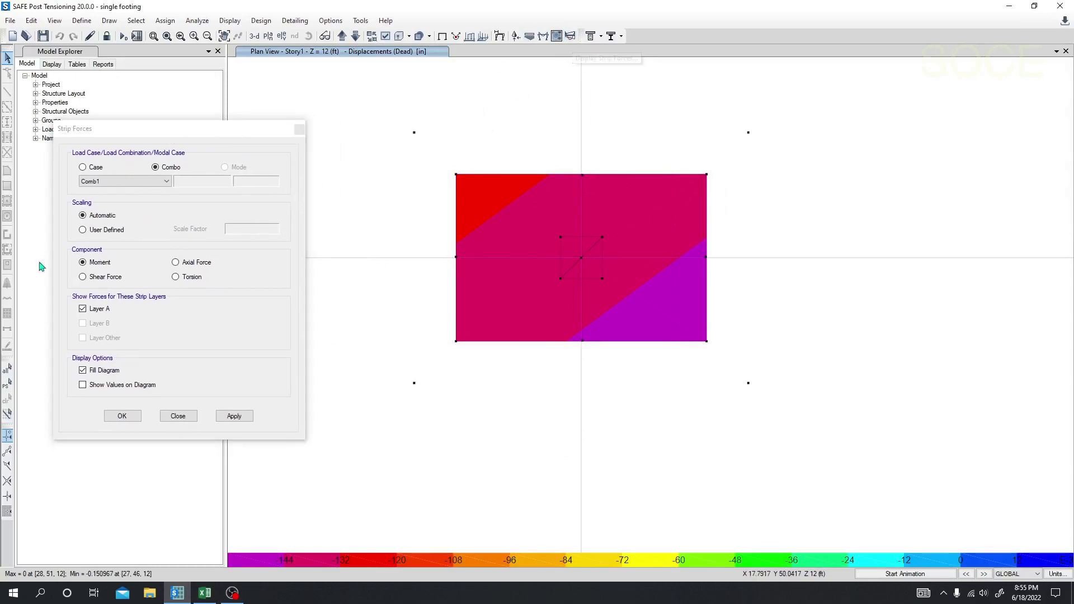
click(234, 415)
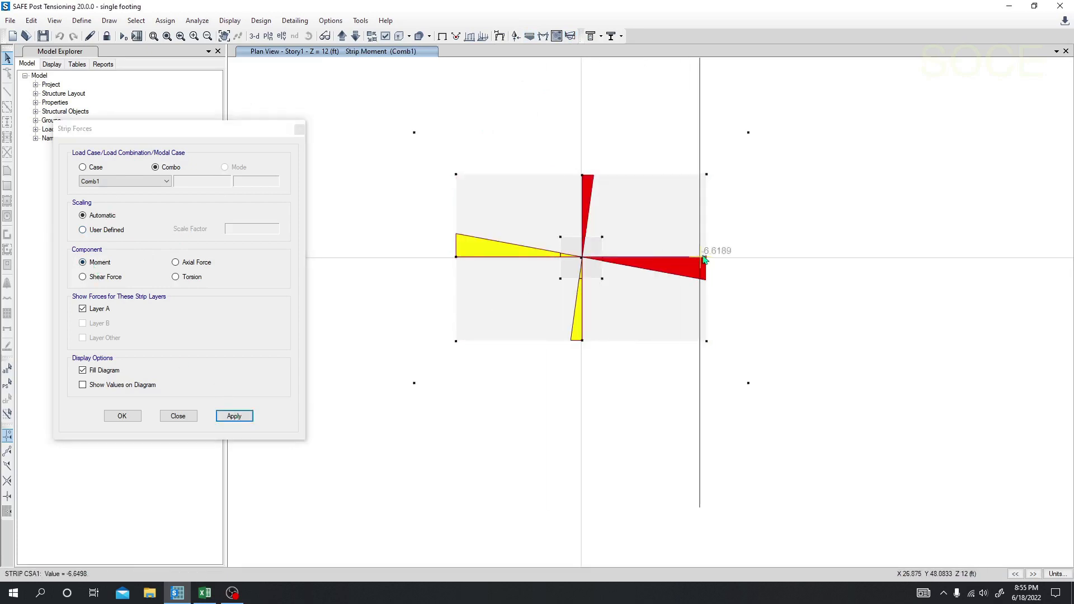
mouse_move(462, 261)
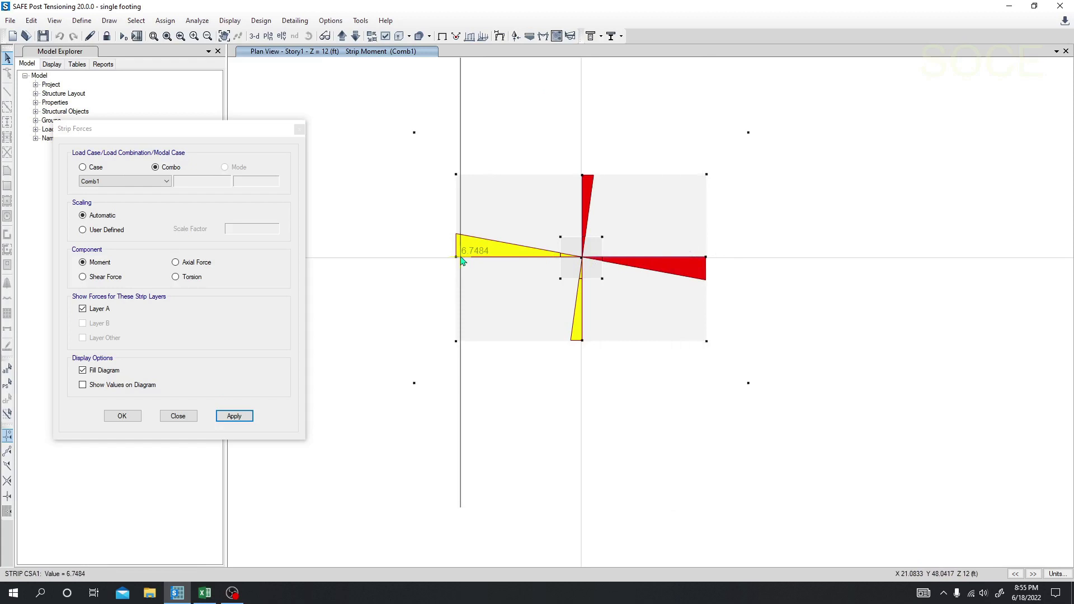
Display the Comb1 shear force, torsion and axial force diagrams for the design strips one after another.
click(112, 278)
click(239, 416)
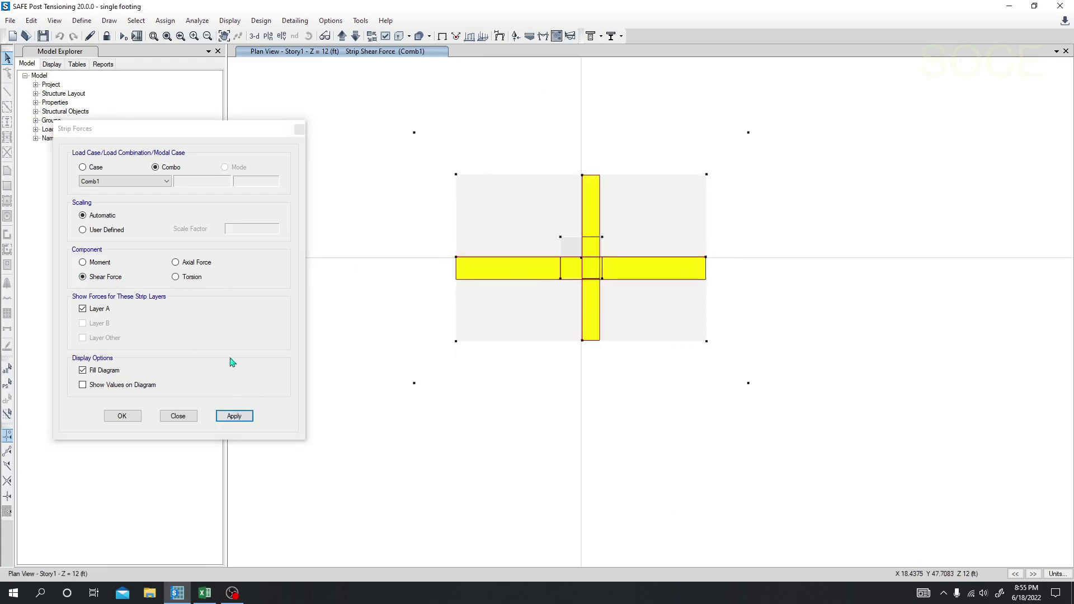
click(176, 277)
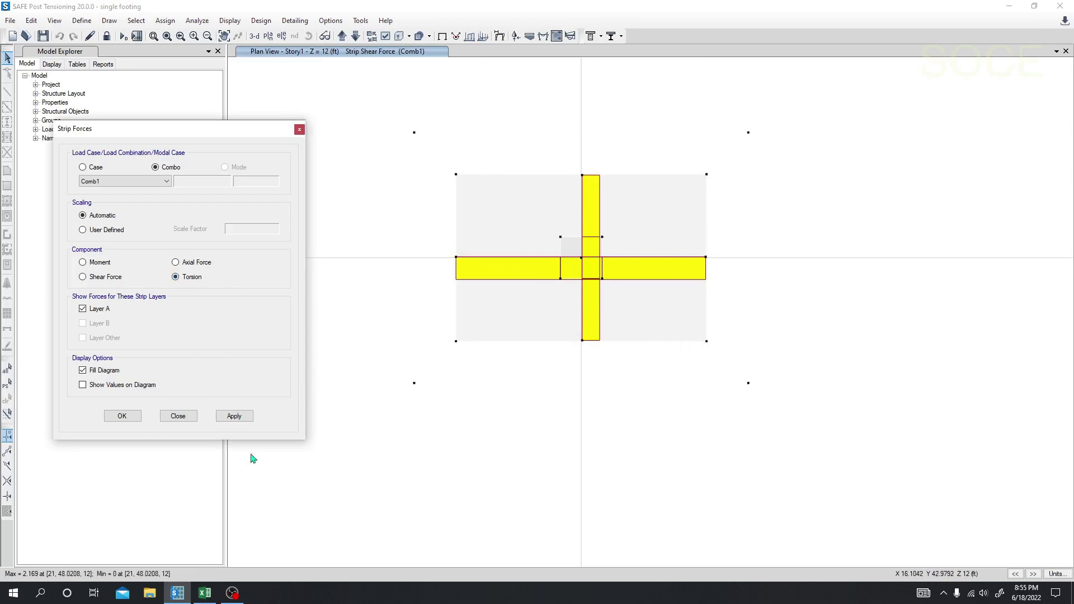
click(234, 417)
click(196, 263)
click(236, 417)
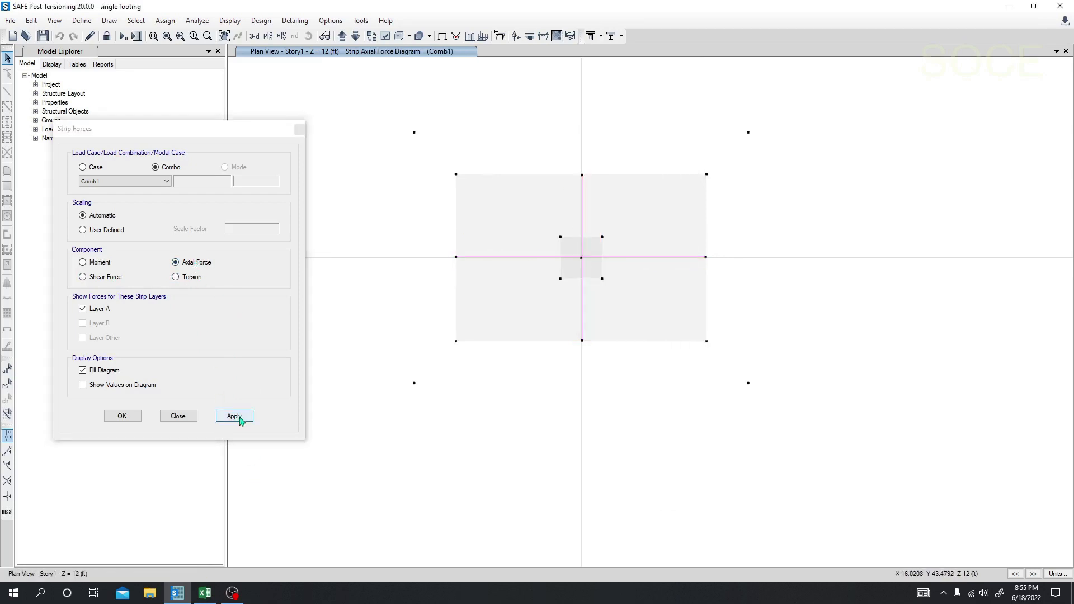
click(299, 132)
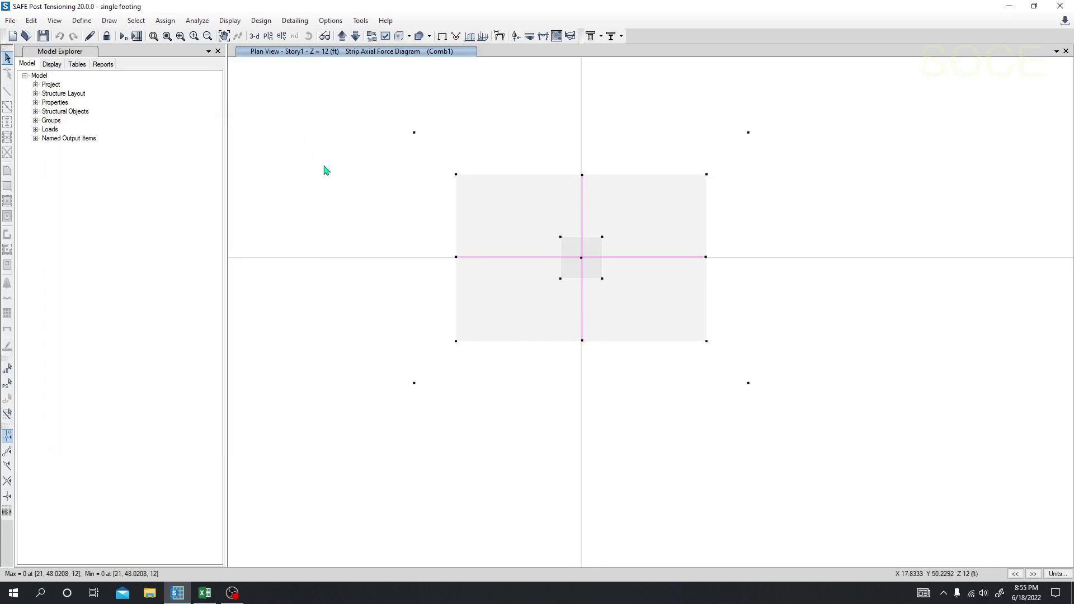
Display the finite element based slab design as enveloping flexural reinforcement for Direction 1 top rebar, with minimum reinforcing imposed.
click(261, 20)
mouse_move(229, 21)
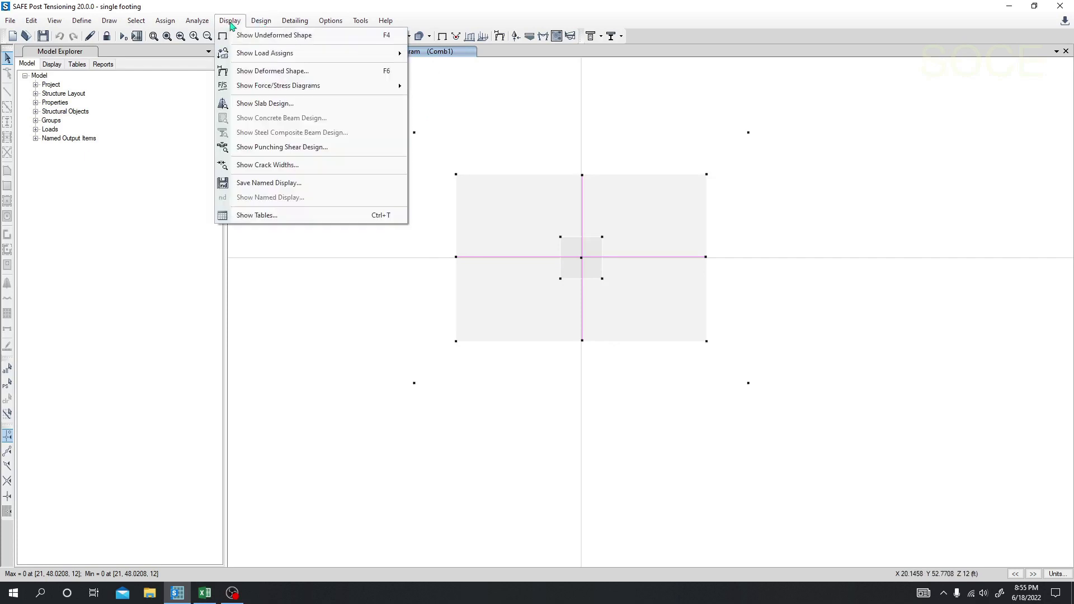
click(263, 103)
drag(419, 136, 75, 111)
middle_drag(444, 386, 588, 388)
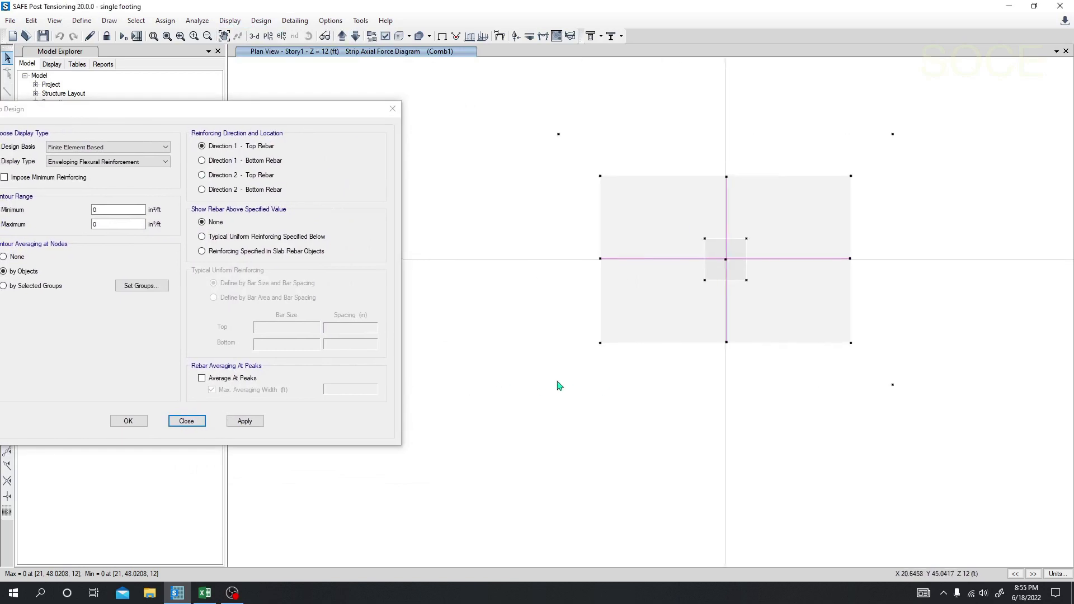
drag(75, 110, 156, 105)
click(235, 157)
click(235, 162)
click(224, 142)
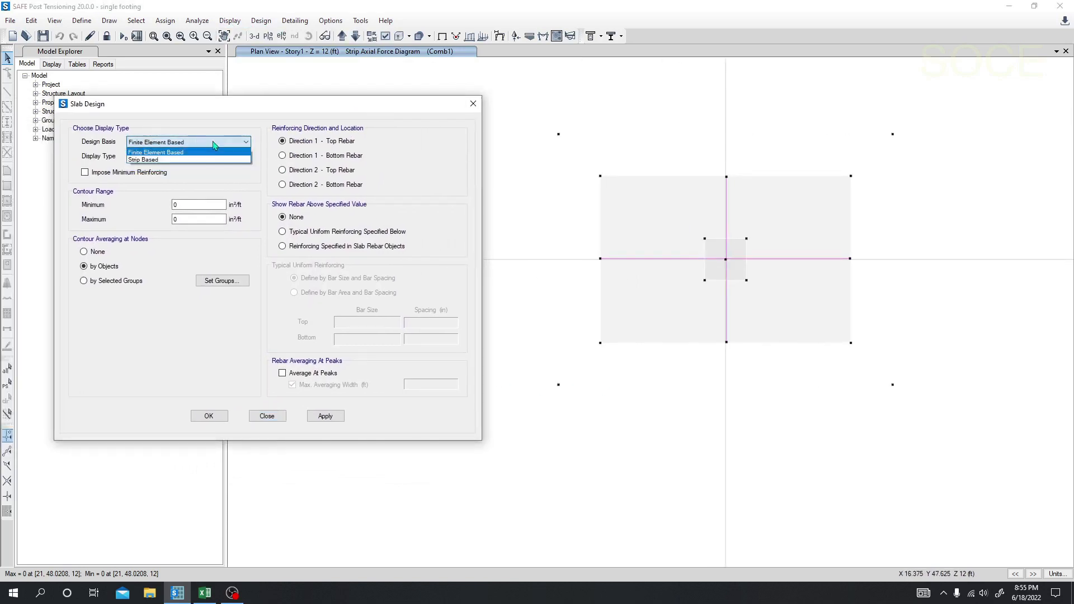
click(175, 152)
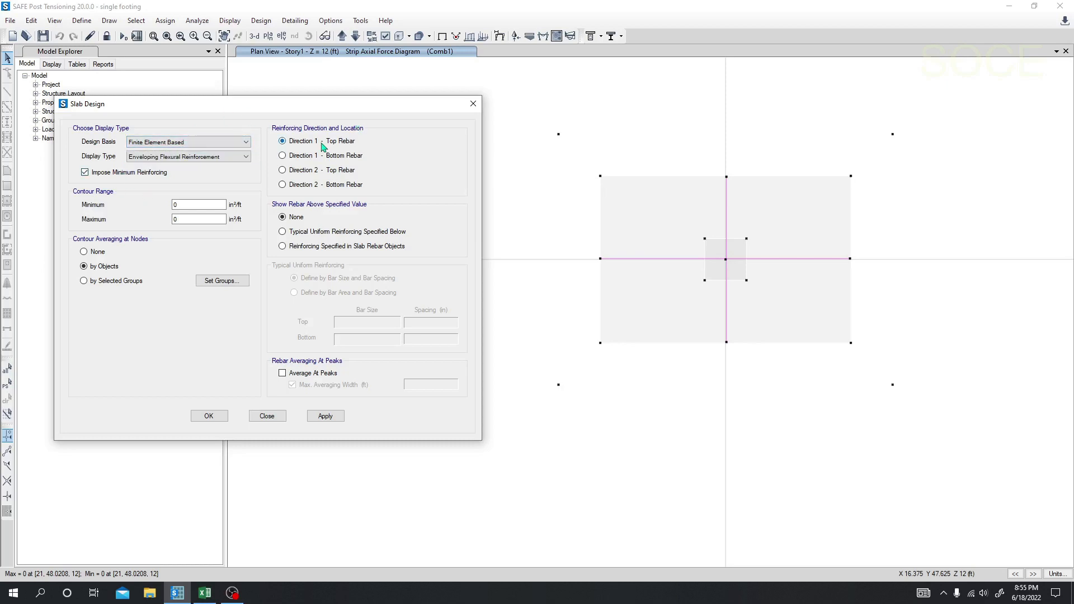
click(325, 416)
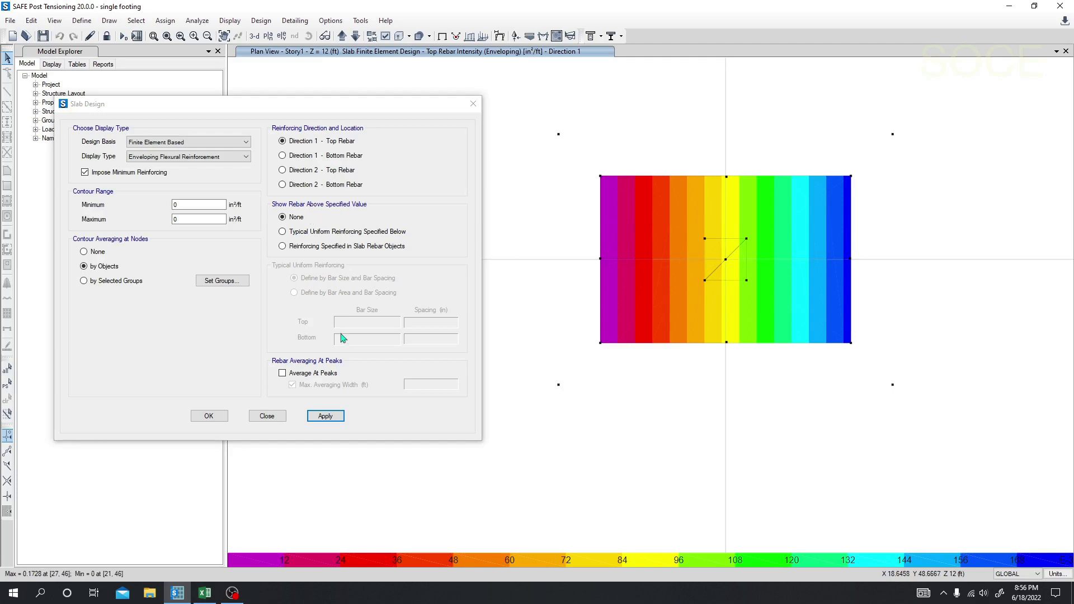
Show the slab design's Direction 2 top rebar intensity with no specified rebar threshold.
click(283, 248)
click(283, 232)
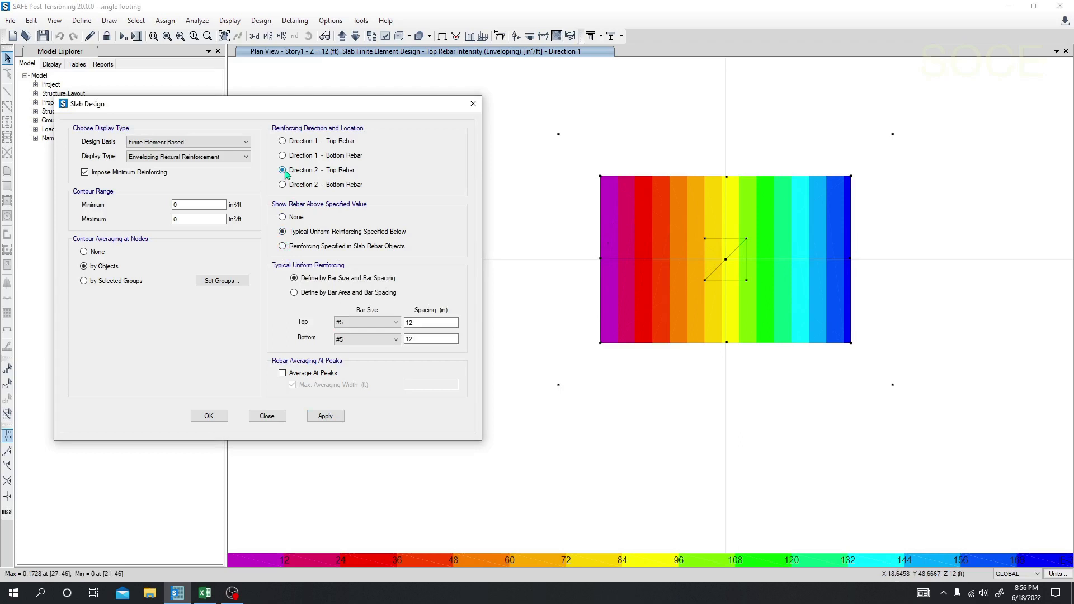
click(283, 217)
click(325, 416)
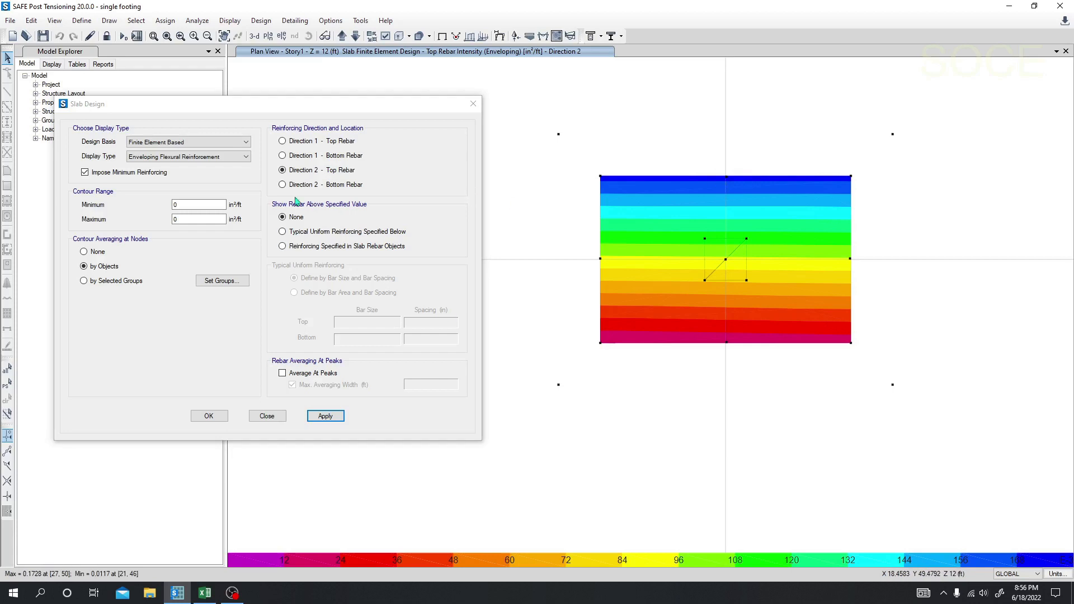
Show the Direction 1 top rebar required above typical uniform reinforcing of #5 bars at 12 in spacing.
click(292, 136)
click(288, 141)
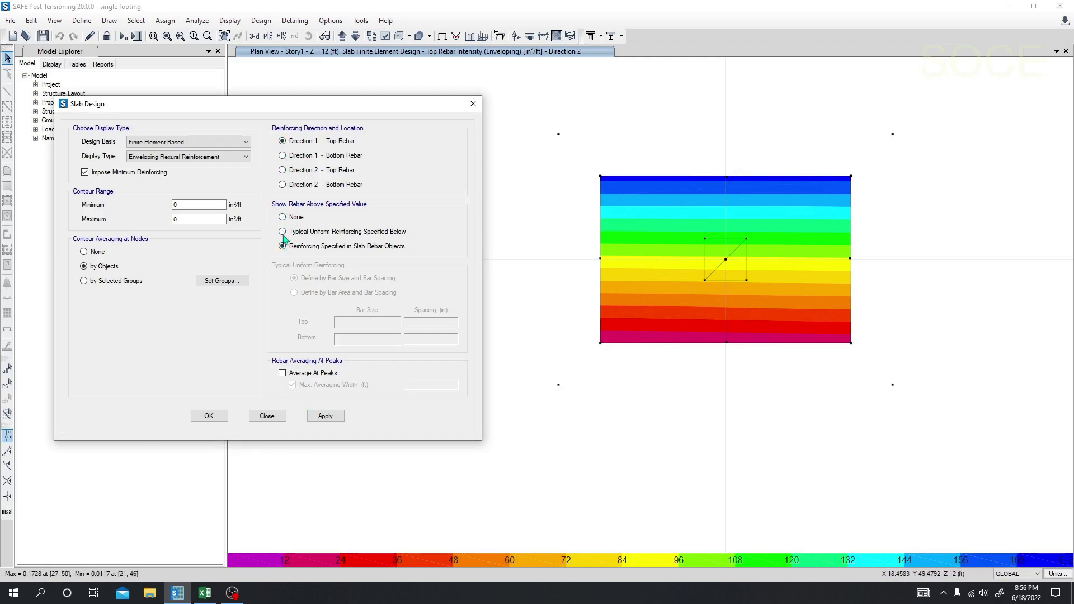
click(283, 231)
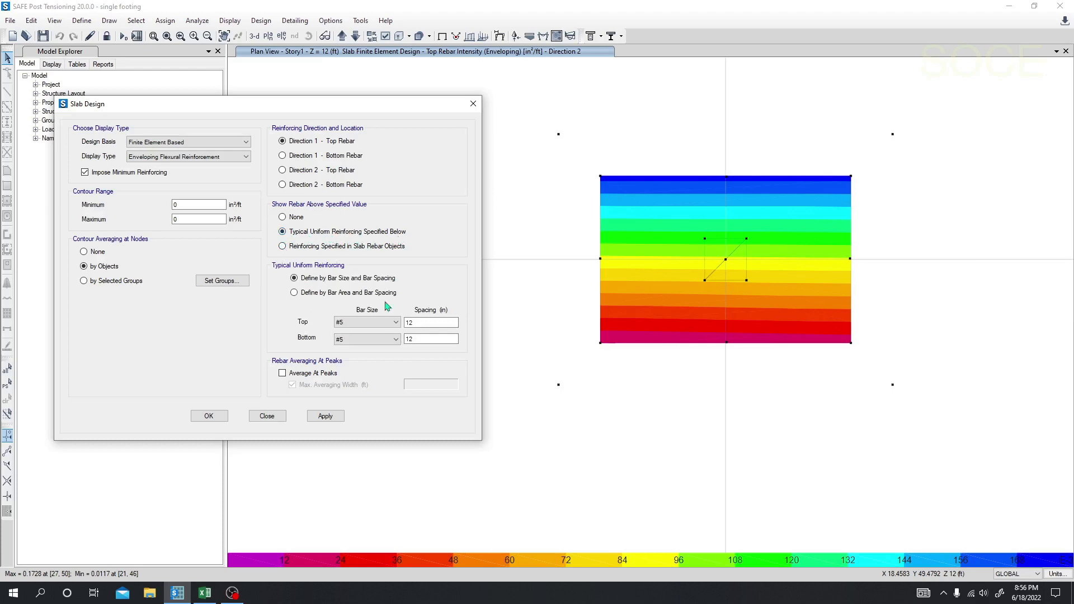
click(395, 322)
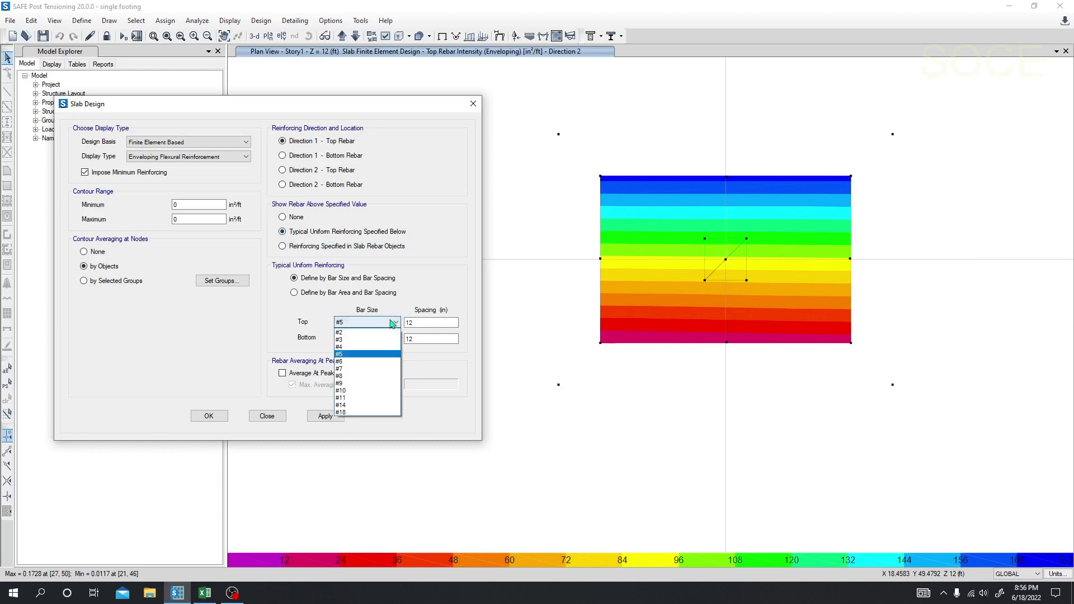
click(374, 354)
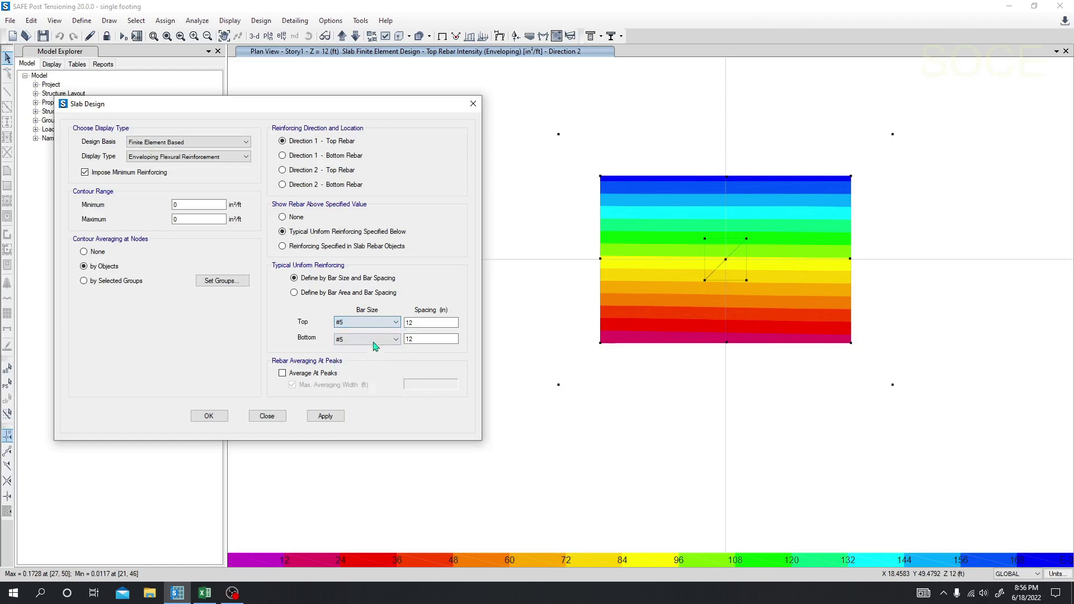
click(426, 339)
click(325, 416)
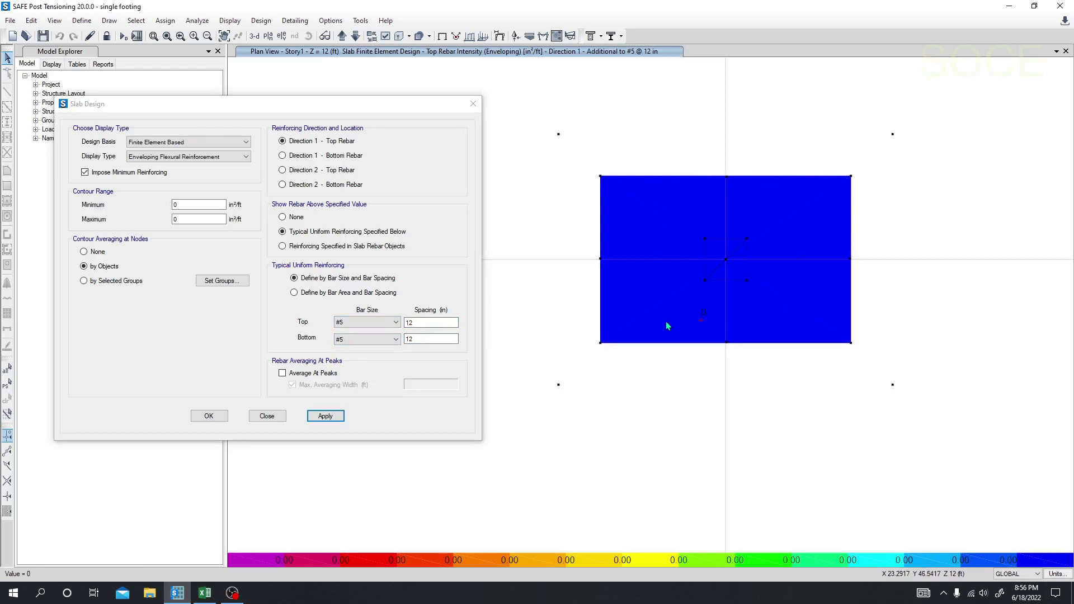
Set the typical uniform reinforcing spacing to 15 in for both top and bottom bars and refresh the rebar display.
click(442, 323)
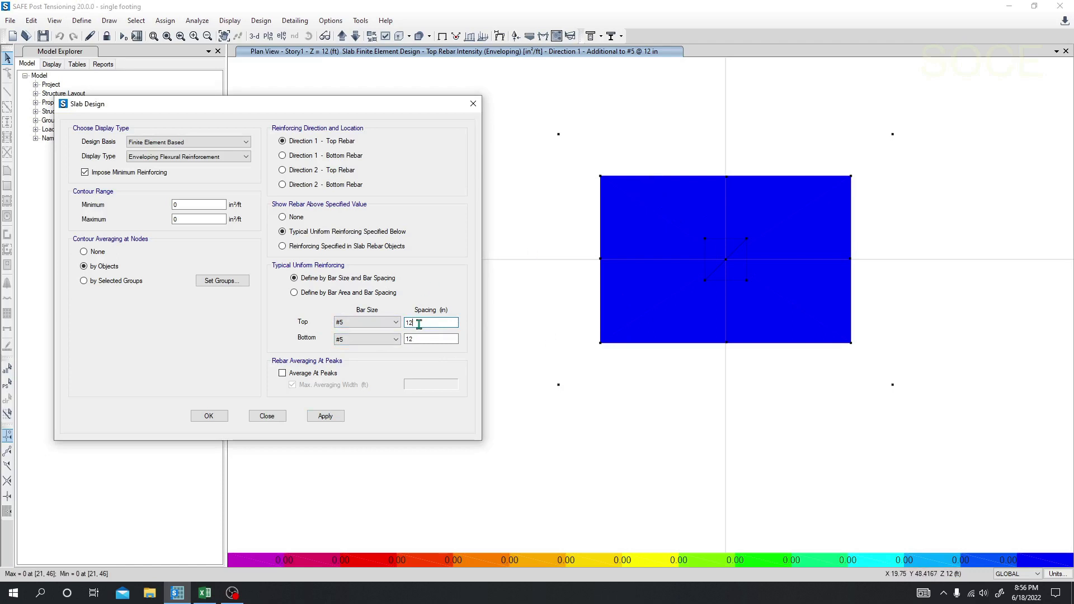
double_click(414, 338)
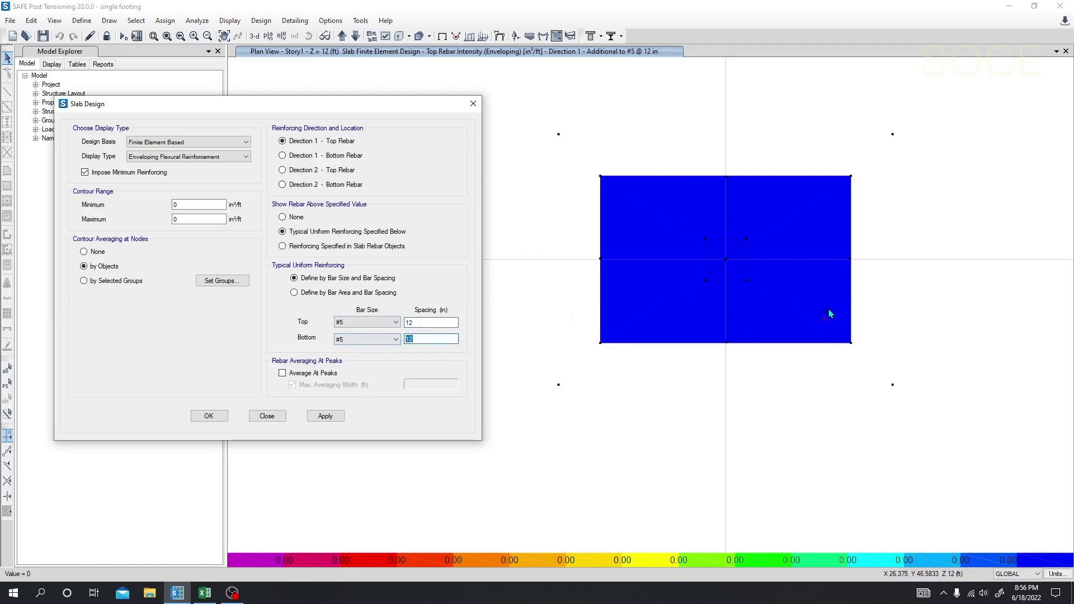
double_click(428, 323)
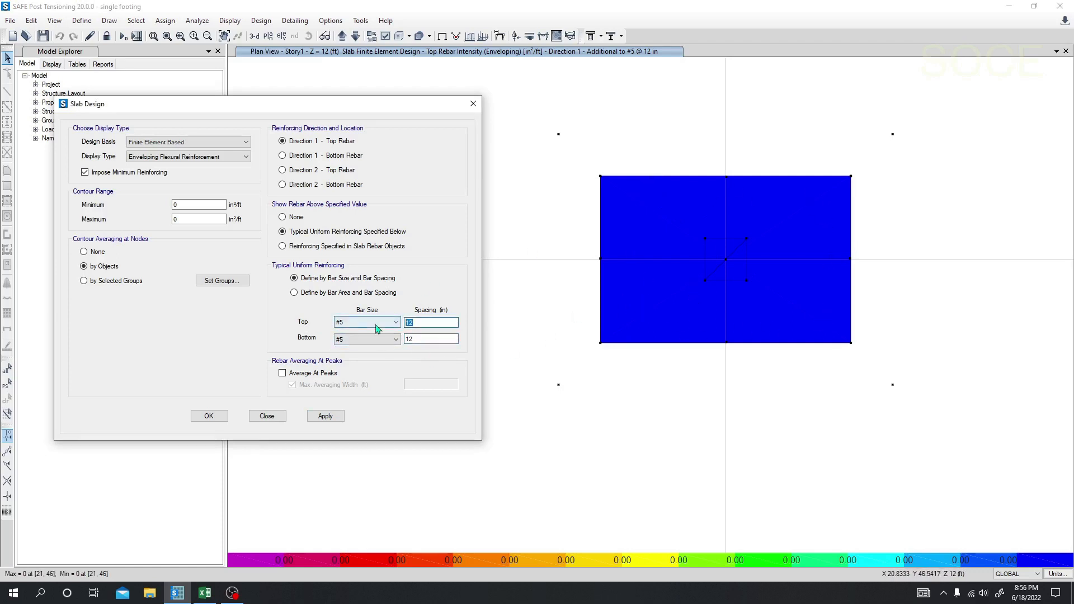
drag(414, 339, 386, 340)
text(1)
click(325, 416)
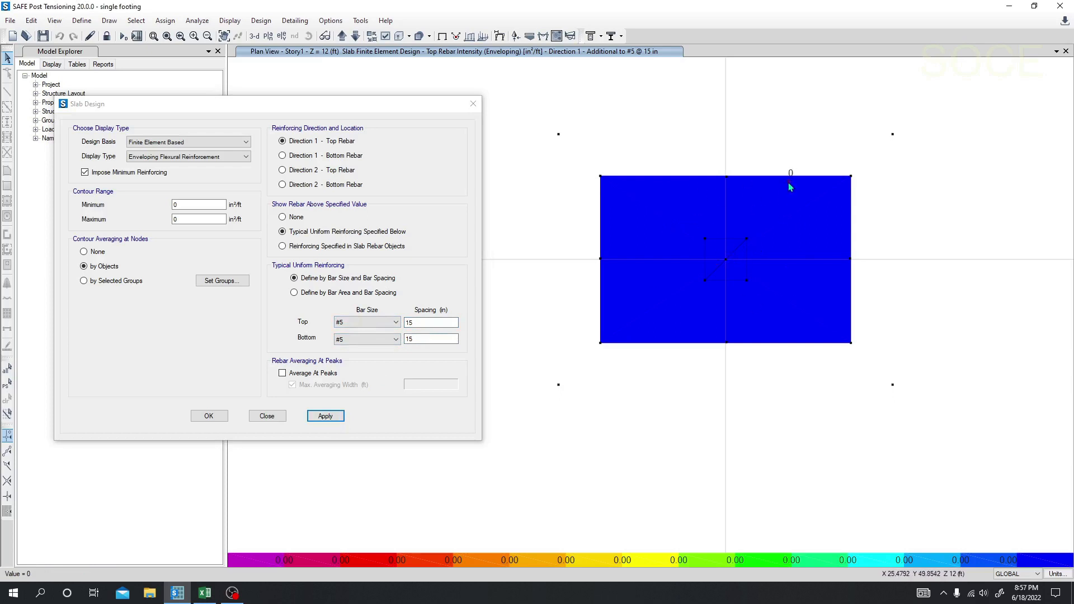
Display the rebar above the typical reinforcing for Direction 2 top, Direction 1 bottom and Direction 2 bottom one after another.
click(310, 158)
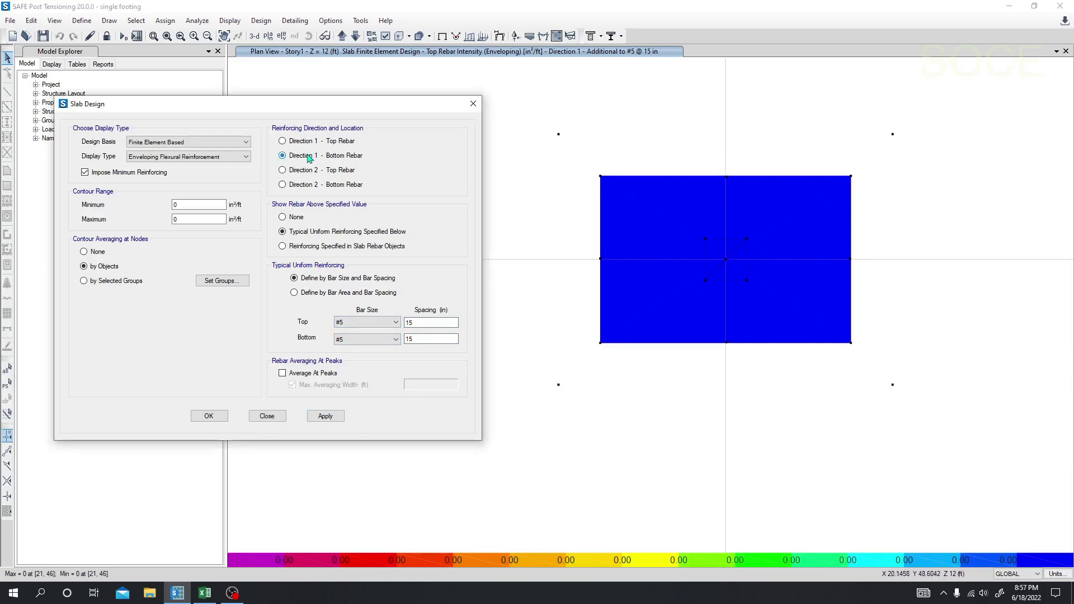
click(333, 416)
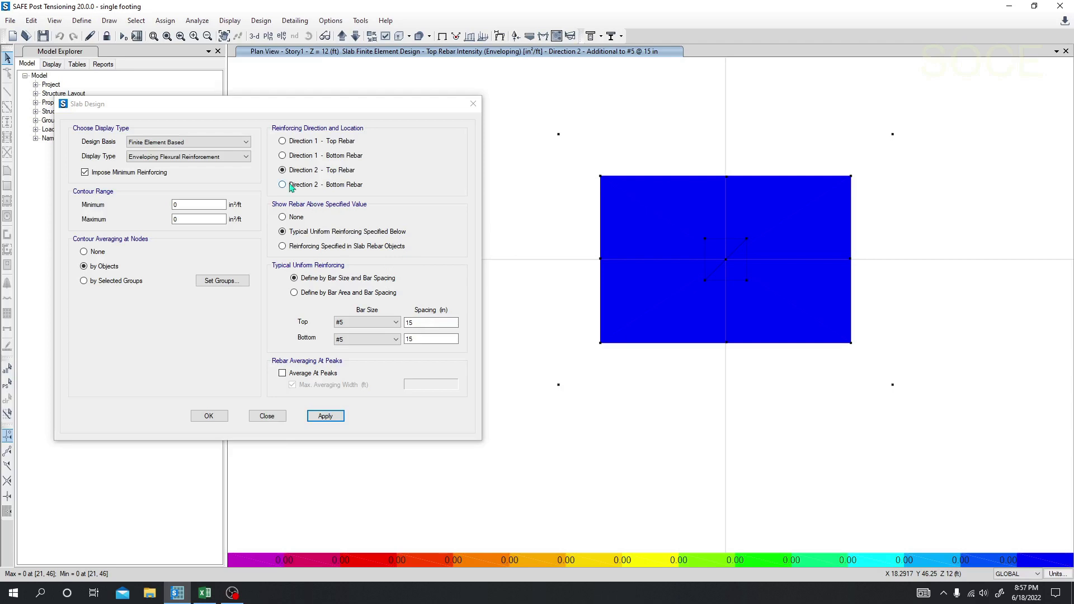
click(283, 156)
click(325, 416)
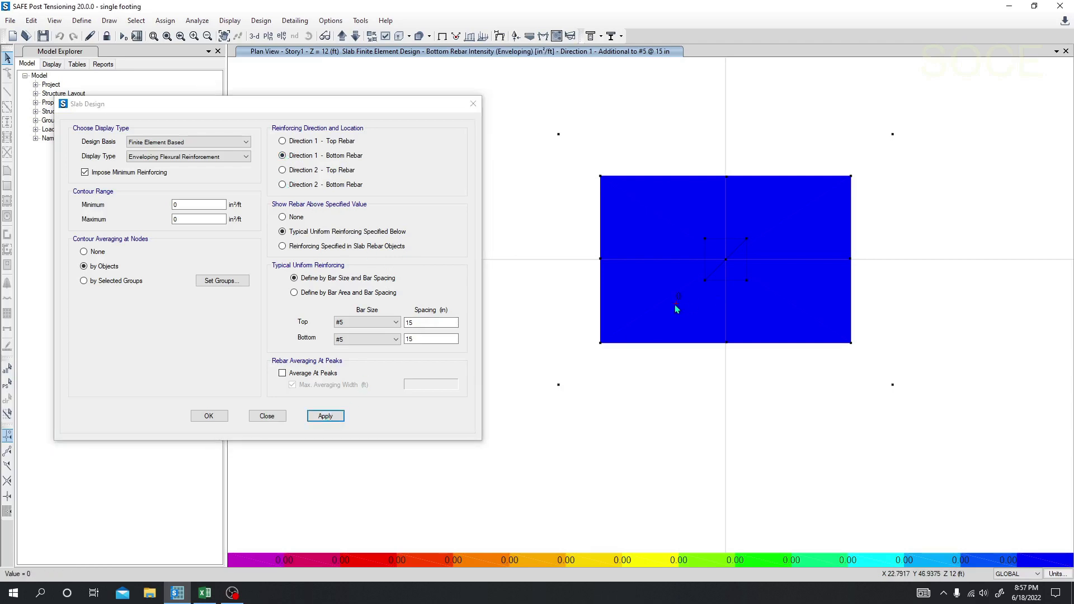
middle_drag(675, 303, 656, 316)
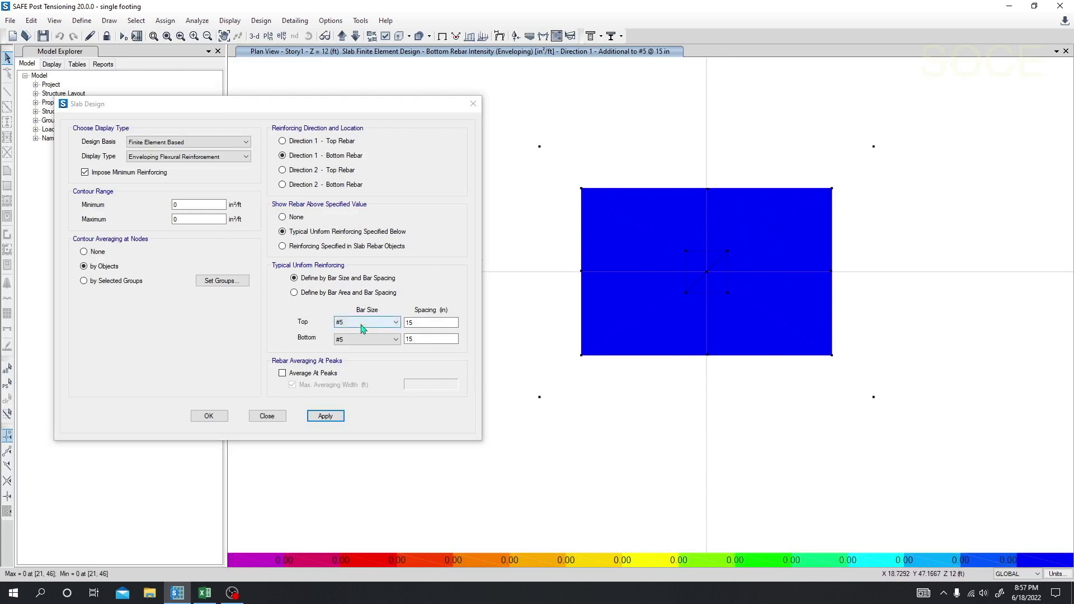
click(311, 185)
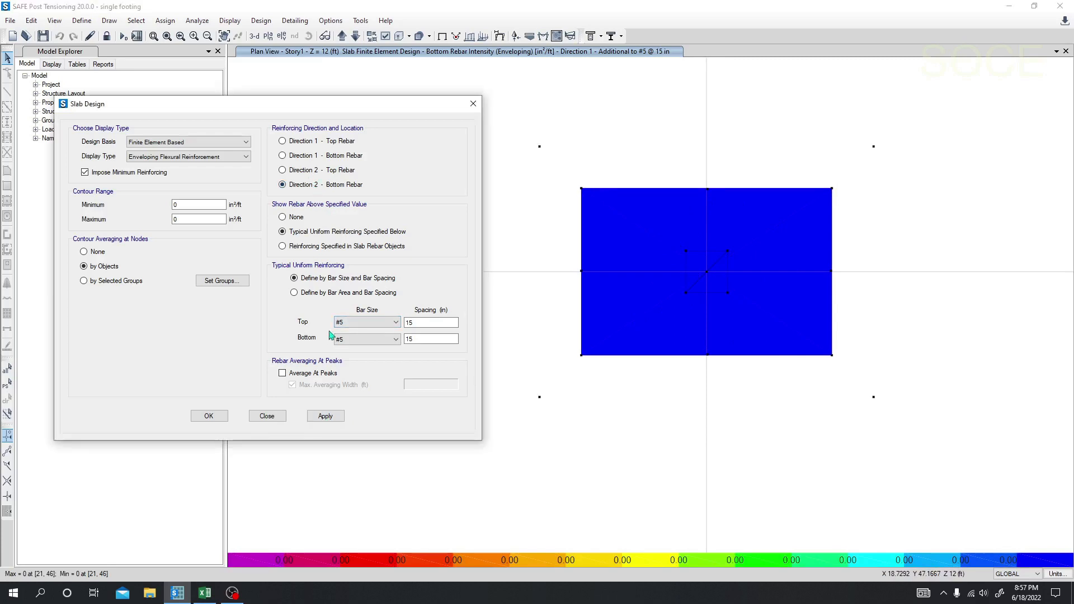
click(329, 416)
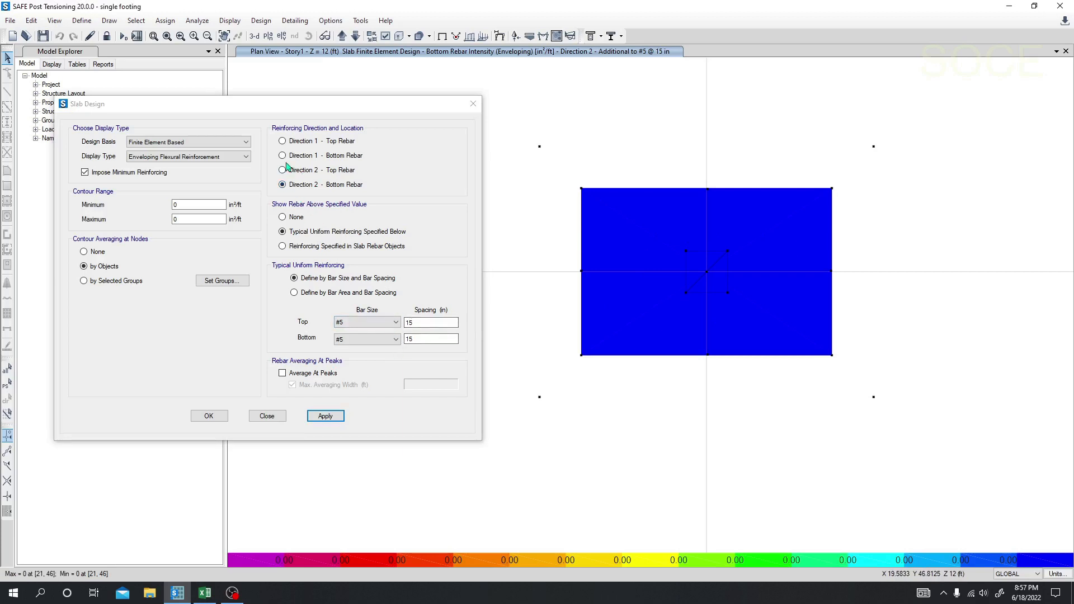
Show the full Direction 2 bottom rebar intensity with no specified rebar threshold and examine its values.
click(282, 217)
click(327, 417)
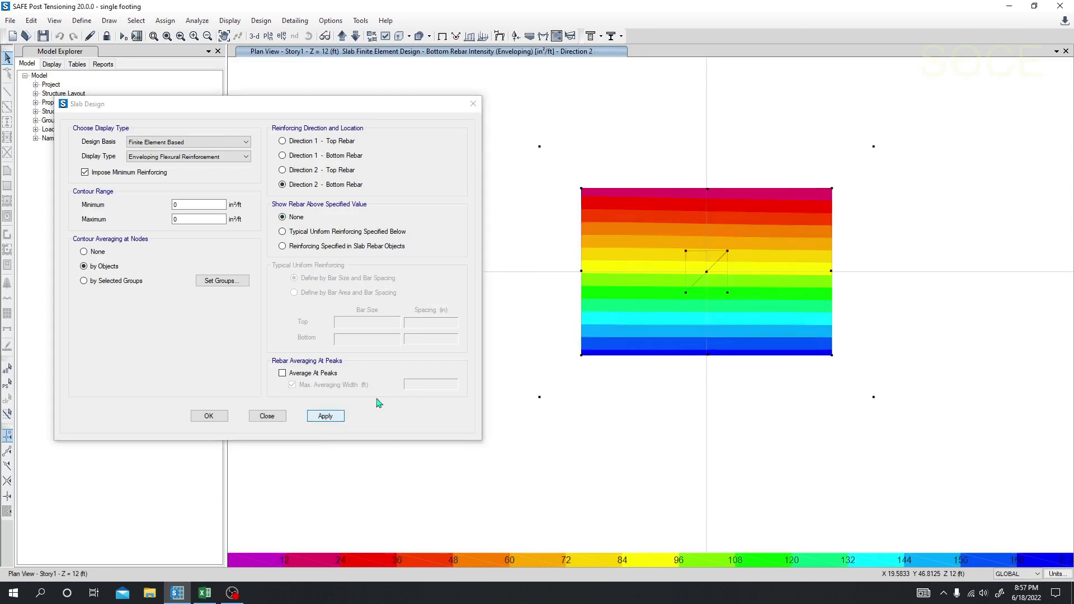
mouse_move(725, 347)
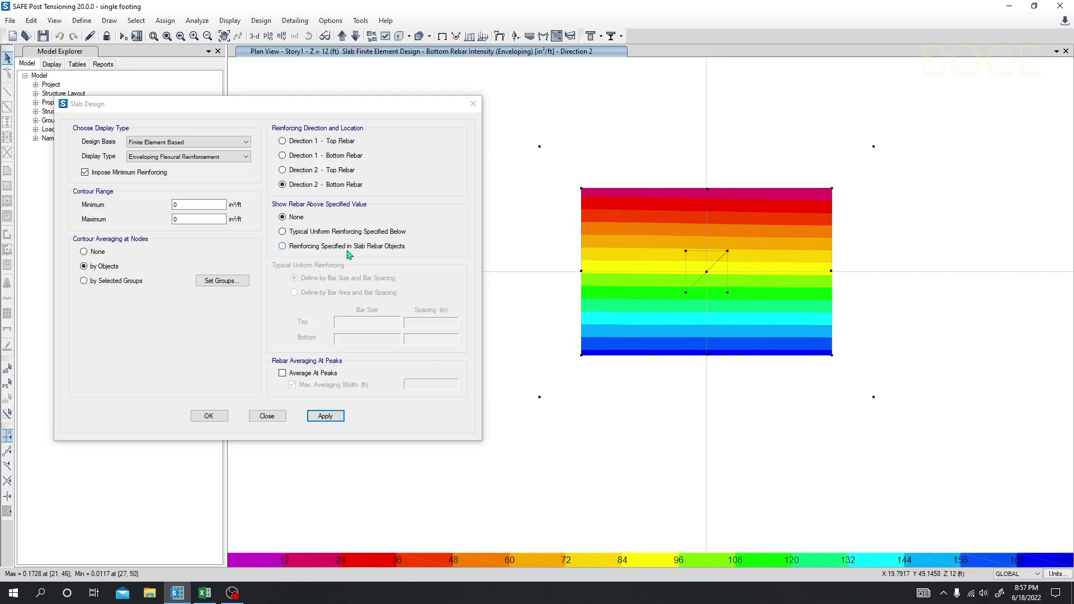
Display the strip based slab design as enveloping flexural reinforcement for the Layer A strips.
click(224, 142)
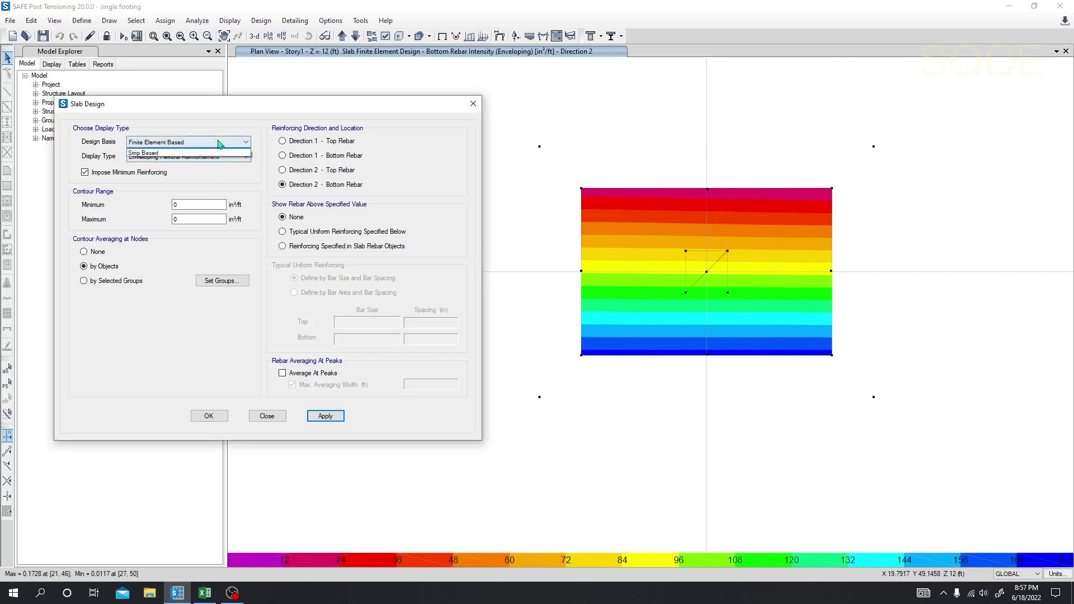
click(178, 158)
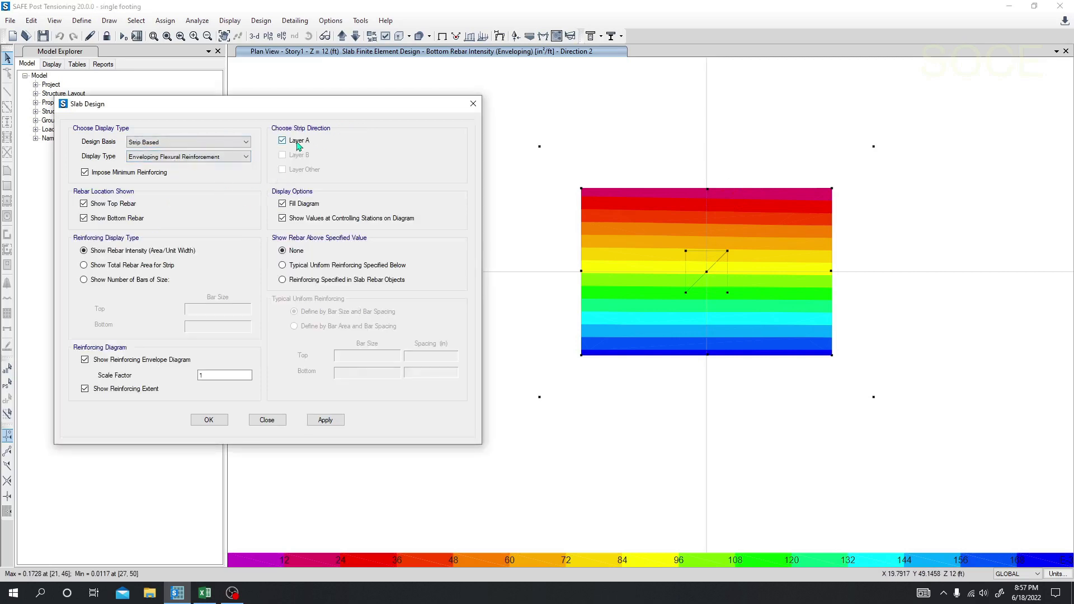
click(325, 421)
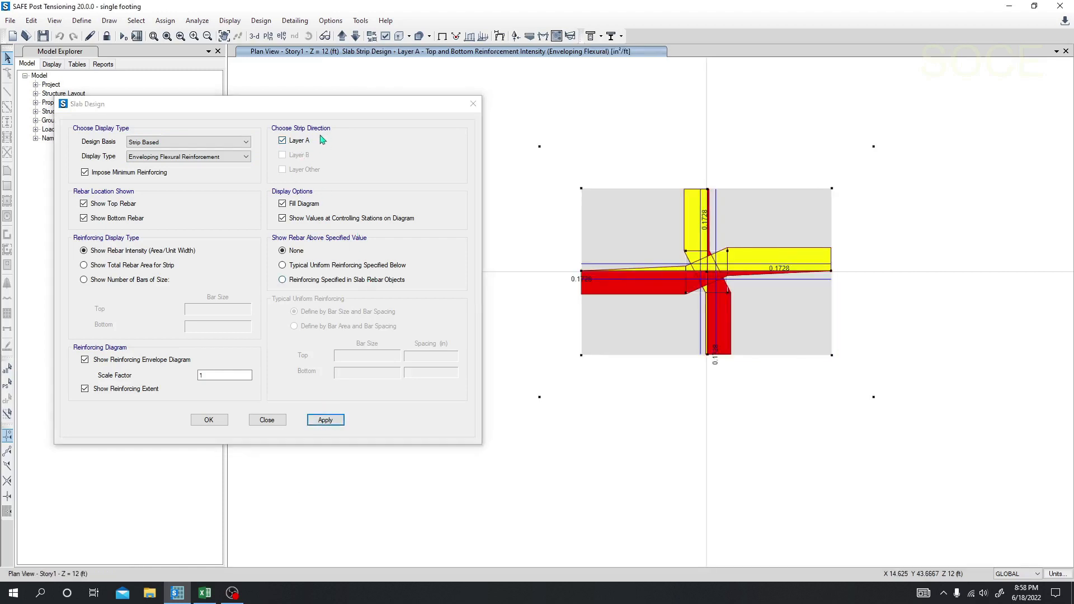
Show the strip rebar required above typical uniform reinforcing, with #5 top and bottom bars spaced at 12 in.
click(293, 267)
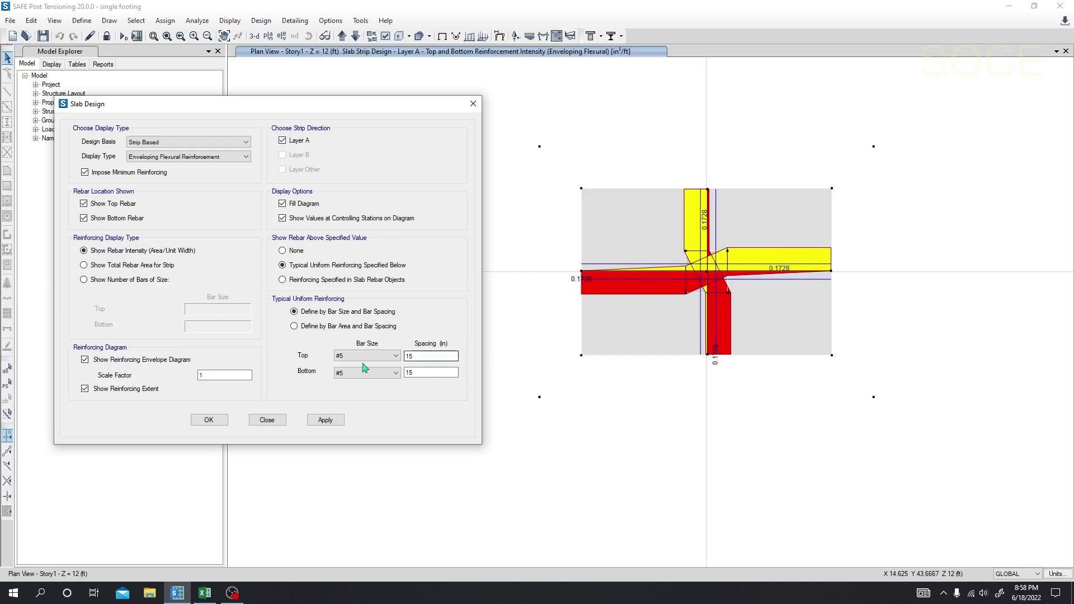
click(330, 419)
click(427, 358)
click(429, 373)
drag(413, 358, 374, 362)
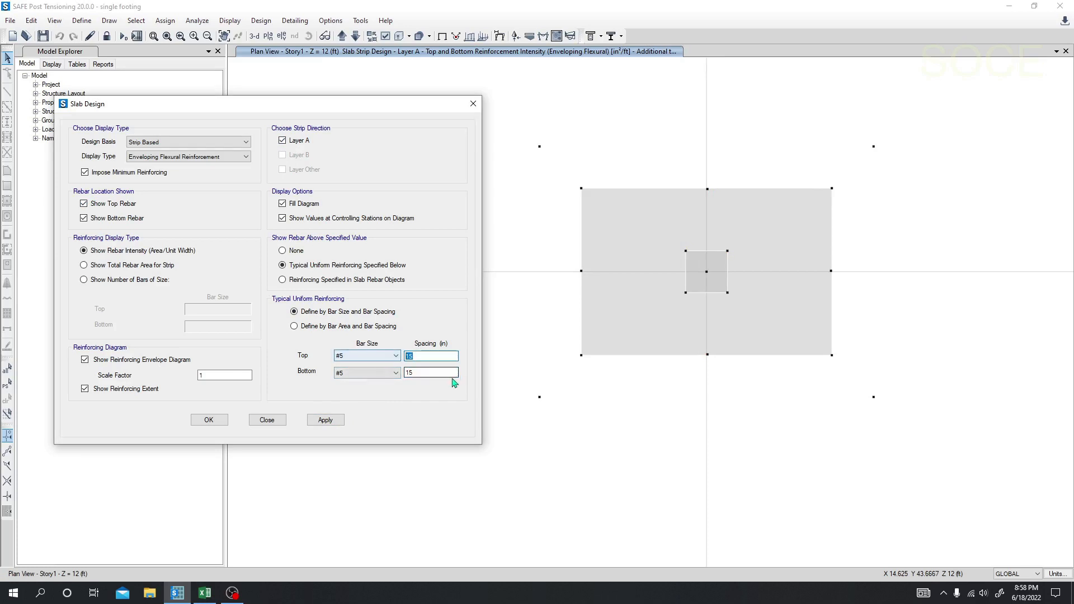
click(422, 356)
key(BackSpace)
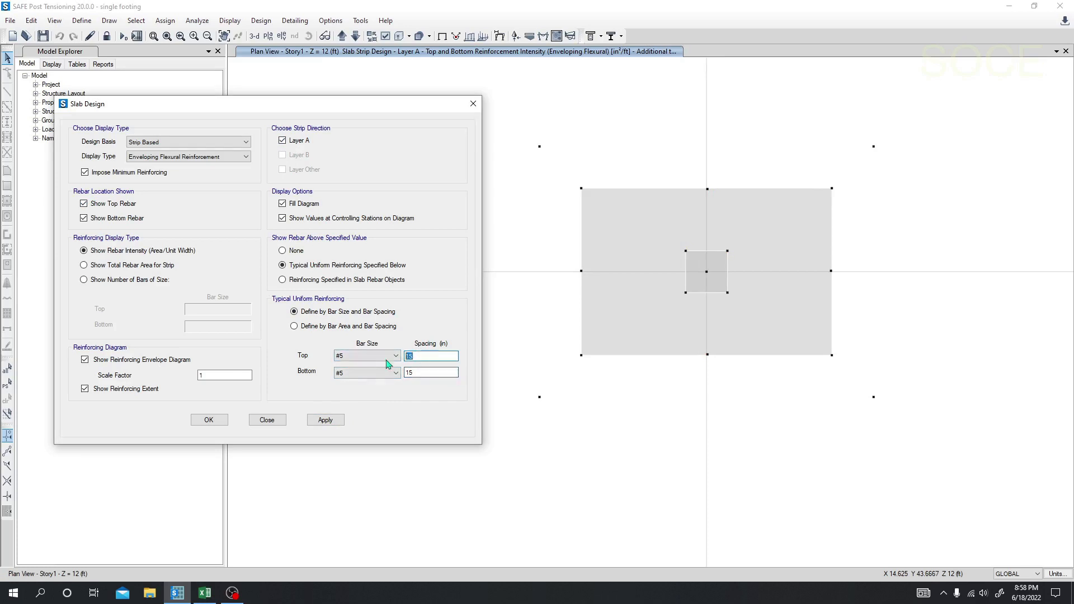
text(2)
click(425, 370)
key(BackSpace)
click(326, 421)
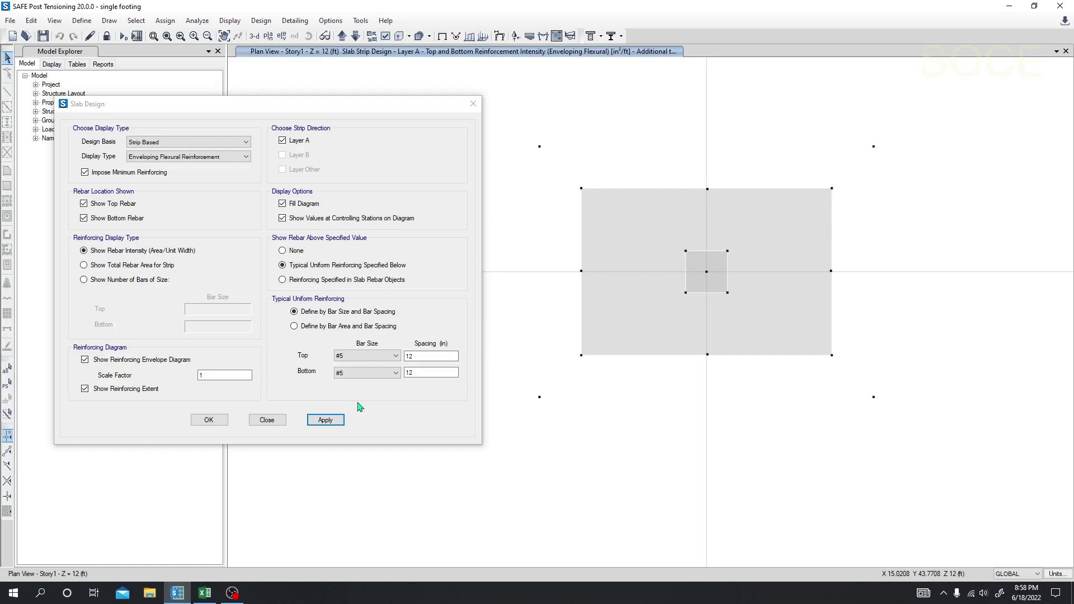
click(267, 419)
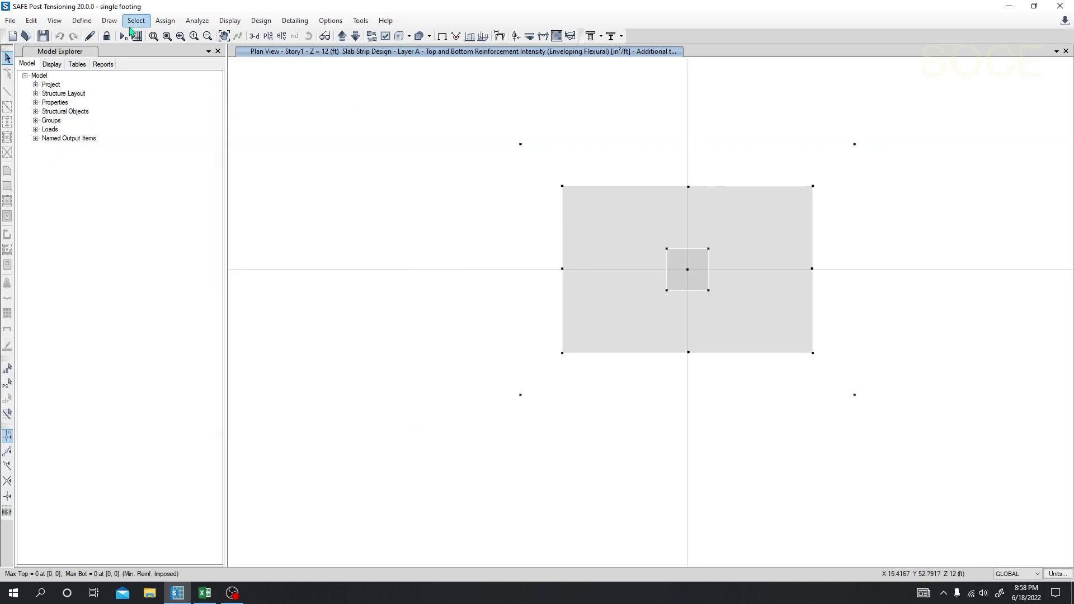
Review the bar selection and curtailment rules for beams and for slabs, mats and footings without changing them.
click(295, 21)
mouse_move(339, 37)
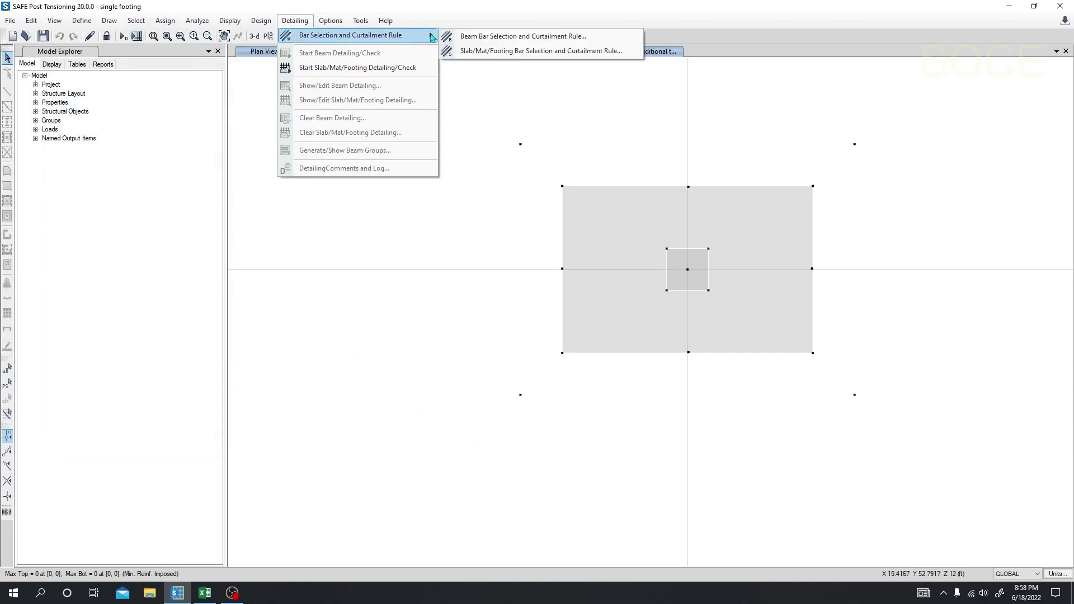
click(492, 37)
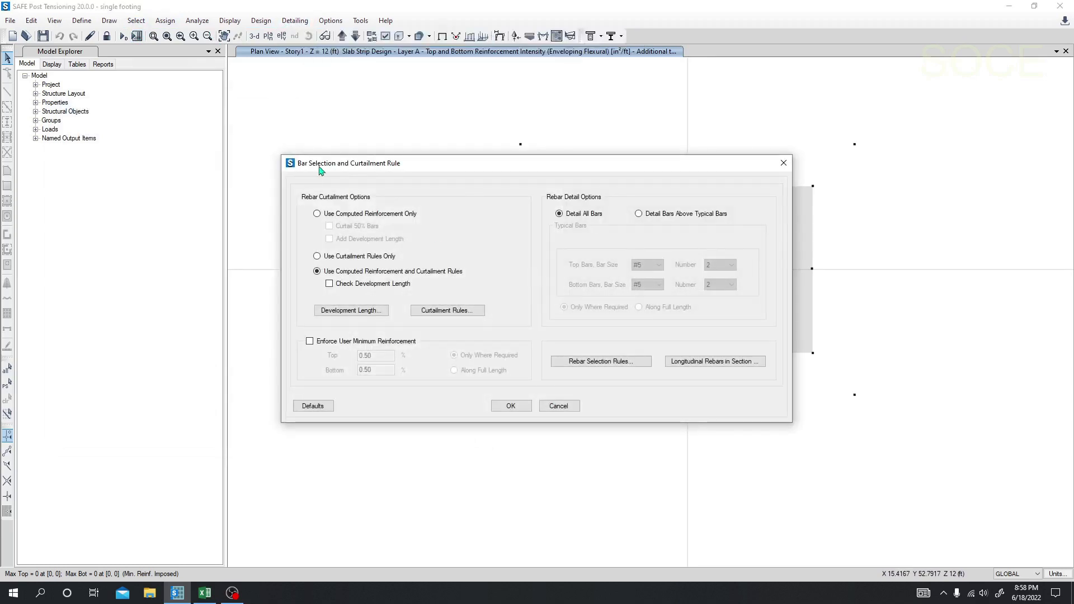
click(783, 163)
click(295, 20)
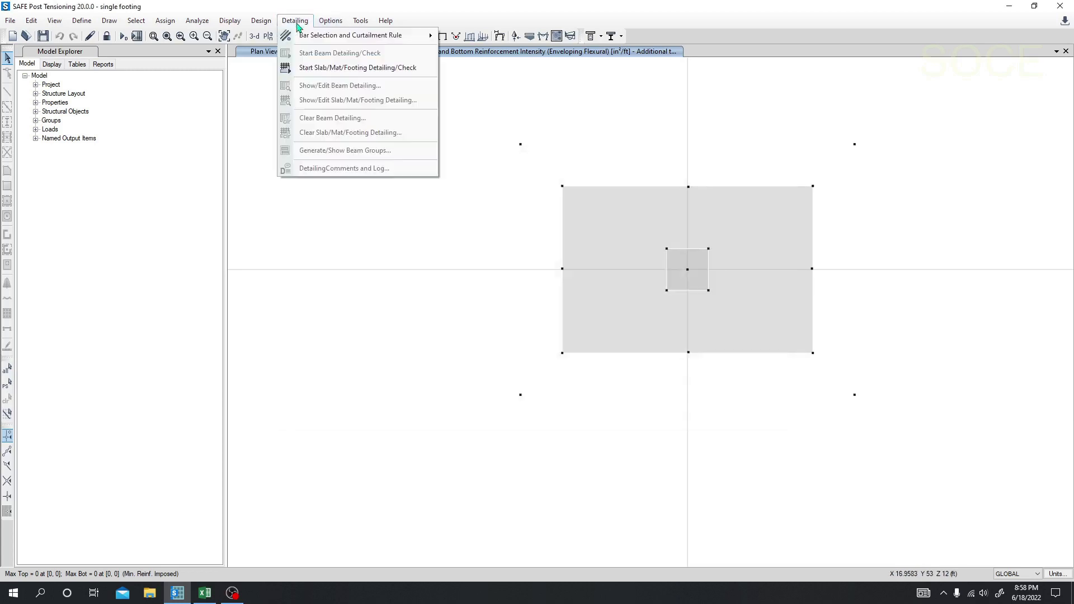
mouse_move(349, 37)
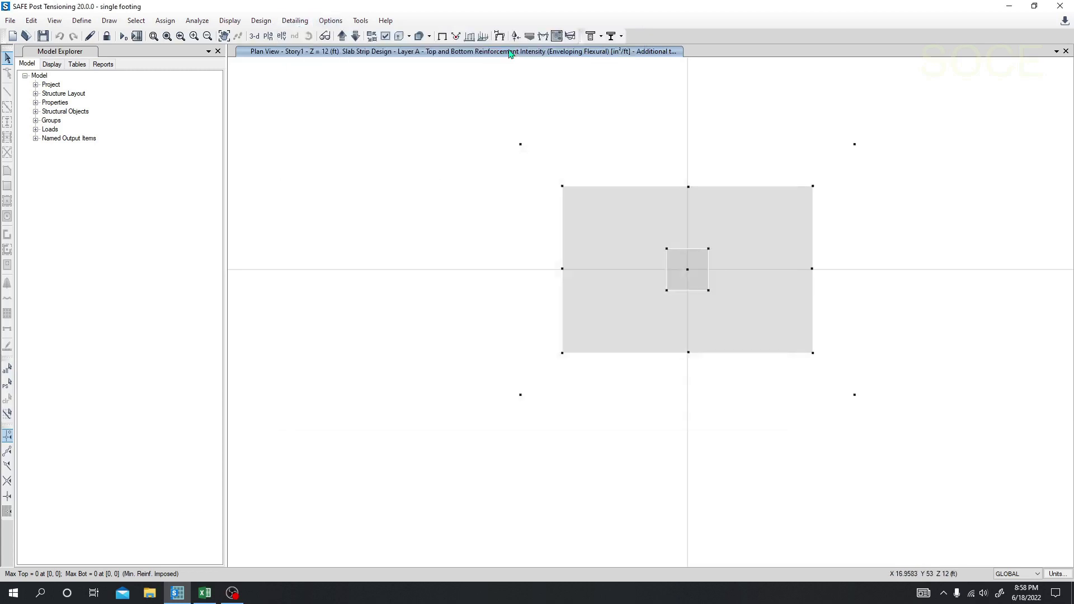
click(510, 51)
drag(544, 83, 314, 74)
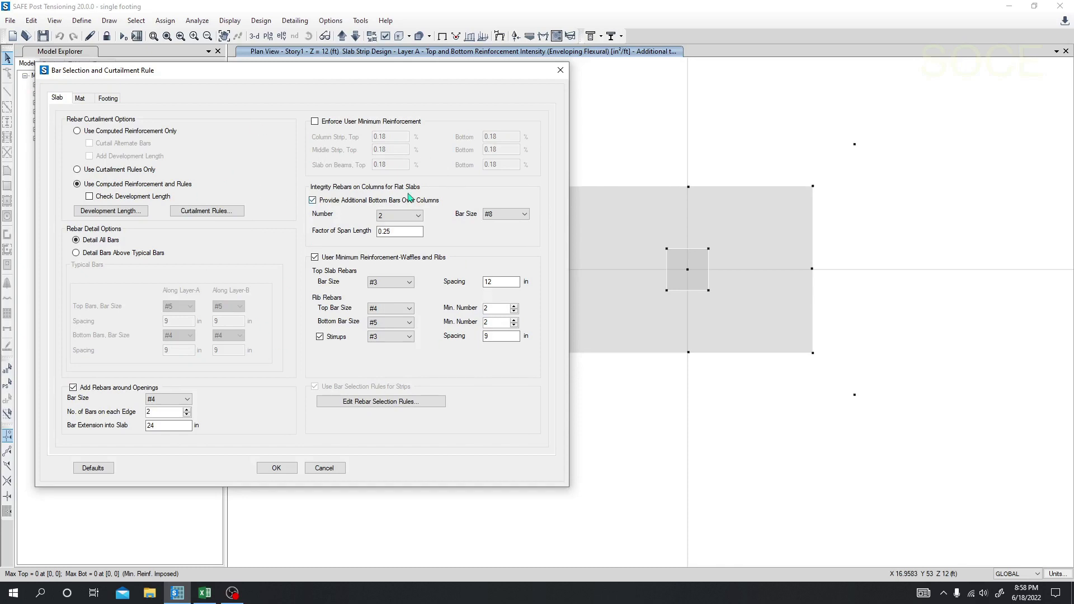
click(560, 70)
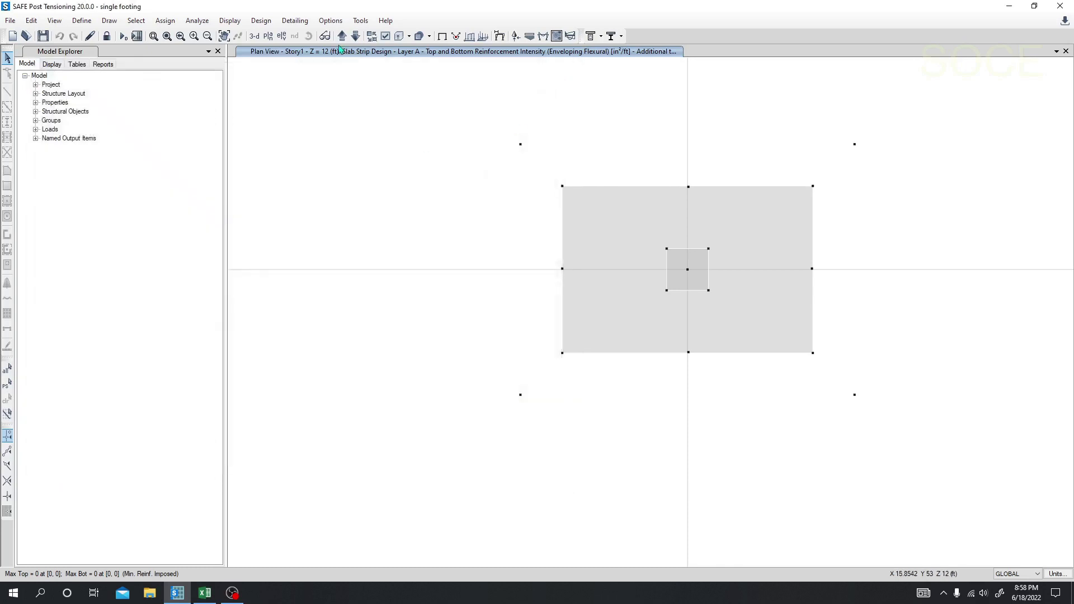
Run the slab/mat/footing detailing and list the Story1 footings in the detailing editor.
click(295, 21)
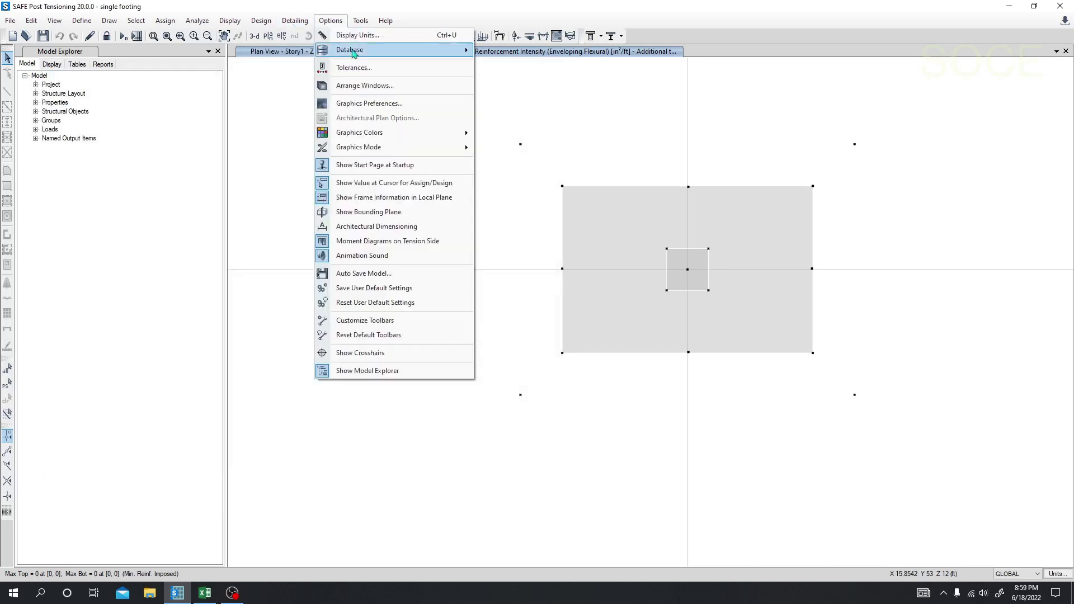
click(323, 68)
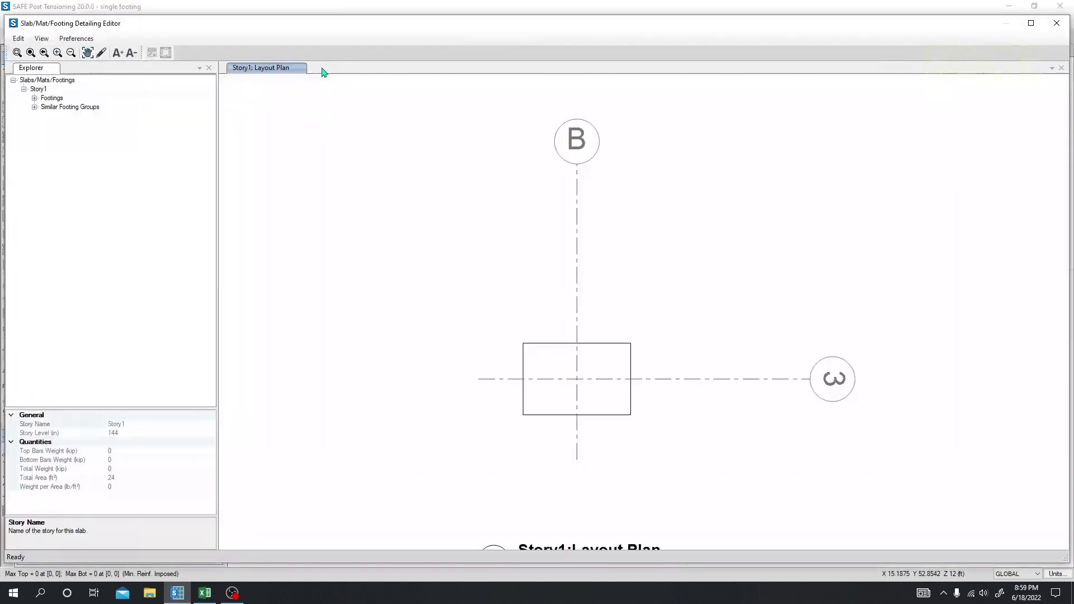
middle_drag(375, 339, 357, 230)
middle_drag(534, 429, 537, 417)
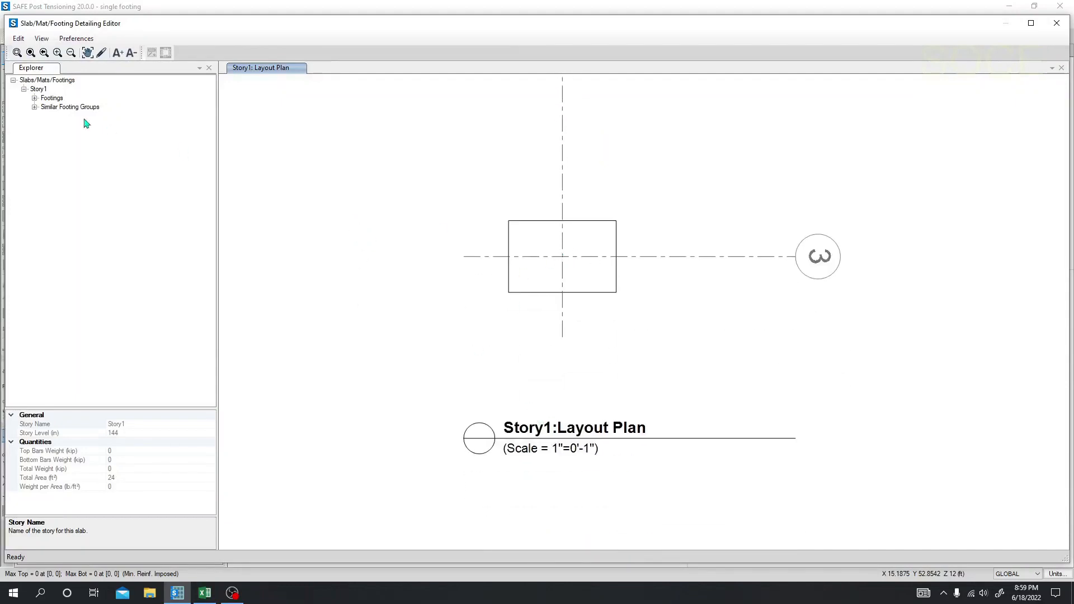
click(35, 98)
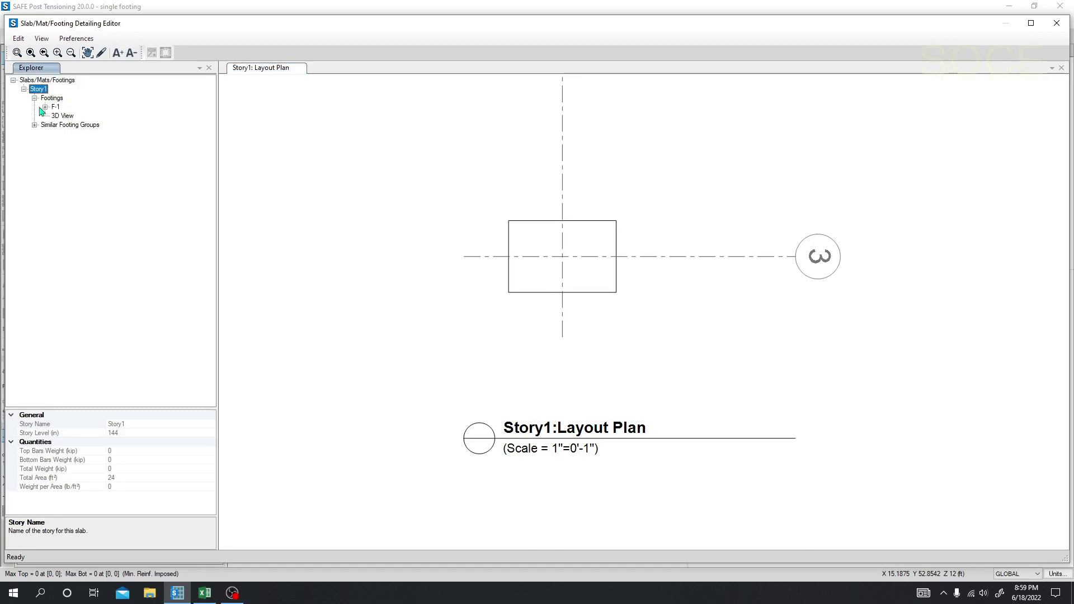
Examine the Layer-A top bar detail of footing F-1 in the detailing editor.
click(46, 107)
click(56, 116)
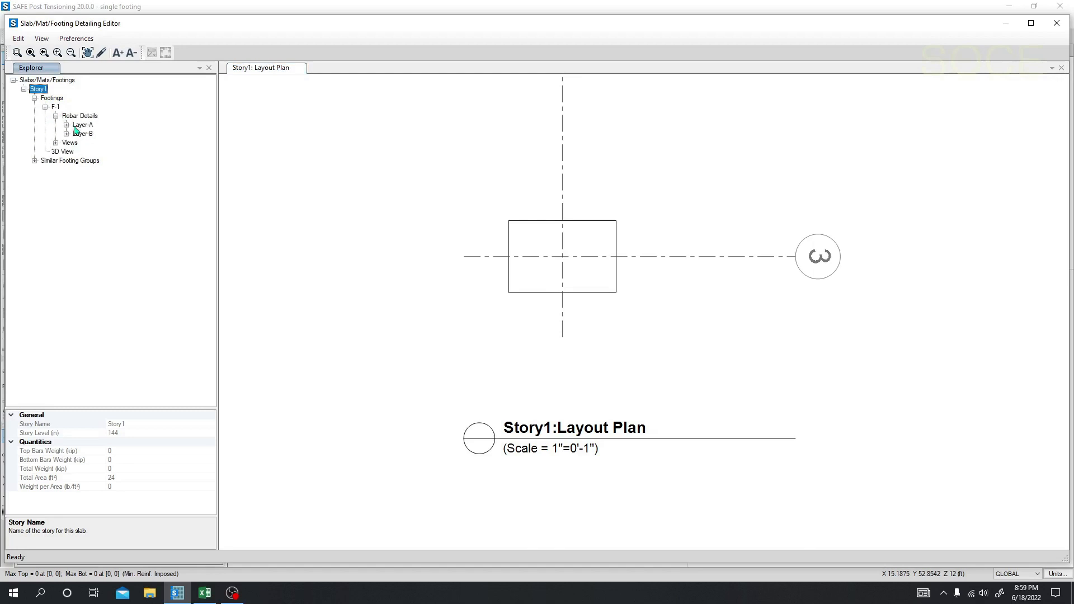
click(67, 124)
click(77, 133)
click(105, 142)
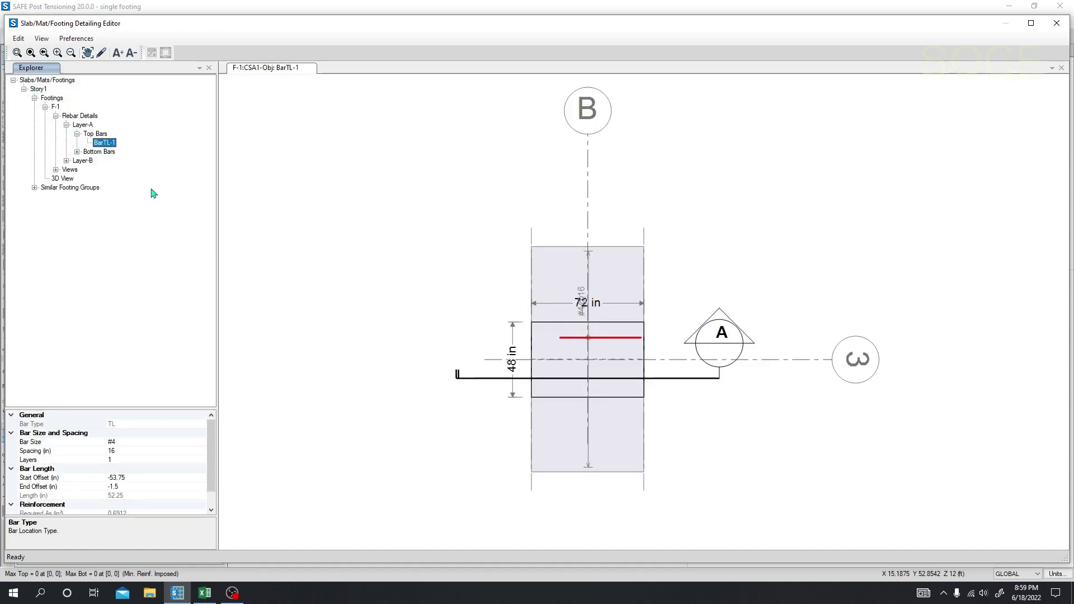
Examine both Layer-A bottom bar details of footing F-1, comparing their bar size, spacing and offsets.
click(77, 152)
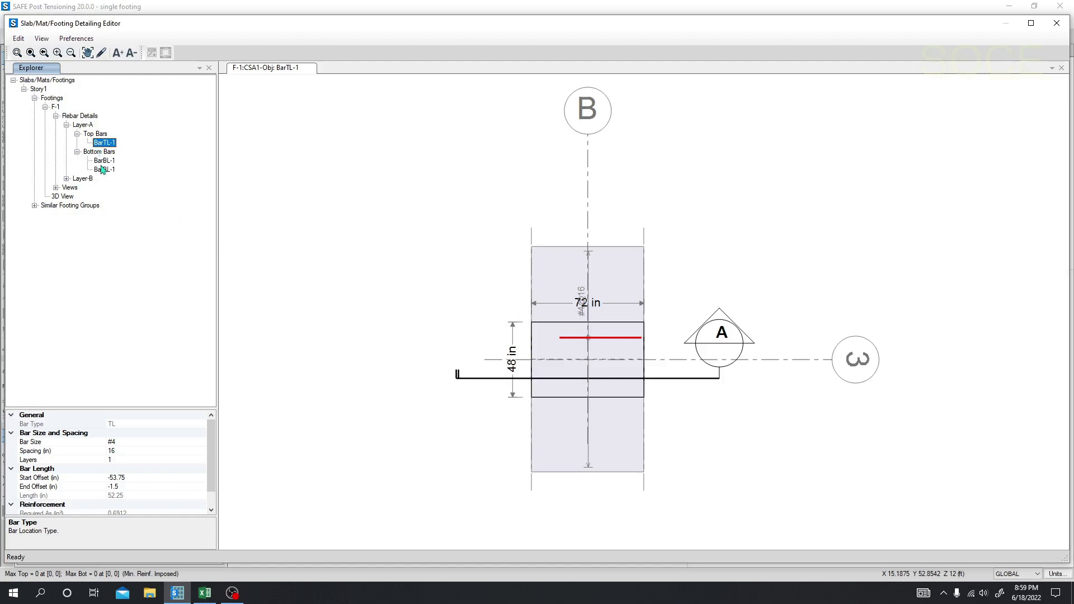
click(103, 162)
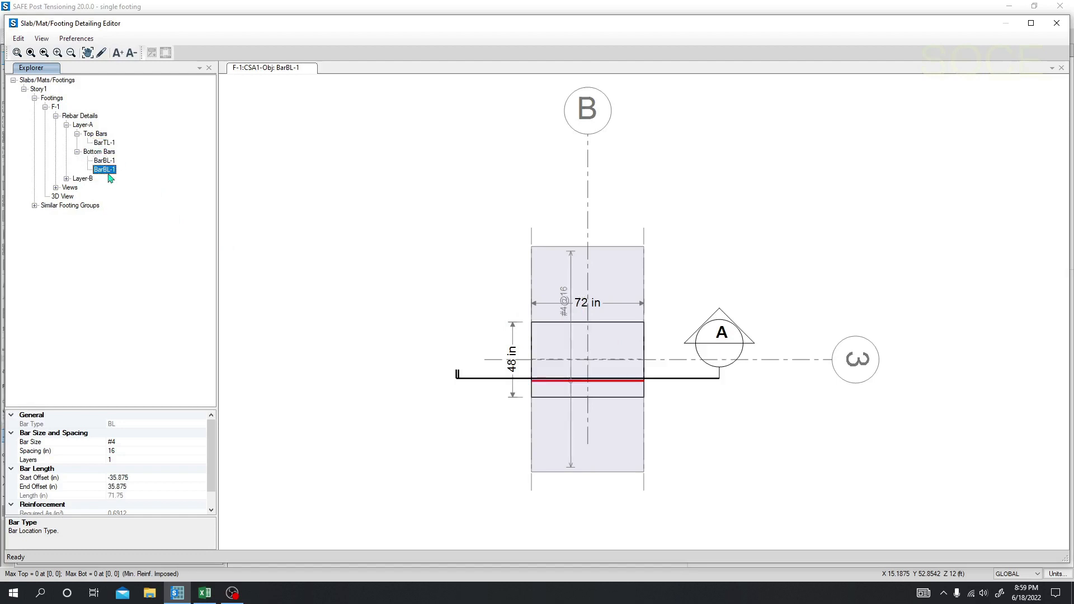
click(104, 169)
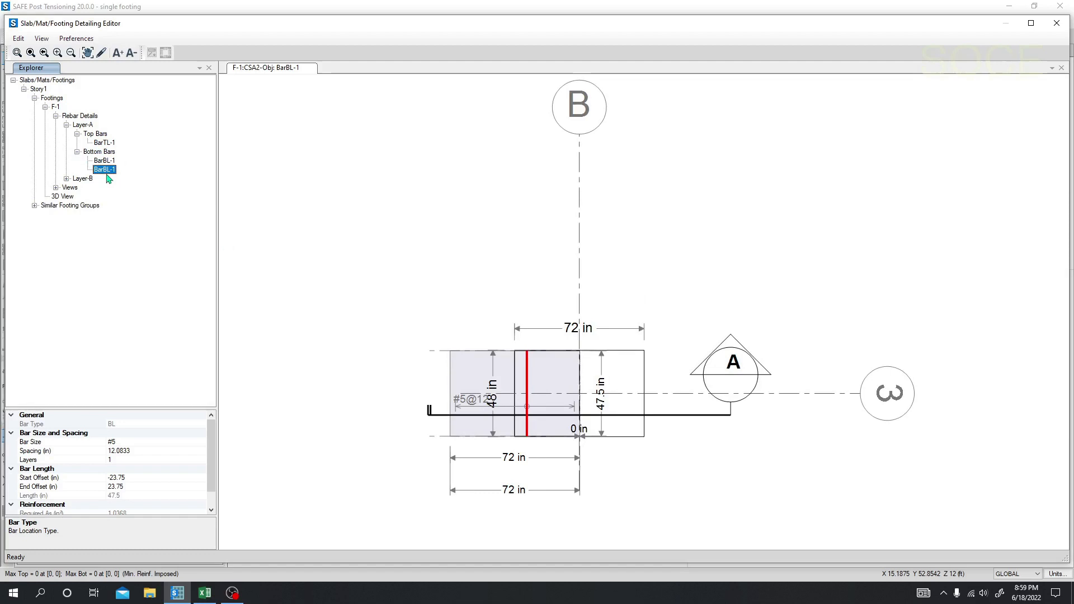
click(105, 161)
click(113, 170)
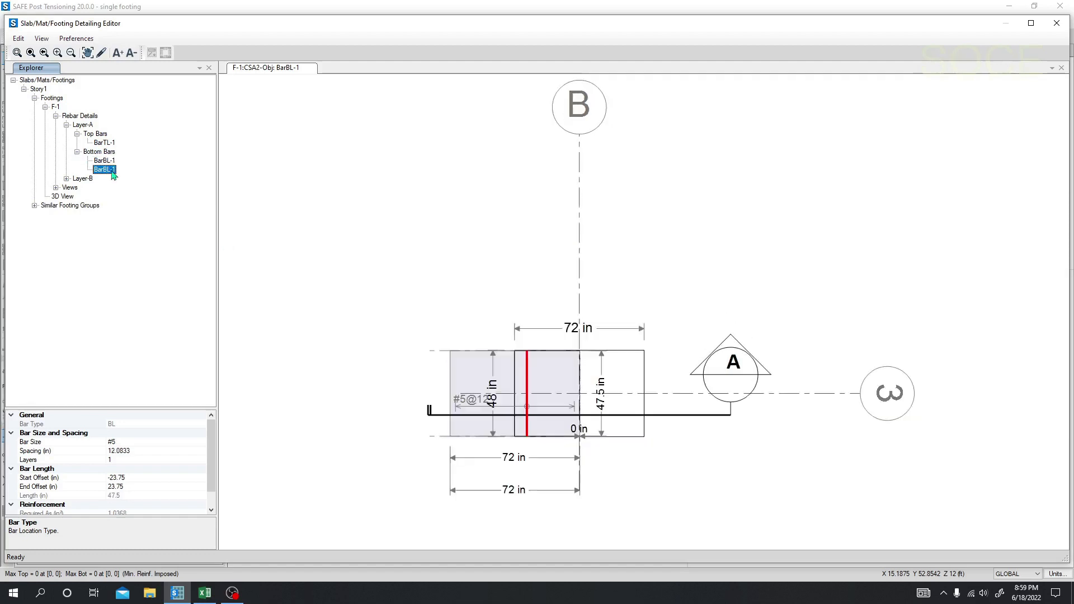
Check the Layer-B top and bottom bar groups of footing F-1 for rebar details.
click(66, 178)
click(94, 188)
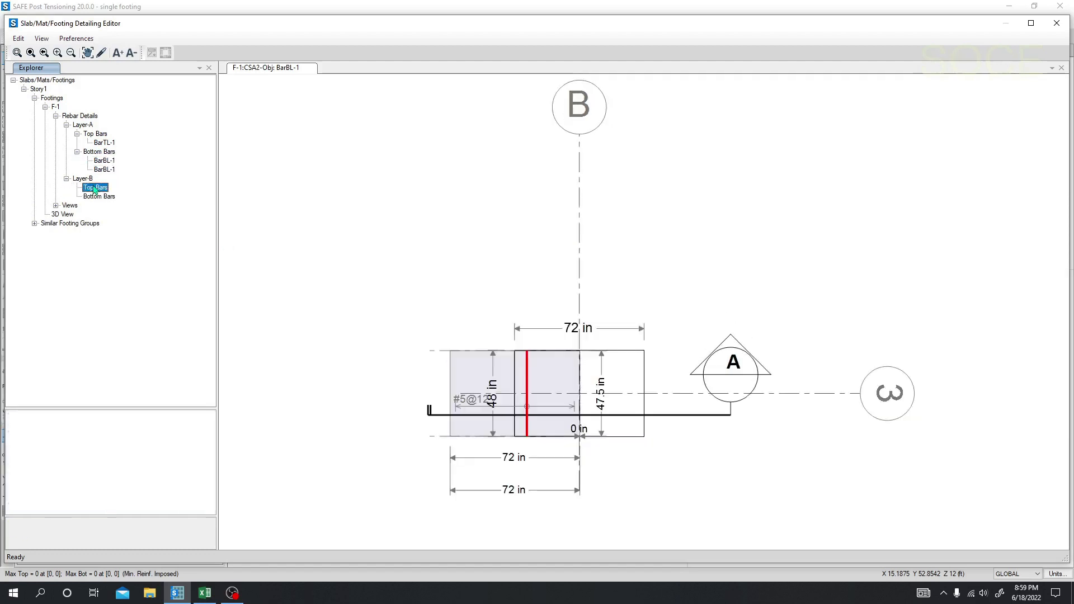
click(99, 197)
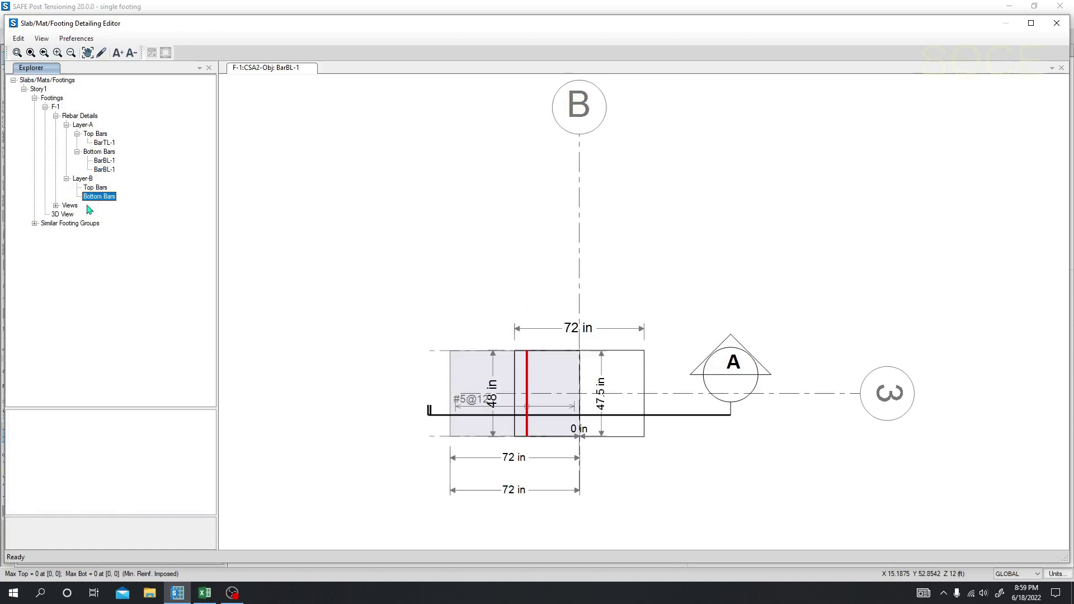
Review footing F-1's drawing views: footing objects, plan, plan with top bars, and plan with all bottom bars.
click(55, 205)
click(86, 216)
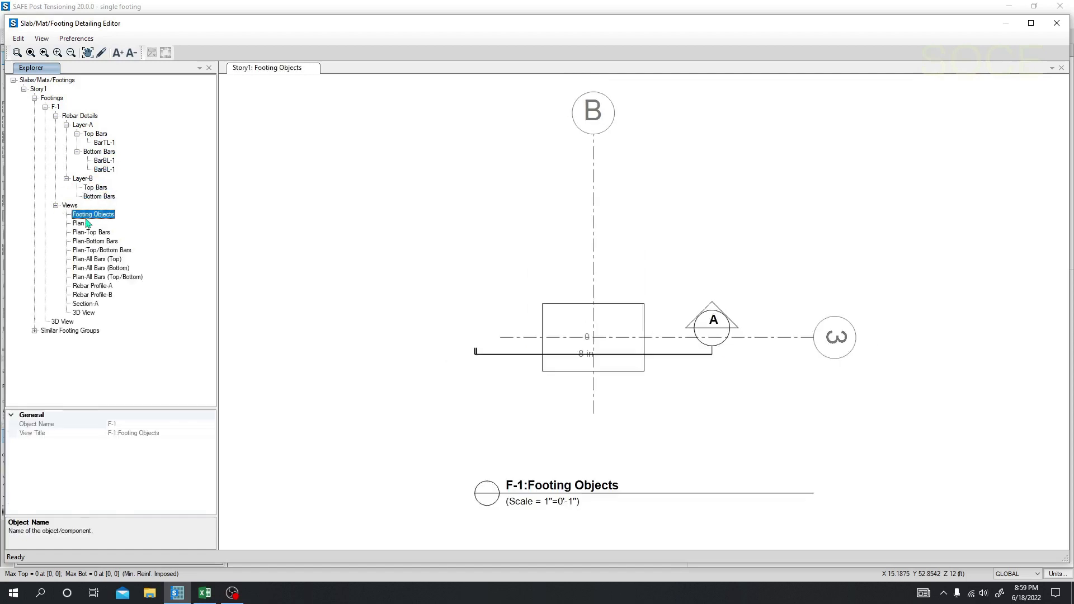
click(82, 224)
click(91, 233)
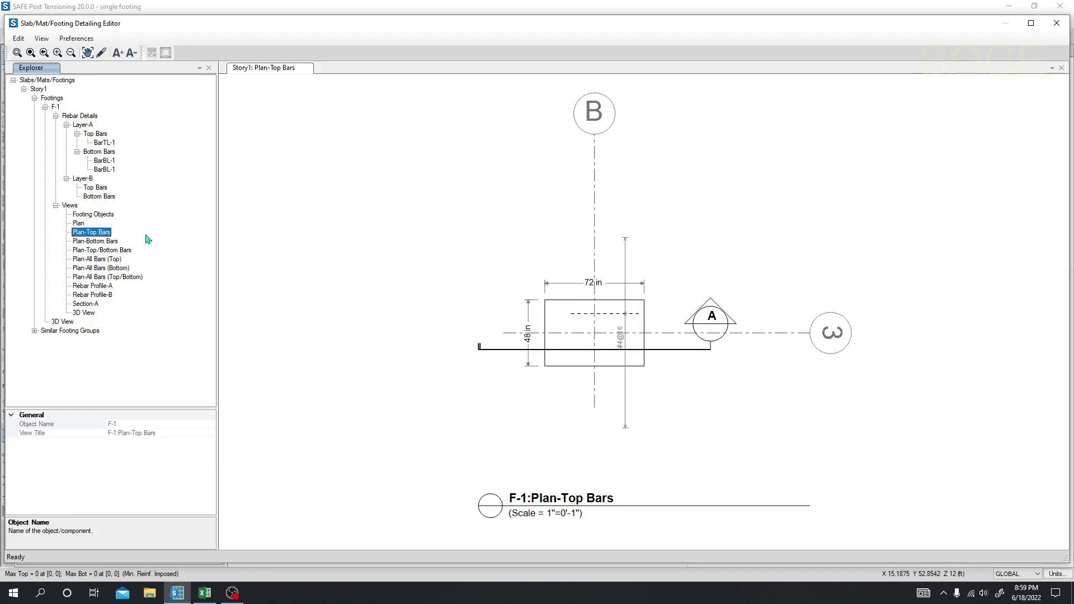
click(96, 269)
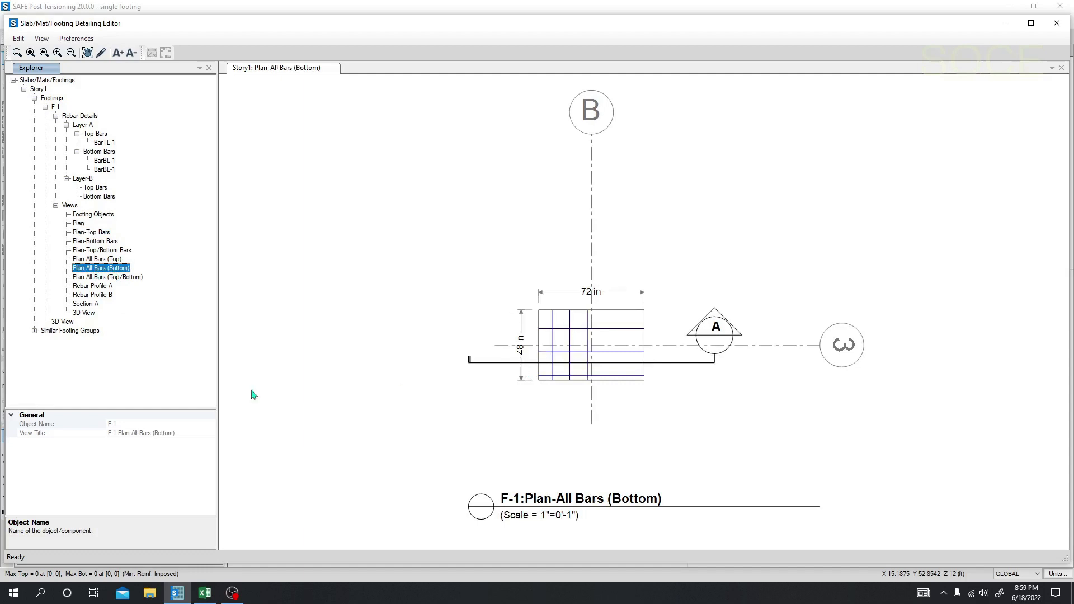
Examine the reinforcement of footing F-1 in its 3D view from another angle.
click(78, 313)
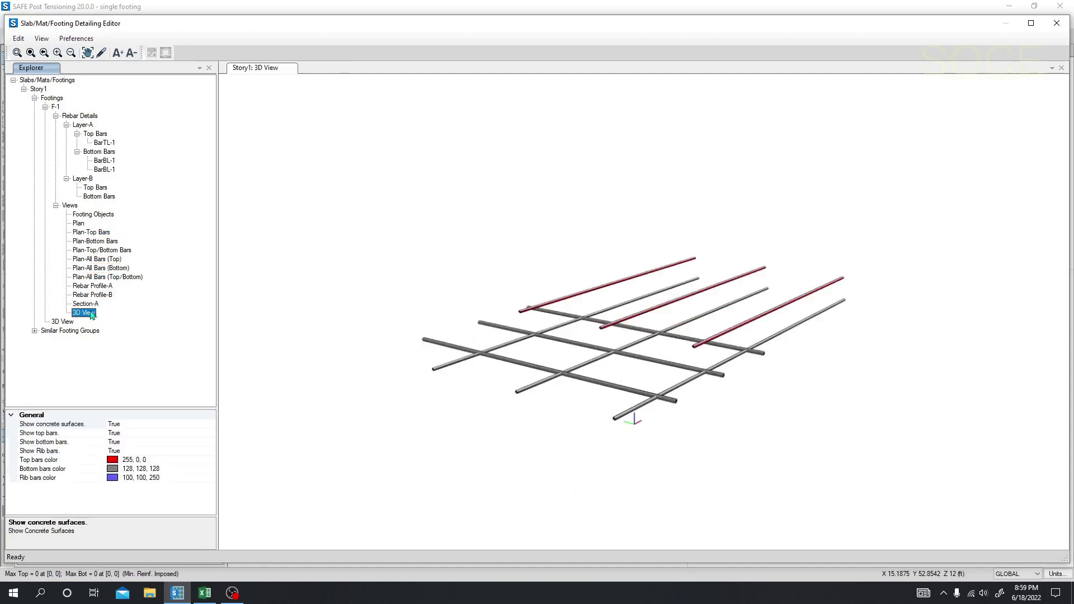
scroll(649, 341, up, 1)
scroll(648, 341, down, 3)
drag(655, 369, 608, 409)
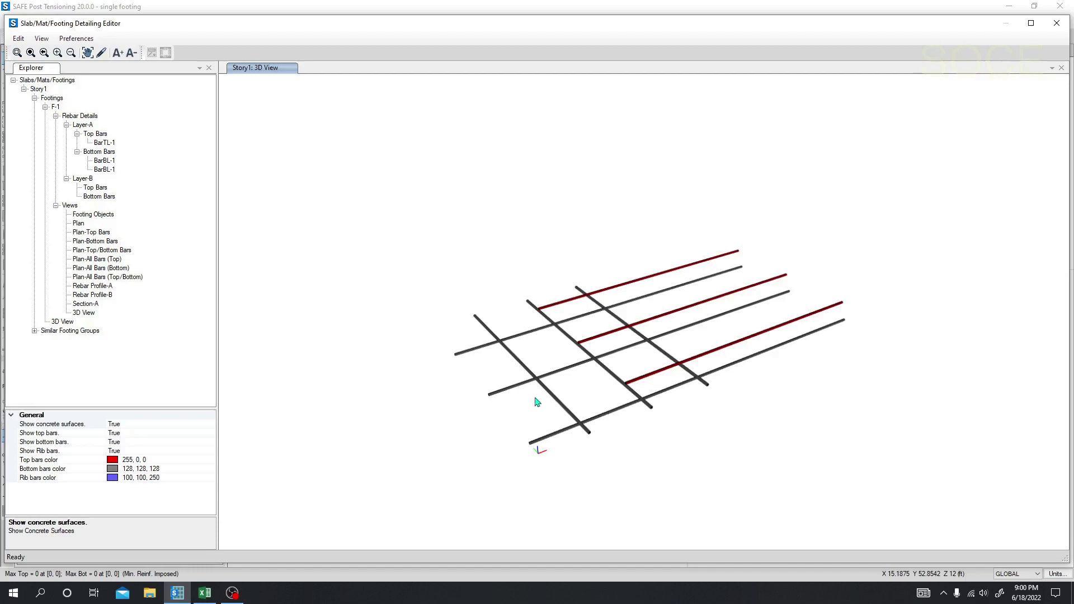
Inspect the 3D view of all Story1 footings, and close the detailing editor.
click(61, 322)
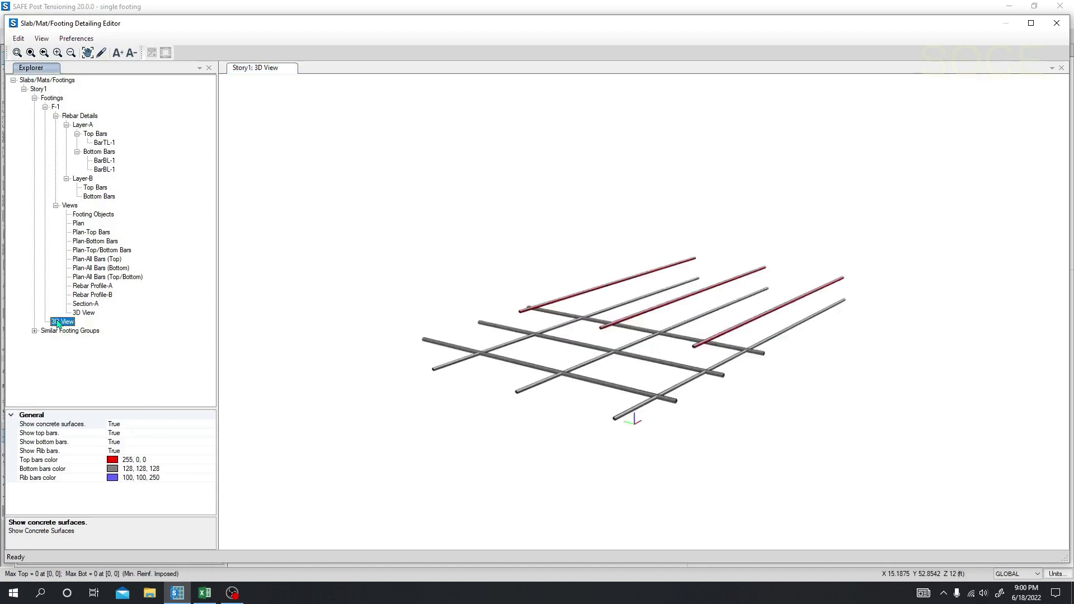
drag(537, 413, 539, 347)
drag(805, 26, 703, 26)
click(956, 23)
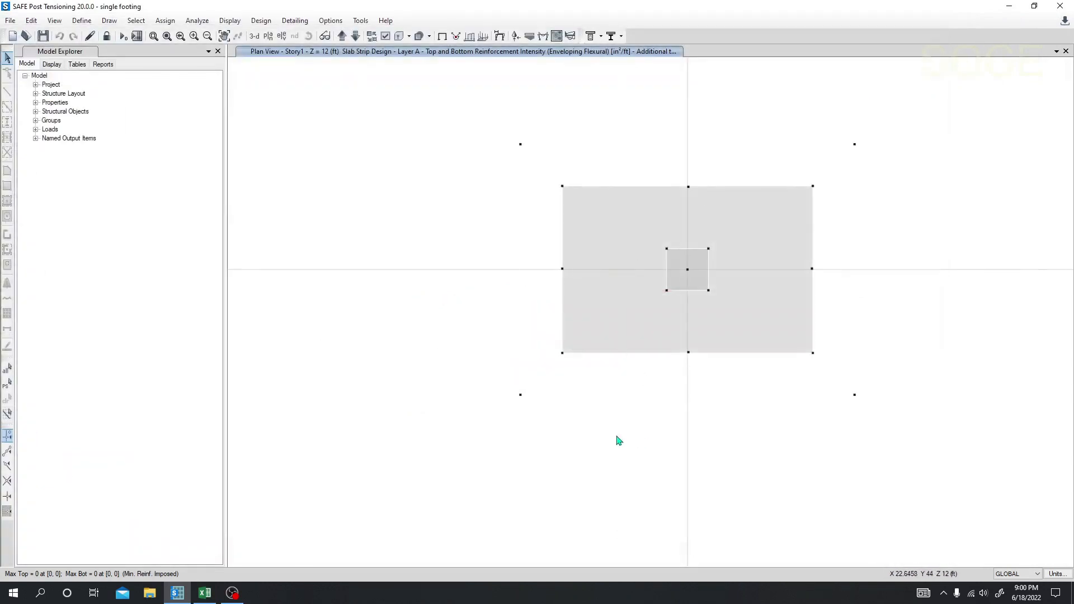
middle_drag(634, 442, 567, 454)
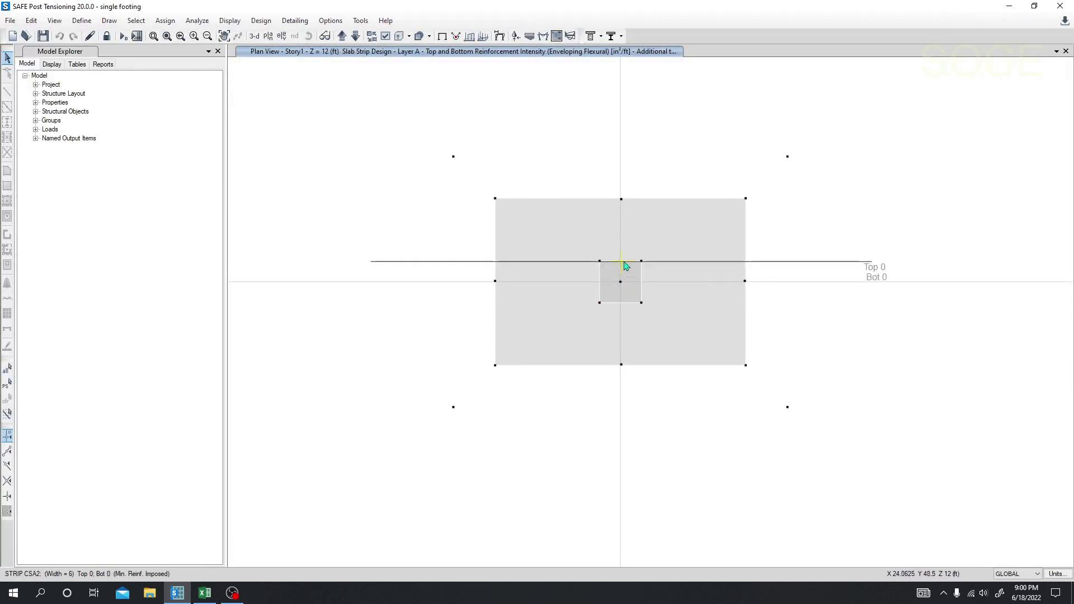
middle_drag(496, 469, 441, 475)
click(446, 599)
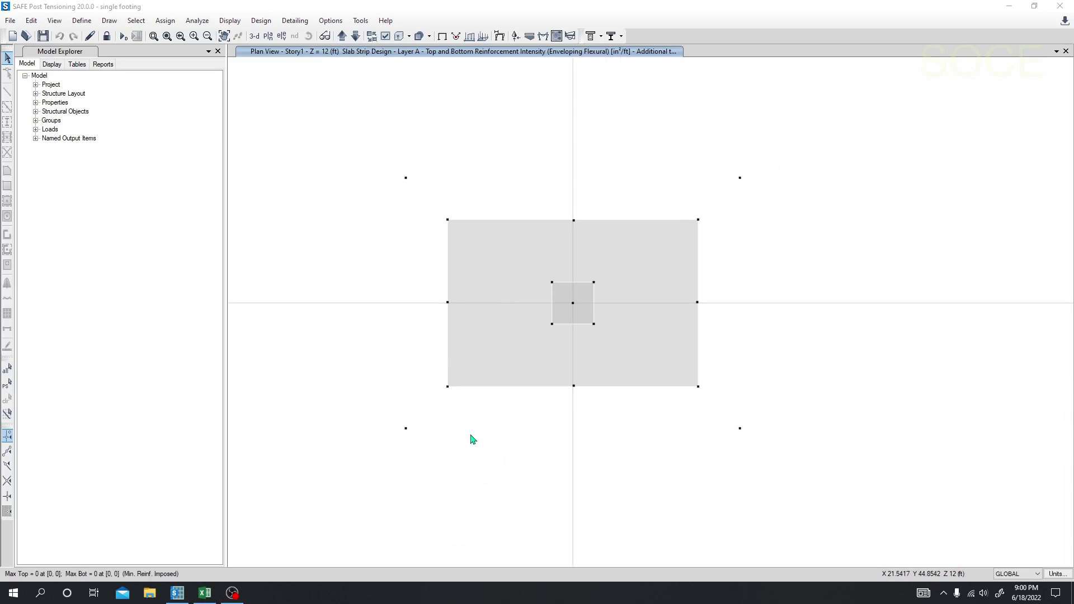